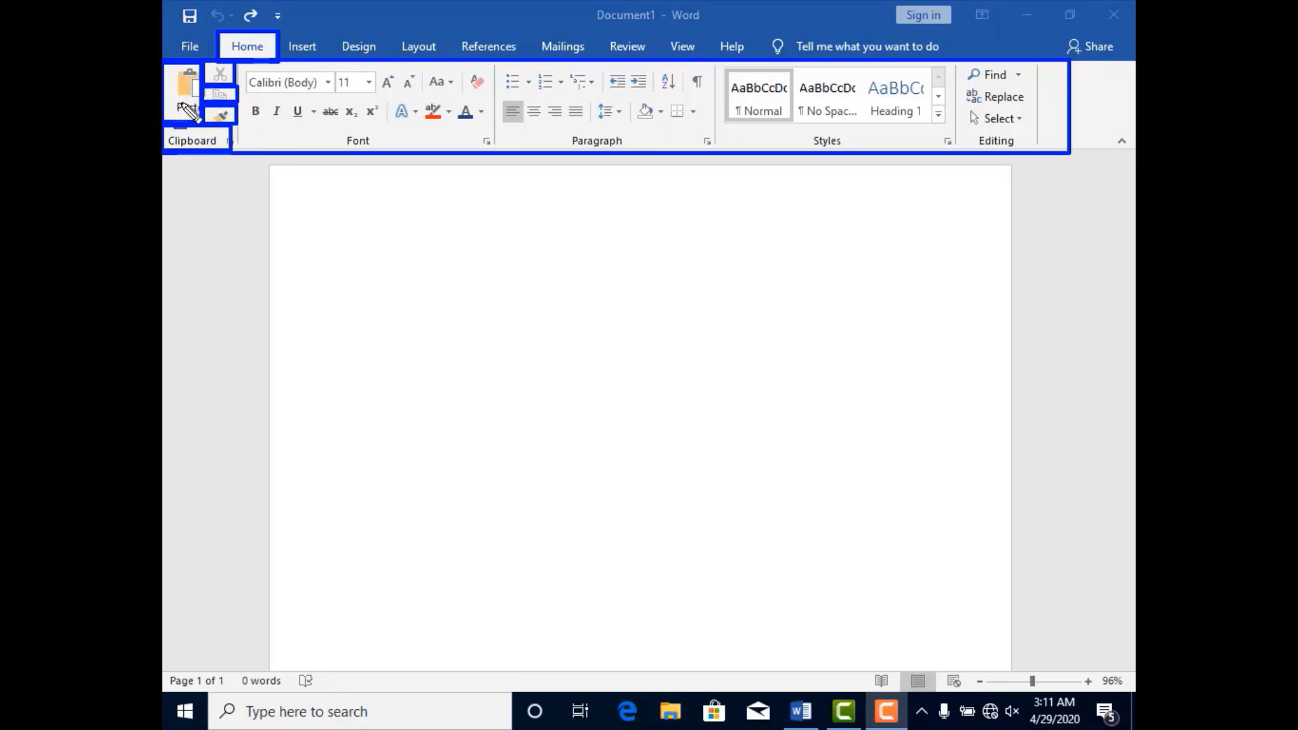
Generate one paragraph of sample text in the blank document with =rand(1).
{"action": "key", "text": "Escape"}
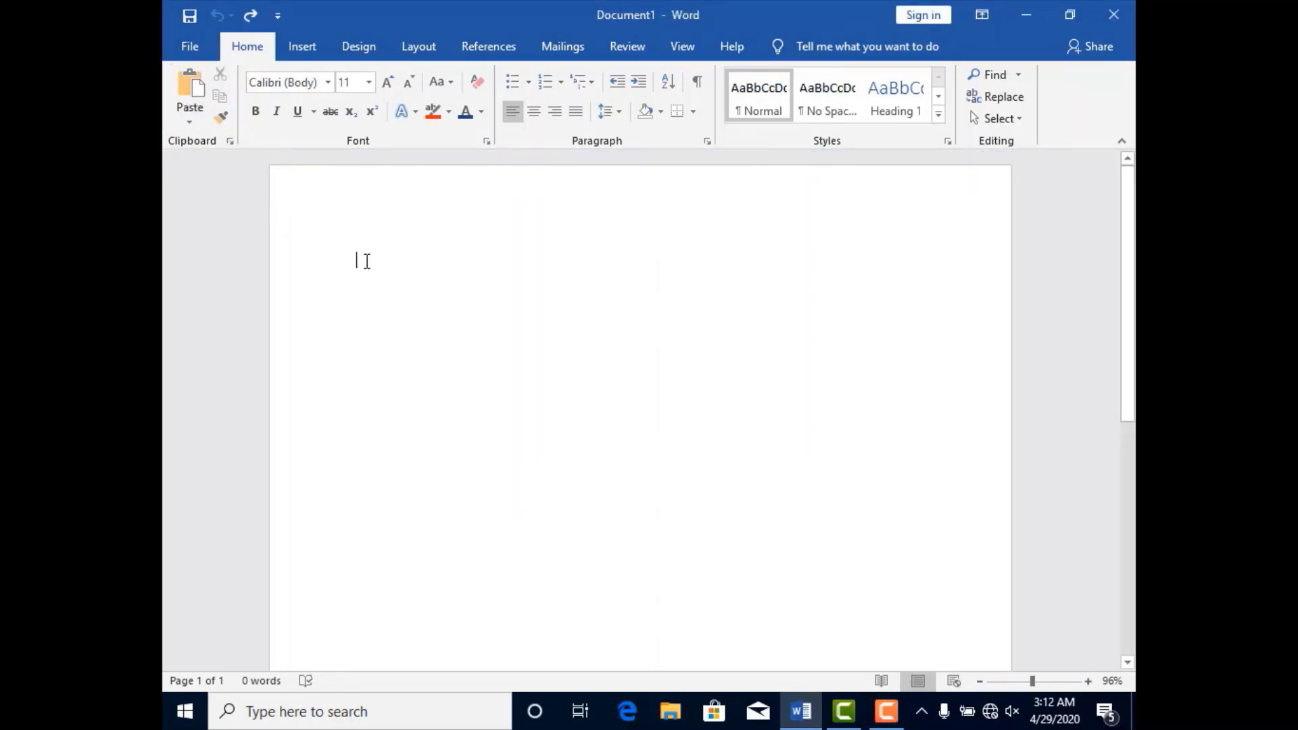
{"action": "type", "text": "=ran"}
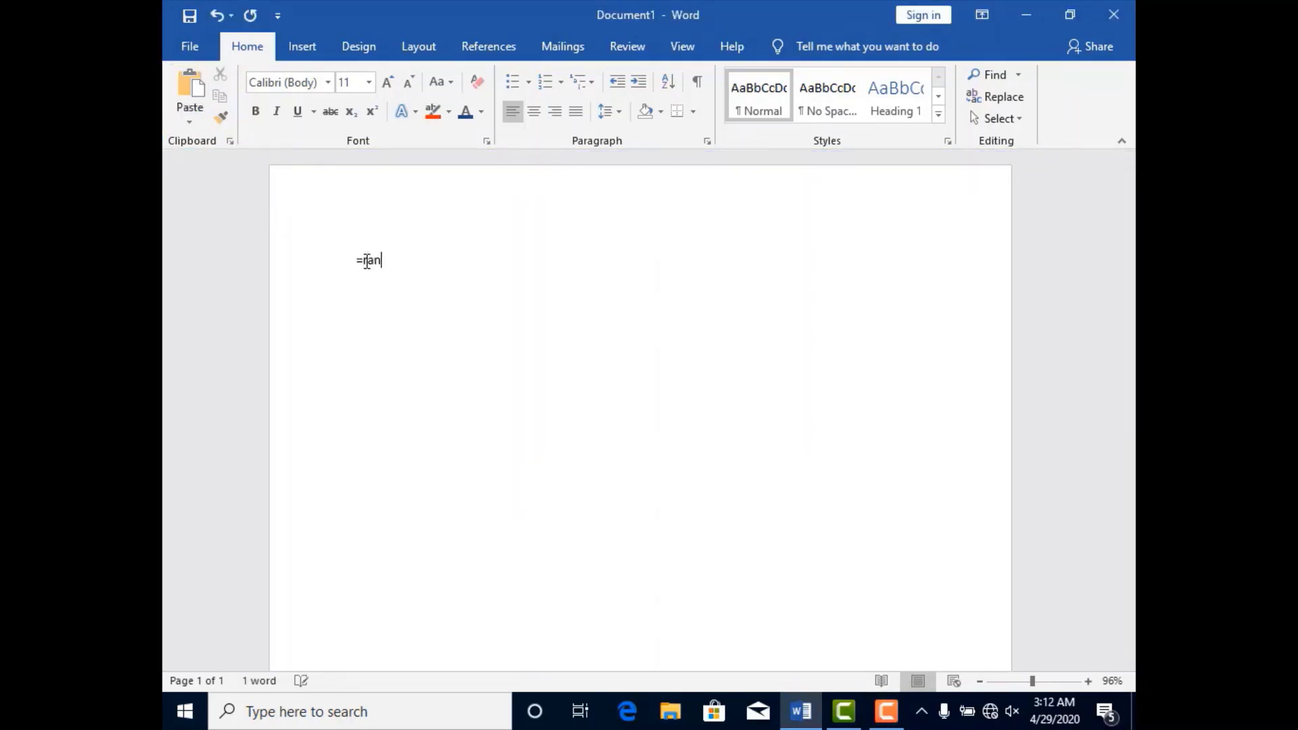
{"action": "type", "text": "d(1)"}
{"action": "key", "text": "Return"}
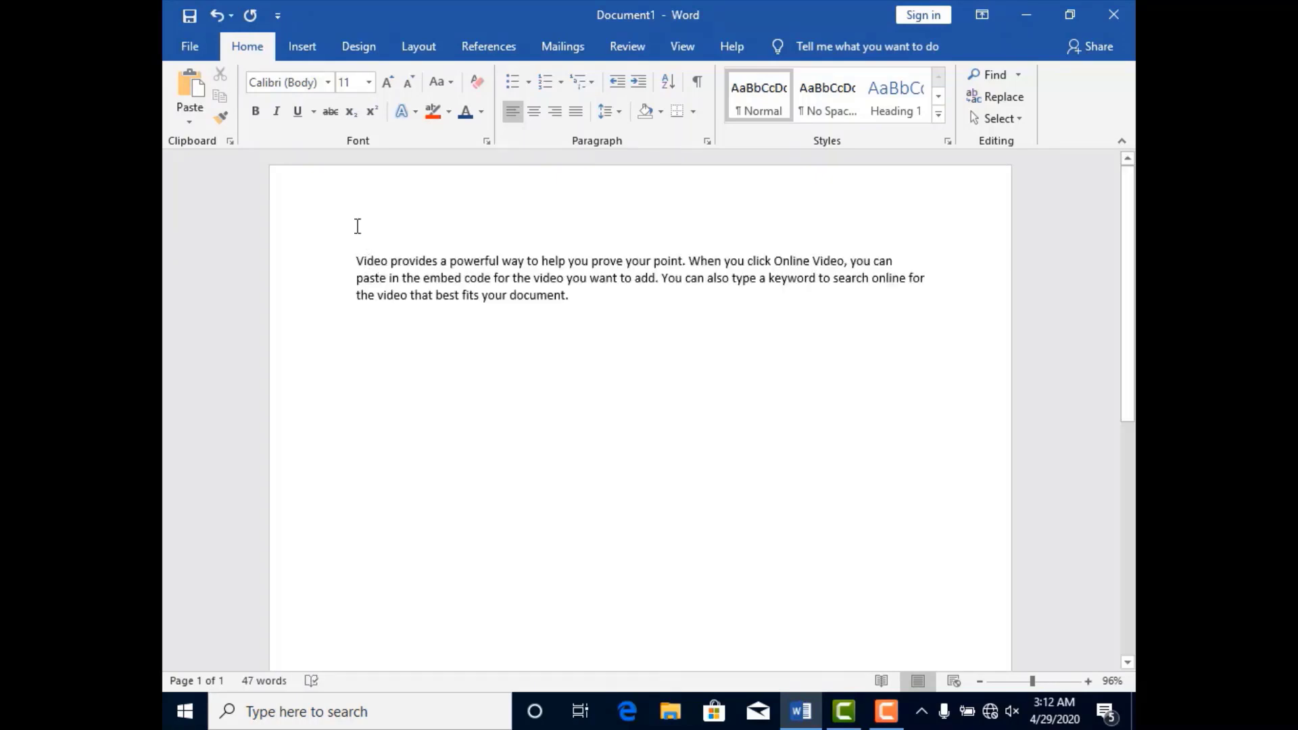
Cut the whole sample paragraph and paste it several blank lines further down the page.
{"action": "left_click_drag", "start_coordinate": [355, 252], "coordinate": [576, 293]}
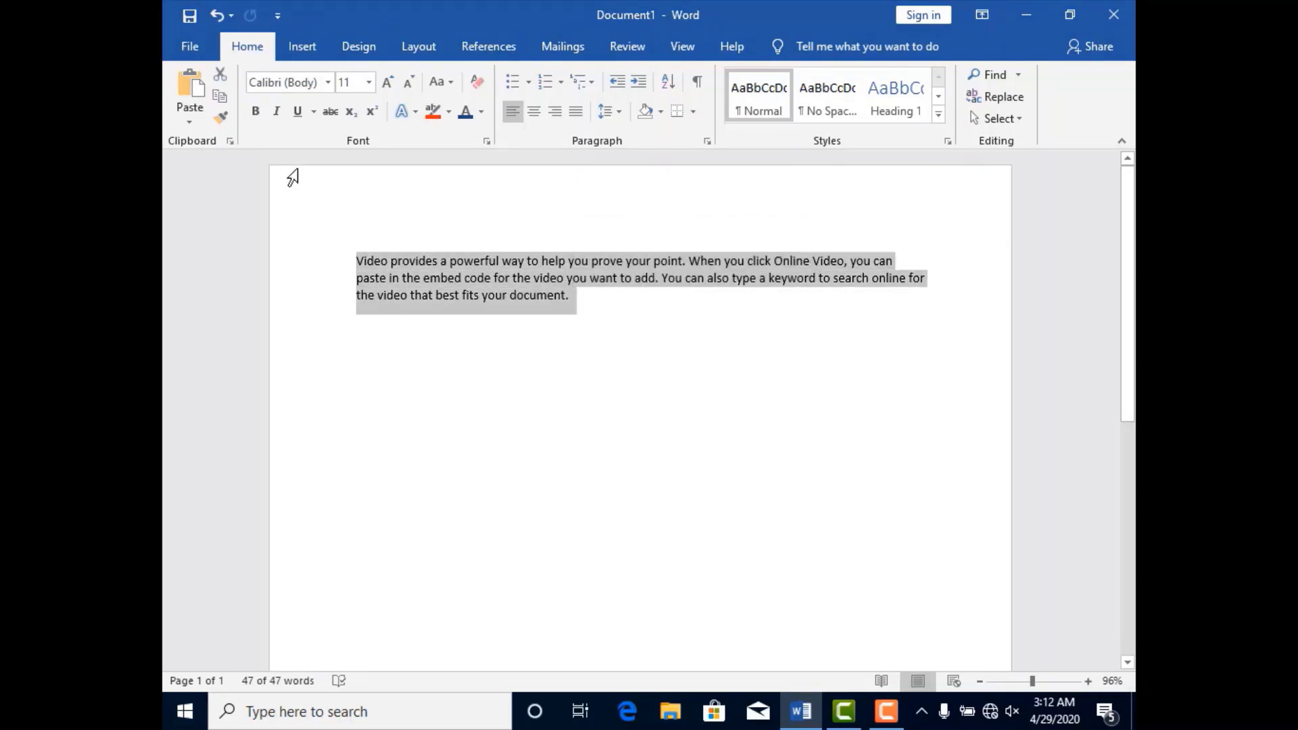
{"action": "left_click", "coordinate": [224, 92]}
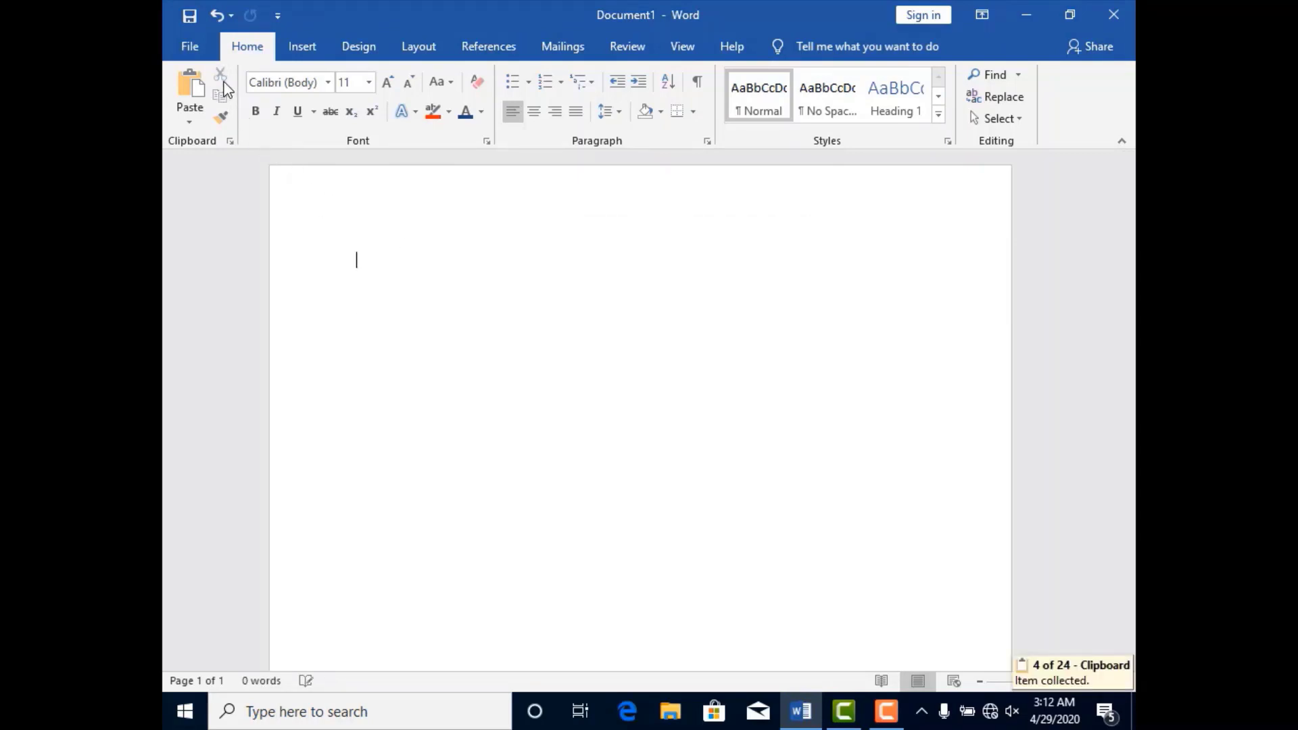
{"action": "key", "text": "Return"}
{"action": "key", "text": "Return"}
{"action": "key", "text": "Return"}
{"action": "key", "text": "Return"}
{"action": "key", "text": "Return"}
{"action": "key", "text": "Return"}
{"action": "key", "text": "Return"}
{"action": "key", "text": "Return"}
{"action": "key", "text": "Return"}
{"action": "key", "text": "Return"}
{"action": "left_click", "coordinate": [191, 88]}
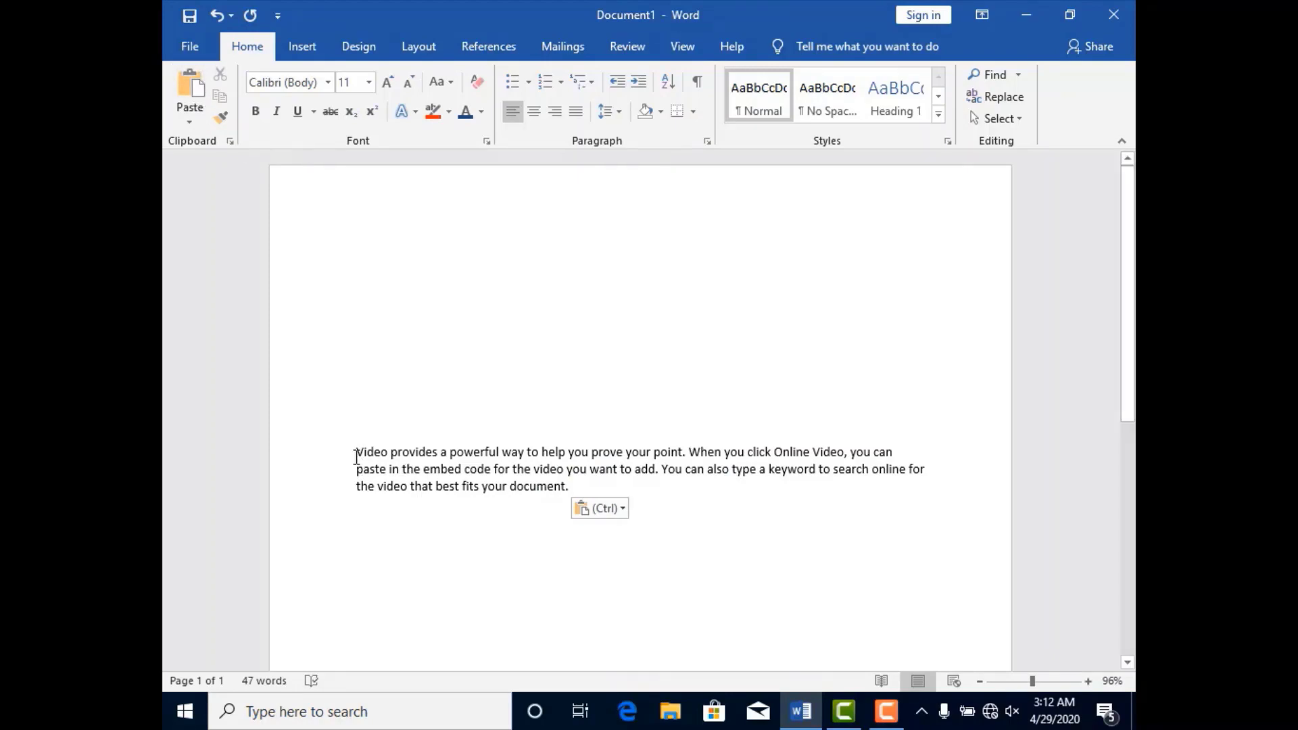
Copy the sample paragraph and paste the duplicate on the first line of the document.
{"action": "left_click_drag", "start_coordinate": [357, 452], "coordinate": [585, 497]}
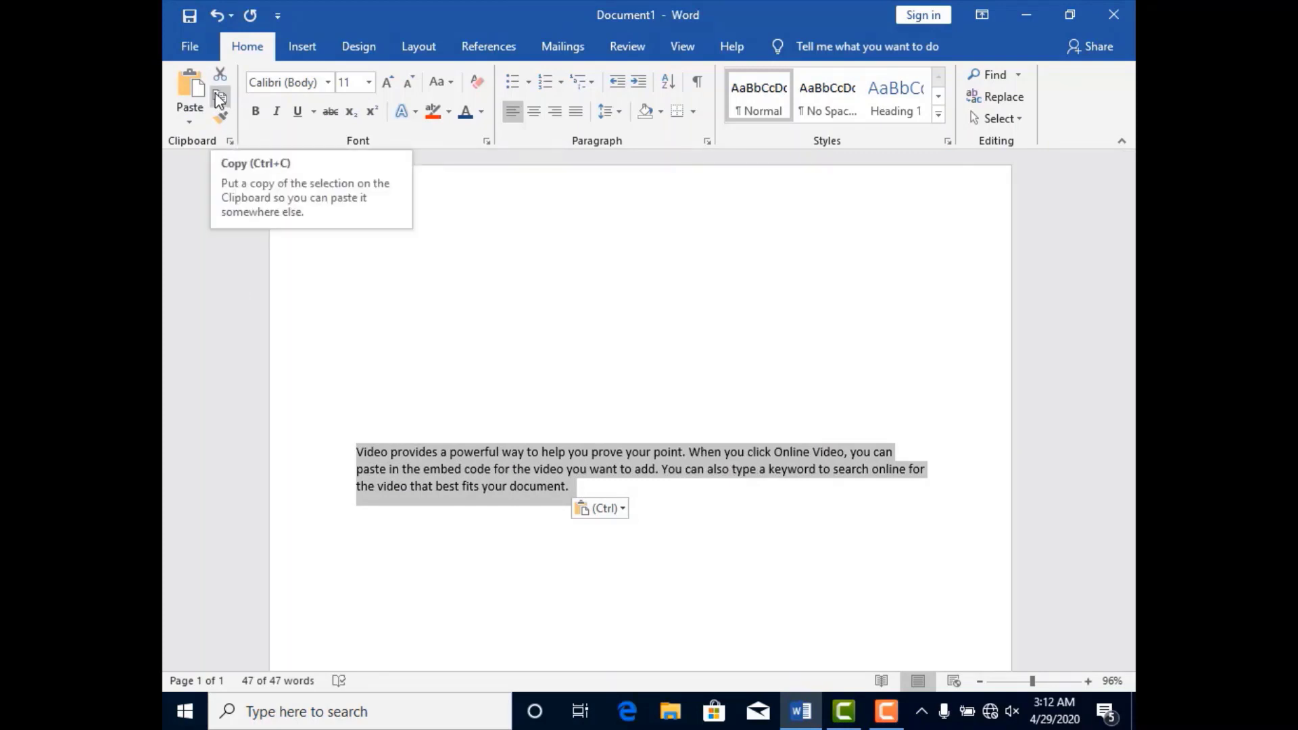
{"action": "left_click", "coordinate": [219, 98]}
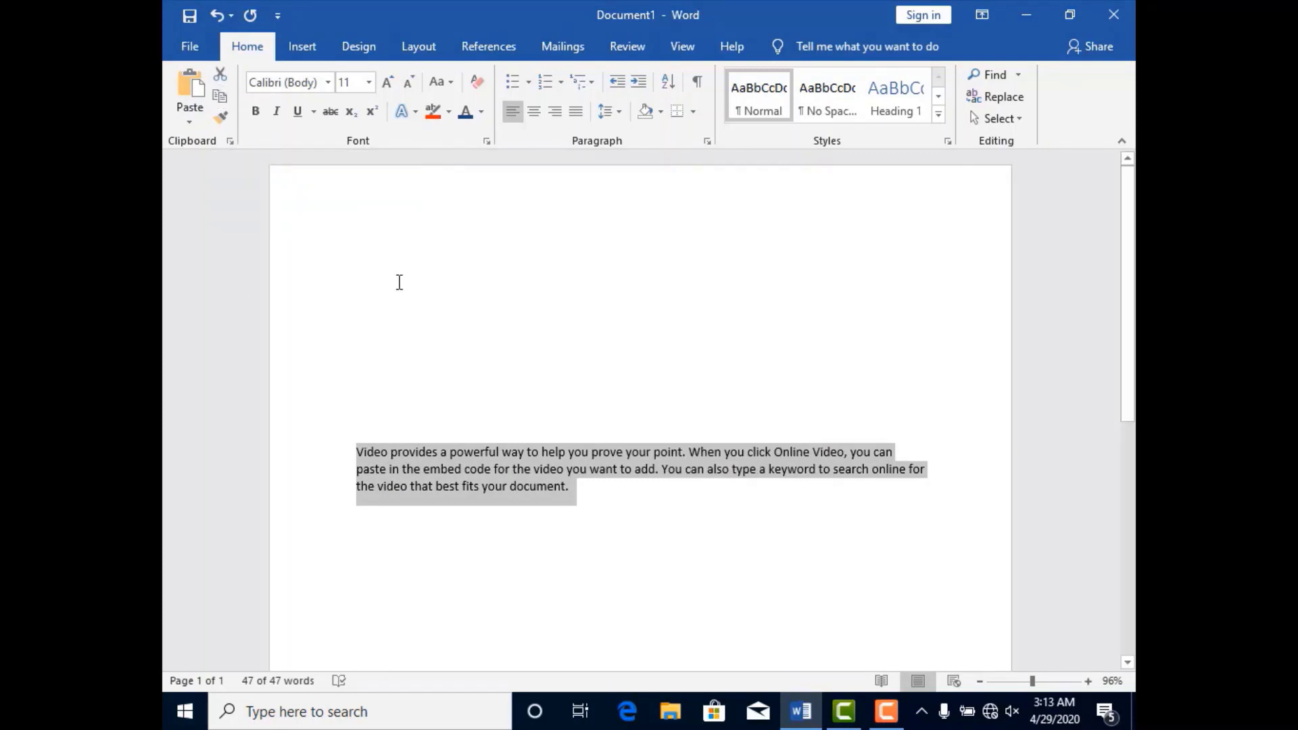
{"action": "left_click", "coordinate": [384, 263]}
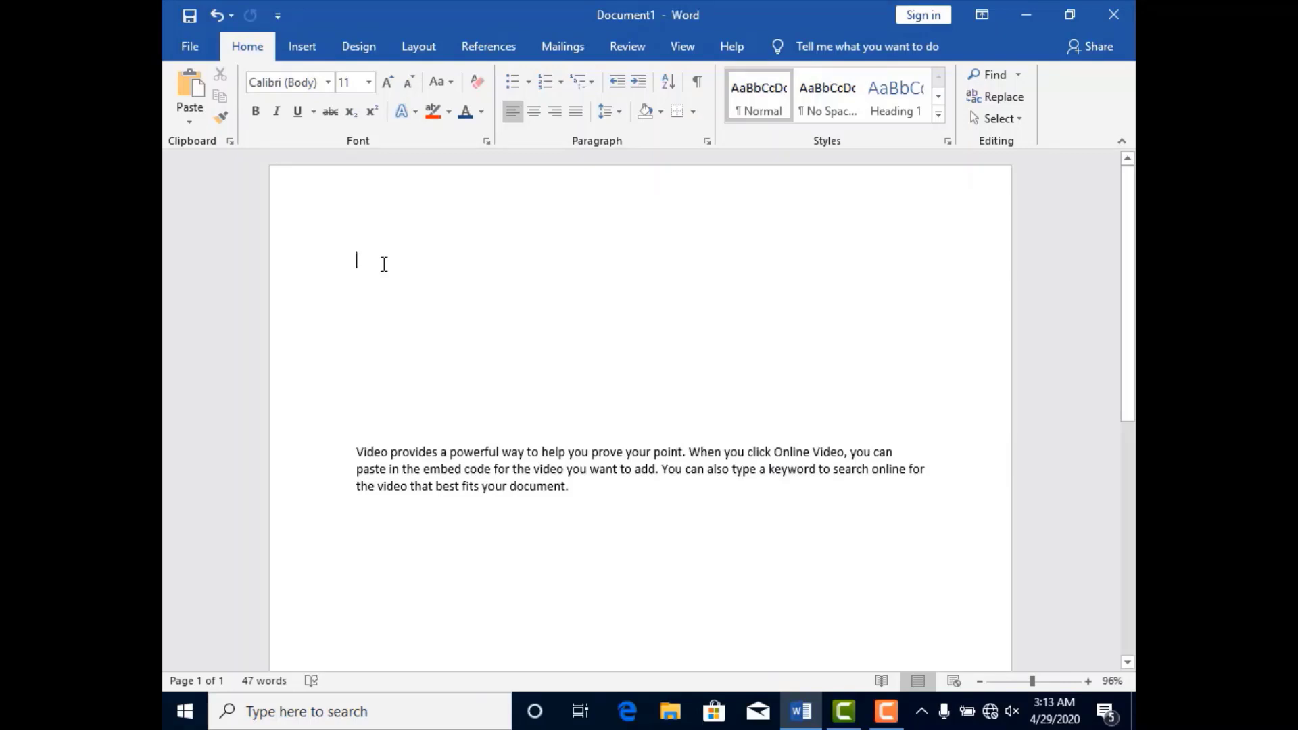
{"action": "key", "text": "ctrl+v"}
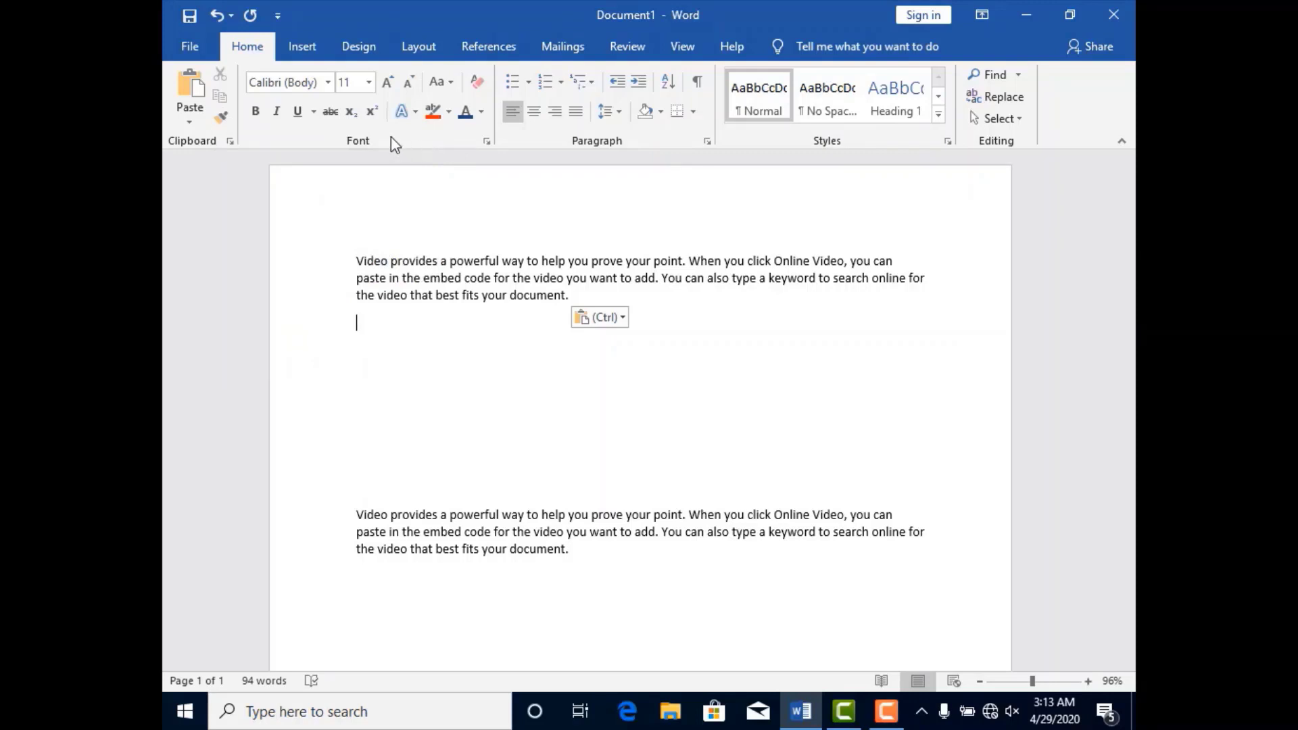
Format the first line of the upper paragraph in Arial Black at size 14.
{"action": "left_click_drag", "start_coordinate": [356, 260], "coordinate": [906, 258]}
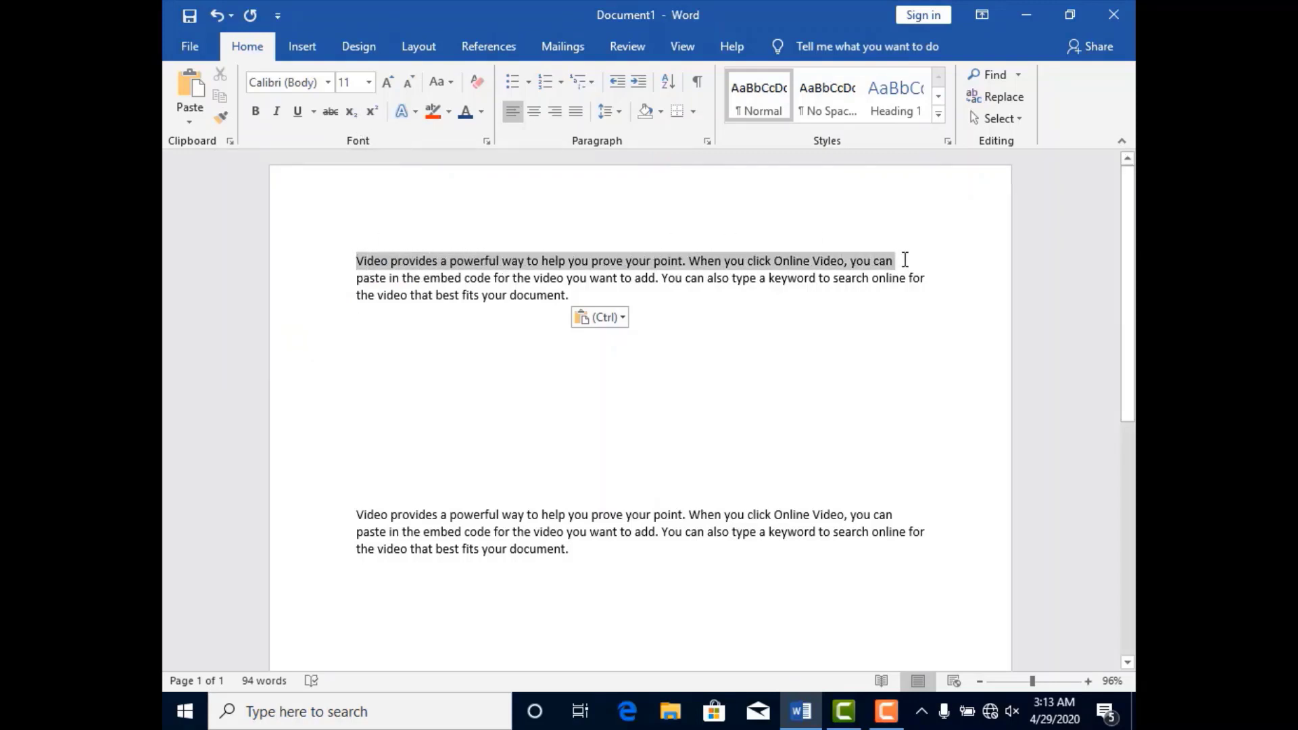
{"action": "left_click", "coordinate": [329, 83]}
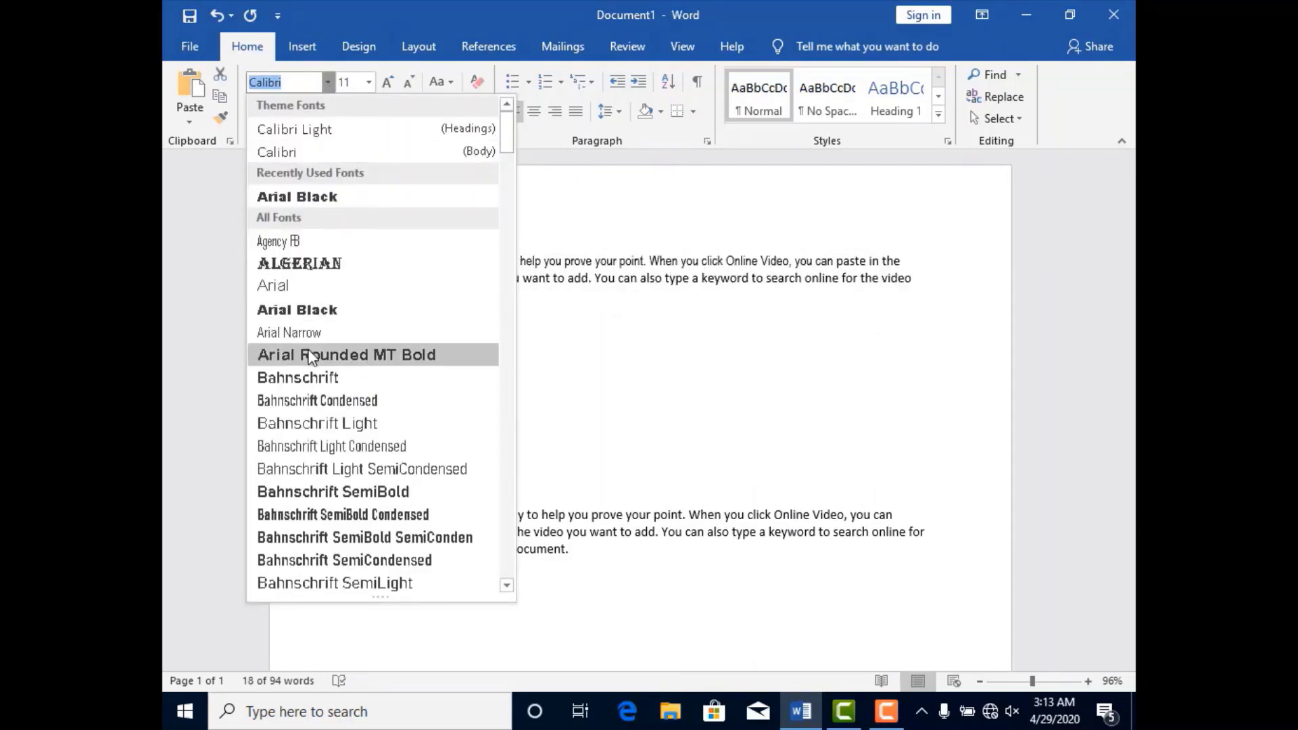
{"action": "left_click", "coordinate": [305, 312]}
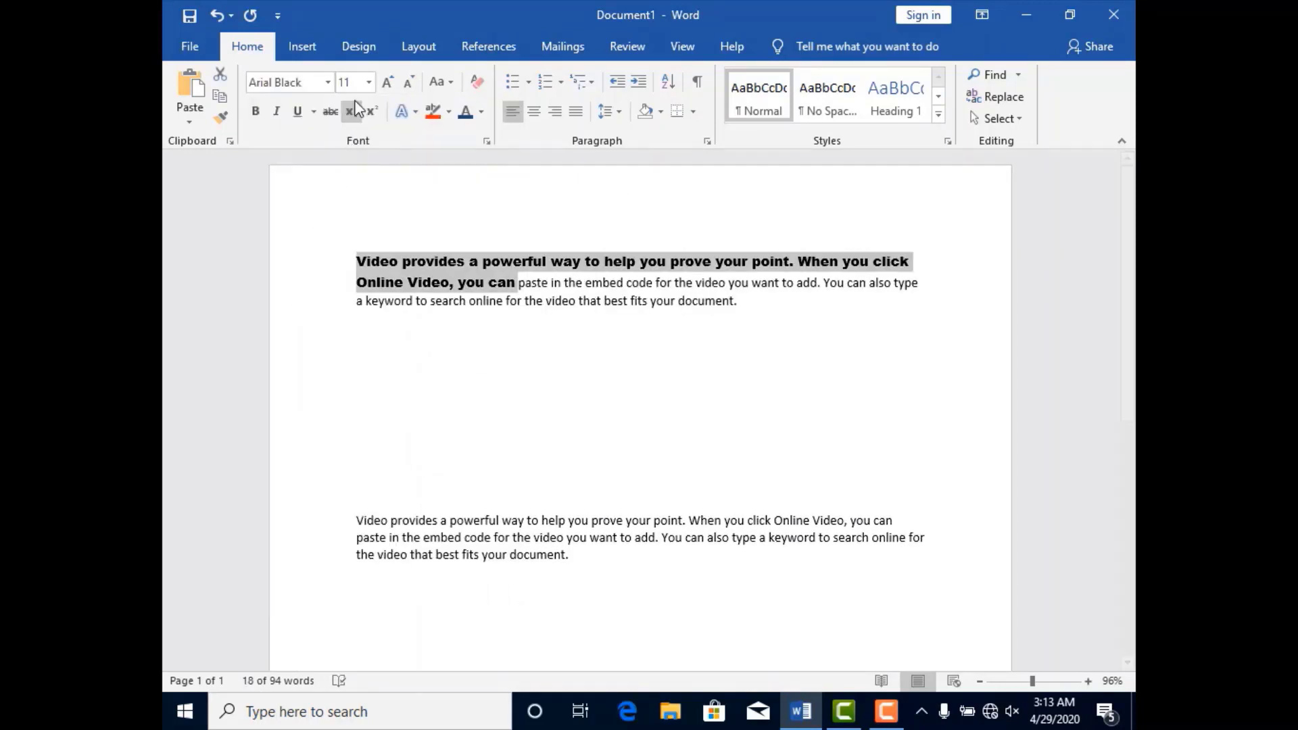
{"action": "left_click", "coordinate": [368, 82]}
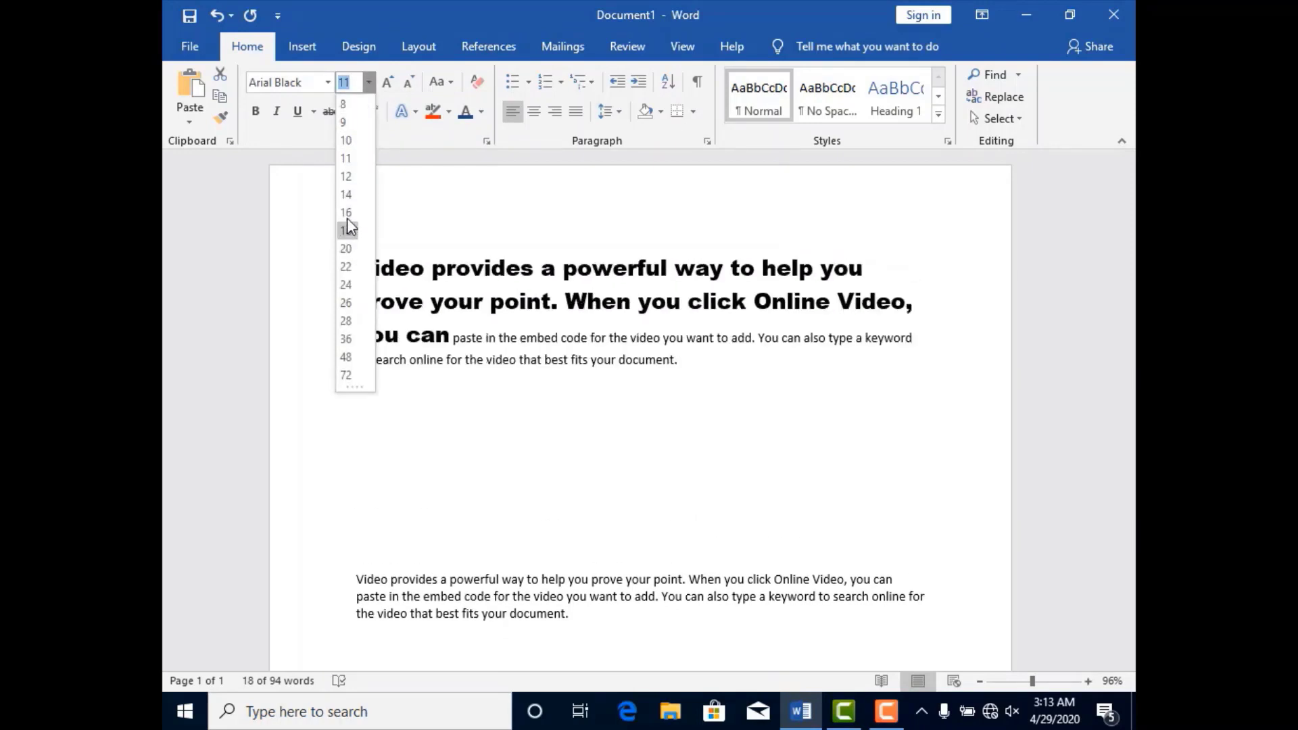
{"action": "left_click", "coordinate": [347, 195]}
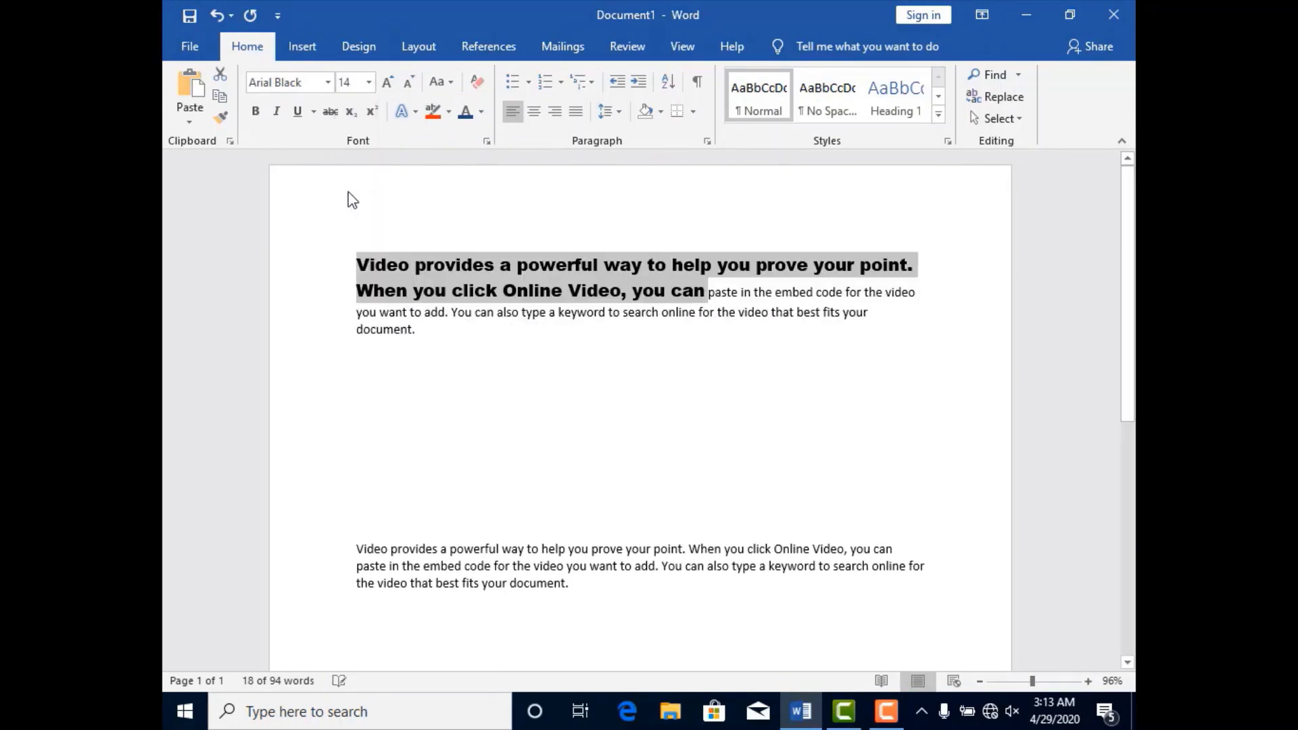
Apply the bright blue preset from the last row of text effects to the Arial Black text.
{"action": "left_click", "coordinate": [412, 114]}
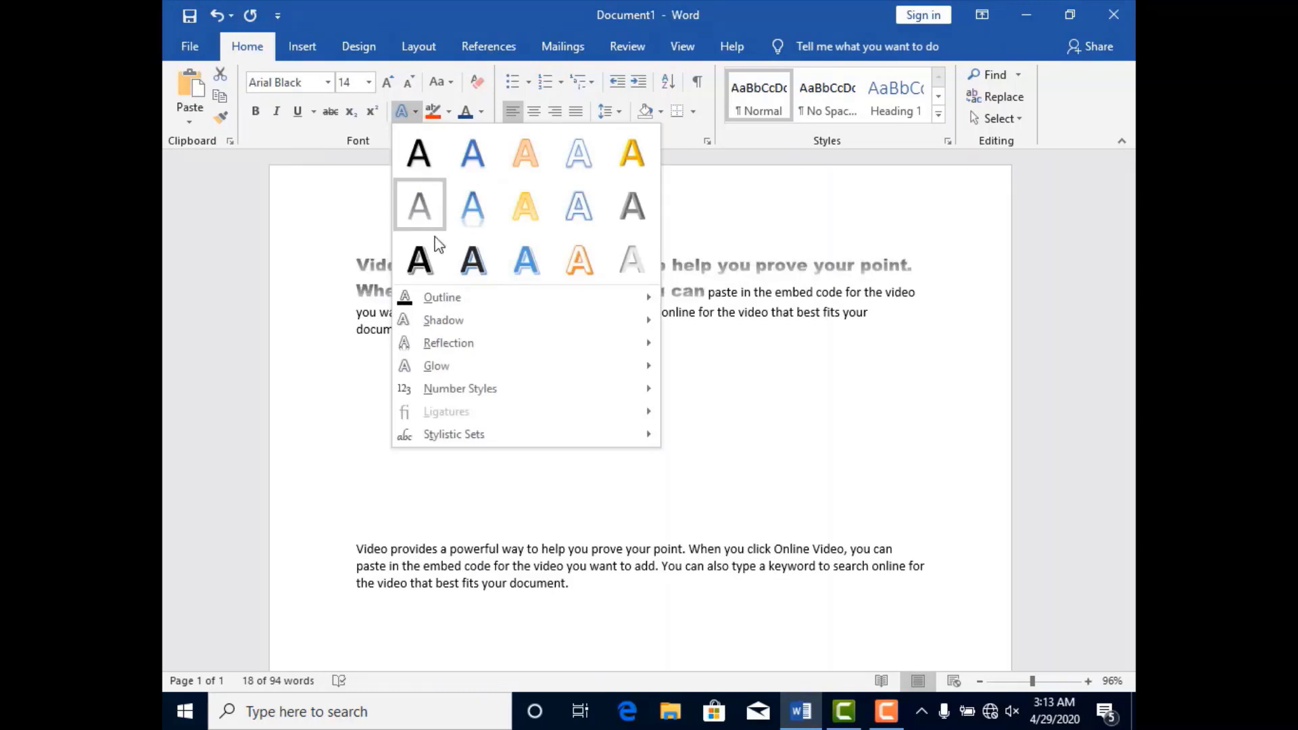
{"action": "left_click", "coordinate": [519, 262]}
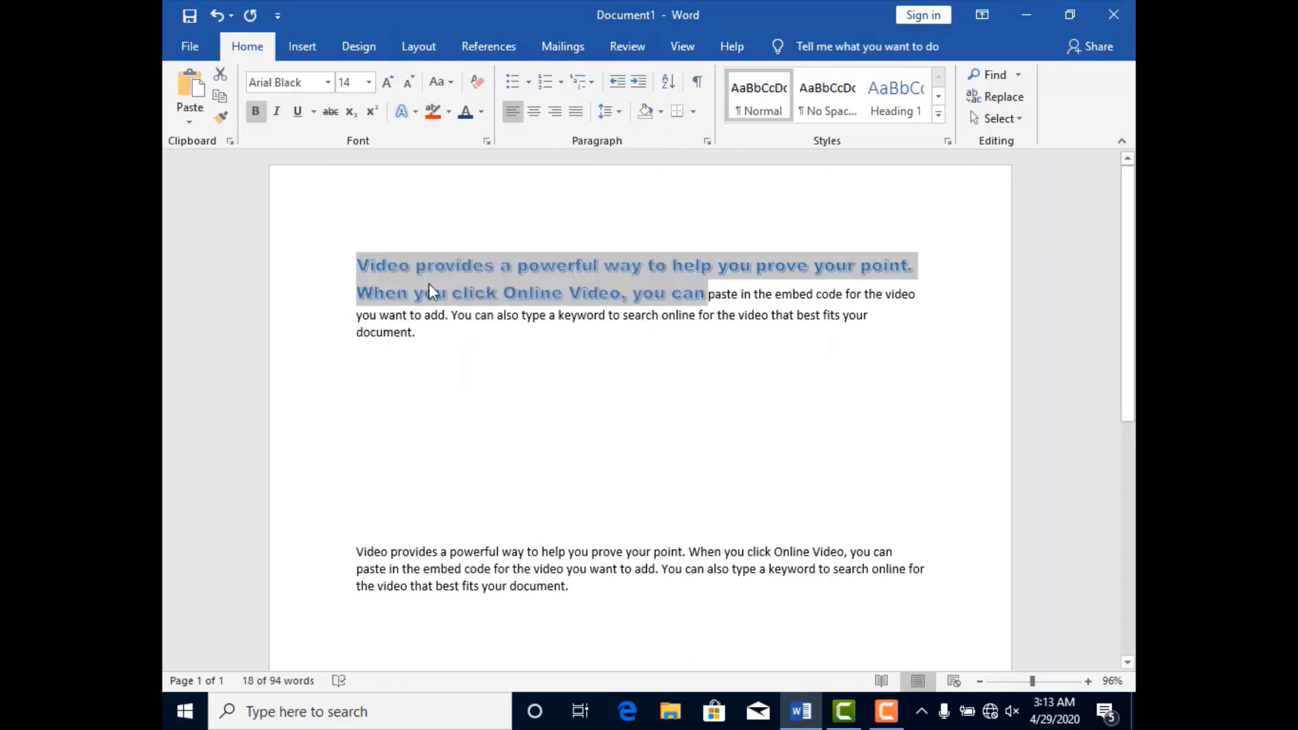
{"action": "left_click", "coordinate": [359, 300]}
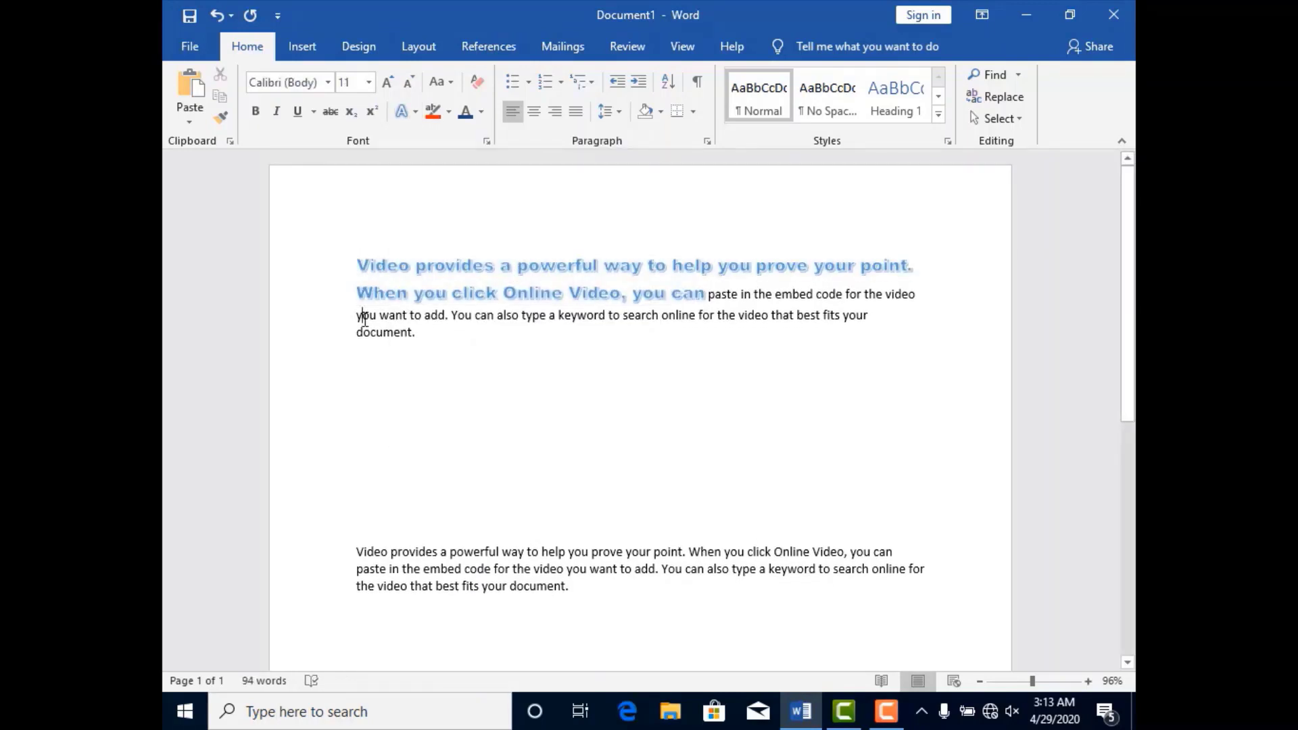
Copy the formatting of the blue Arial Black text onto the entire lower paragraph with Format Painter.
{"action": "left_click_drag", "start_coordinate": [356, 264], "coordinate": [568, 294]}
{"action": "left_click", "coordinate": [377, 415]}
{"action": "left_click_drag", "start_coordinate": [355, 551], "coordinate": [580, 602]}
{"action": "left_click", "coordinate": [403, 392]}
{"action": "left_click_drag", "start_coordinate": [354, 262], "coordinate": [704, 287]}
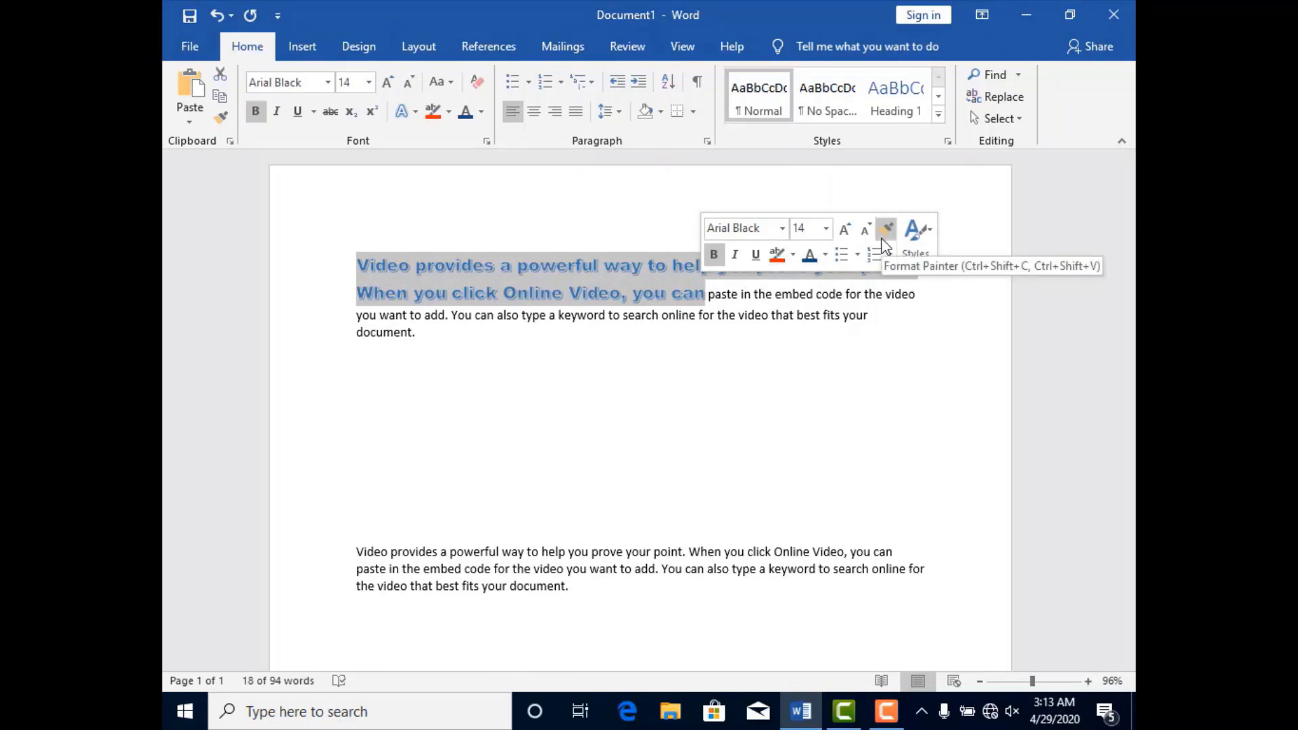
{"action": "left_click", "coordinate": [220, 119]}
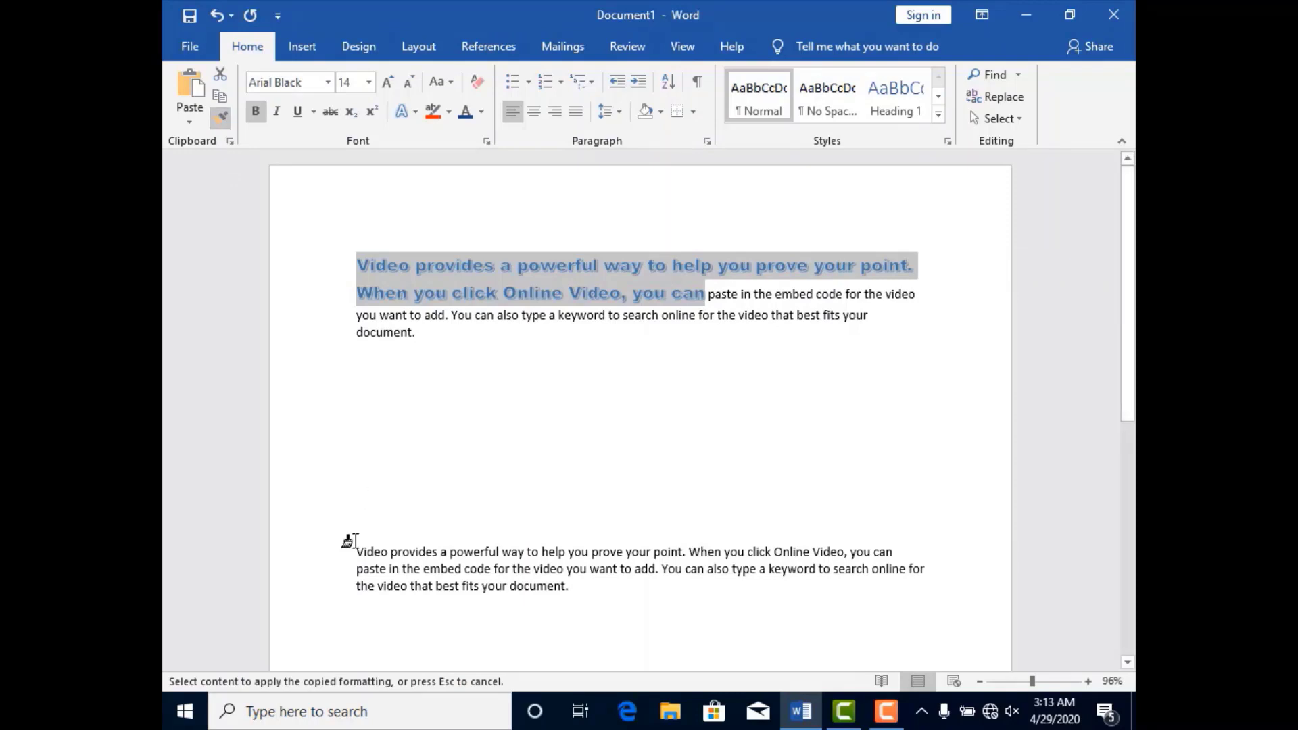
{"action": "mouse_move", "coordinate": [359, 530]}
{"action": "left_mouse_down"}
{"action": "mouse_move", "coordinate": [363, 565]}
{"action": "mouse_move", "coordinate": [574, 594]}
{"action": "left_mouse_up"}
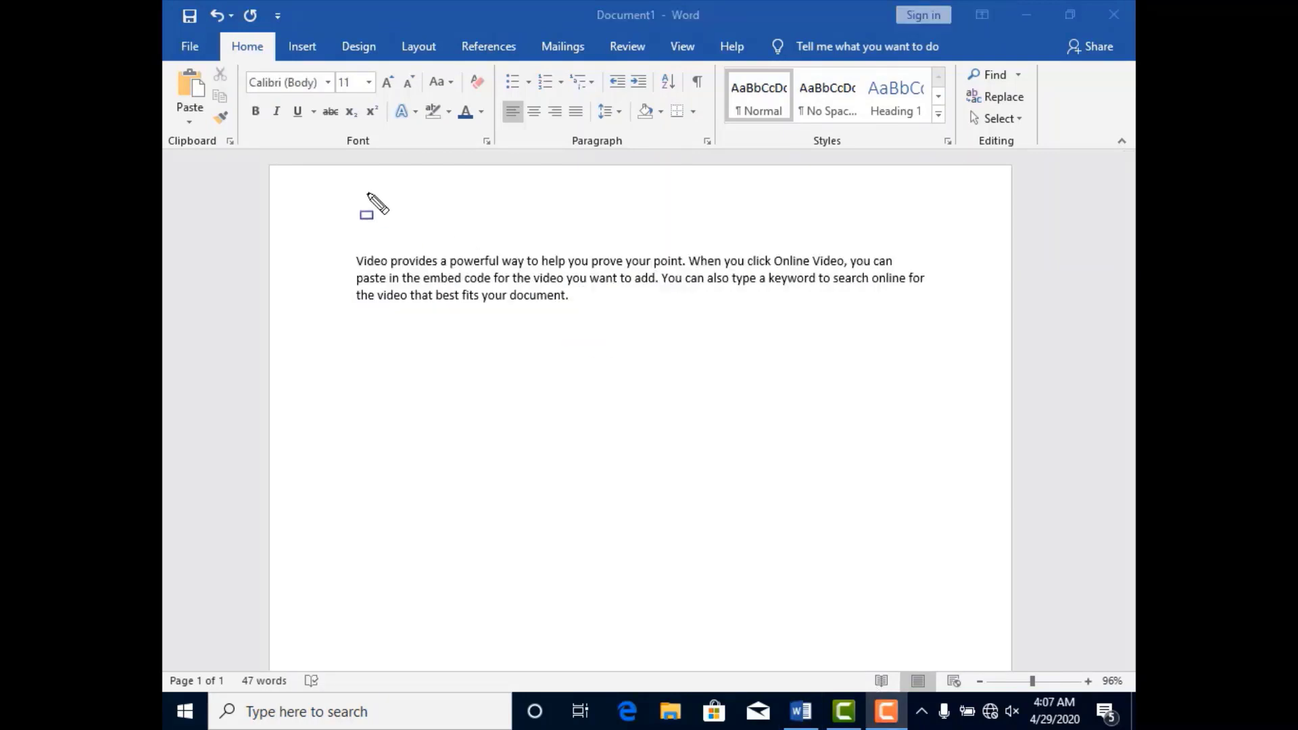
{"action": "left_click_drag", "start_coordinate": [327, 124], "coordinate": [387, 151]}
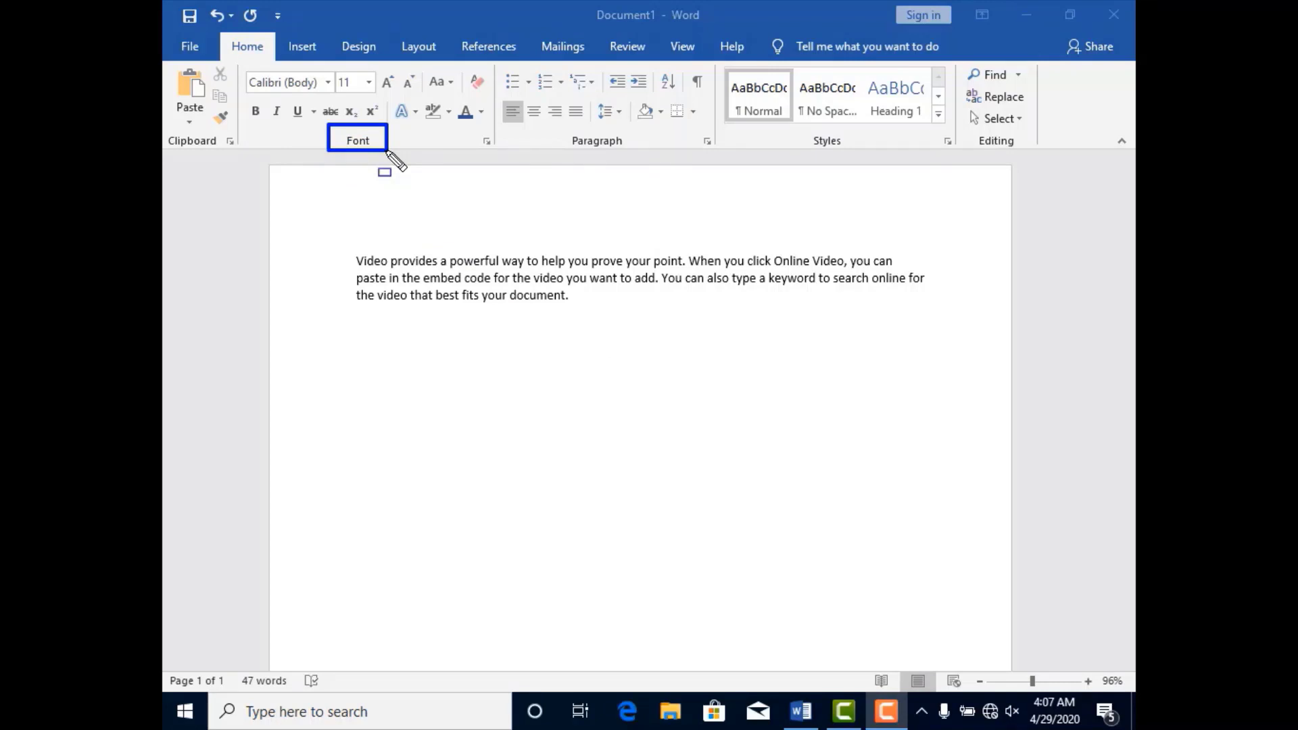
{"action": "key", "text": "Escape"}
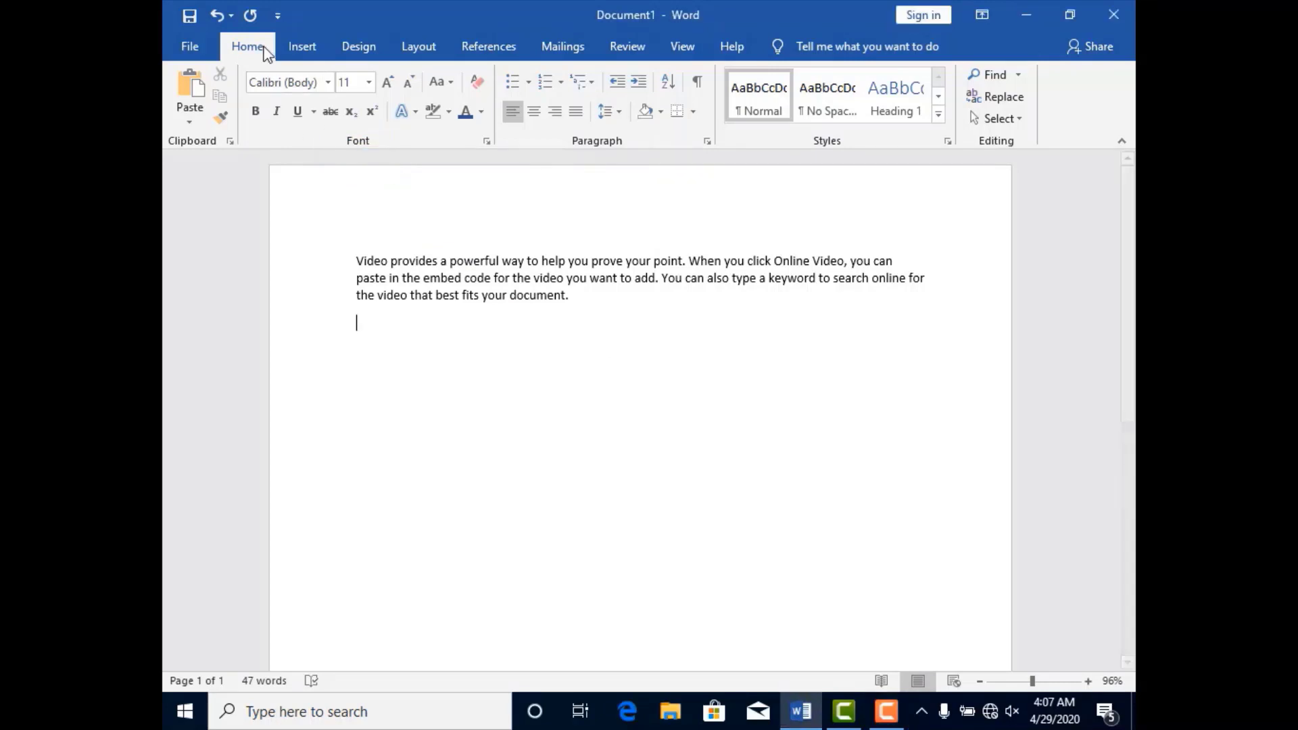
Set the whole sample paragraph to the Arial font at size 16.
{"action": "left_click_drag", "start_coordinate": [355, 261], "coordinate": [586, 303]}
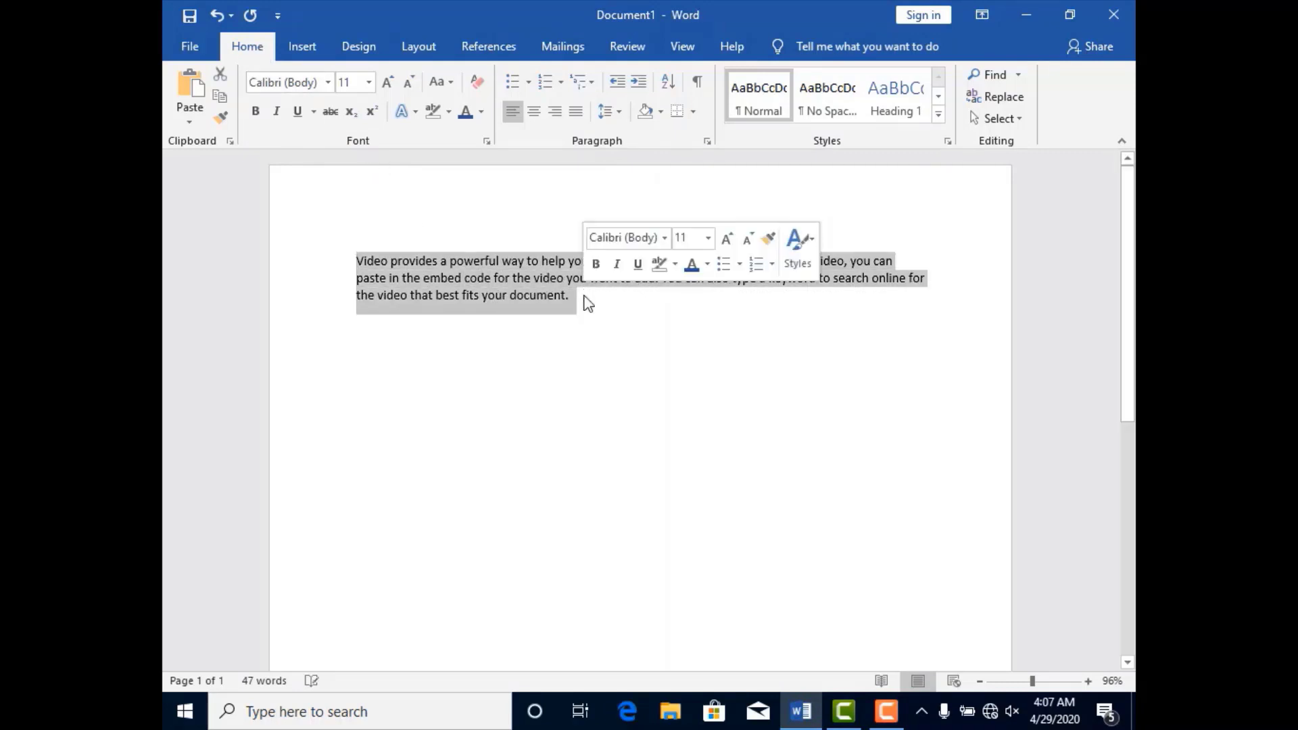
{"action": "left_click", "coordinate": [328, 85]}
{"action": "left_click", "coordinate": [327, 84]}
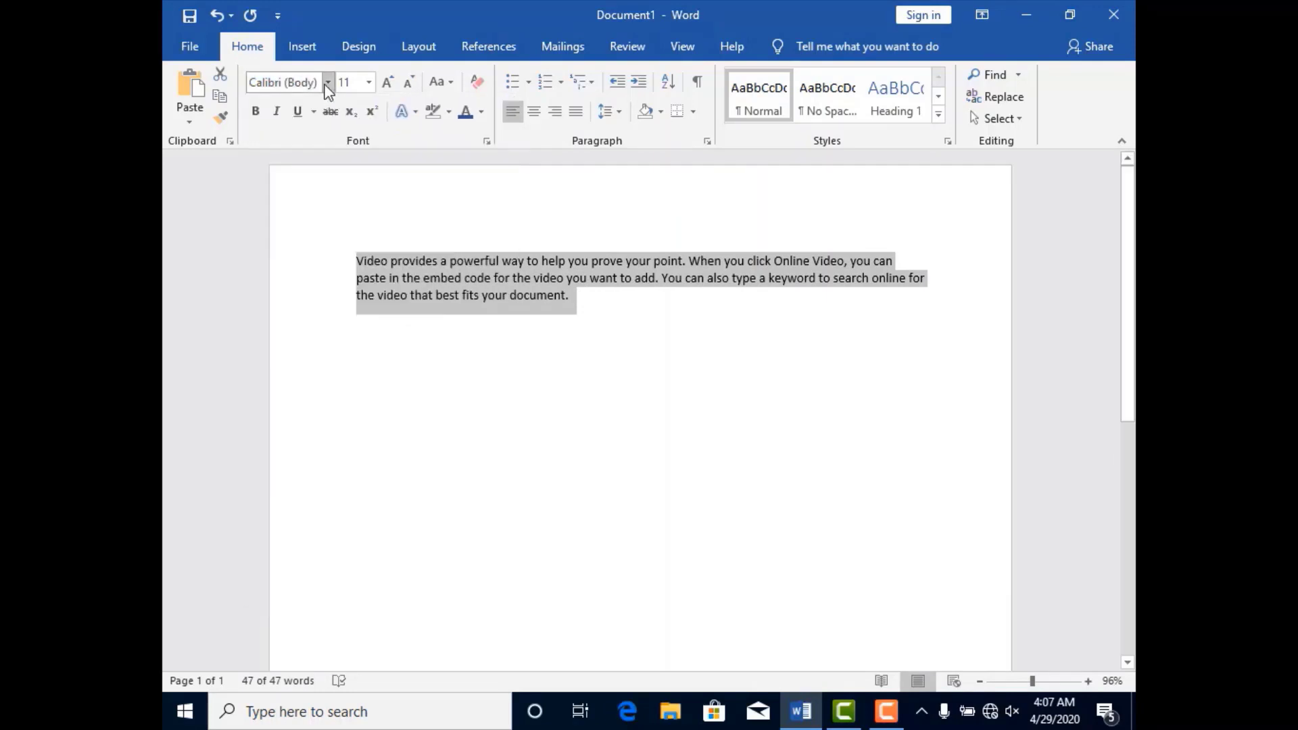
{"action": "left_click", "coordinate": [327, 84]}
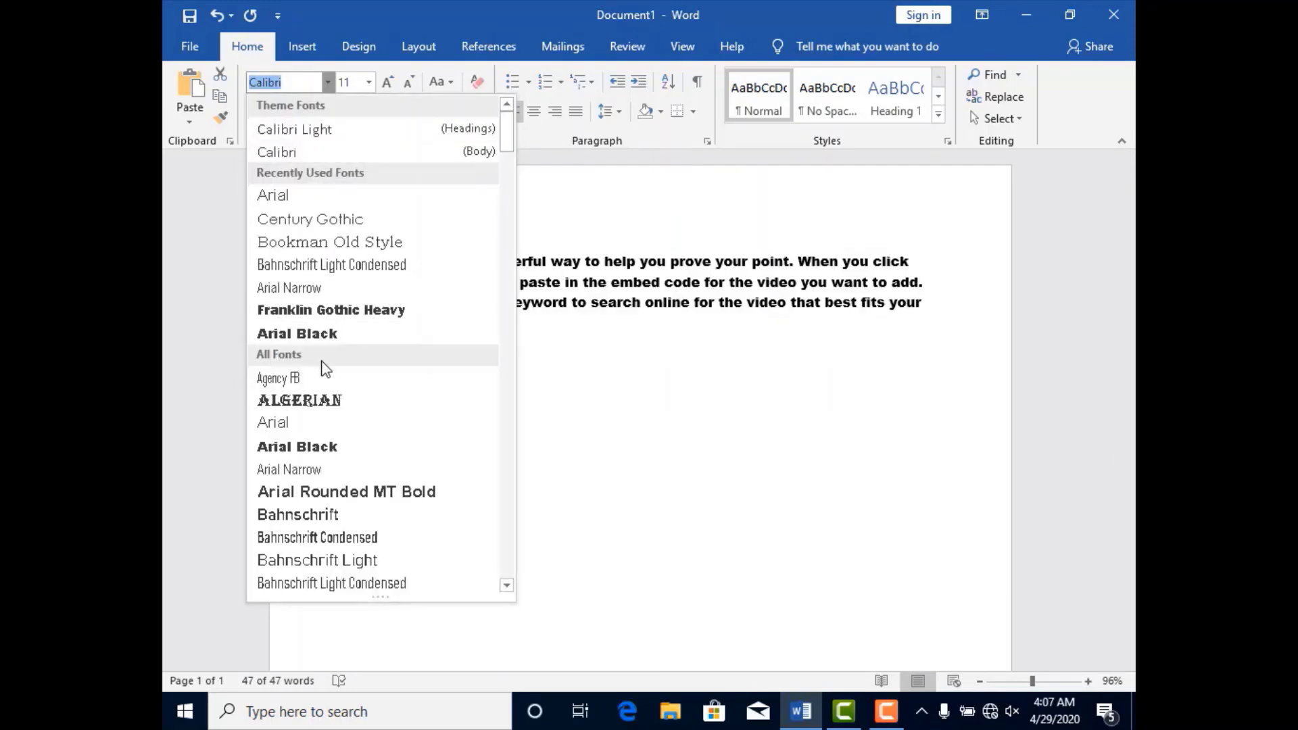
{"action": "left_click", "coordinate": [316, 422]}
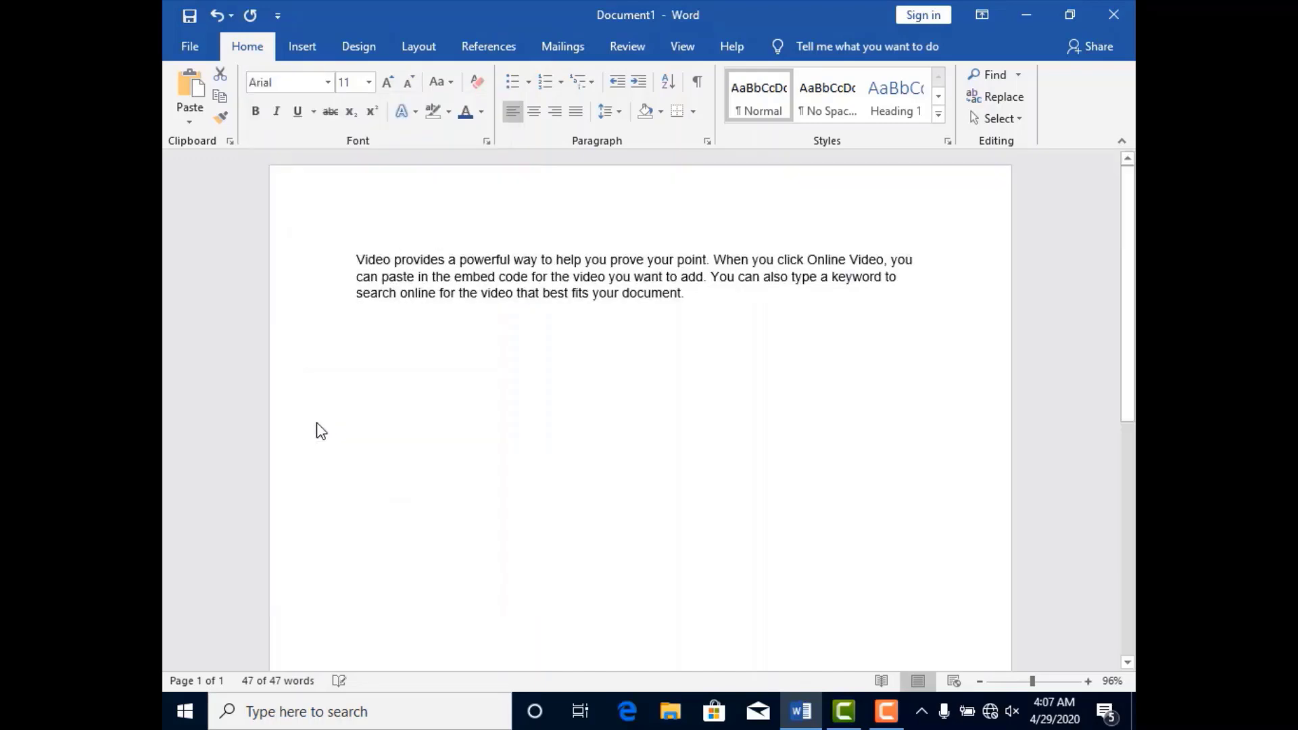
{"action": "left_click", "coordinate": [369, 83]}
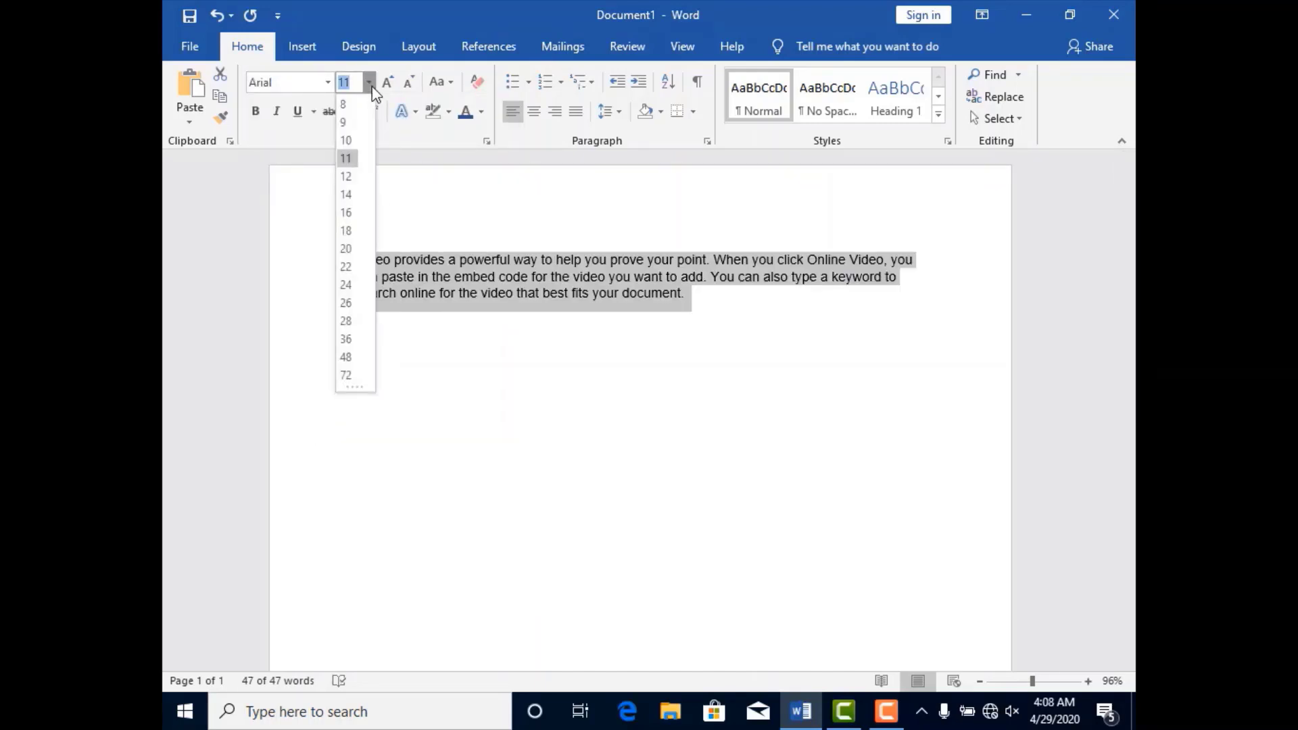
{"action": "left_click", "coordinate": [346, 214]}
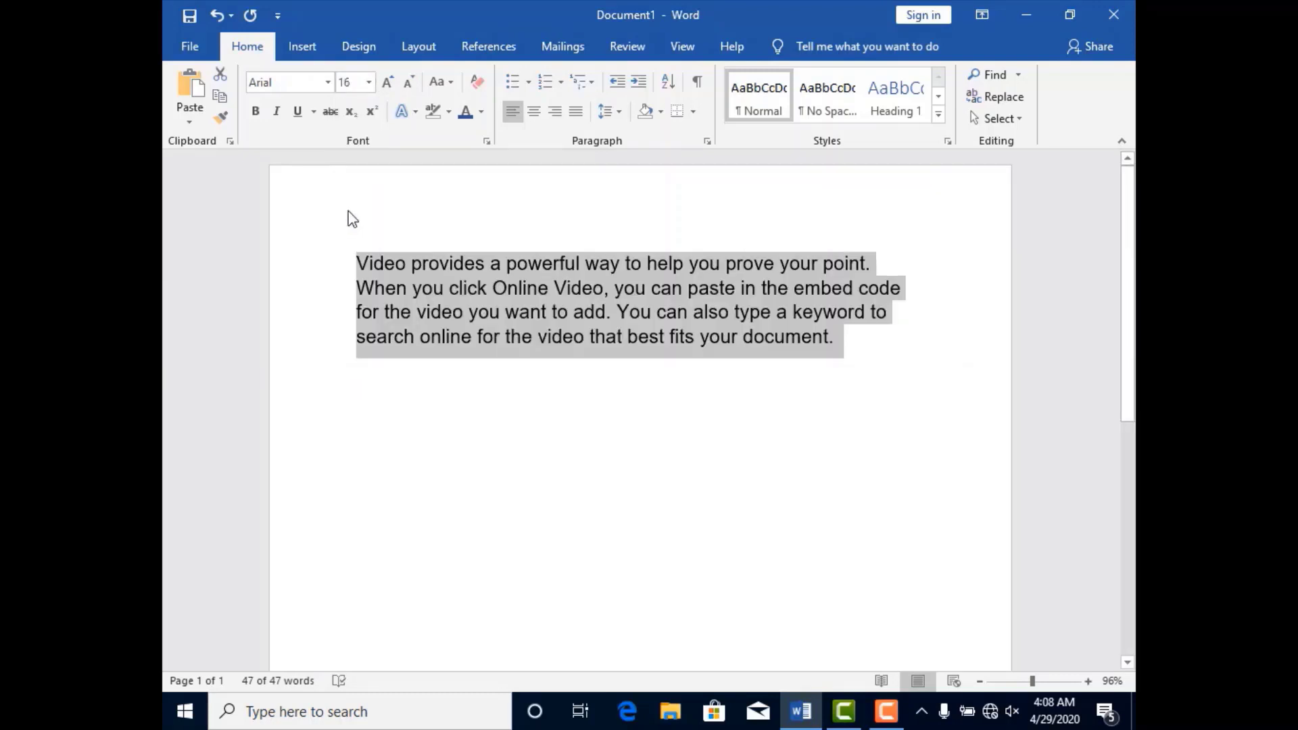
Grow the selected paragraph's font size to 18 and shrink it stepwise to 14.
{"action": "left_click", "coordinate": [391, 80]}
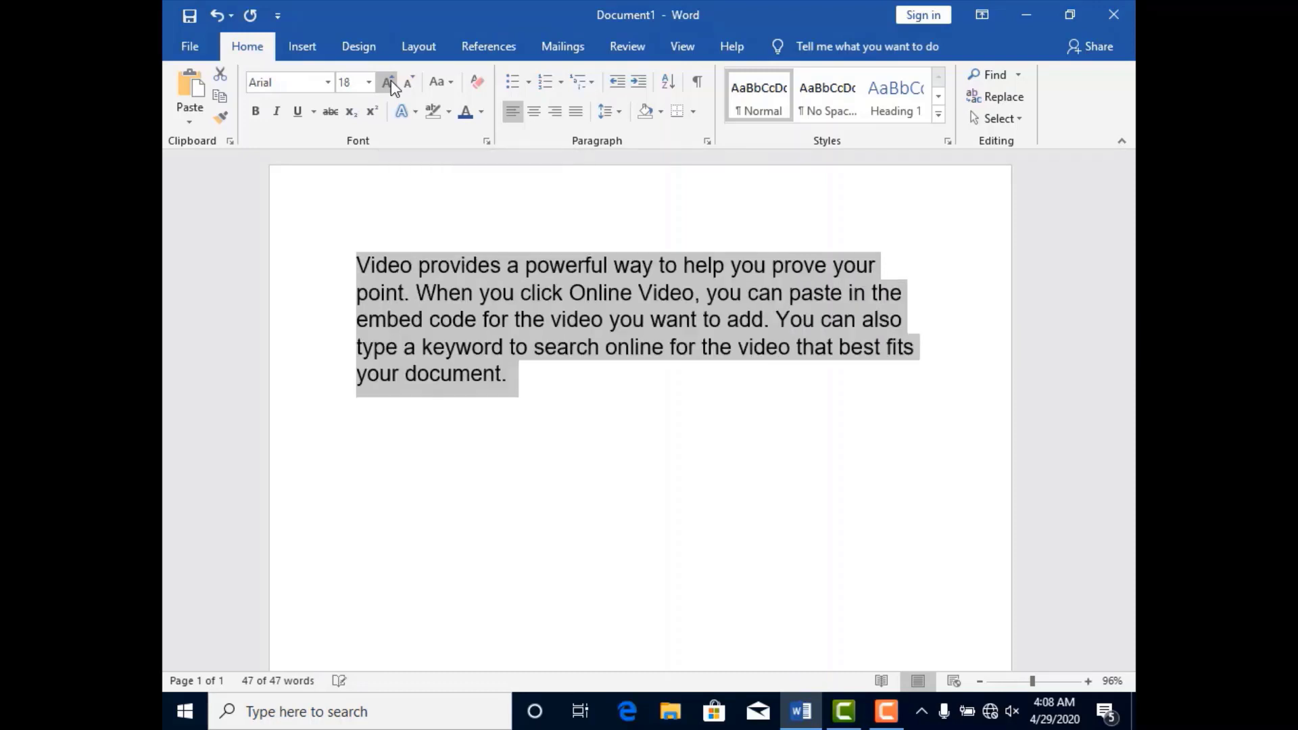
{"action": "left_click", "coordinate": [391, 80]}
{"action": "left_click", "coordinate": [391, 79]}
{"action": "left_click", "coordinate": [410, 83]}
{"action": "left_click", "coordinate": [410, 83]}
{"action": "left_click", "coordinate": [410, 83]}
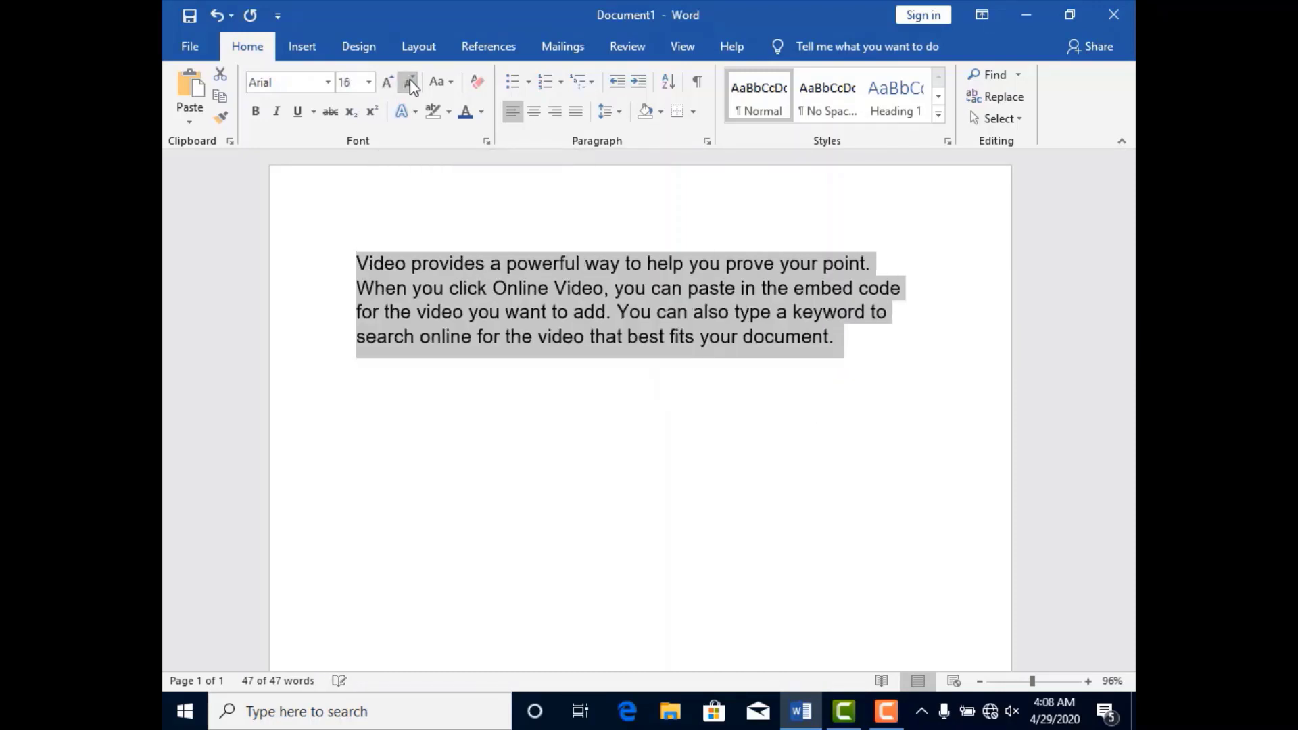
{"action": "left_click", "coordinate": [409, 82]}
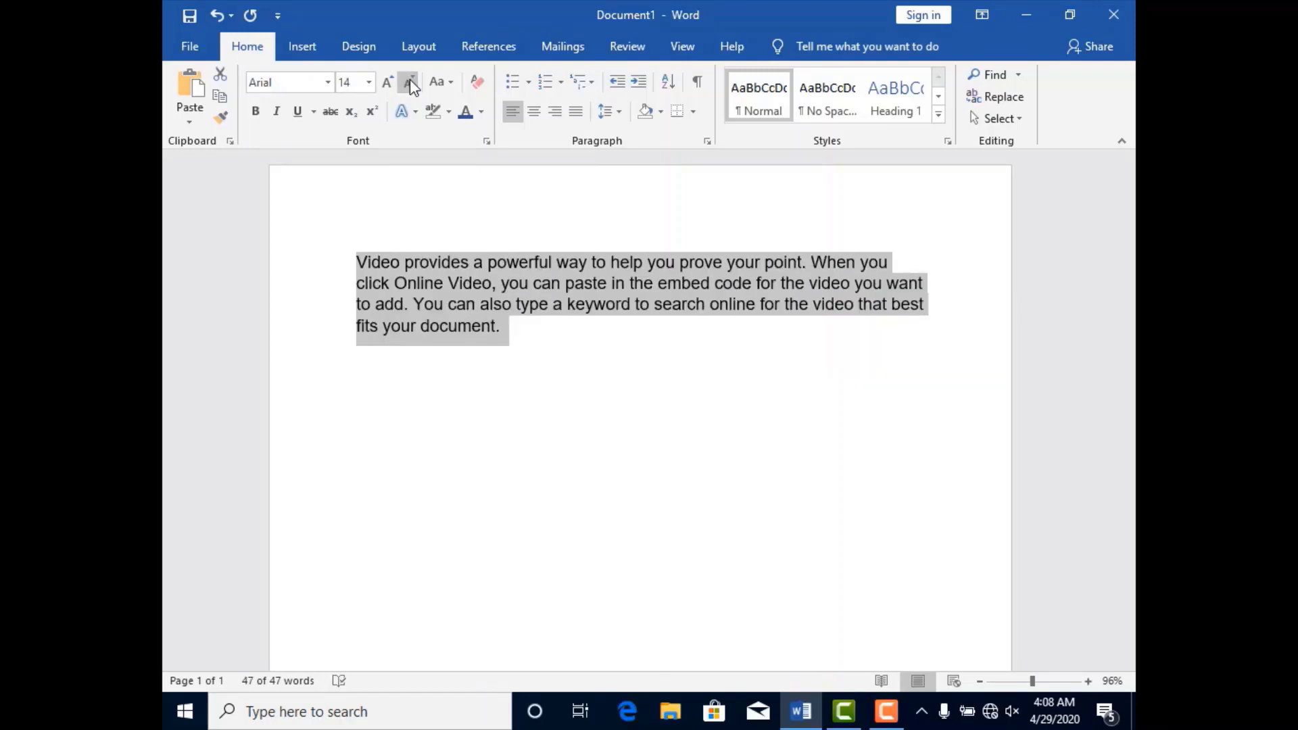
Make the selected paragraph bold, italic and underlined.
{"action": "left_click", "coordinate": [251, 120]}
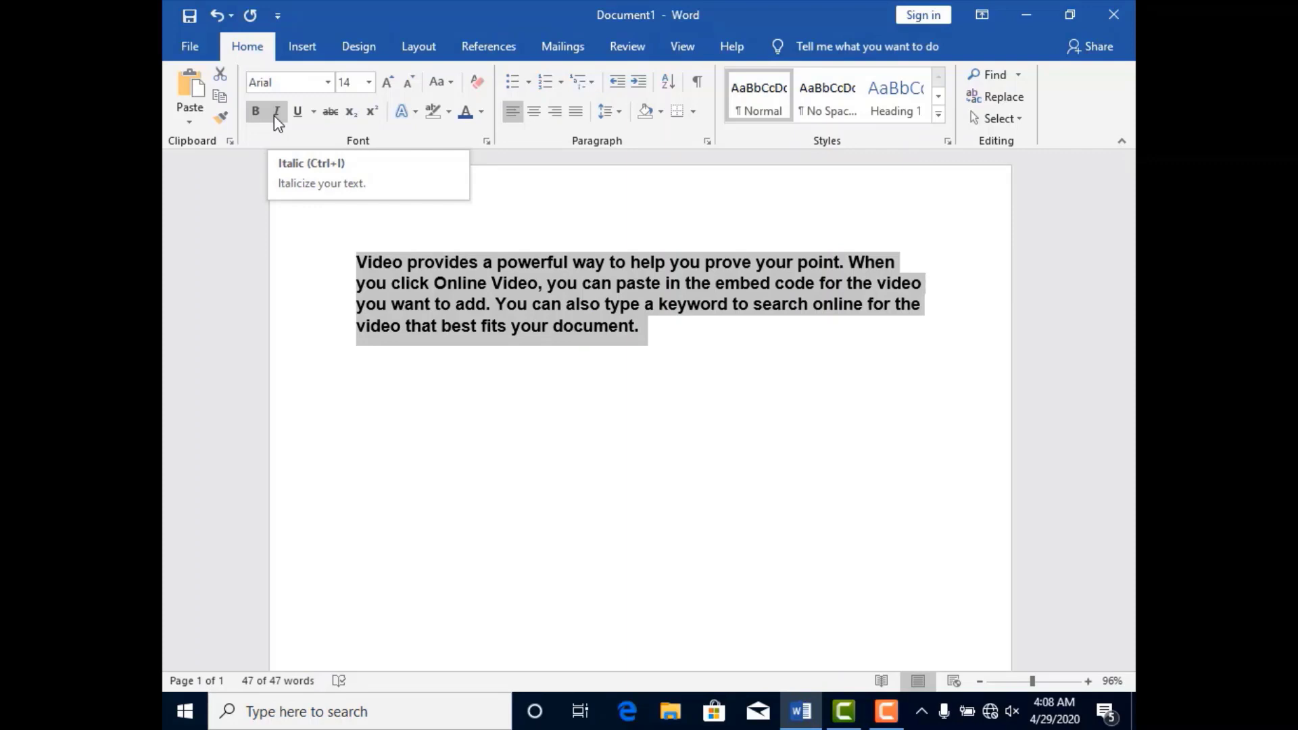
{"action": "left_click", "coordinate": [275, 112]}
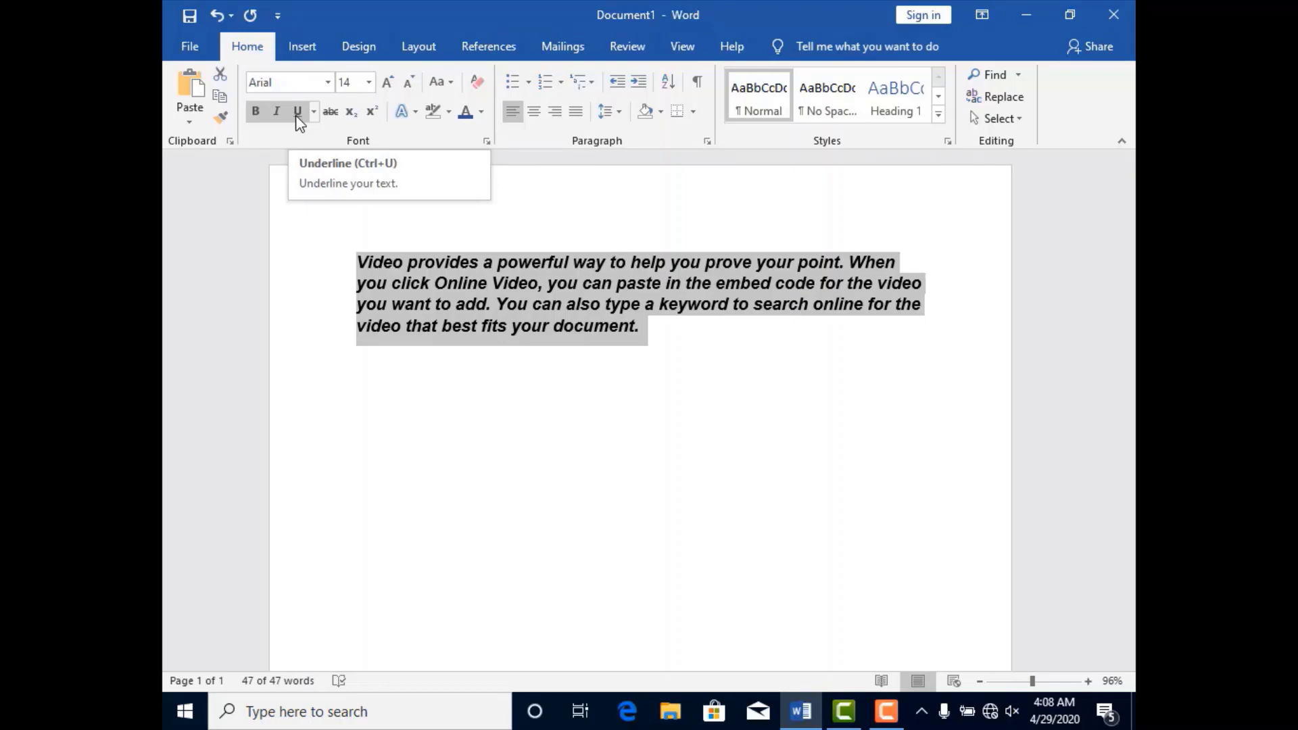
{"action": "left_click", "coordinate": [295, 115]}
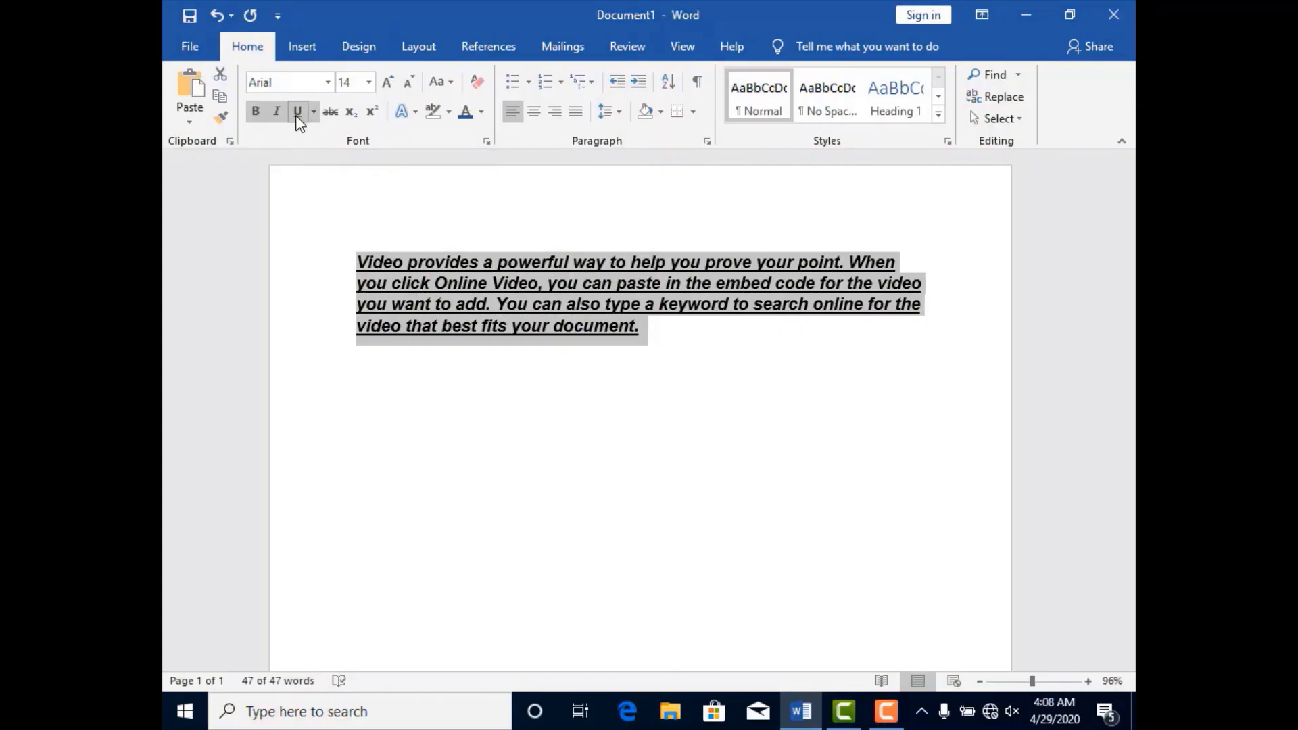
Remove the underline from the selected paragraph, and apply strikethrough to it and take it off again.
{"action": "left_click", "coordinate": [295, 115]}
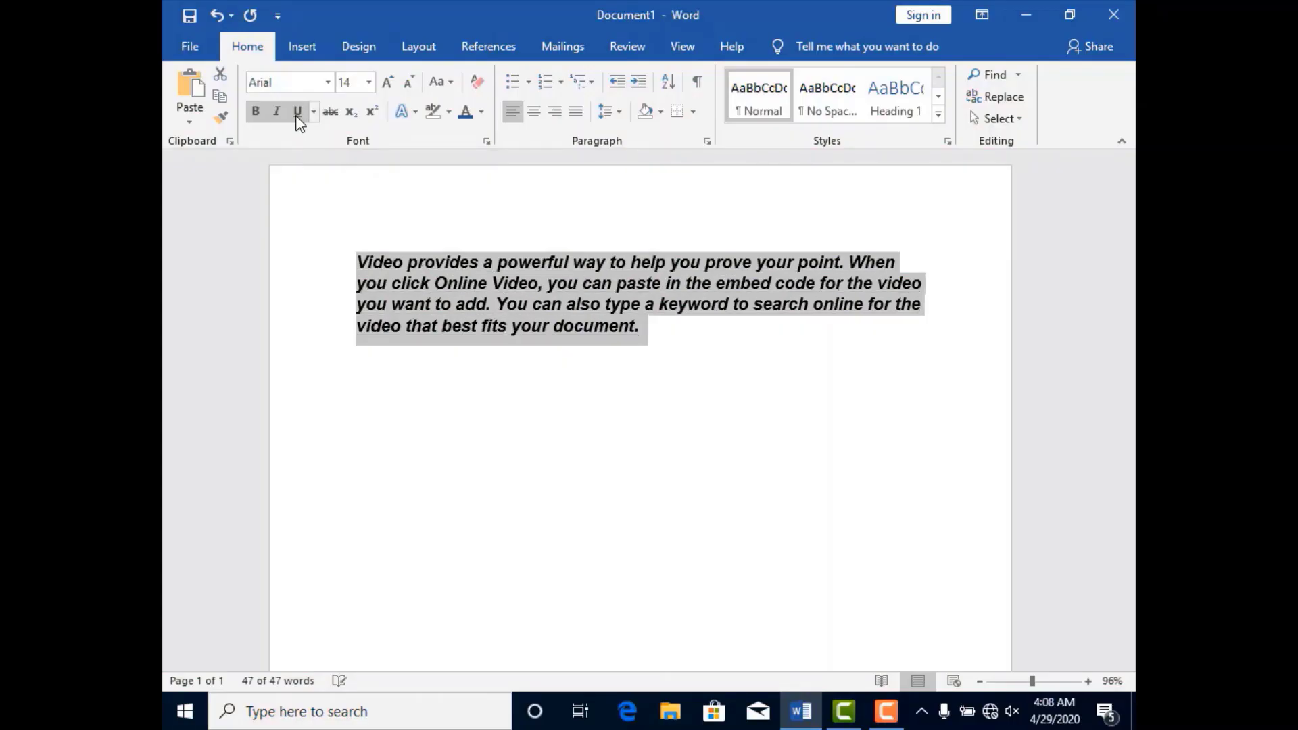
{"action": "left_click", "coordinate": [335, 115]}
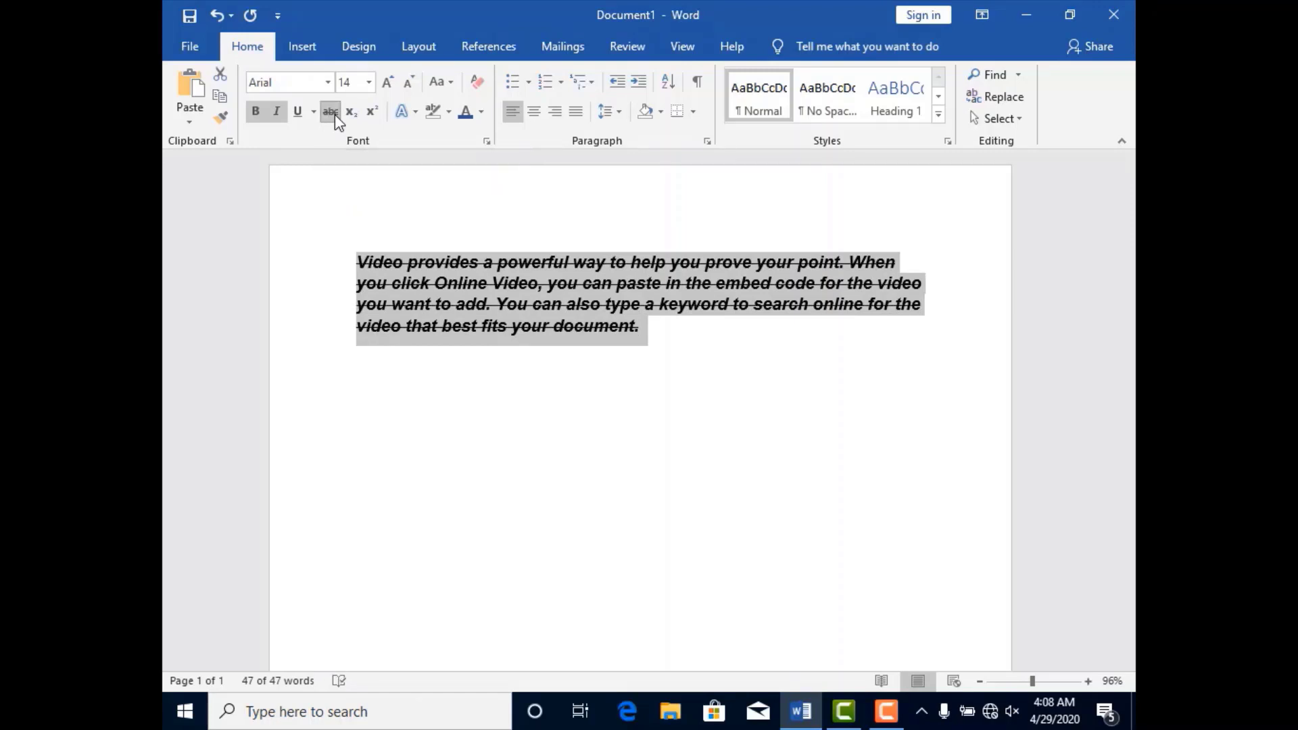
{"action": "left_click", "coordinate": [335, 115]}
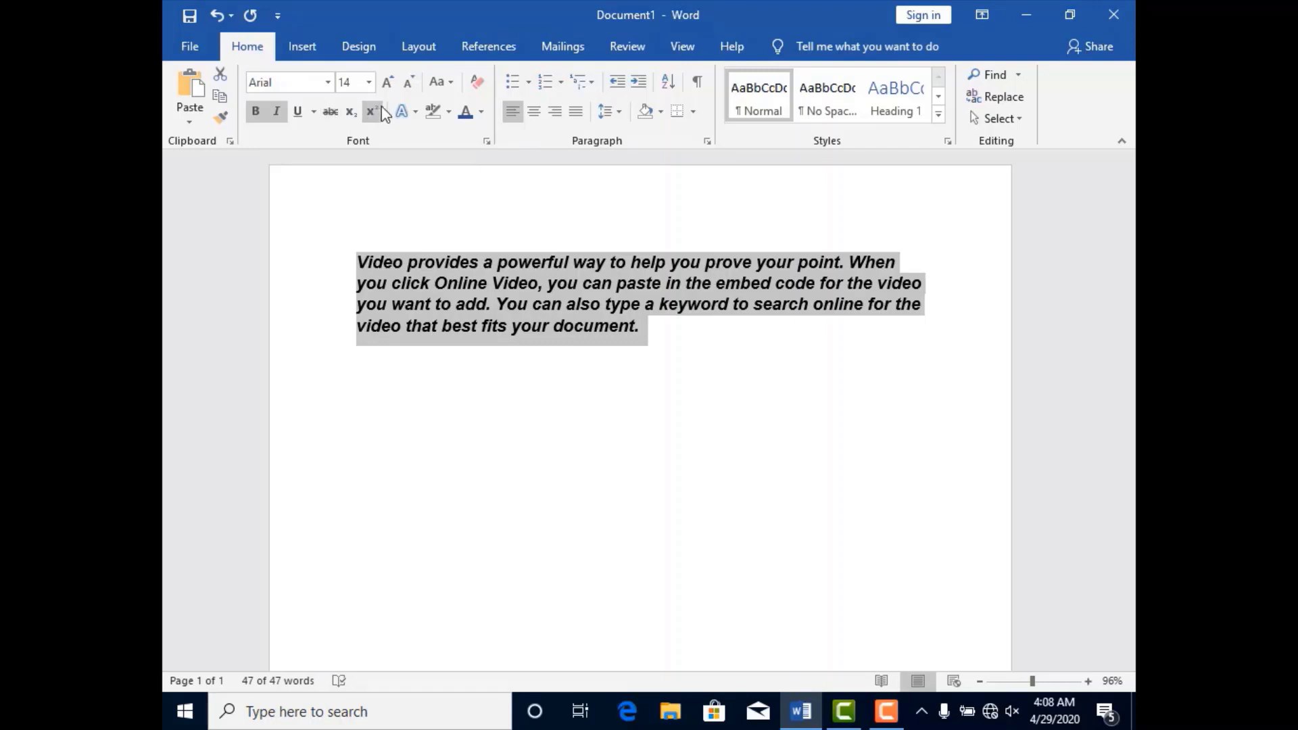
Apply the gray gradient text effect preset to the selected paragraph and set its font color to a blue-gray theme shade.
{"action": "left_click", "coordinate": [416, 113]}
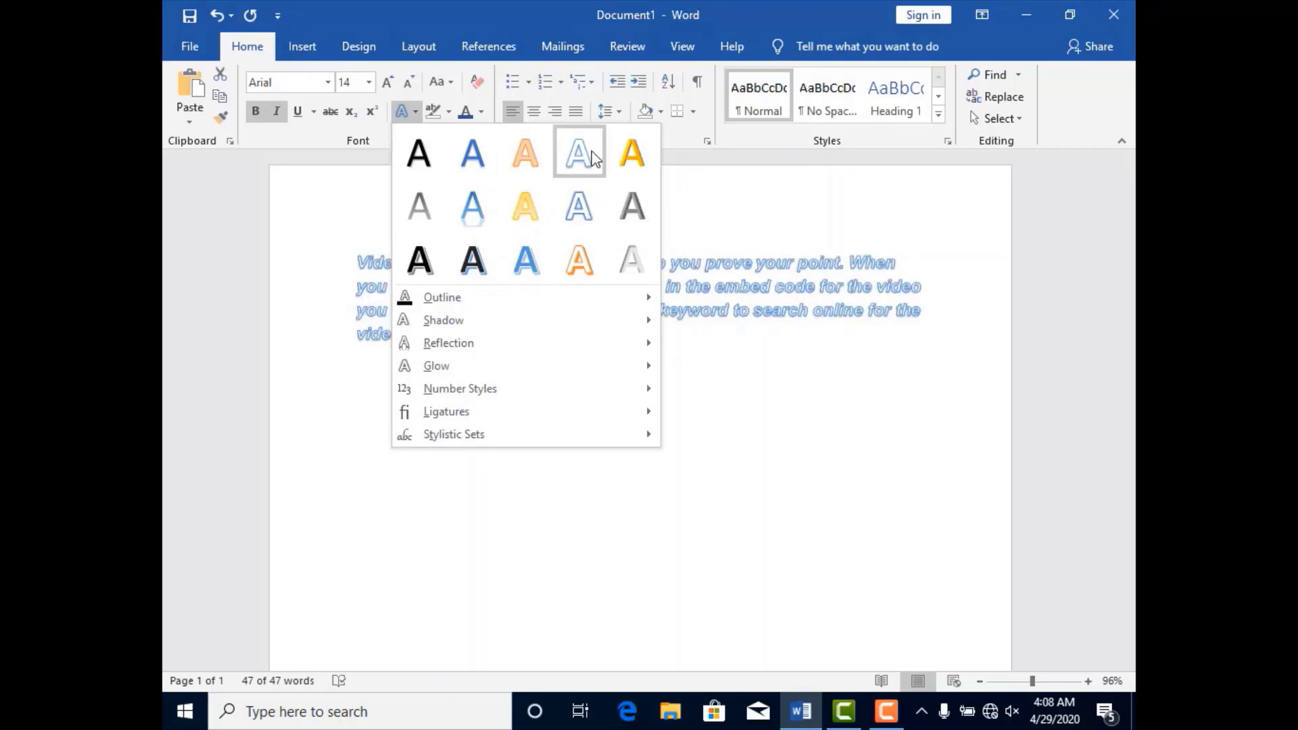
{"action": "left_click", "coordinate": [423, 209]}
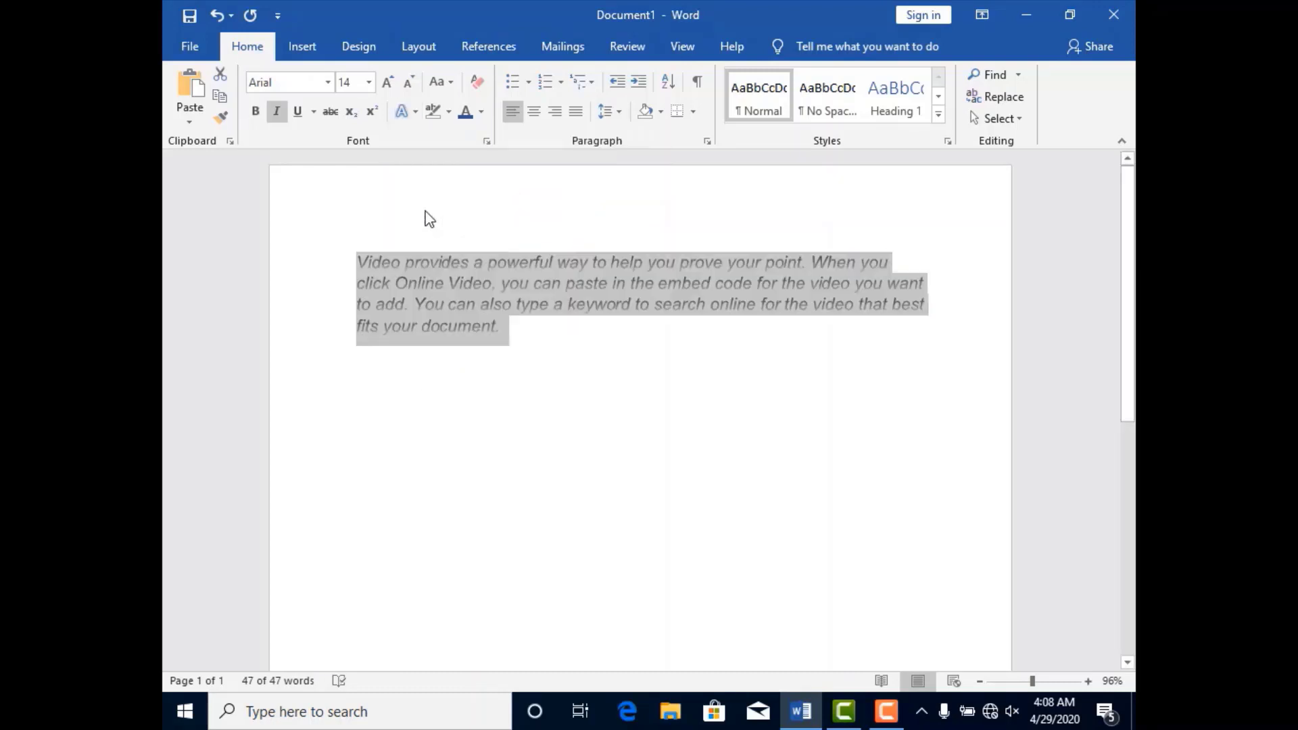
{"action": "left_click", "coordinate": [480, 112]}
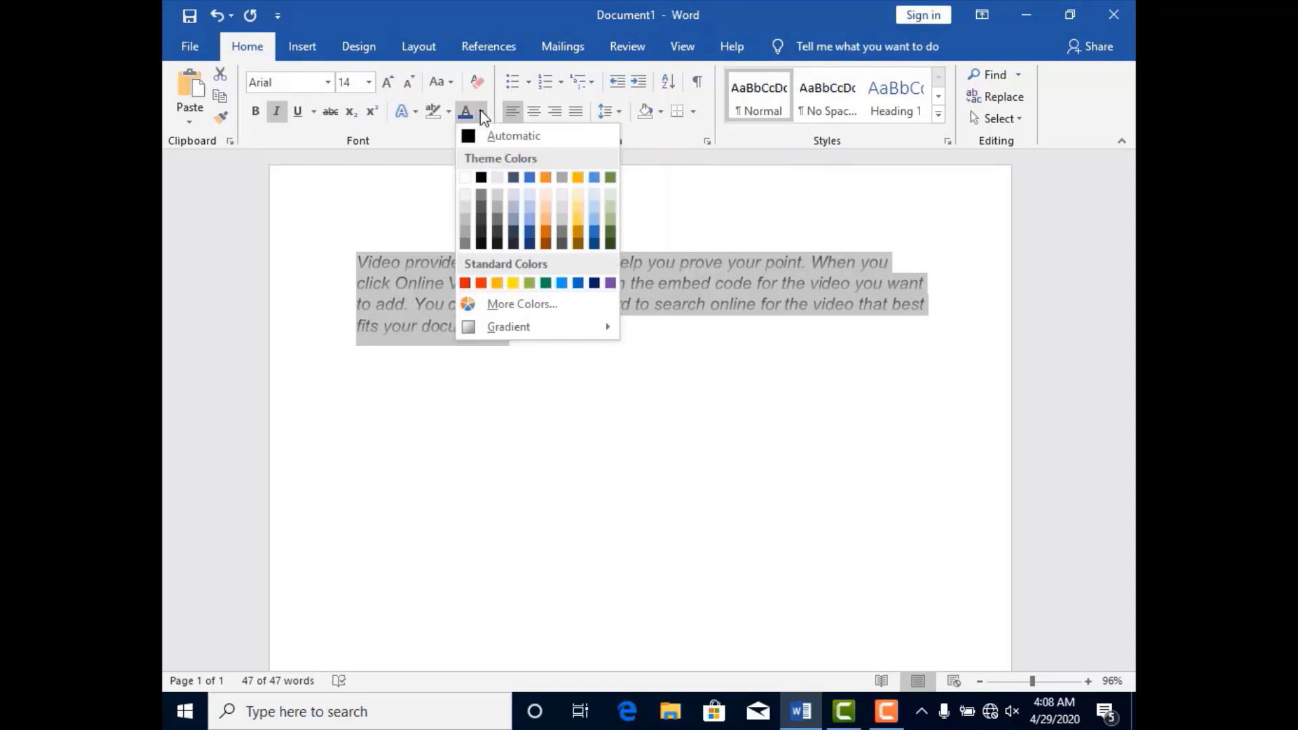
{"action": "left_click", "coordinate": [514, 218]}
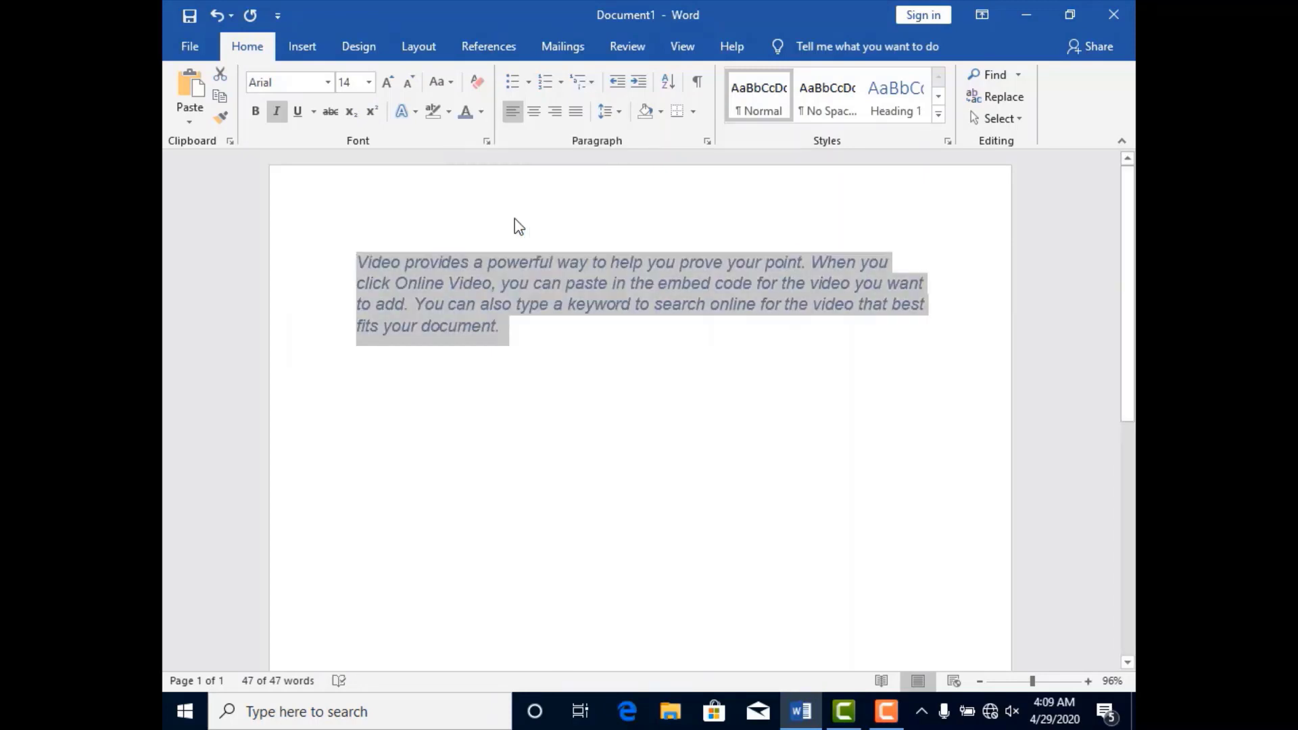
Highlight the whole sample paragraph in pink.
{"action": "left_click", "coordinate": [448, 112]}
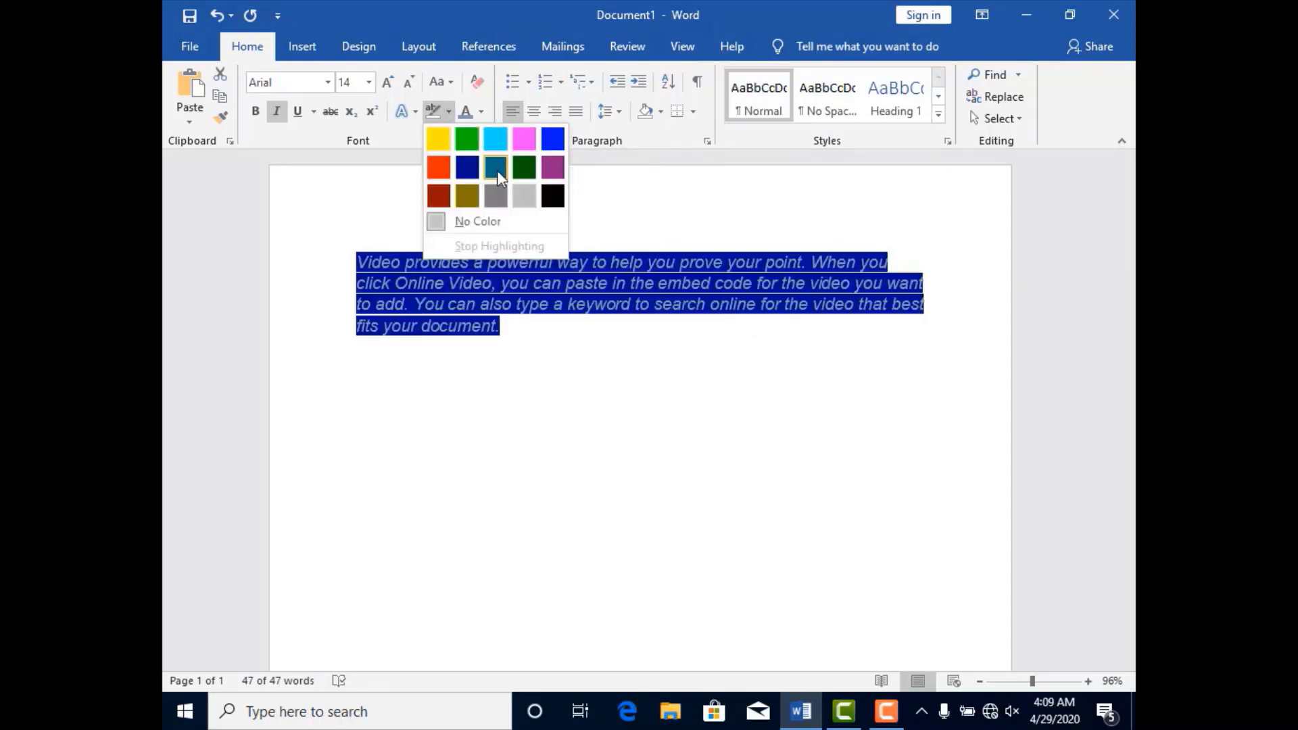
{"action": "left_click", "coordinate": [525, 139]}
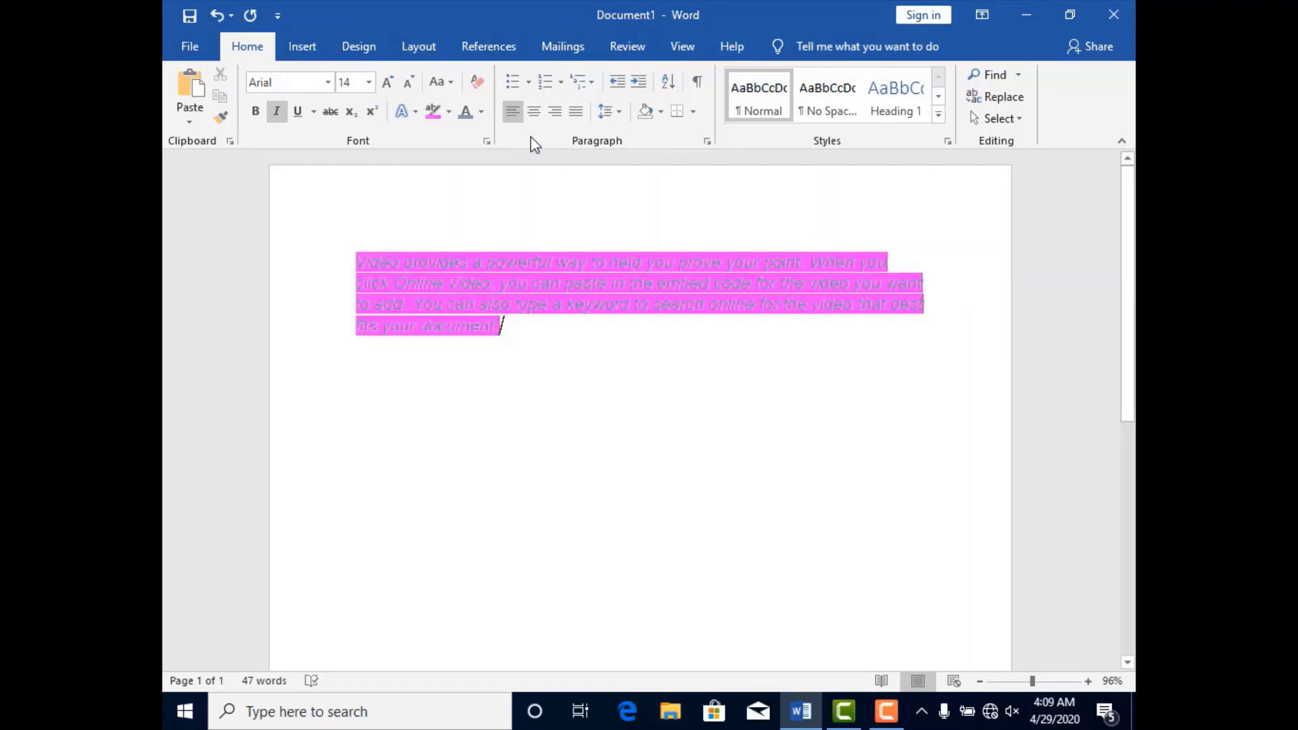
Try the lowercase, UPPERCASE, Capitalize Each Word and Sentence case options on the highlighted paragraph.
{"action": "left_click", "coordinate": [450, 82]}
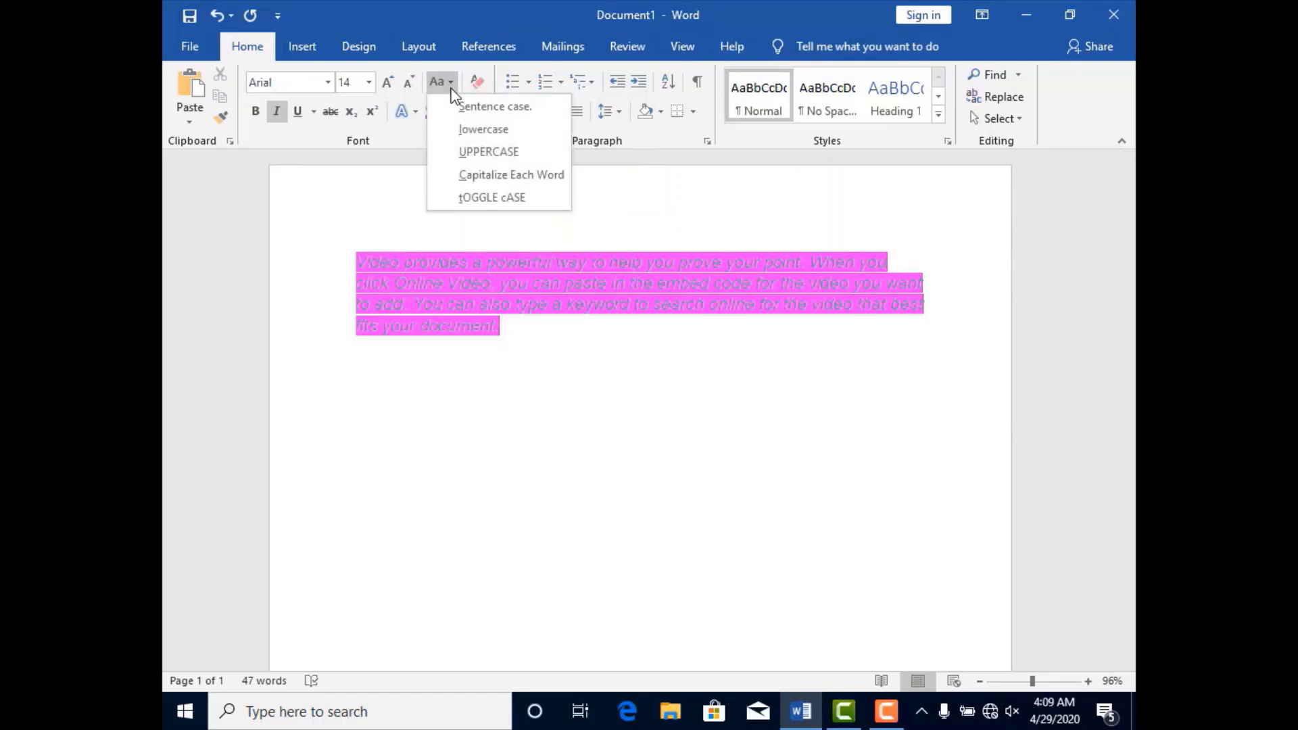
{"action": "left_click", "coordinate": [473, 129]}
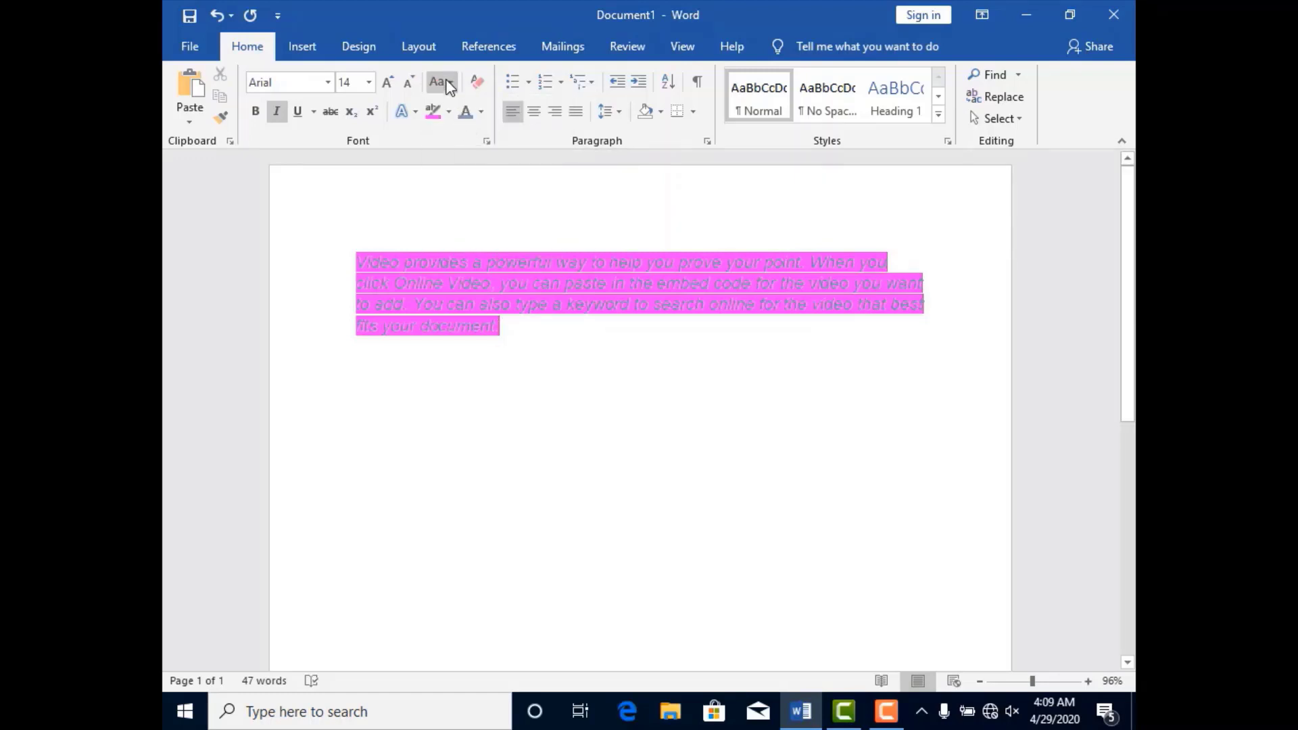
{"action": "left_click", "coordinate": [443, 81]}
{"action": "left_click", "coordinate": [464, 150]}
{"action": "left_click", "coordinate": [451, 83]}
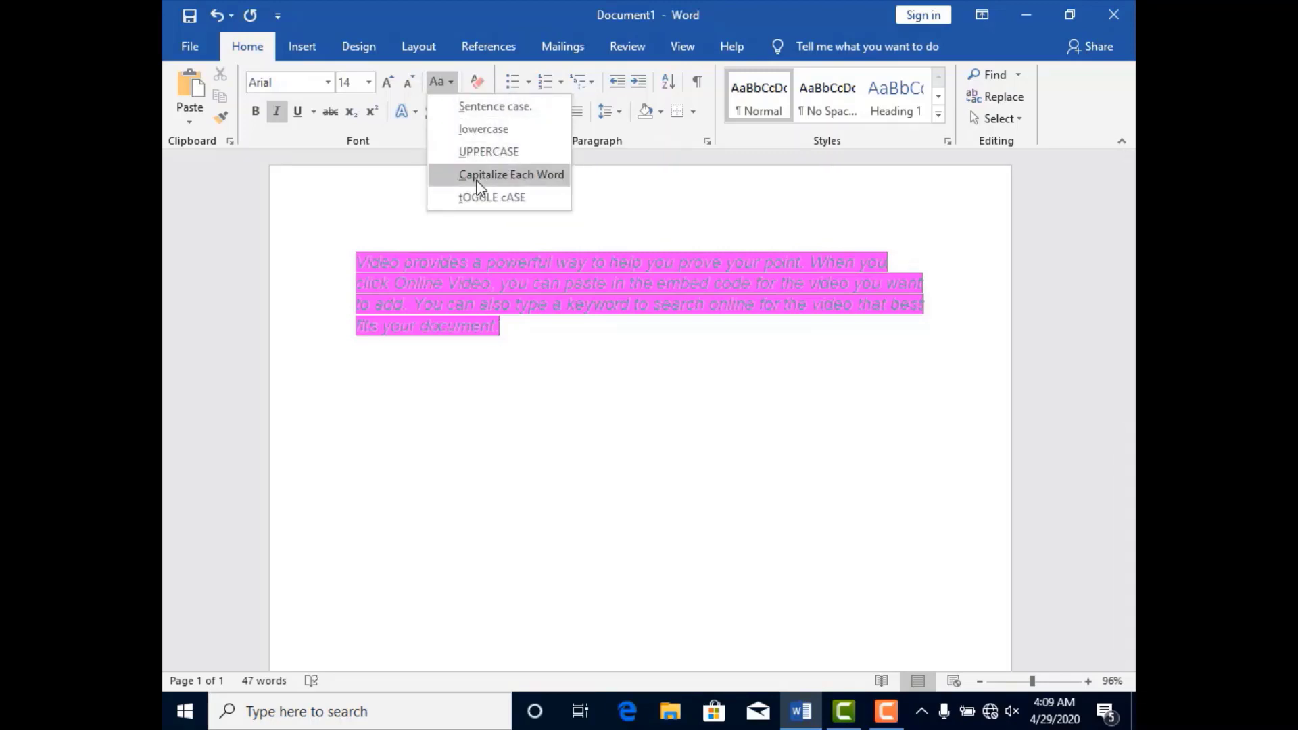
{"action": "left_click", "coordinate": [479, 177]}
{"action": "left_click", "coordinate": [451, 83]}
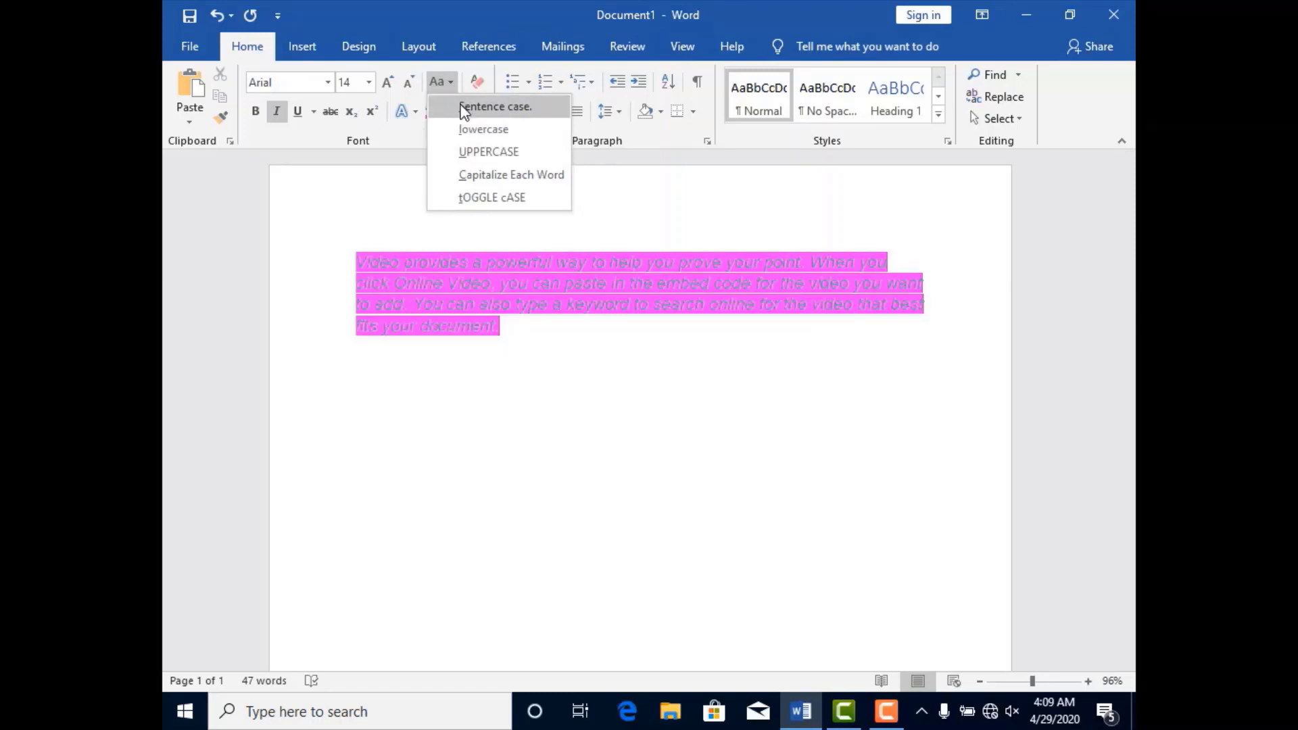
{"action": "left_click", "coordinate": [465, 108]}
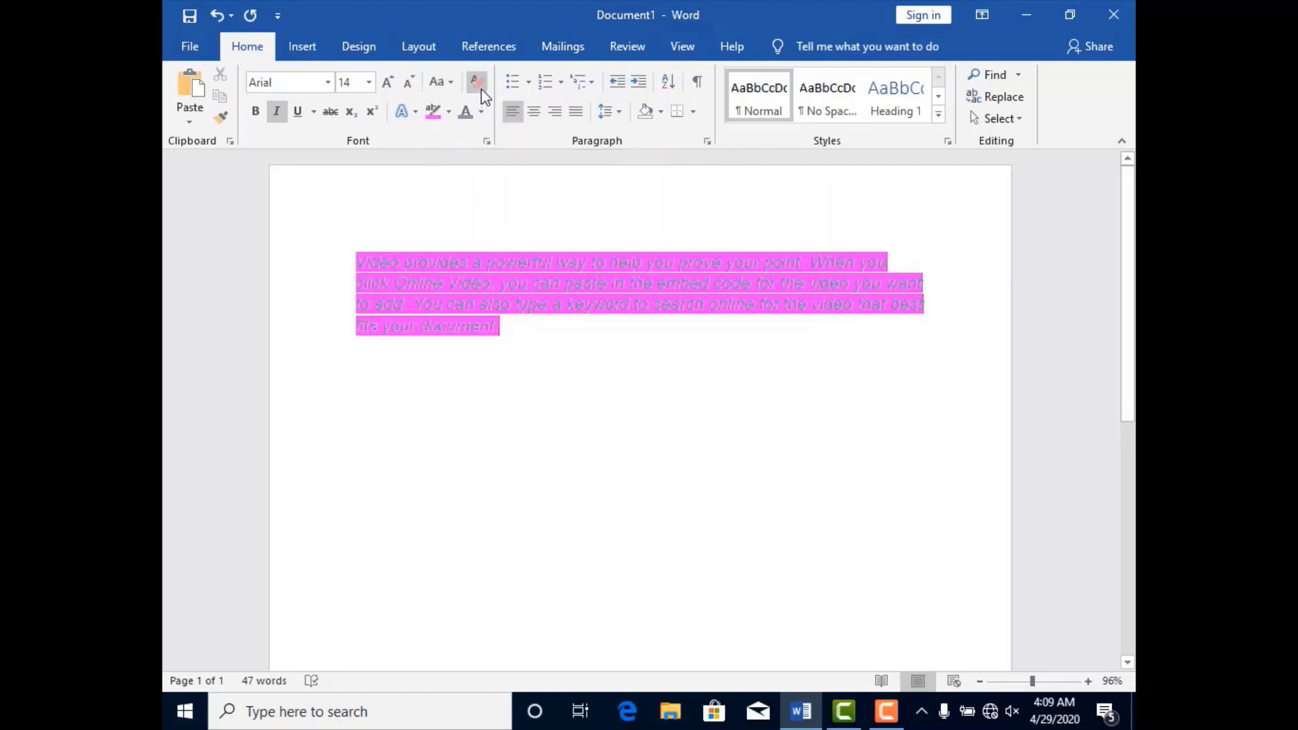
Clear all formatting from the sample paragraph.
{"action": "left_click", "coordinate": [479, 83]}
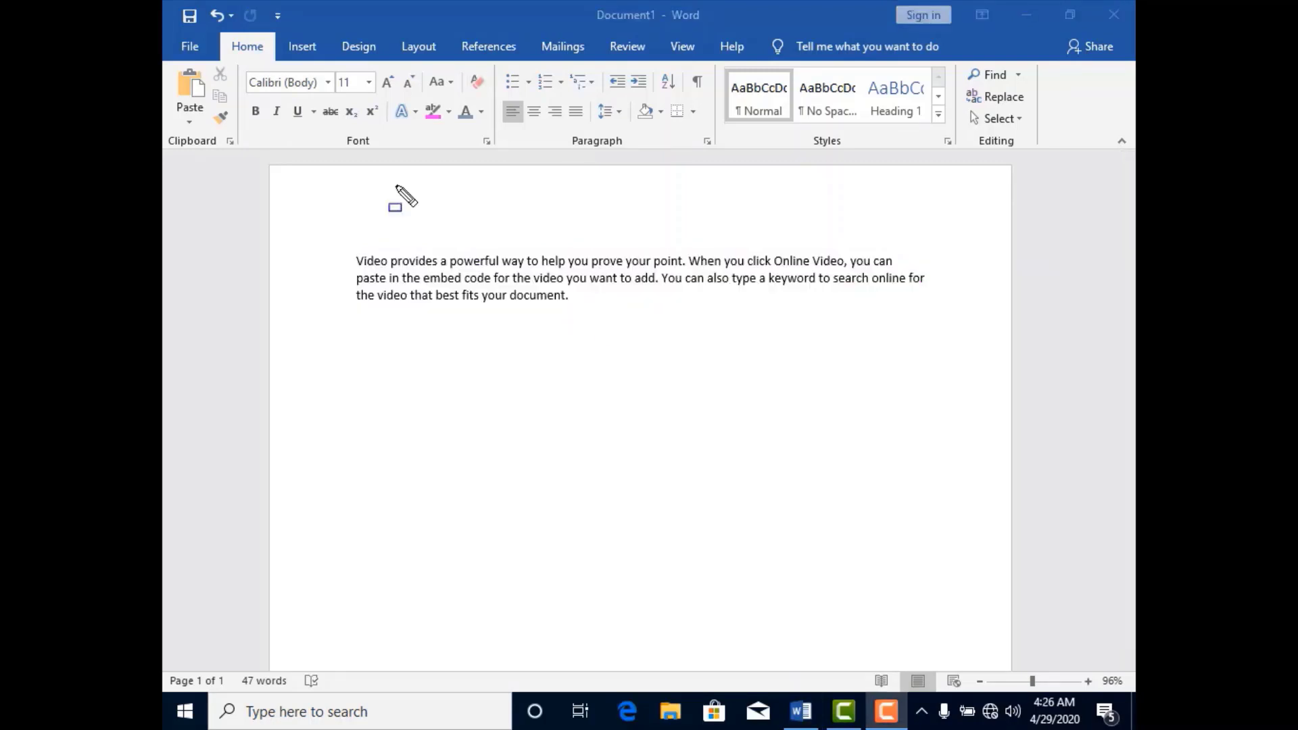
{"action": "left_click_drag", "start_coordinate": [340, 99], "coordinate": [387, 126]}
{"action": "key", "text": "Escape"}
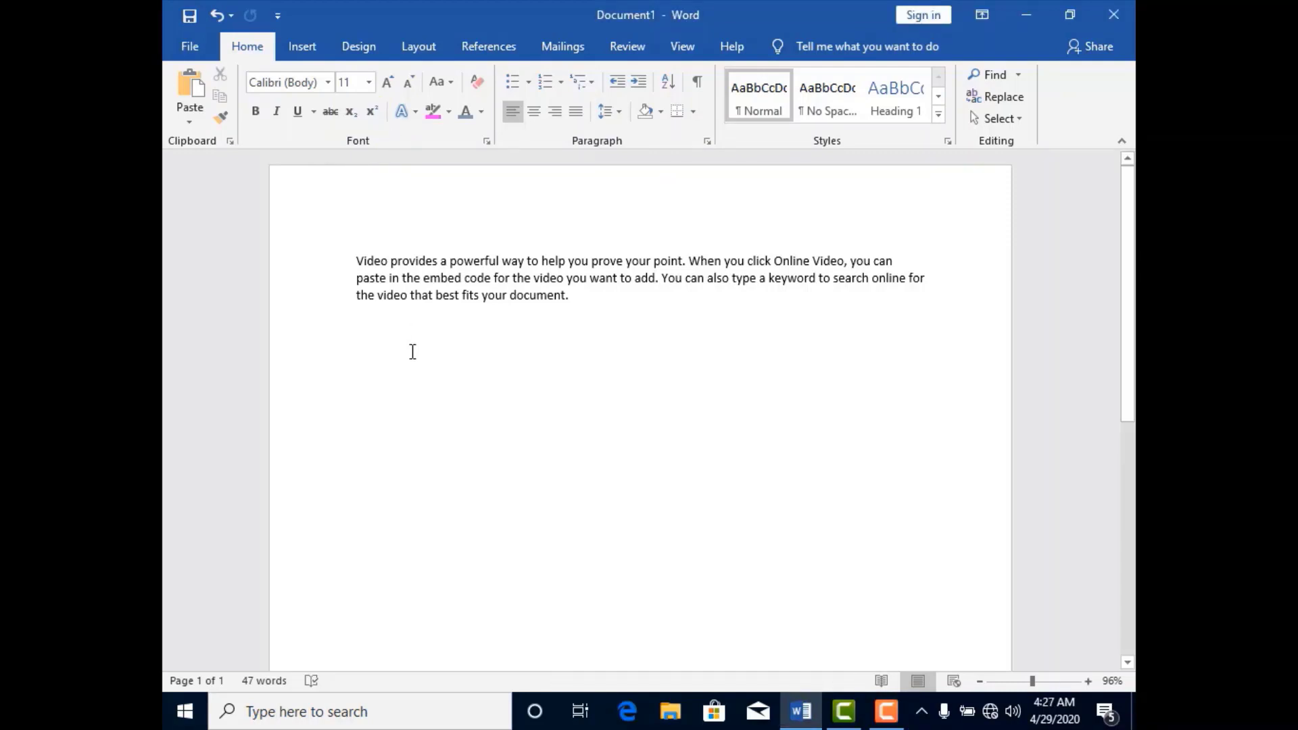
Enter H2O below the sample paragraph and format its 2 as a subscript.
{"action": "type", "text": "H2"}
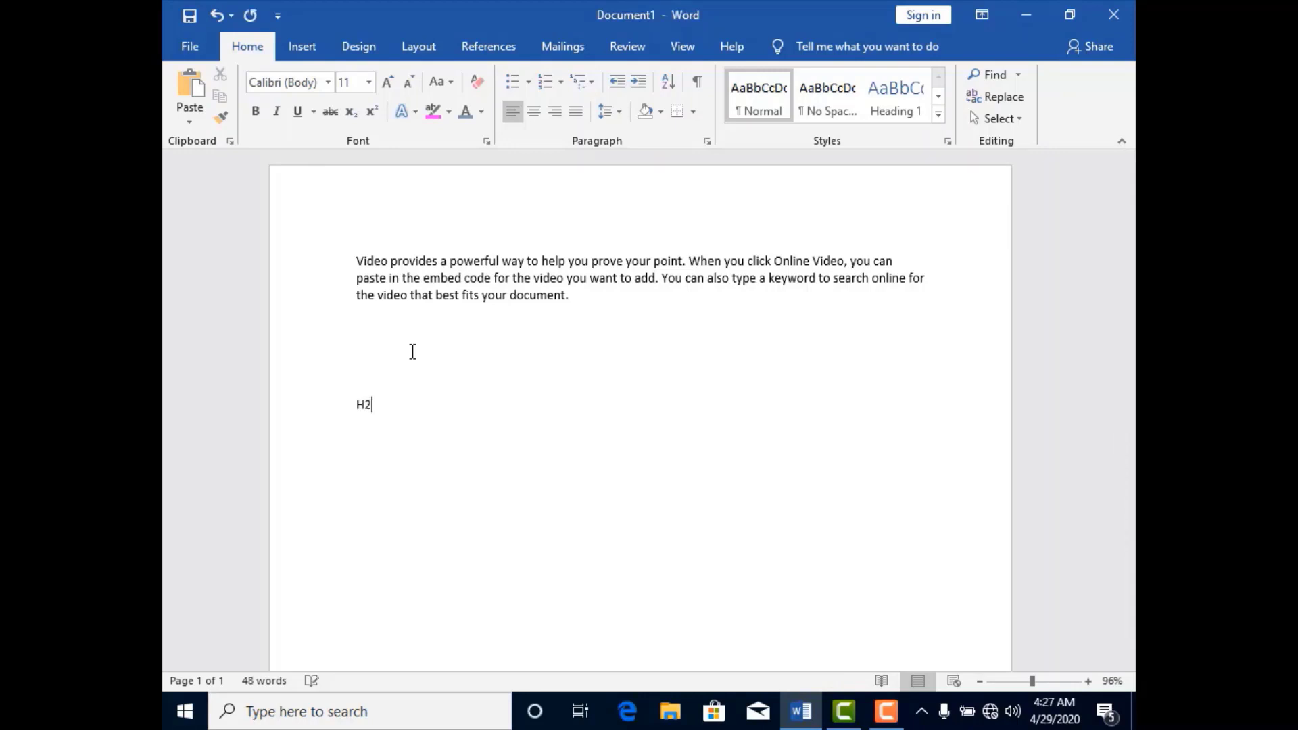
{"action": "type", "text": "O"}
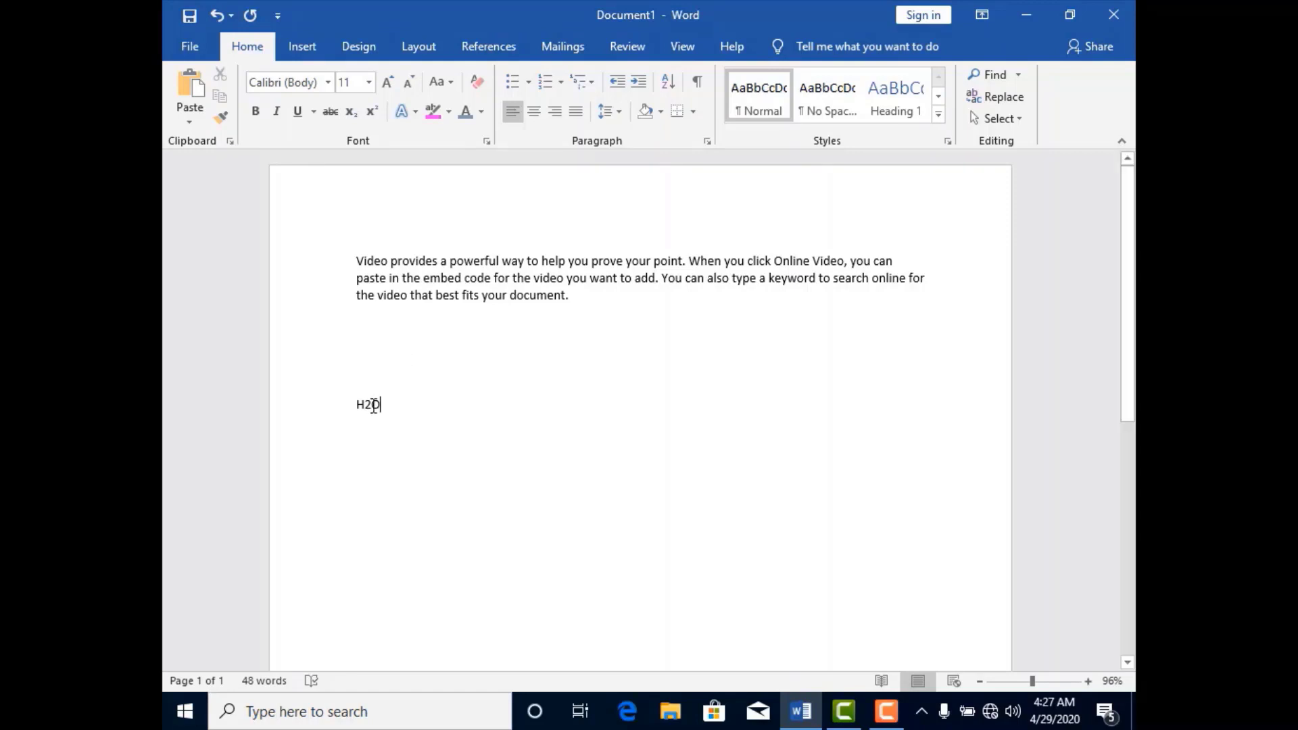
{"action": "left_click_drag", "start_coordinate": [364, 404], "coordinate": [372, 404]}
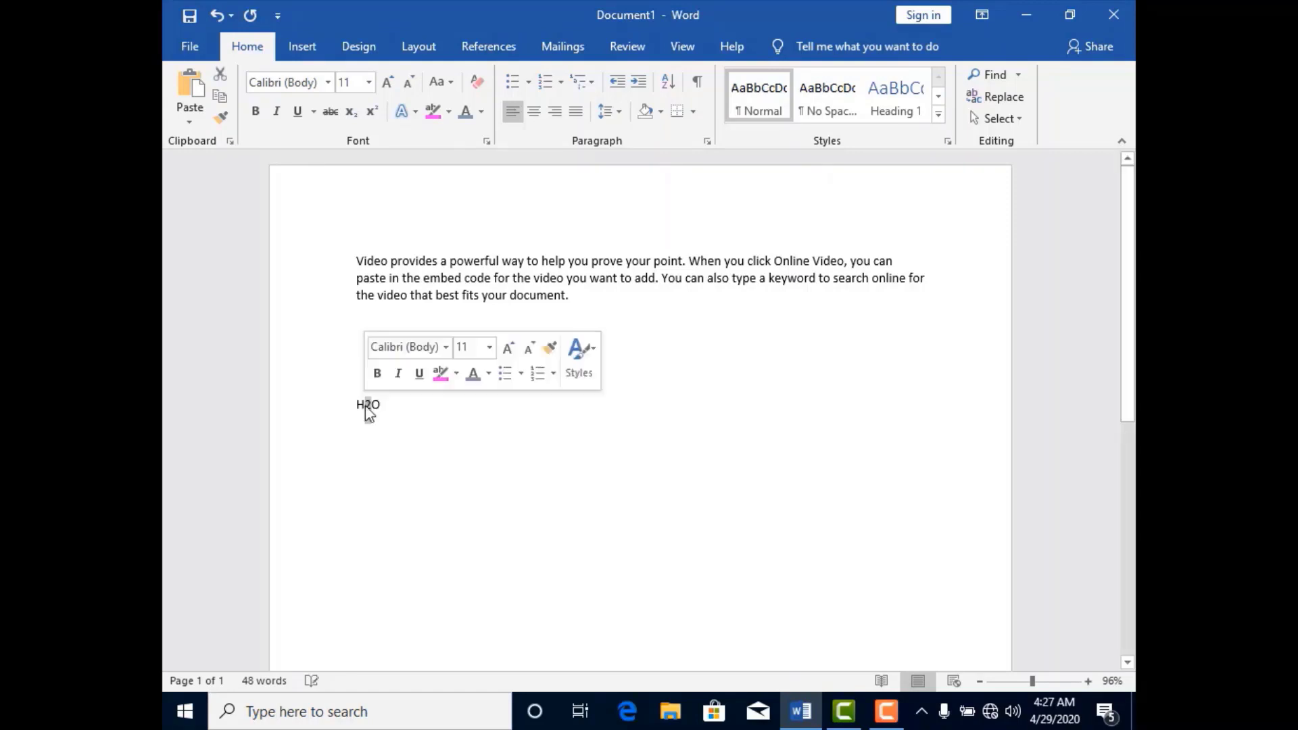
{"action": "left_click", "coordinate": [350, 112]}
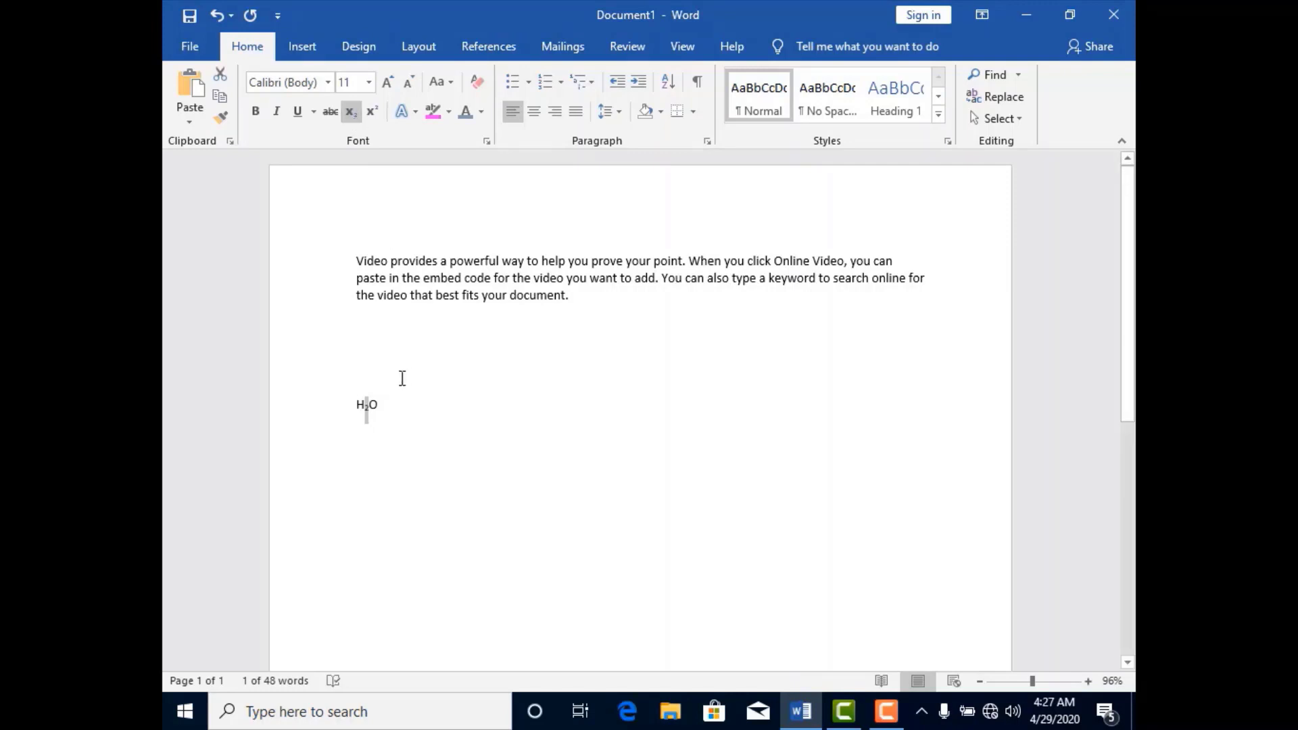
Add the line 22=4 below the H2O formula and format its second 2 as a superscript.
{"action": "left_click_drag", "start_coordinate": [381, 404], "coordinate": [355, 406]}
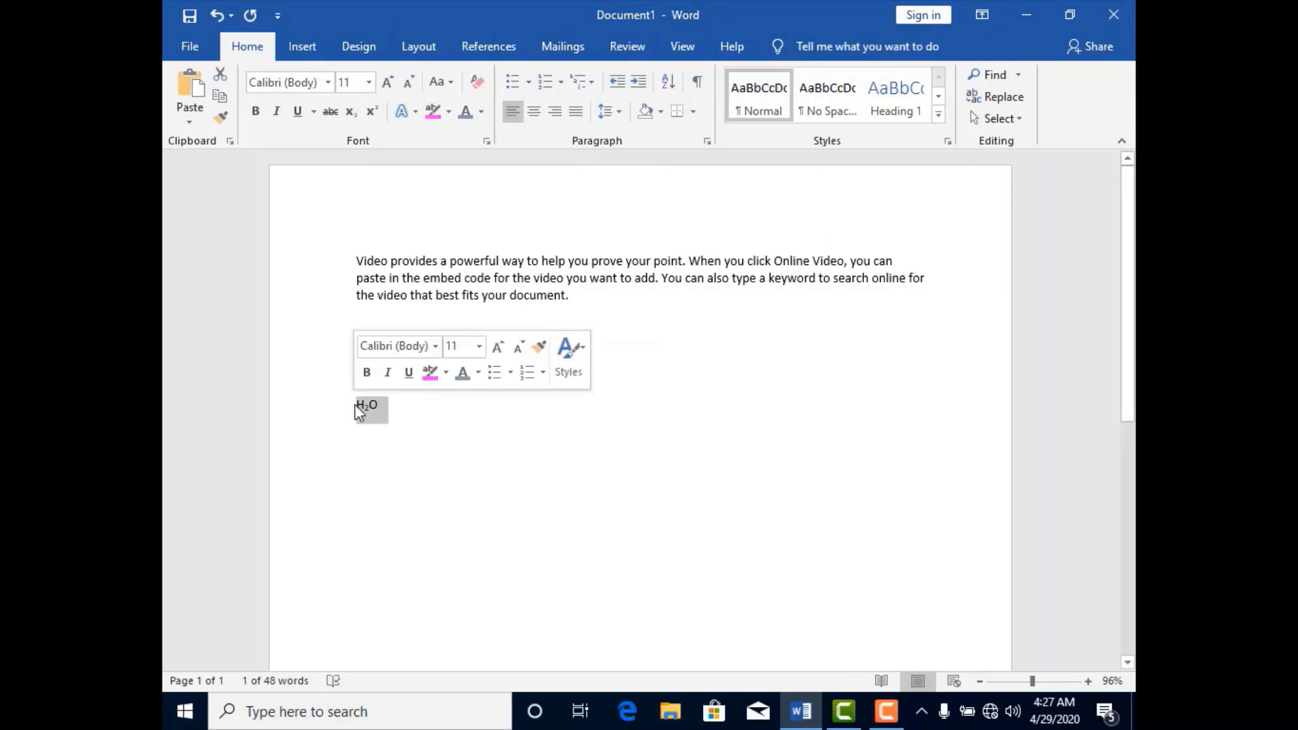
{"action": "left_click", "coordinate": [417, 414]}
{"action": "key", "text": "Return"}
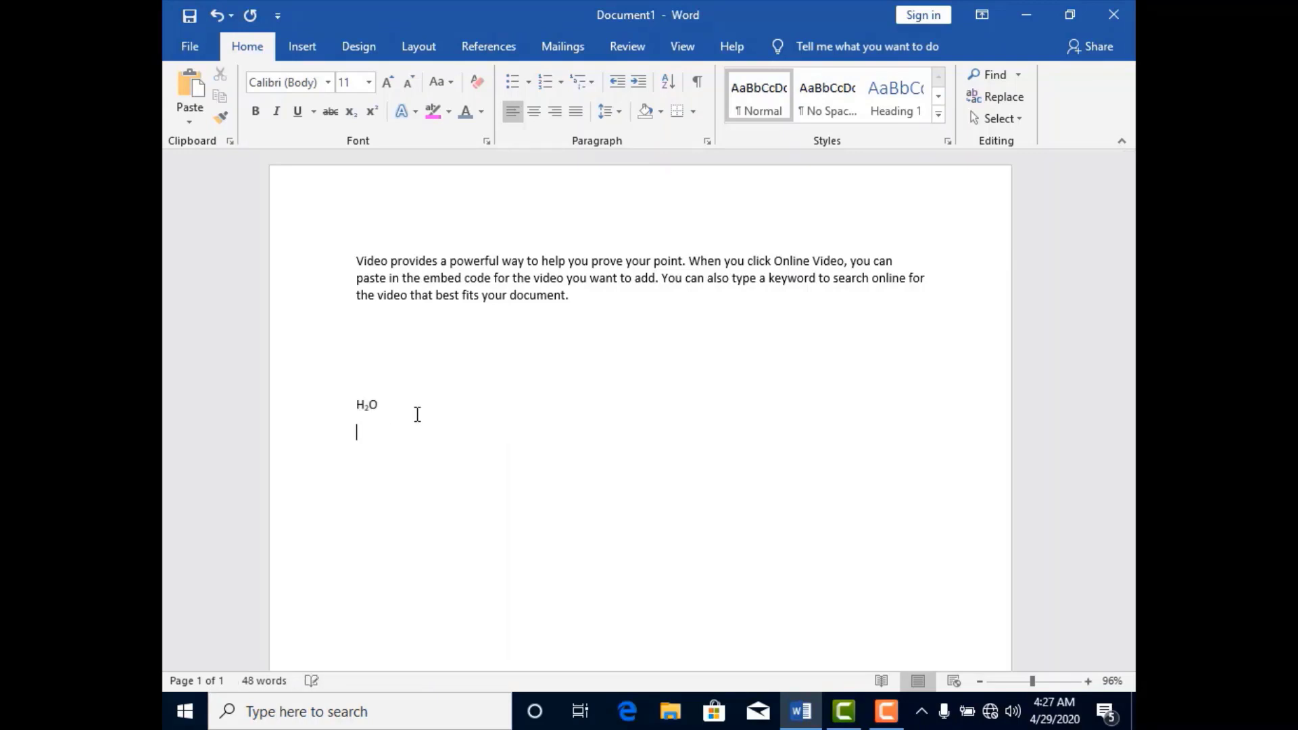
{"action": "type", "text": "22=4"}
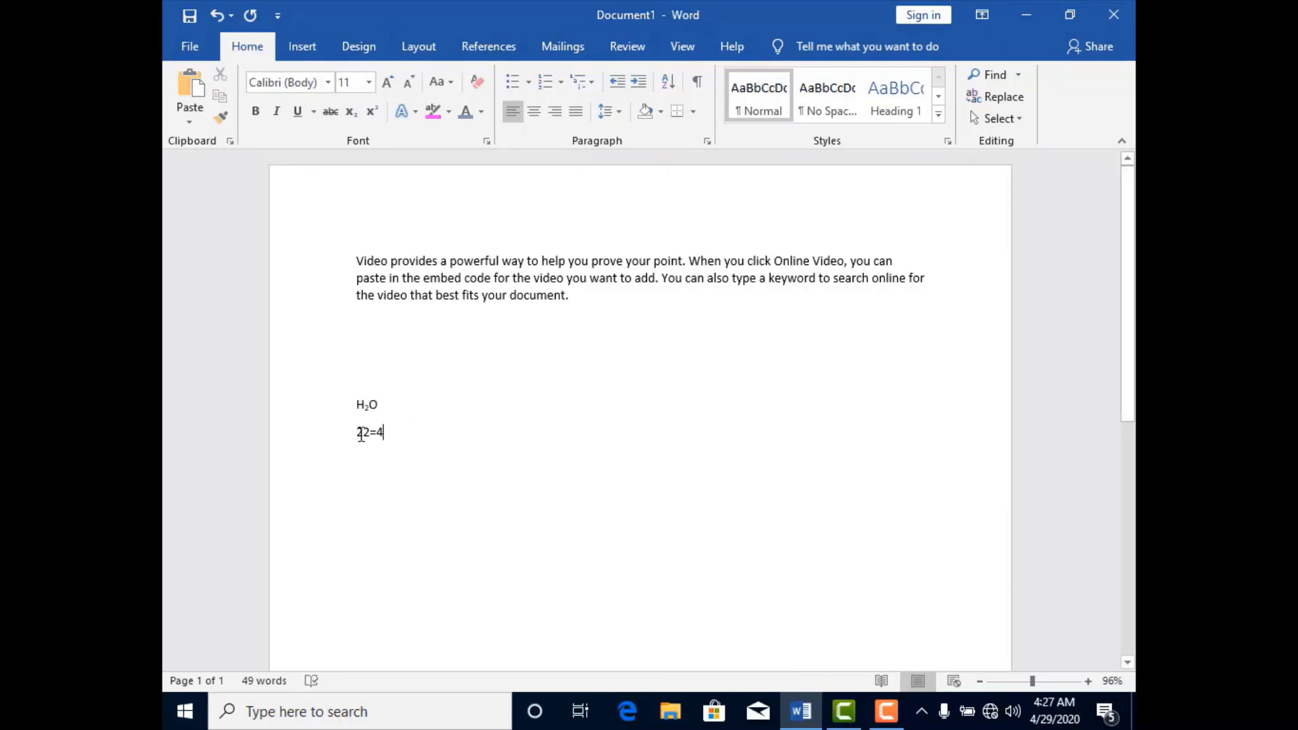
{"action": "left_click_drag", "start_coordinate": [363, 433], "coordinate": [370, 433]}
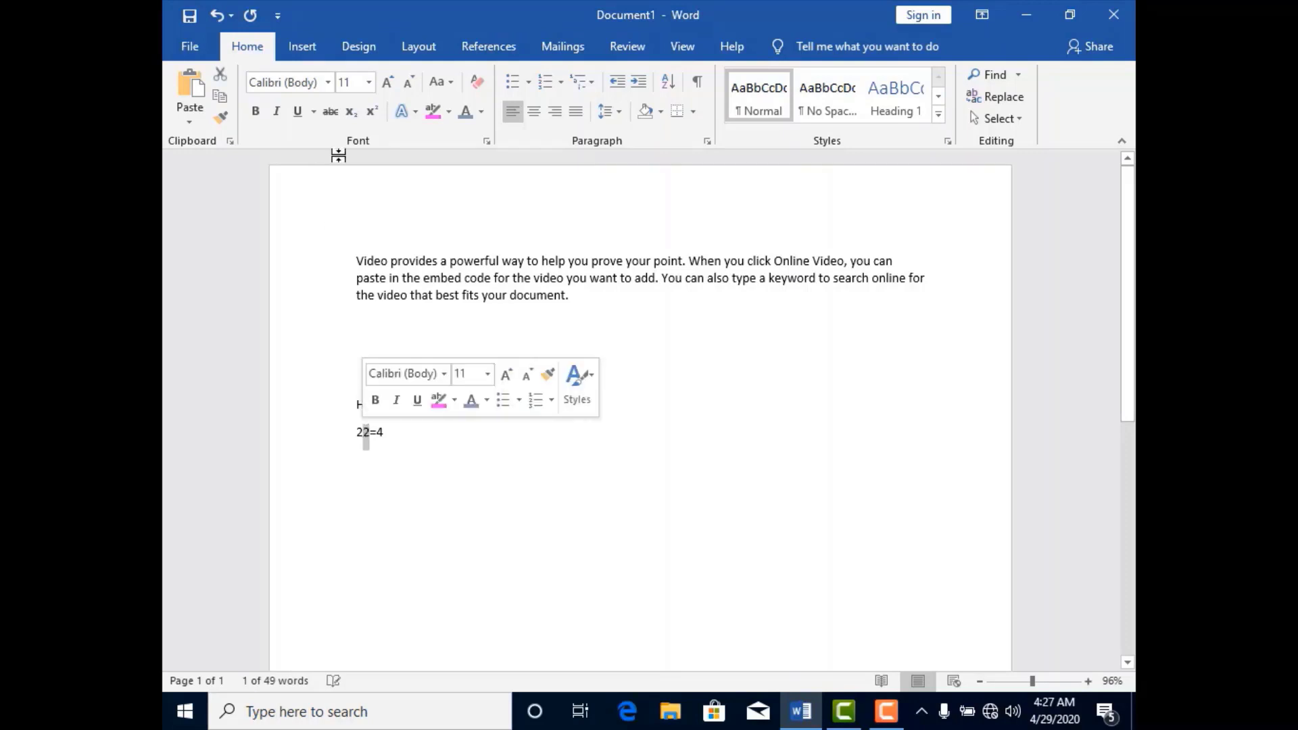
{"action": "left_click", "coordinate": [373, 112]}
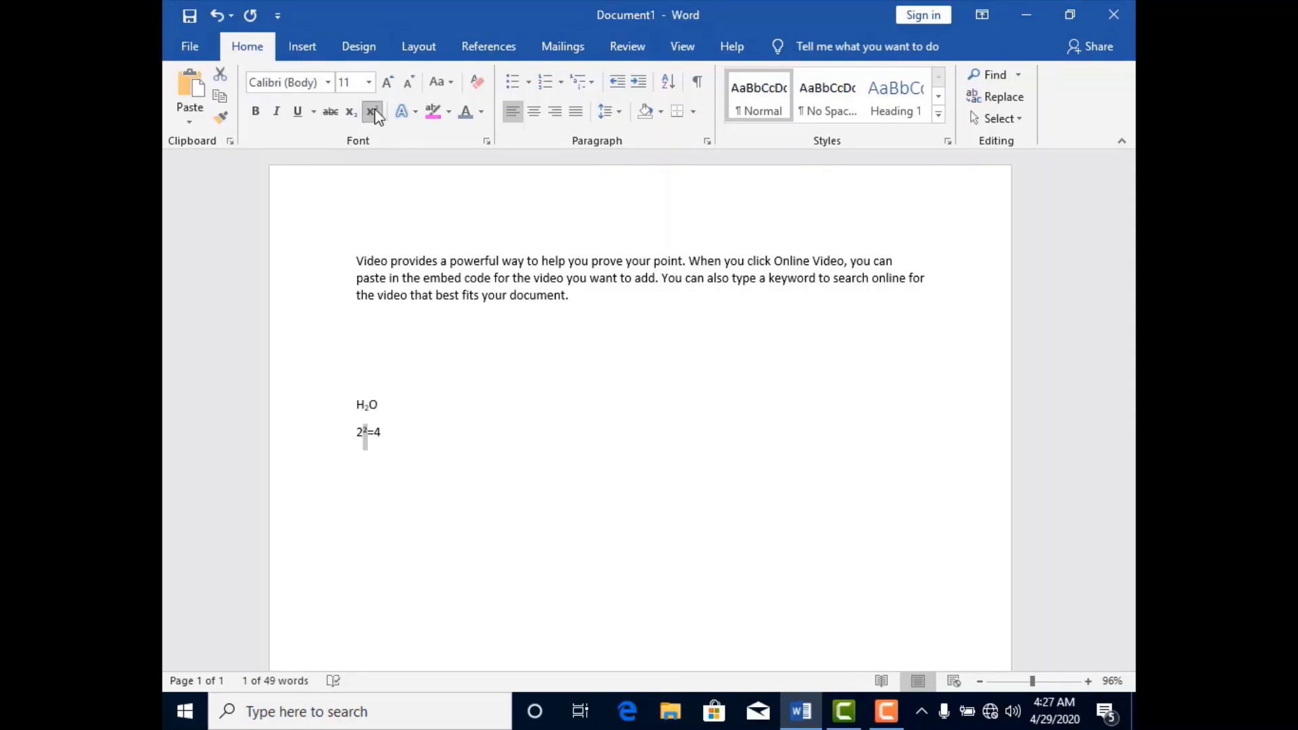
{"action": "left_click", "coordinate": [387, 432]}
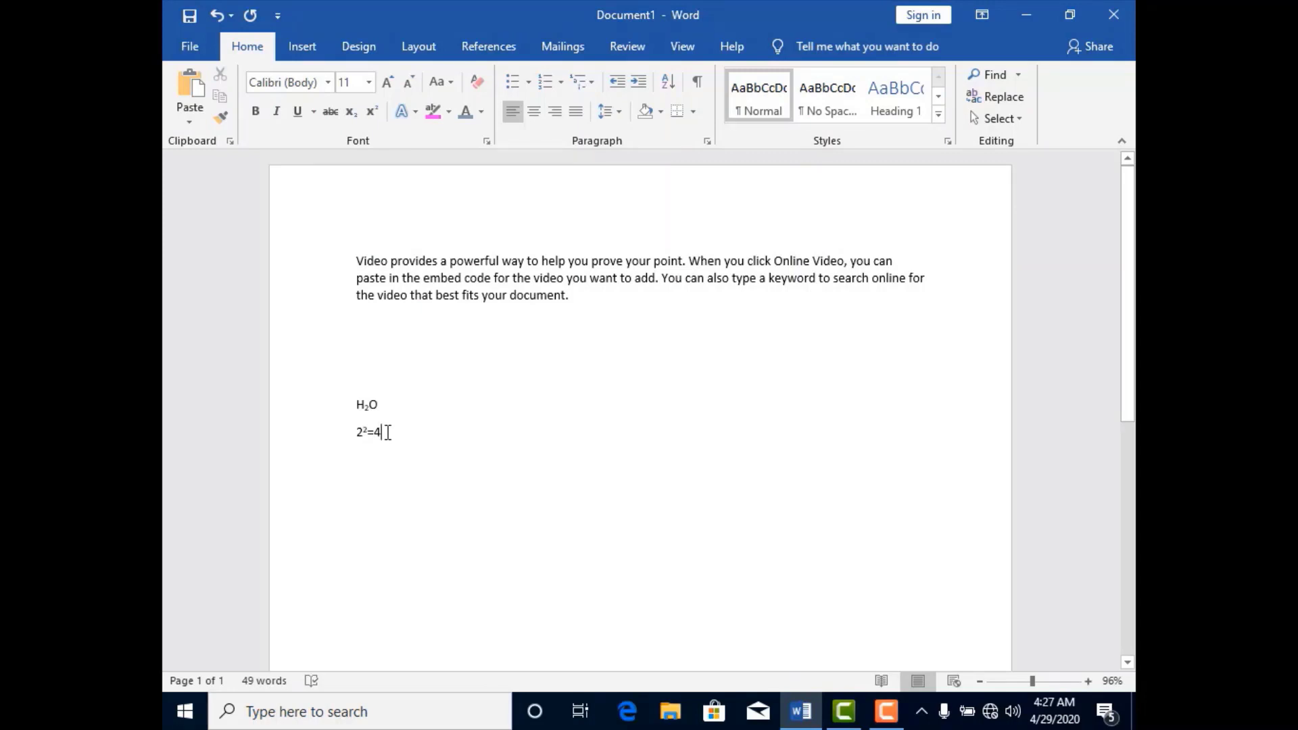
Open the full font settings and choose the +Headings font, Italic style and size 18.
{"action": "left_click", "coordinate": [487, 143]}
{"action": "left_click", "coordinate": [446, 150]}
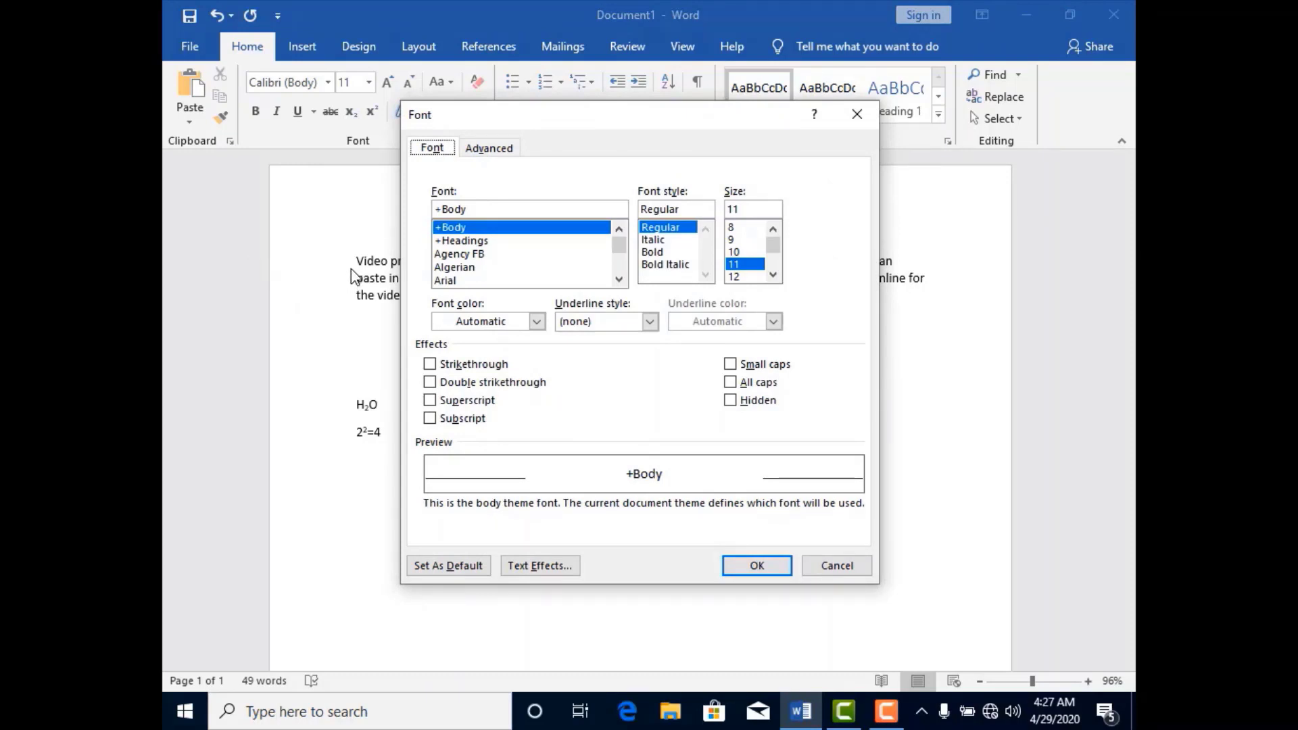
{"action": "left_click", "coordinate": [459, 256]}
{"action": "left_click", "coordinate": [461, 243]}
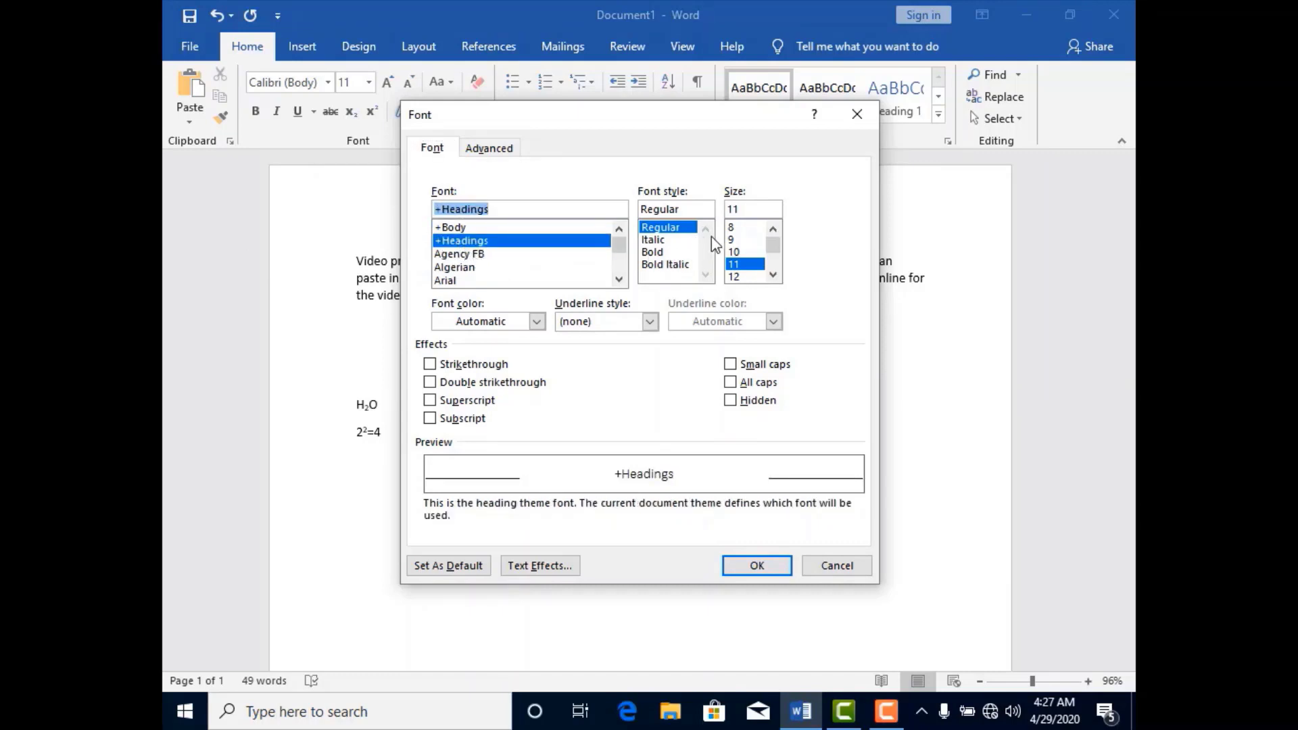
{"action": "left_click", "coordinate": [654, 240]}
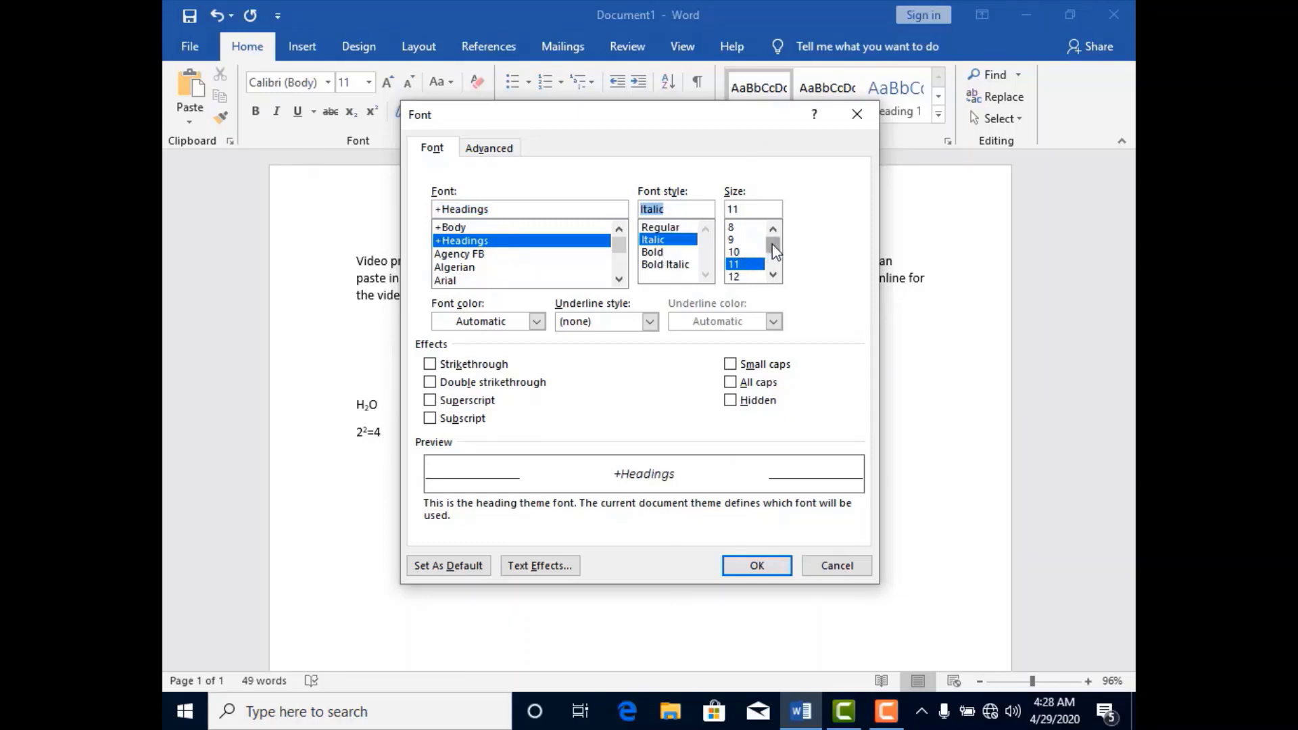
{"action": "scroll", "coordinate": [759, 257], "scroll_direction": "down", "scroll_amount": 3}
{"action": "left_click", "coordinate": [743, 232]}
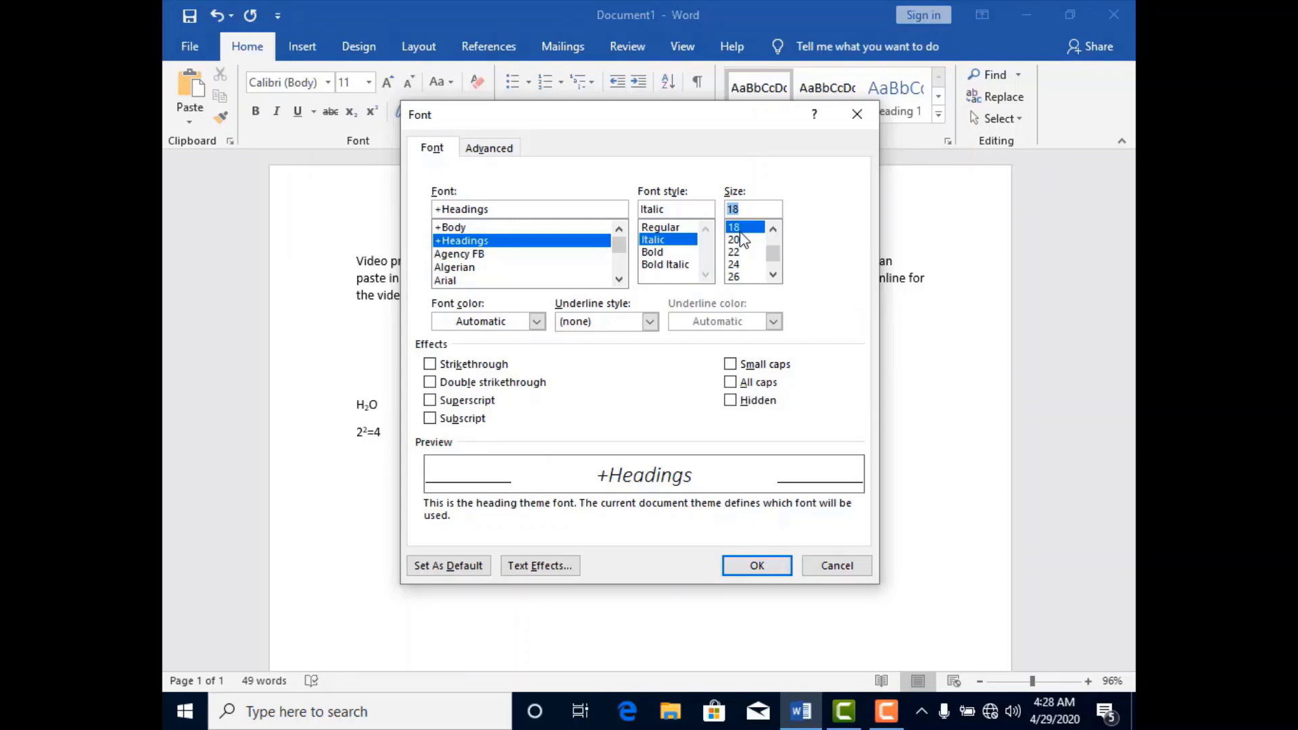
Try the strikethrough, double strikethrough and superscript effects in the font settings, and leave all of them turned off.
{"action": "left_click", "coordinate": [430, 365]}
{"action": "left_click", "coordinate": [430, 383]}
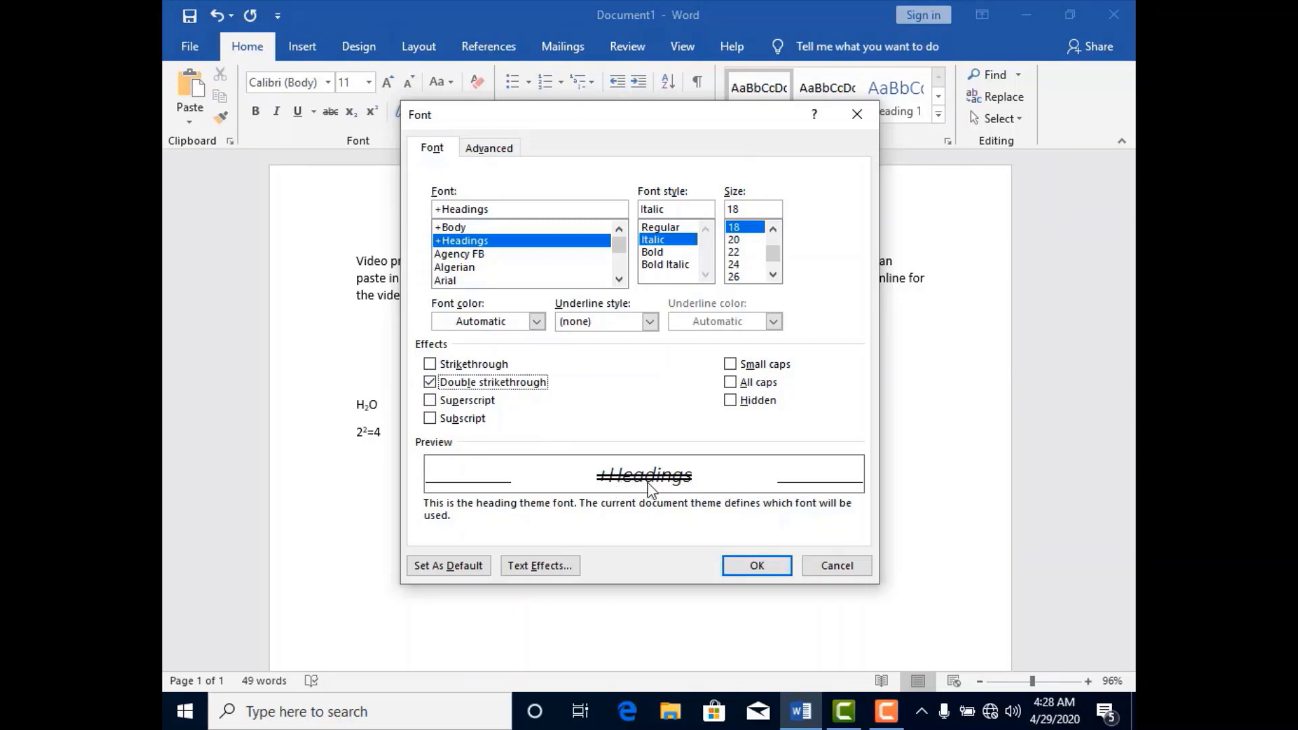
{"action": "left_click", "coordinate": [430, 400]}
{"action": "left_click", "coordinate": [430, 384]}
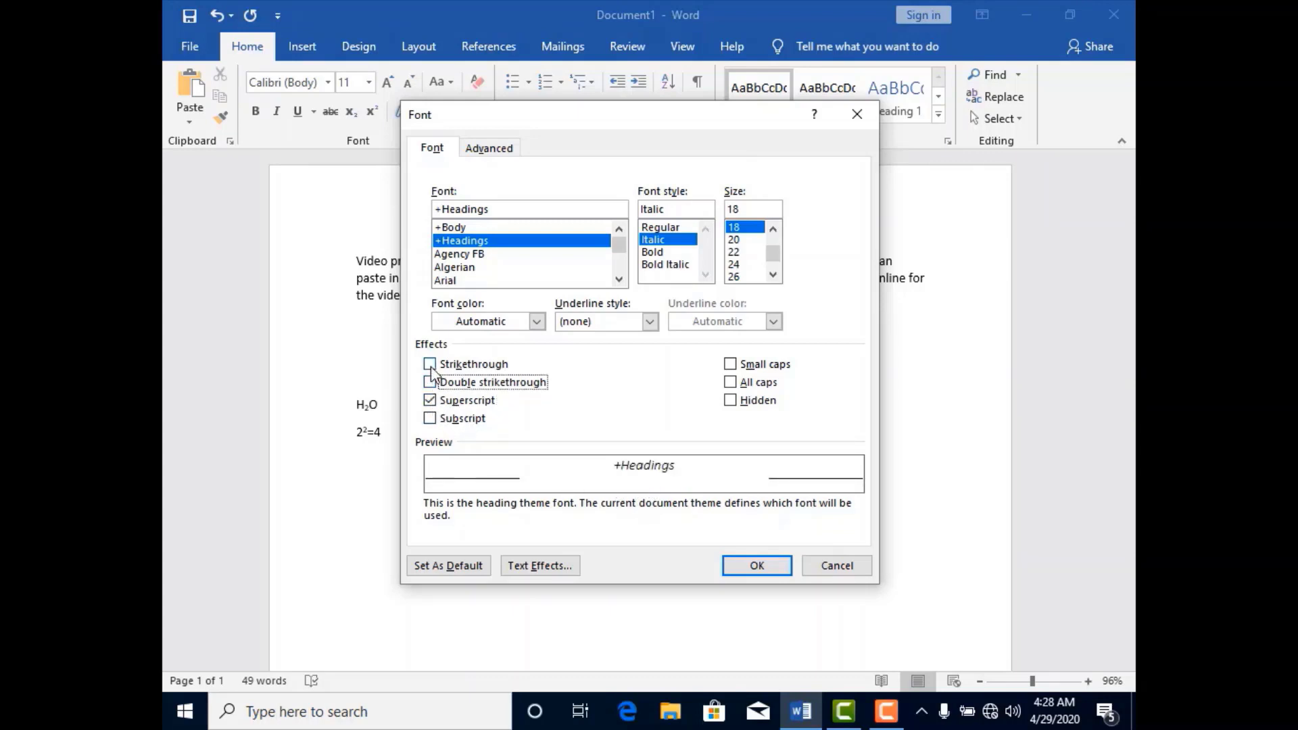
{"action": "left_click", "coordinate": [431, 366]}
{"action": "left_click", "coordinate": [431, 401]}
{"action": "left_click", "coordinate": [430, 363]}
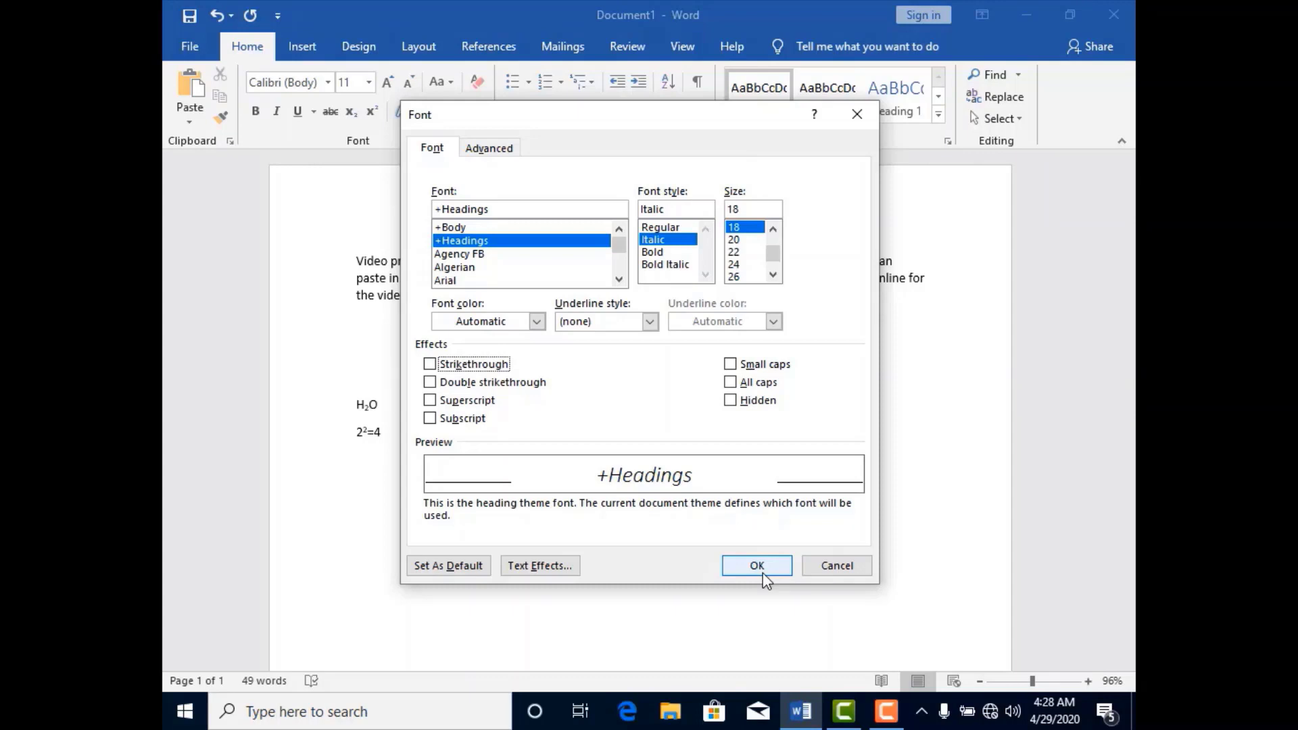
Review the scale, spacing and position choices in the advanced character settings, and discard the font dialog's changes.
{"action": "left_click", "coordinate": [494, 154]}
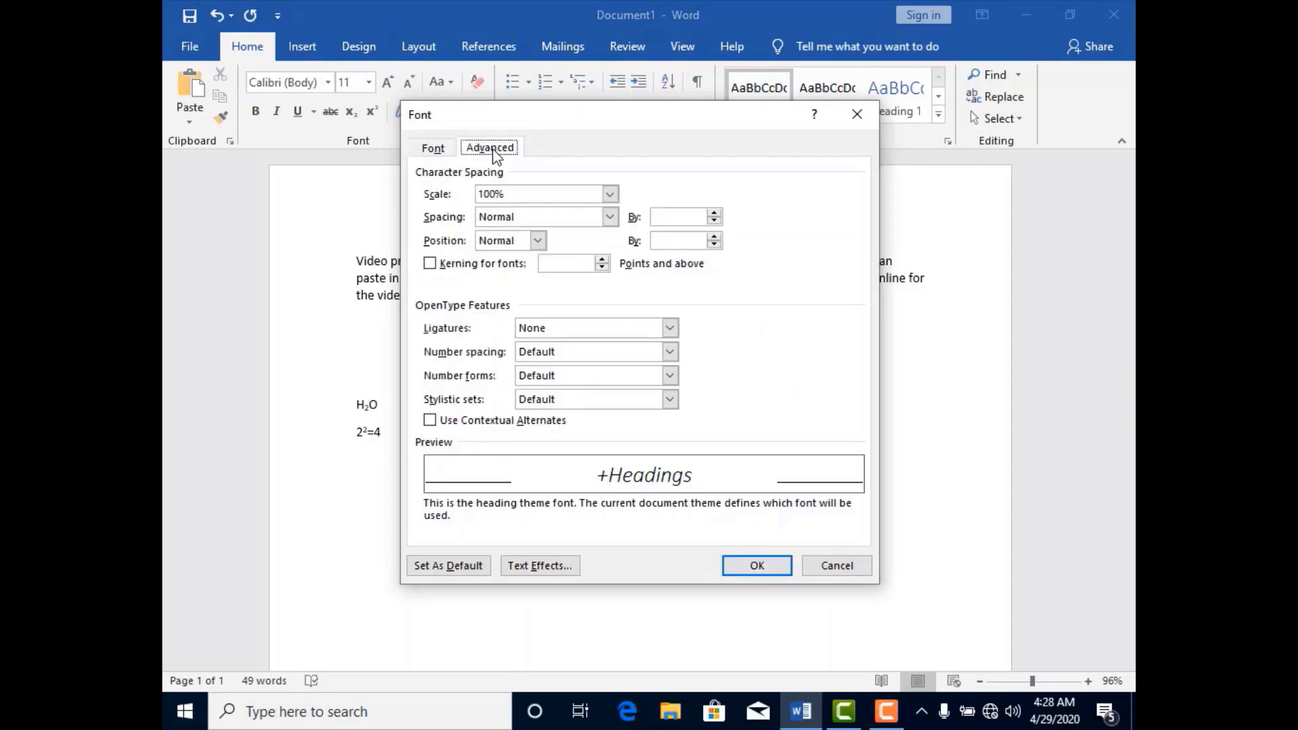
{"action": "left_click", "coordinate": [610, 195]}
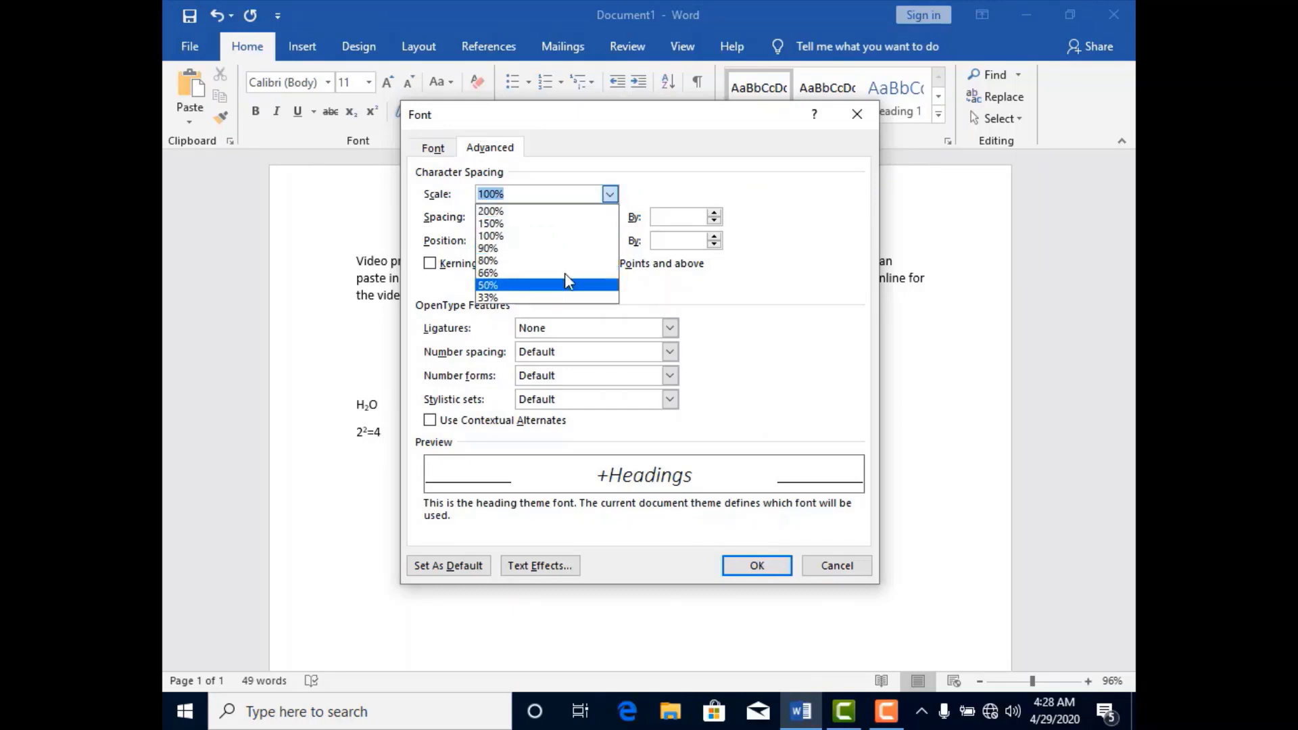
{"action": "left_click", "coordinate": [610, 195]}
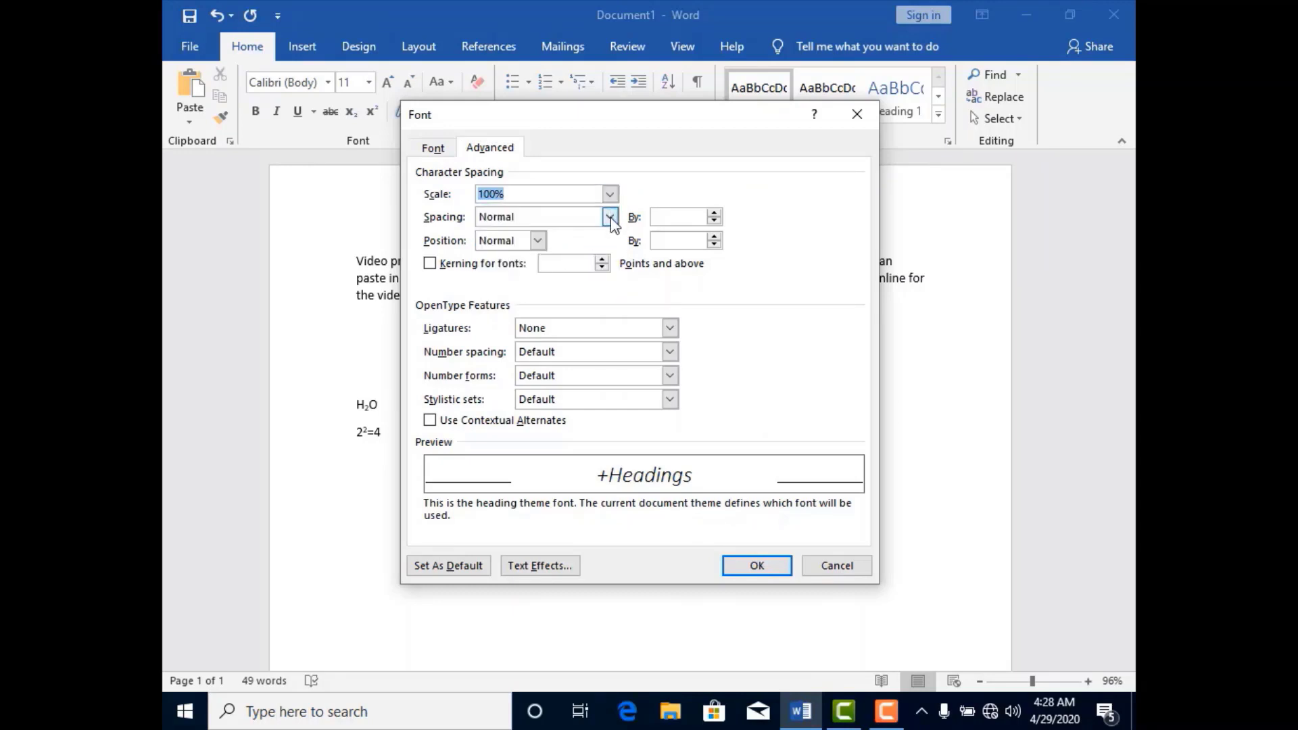
{"action": "left_click", "coordinate": [610, 217]}
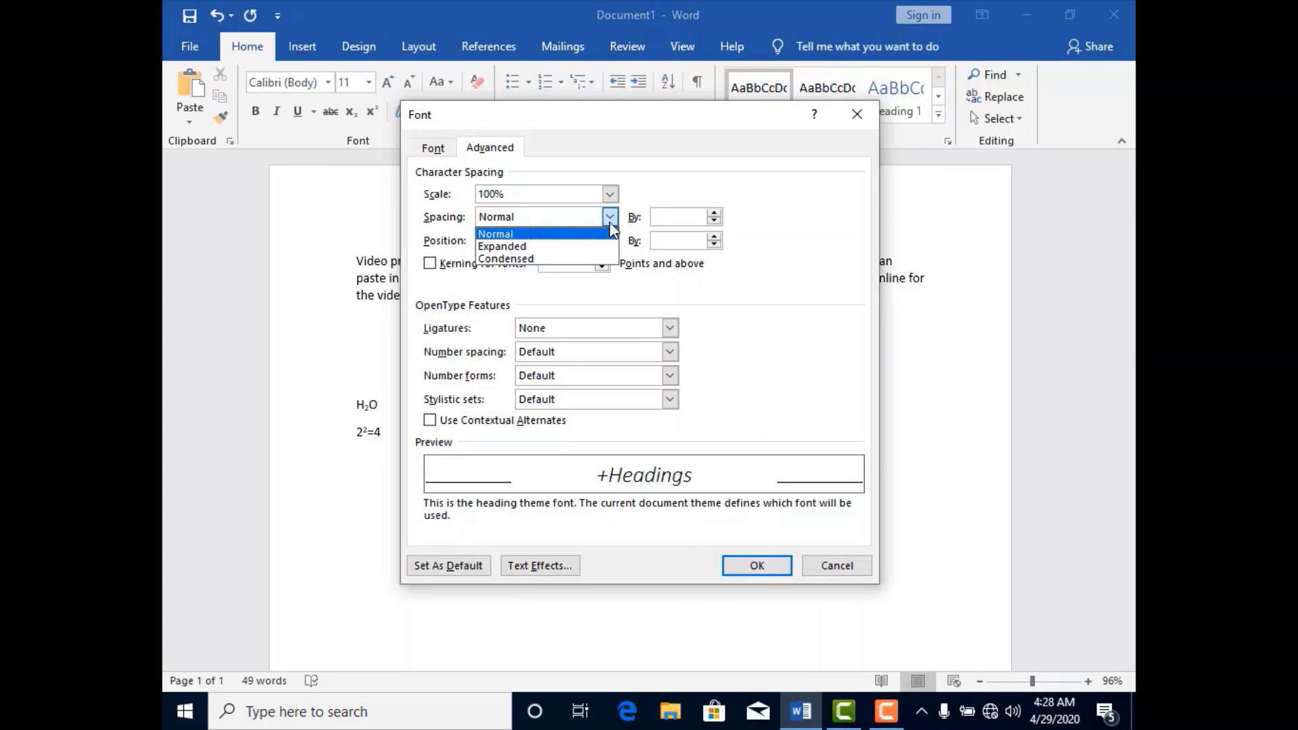
{"action": "left_click", "coordinate": [594, 235]}
{"action": "left_click", "coordinate": [538, 242]}
{"action": "left_click", "coordinate": [536, 241]}
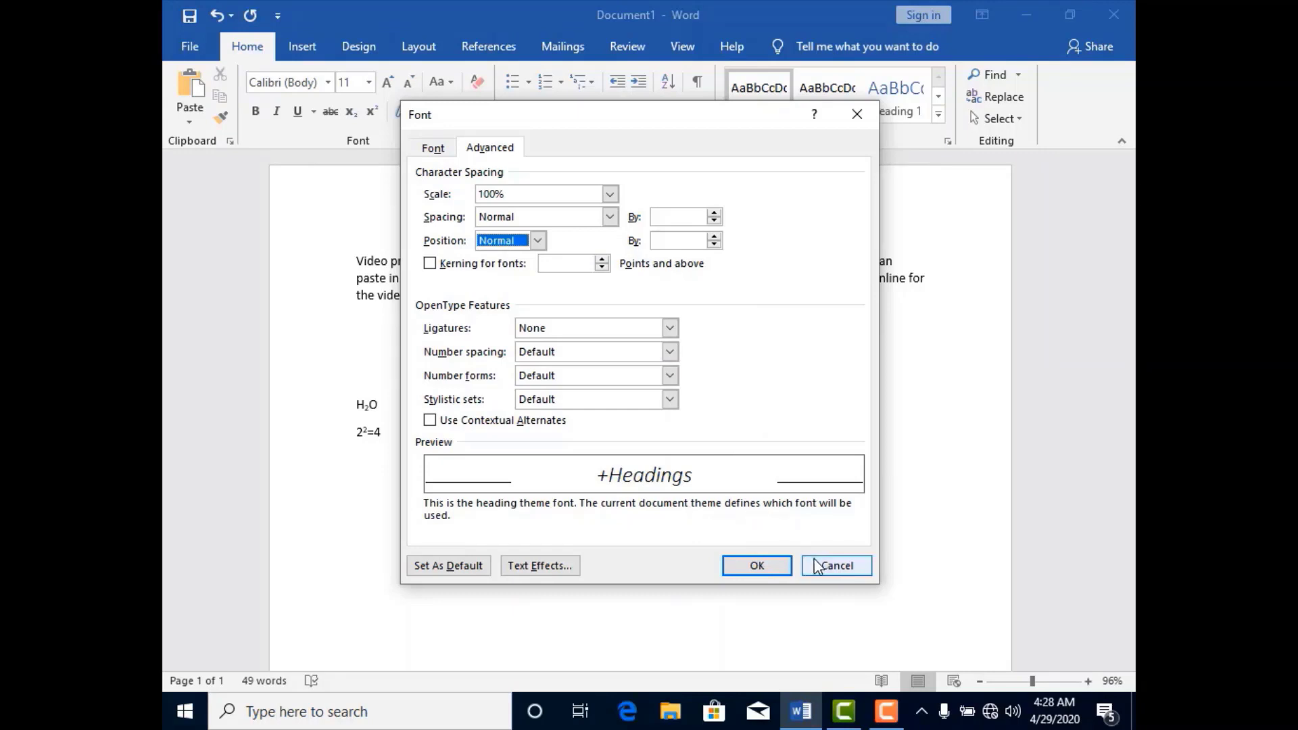
{"action": "left_click", "coordinate": [822, 569]}
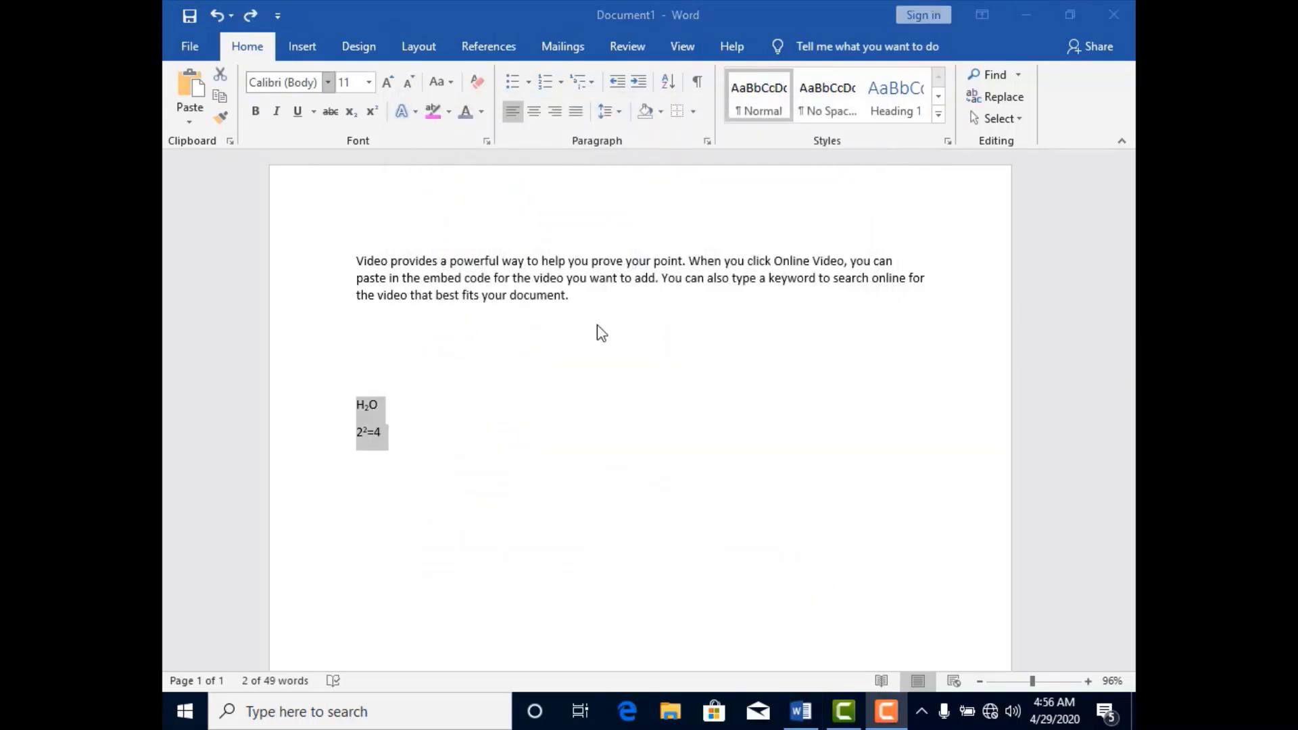
{"action": "left_click_drag", "start_coordinate": [559, 127], "coordinate": [660, 157]}
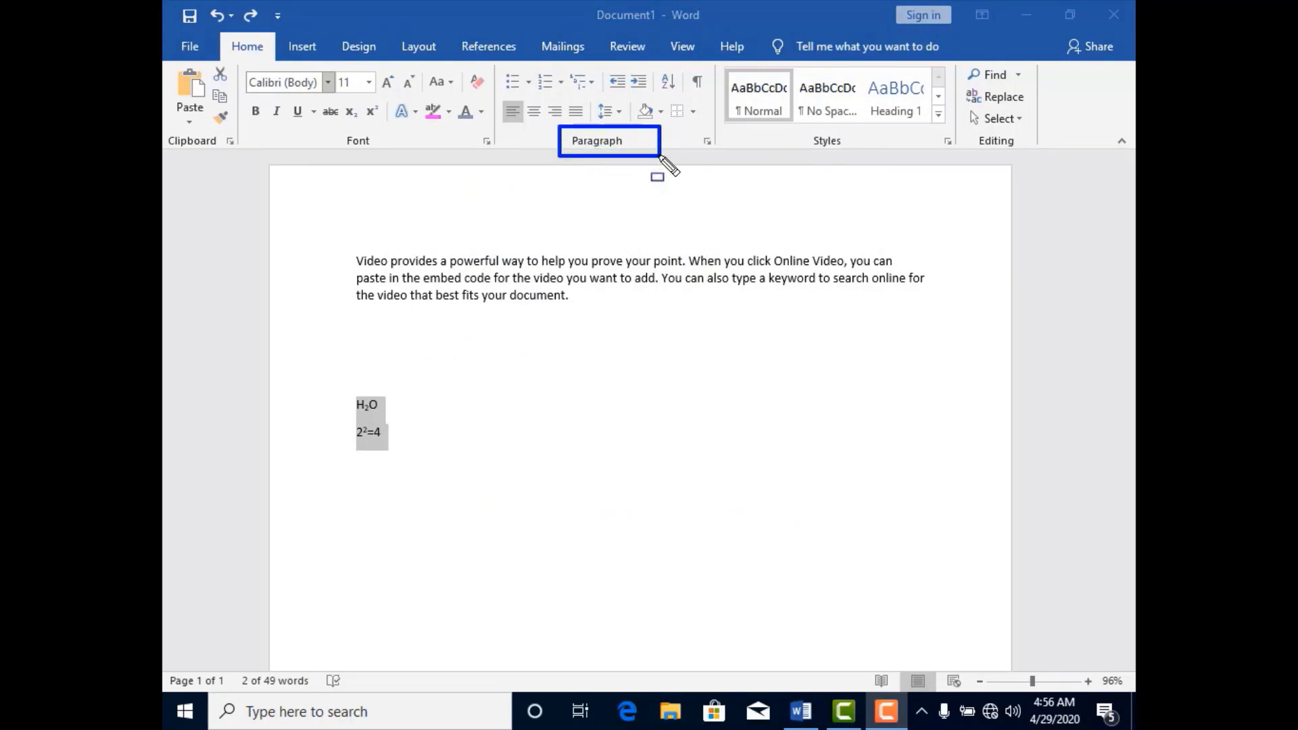
{"action": "key", "text": "Escape"}
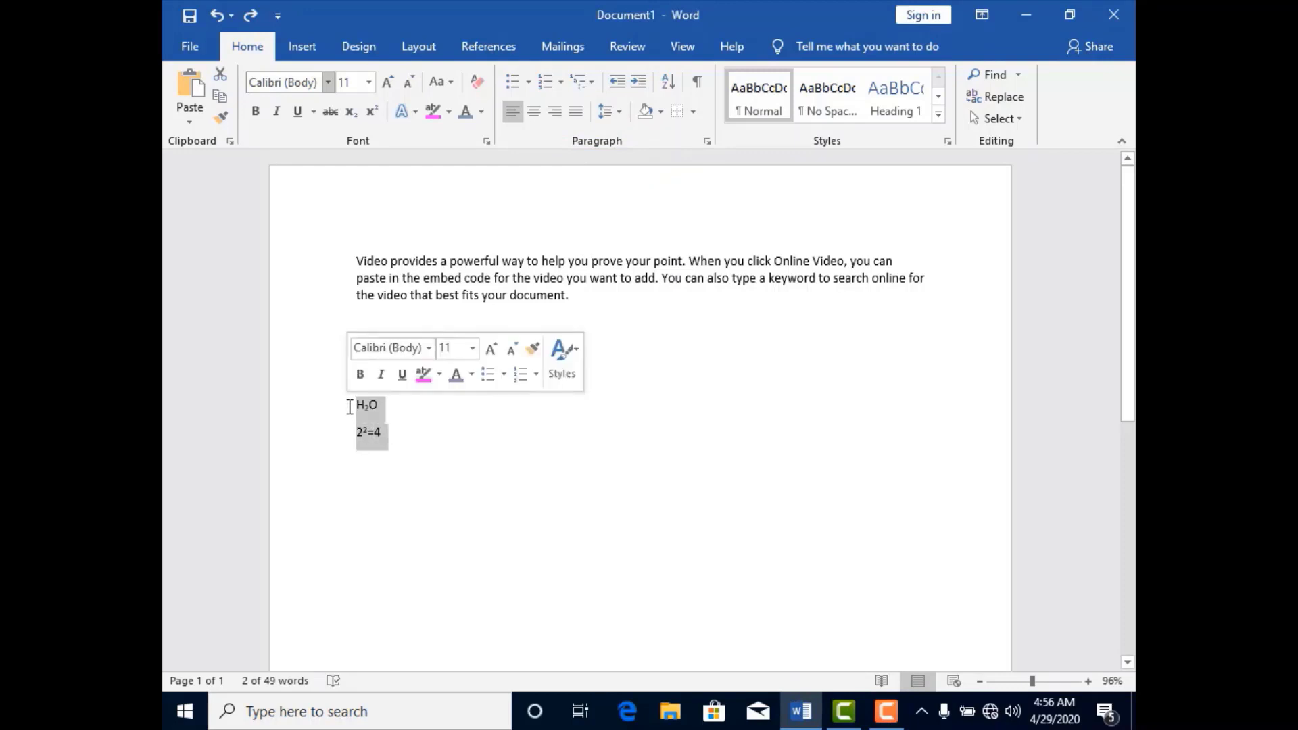
Delete the H2O and 22=4 lines and generate sample paragraphs below the first one with =rand().
{"action": "key", "text": "Delete"}
{"action": "left_click", "coordinate": [381, 318]}
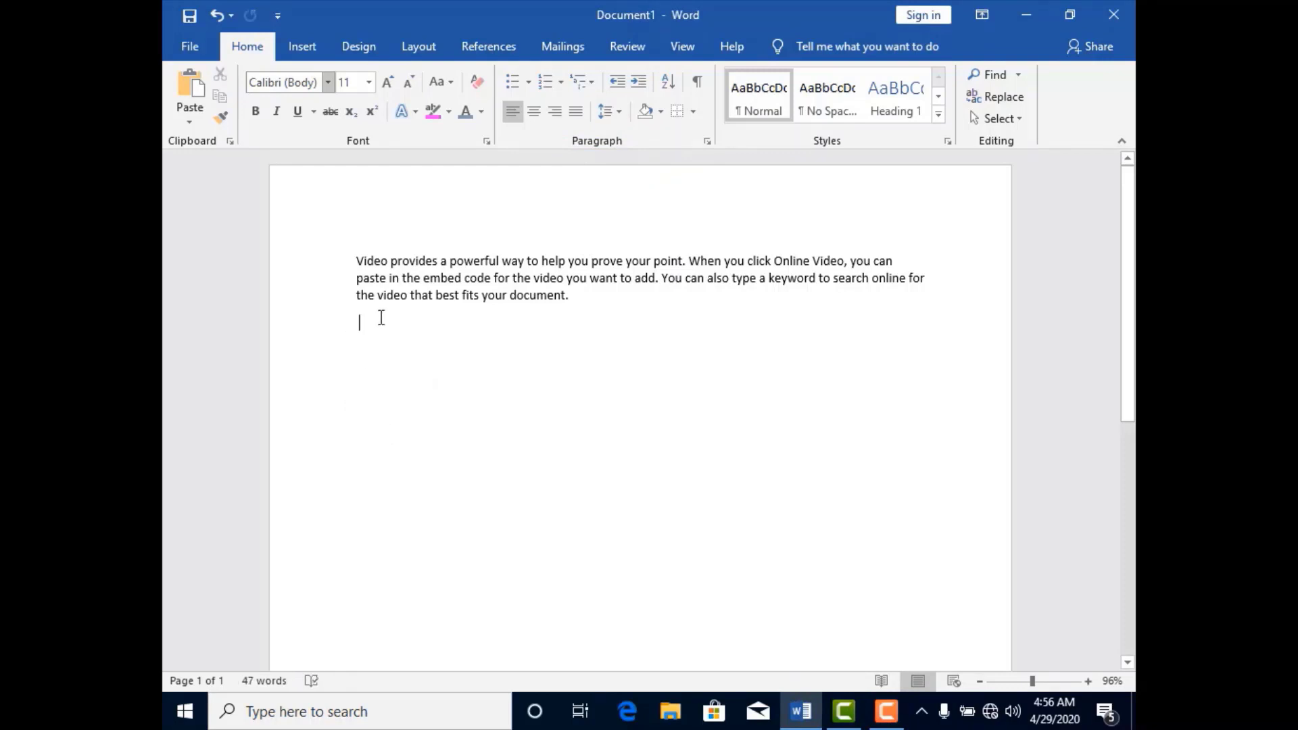
{"action": "type", "text": "=rand"}
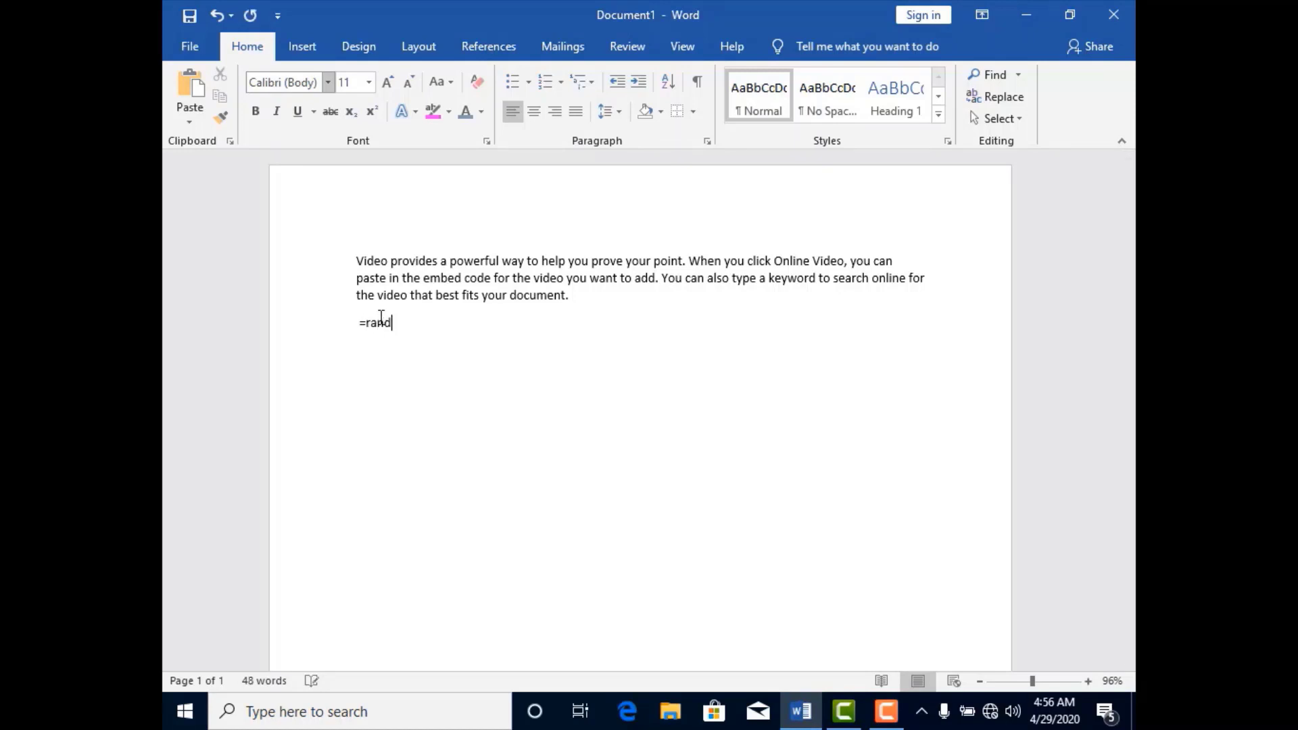
{"action": "type", "text": "()"}
{"action": "key", "text": "Return"}
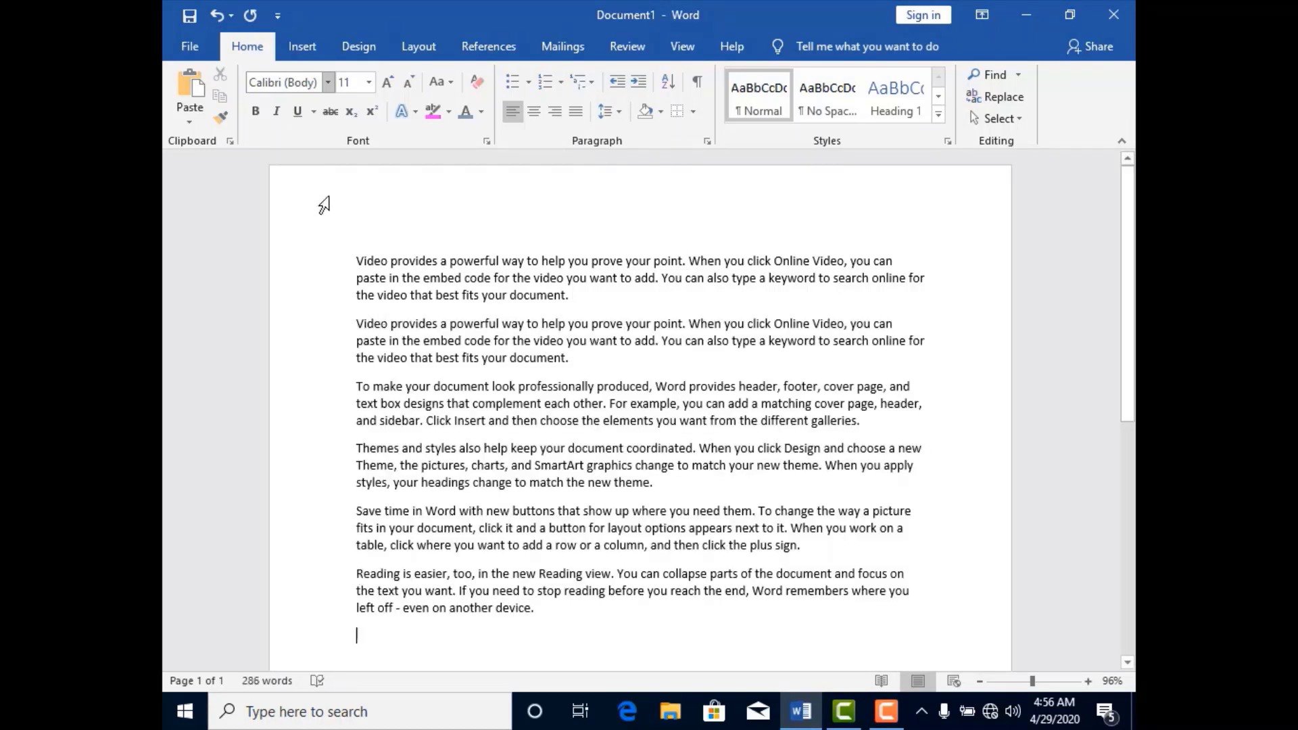
Try bullet formatting on the paragraph beginning "To make your document look", and undo it.
{"action": "triple_click", "coordinate": [356, 263]}
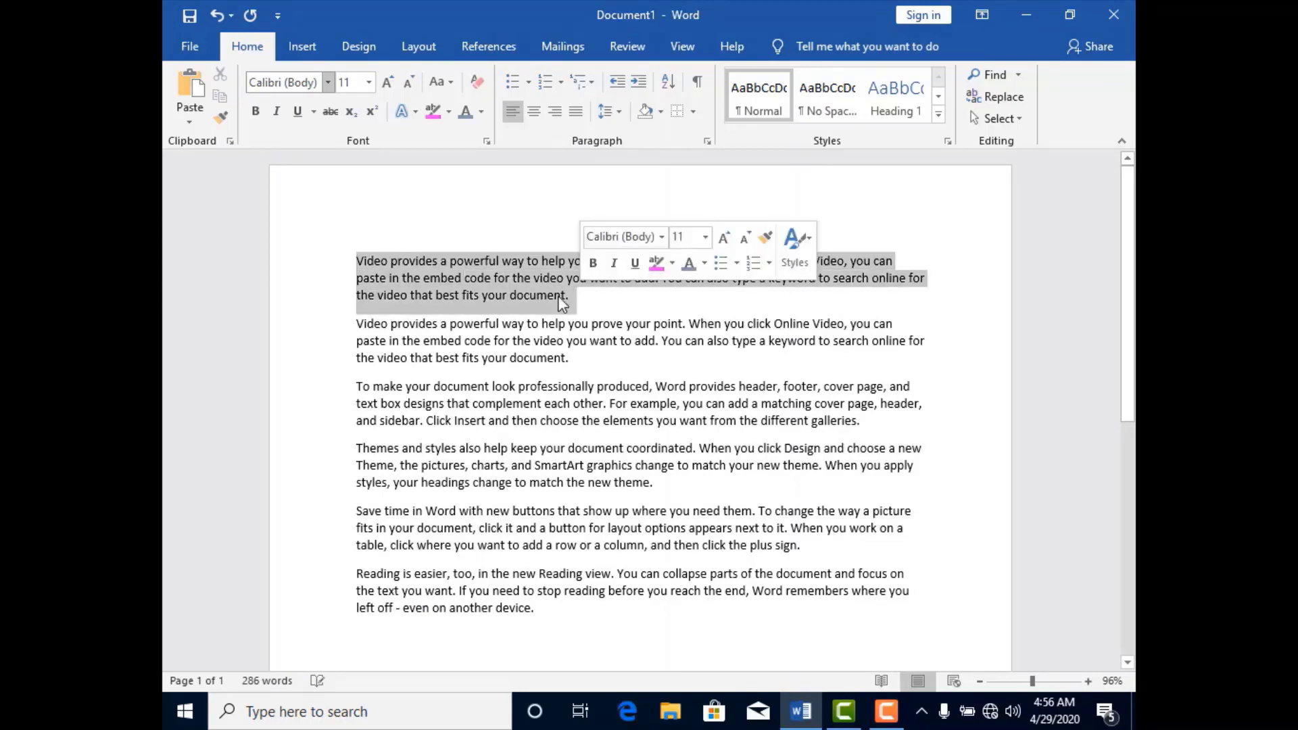
{"action": "triple_click", "coordinate": [379, 331]}
{"action": "left_click_drag", "start_coordinate": [357, 387], "coordinate": [740, 441]}
{"action": "key", "text": "ctrl+z"}
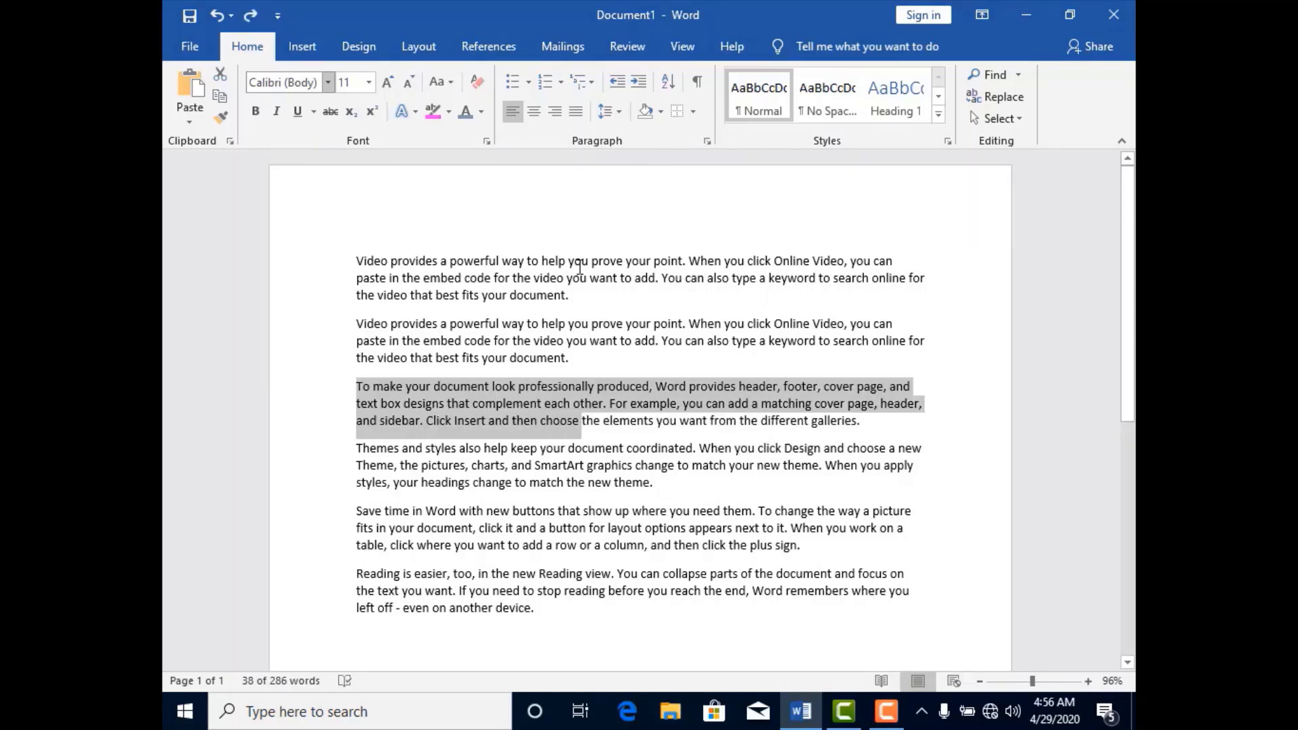
{"action": "left_click", "coordinate": [515, 83]}
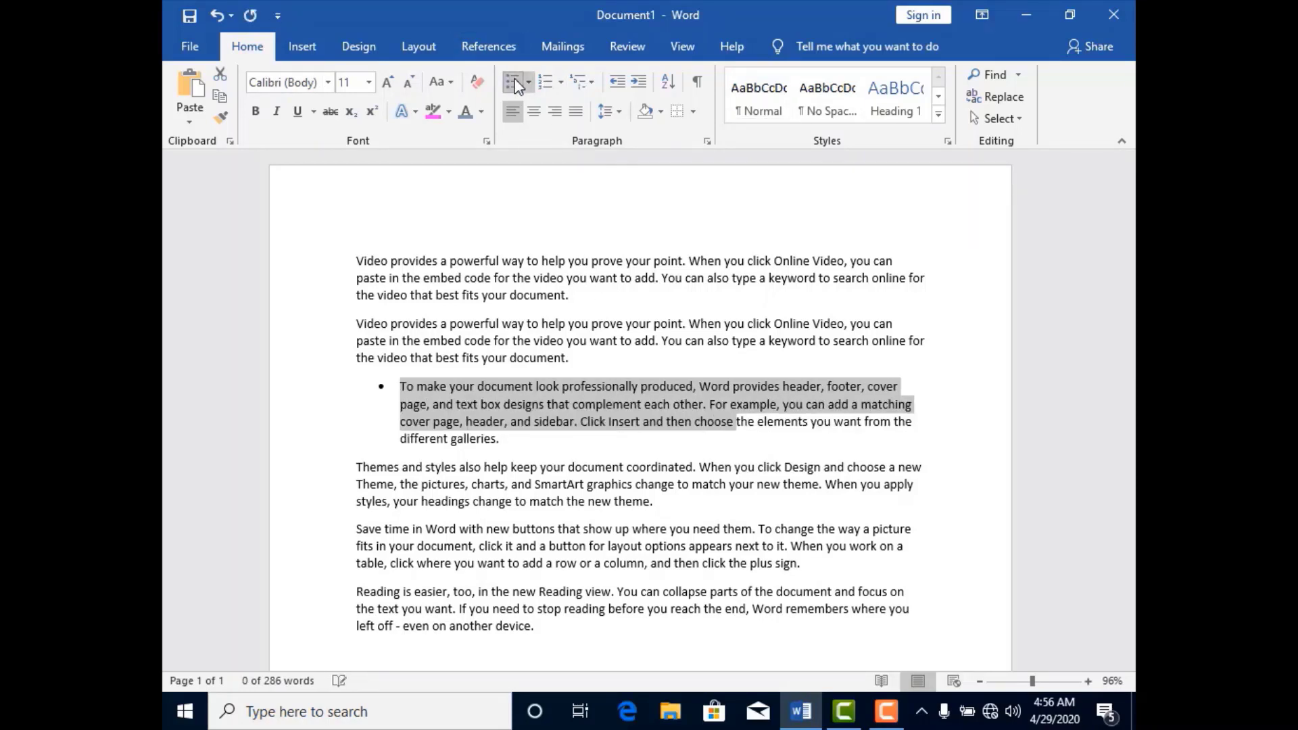
{"action": "key", "text": "ctrl+z"}
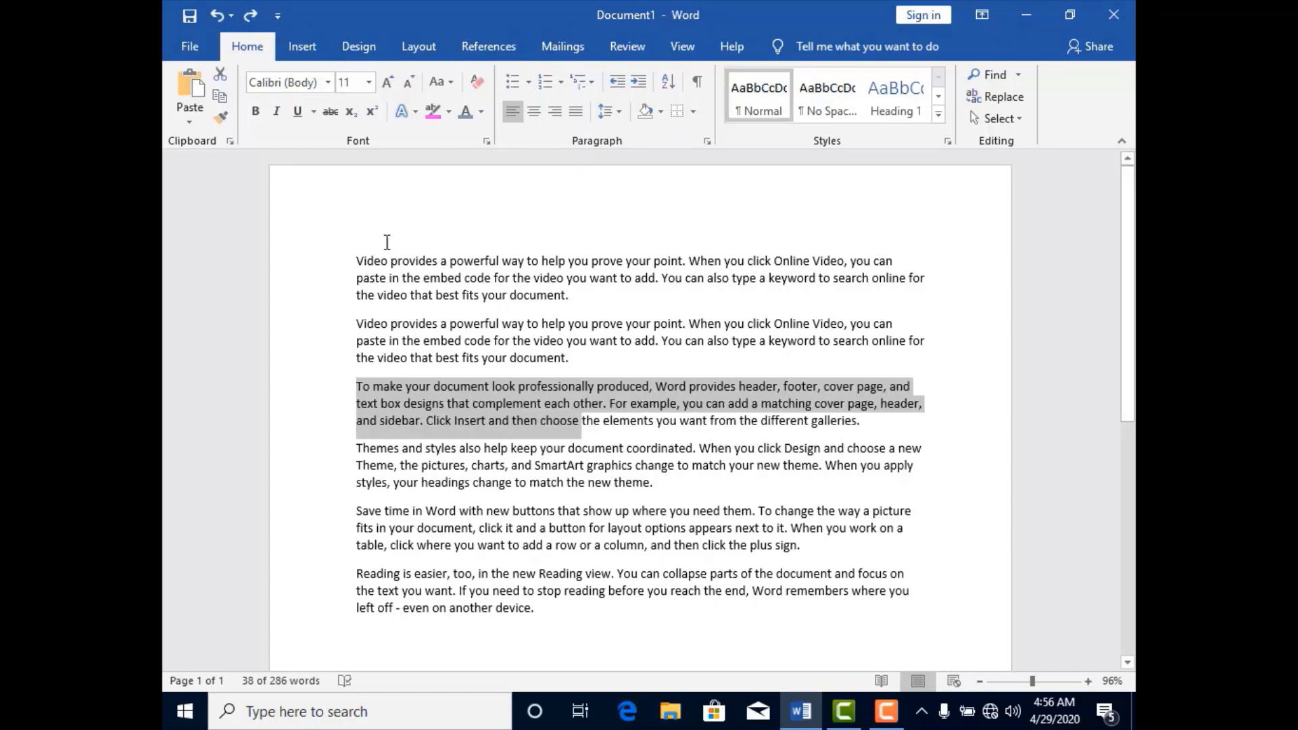
Format all six paragraphs as a bulleted list, try check mark bullets, and settle on square bullets.
{"action": "left_click_drag", "start_coordinate": [356, 261], "coordinate": [410, 295]}
{"action": "left_click_drag", "start_coordinate": [425, 348], "coordinate": [541, 612]}
{"action": "left_click", "coordinate": [512, 82]}
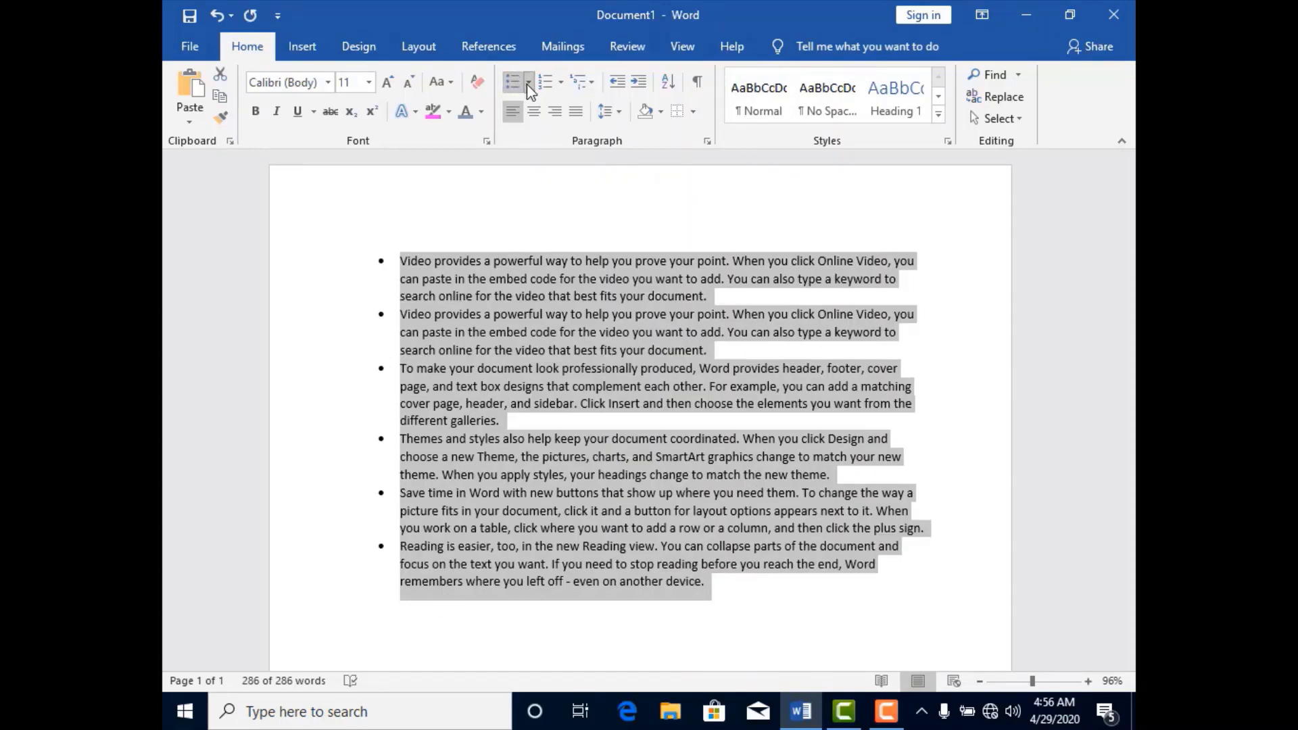
{"action": "left_click", "coordinate": [527, 82]}
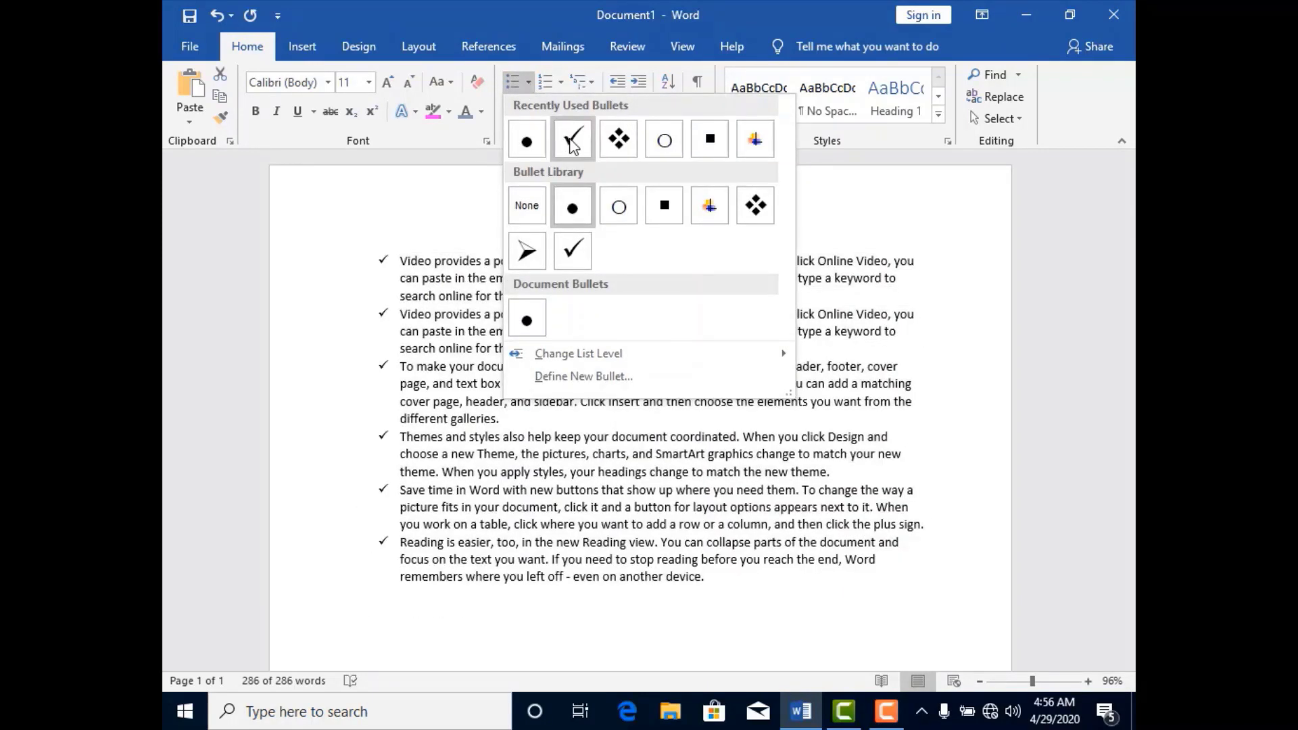
{"action": "left_click", "coordinate": [572, 142]}
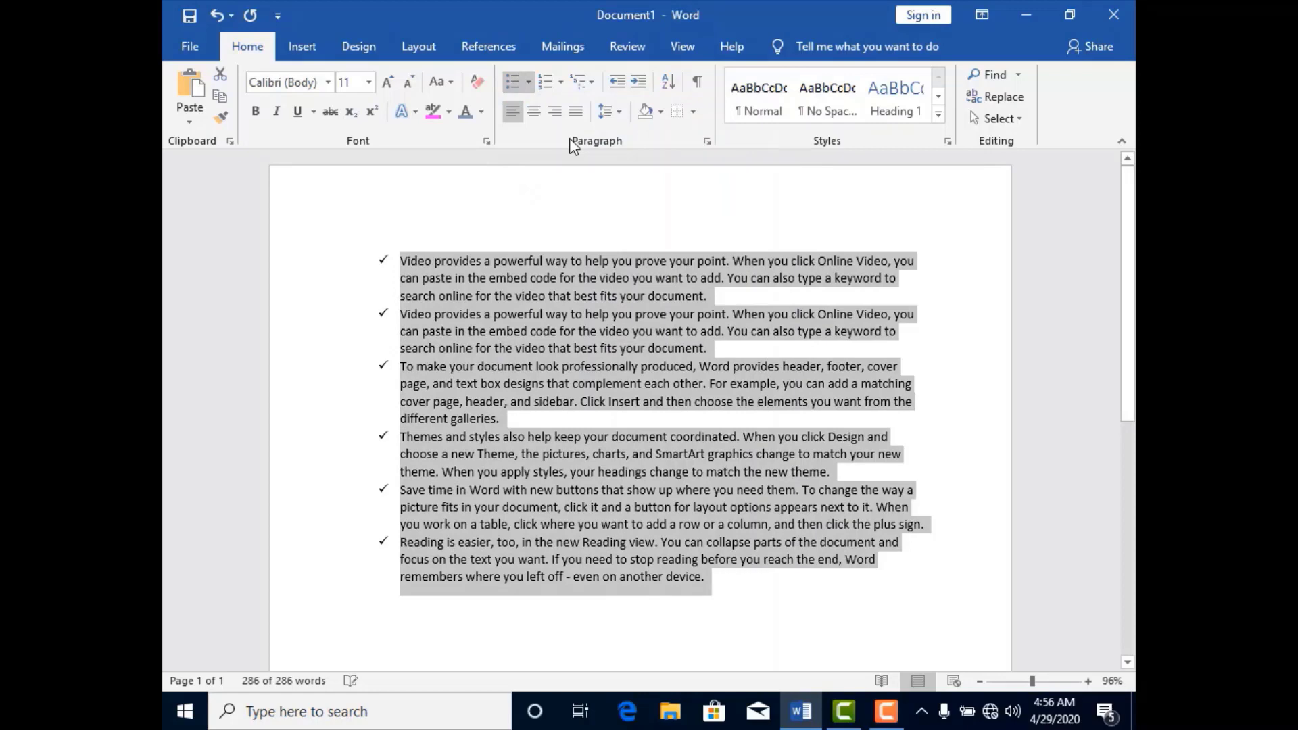
{"action": "left_click", "coordinate": [532, 82]}
{"action": "left_click", "coordinate": [707, 141]}
Demote the whole bulleted list to the eighth list level with hollow circle bullets.
{"action": "left_click", "coordinate": [529, 81]}
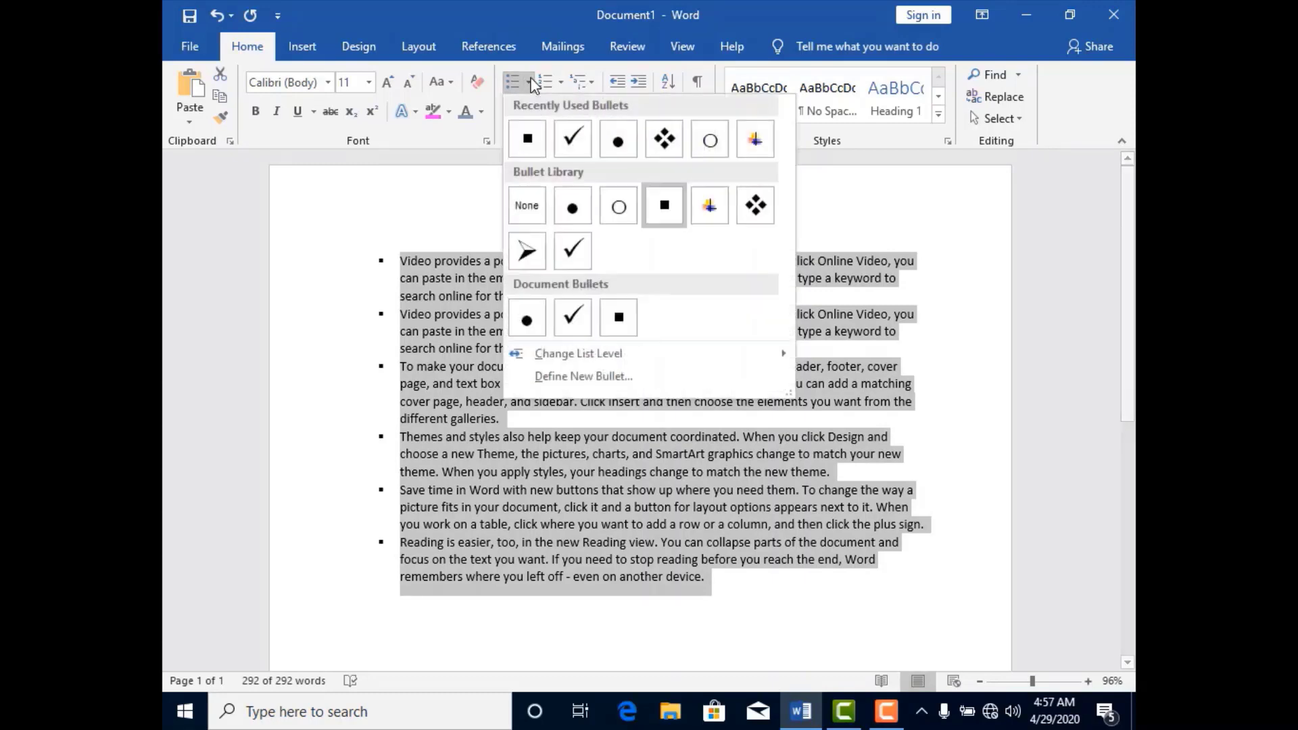
{"action": "mouse_move", "coordinate": [542, 363]}
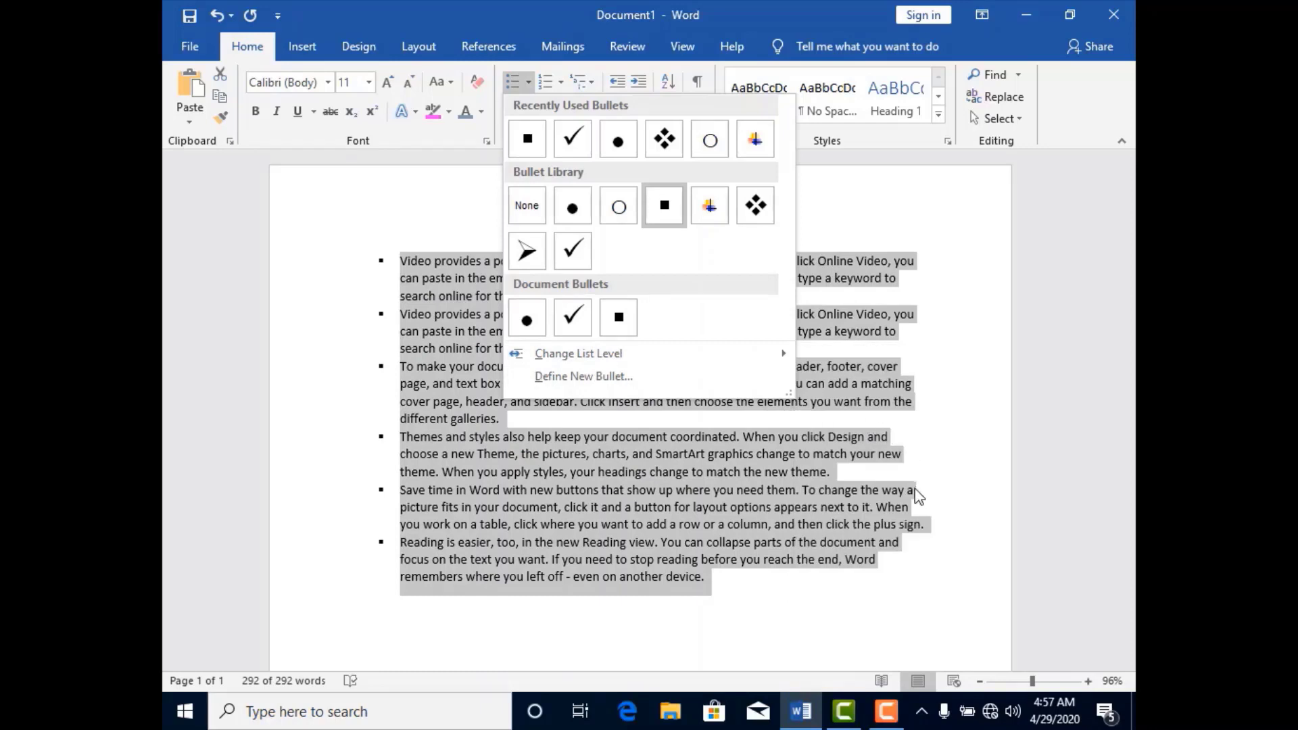
{"action": "mouse_move", "coordinate": [697, 357]}
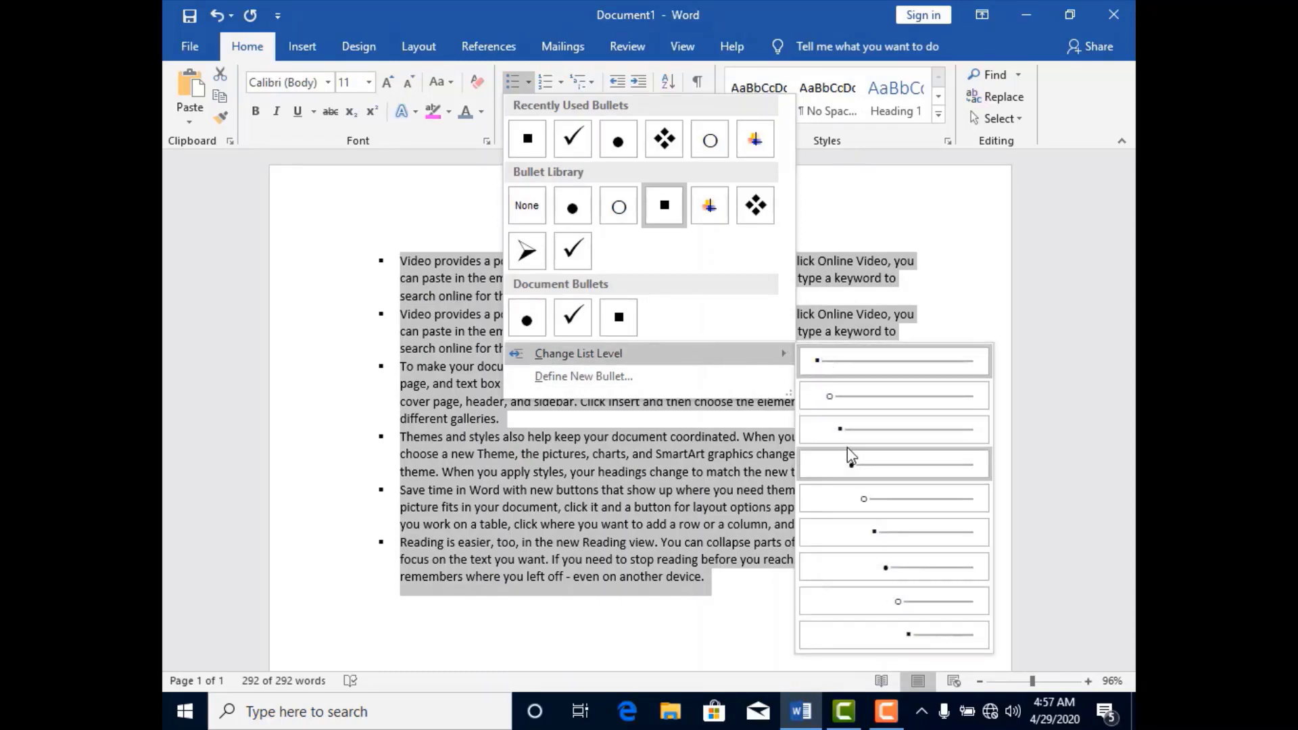
{"action": "left_click", "coordinate": [907, 588]}
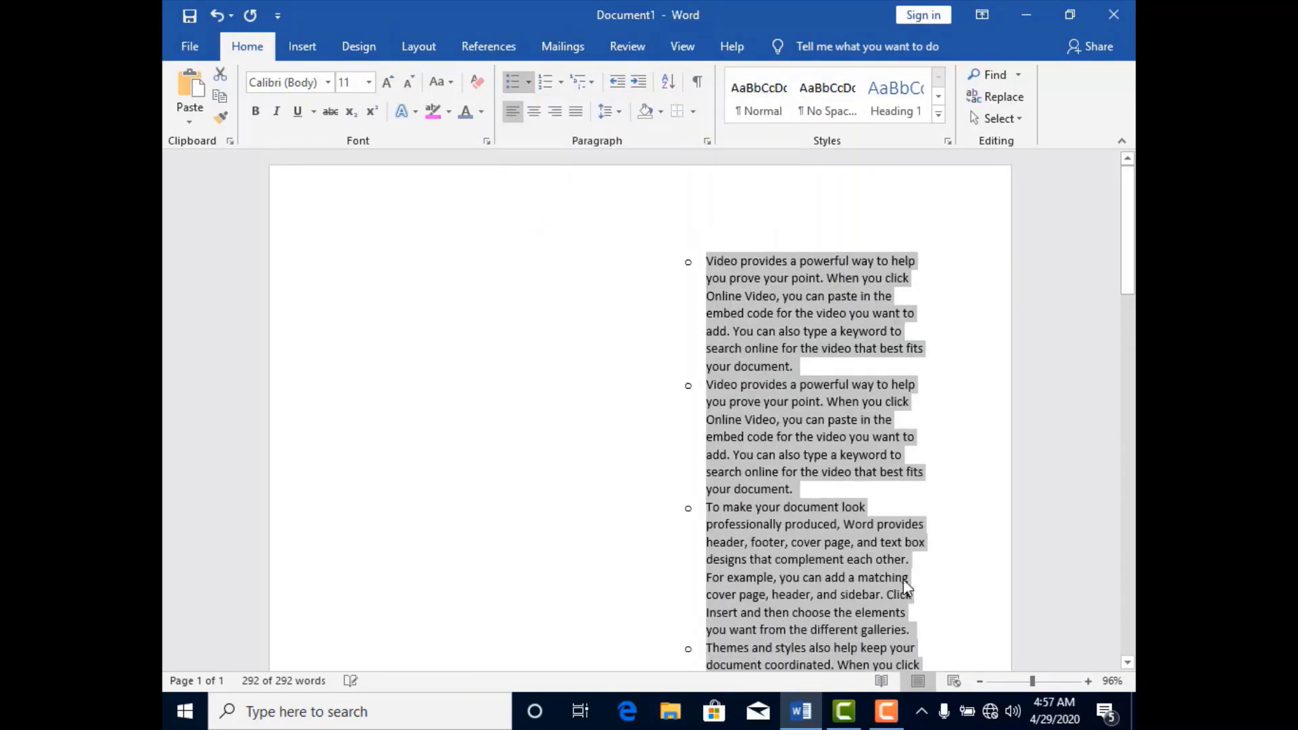
{"action": "left_click", "coordinate": [530, 87]}
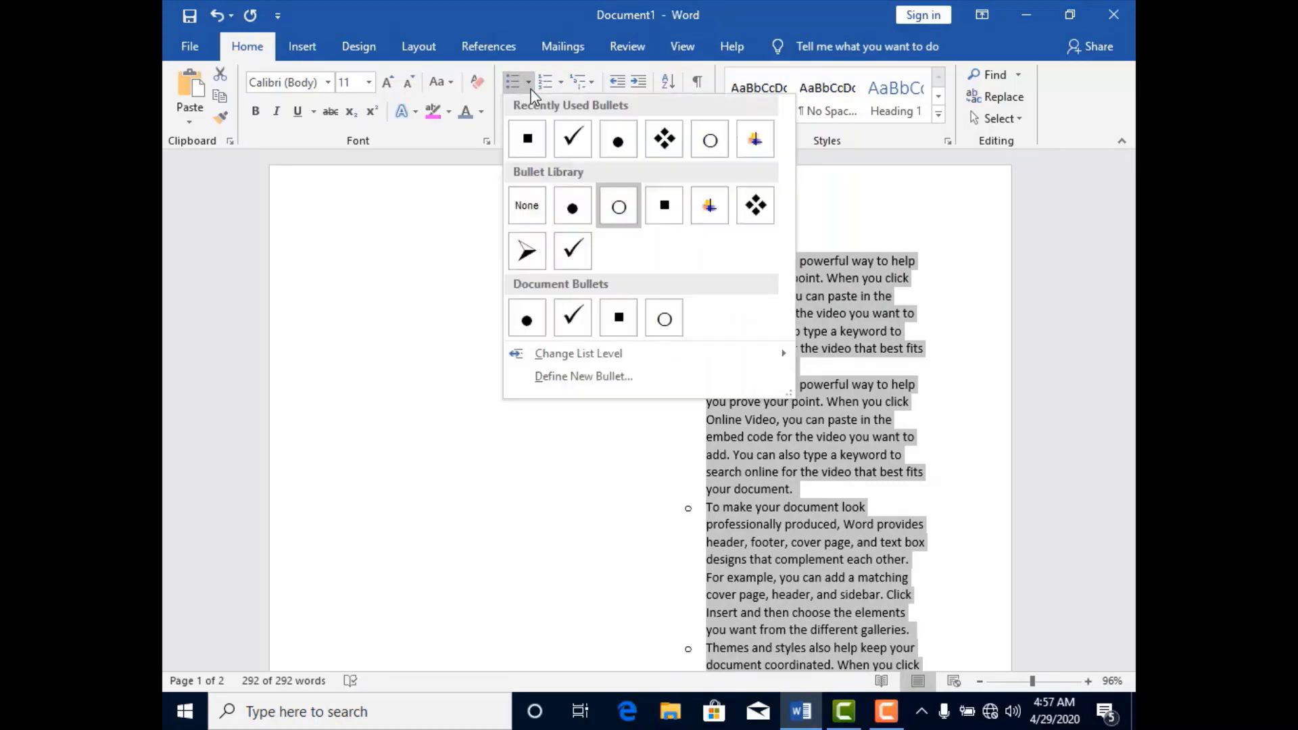
{"action": "mouse_move", "coordinate": [625, 362]}
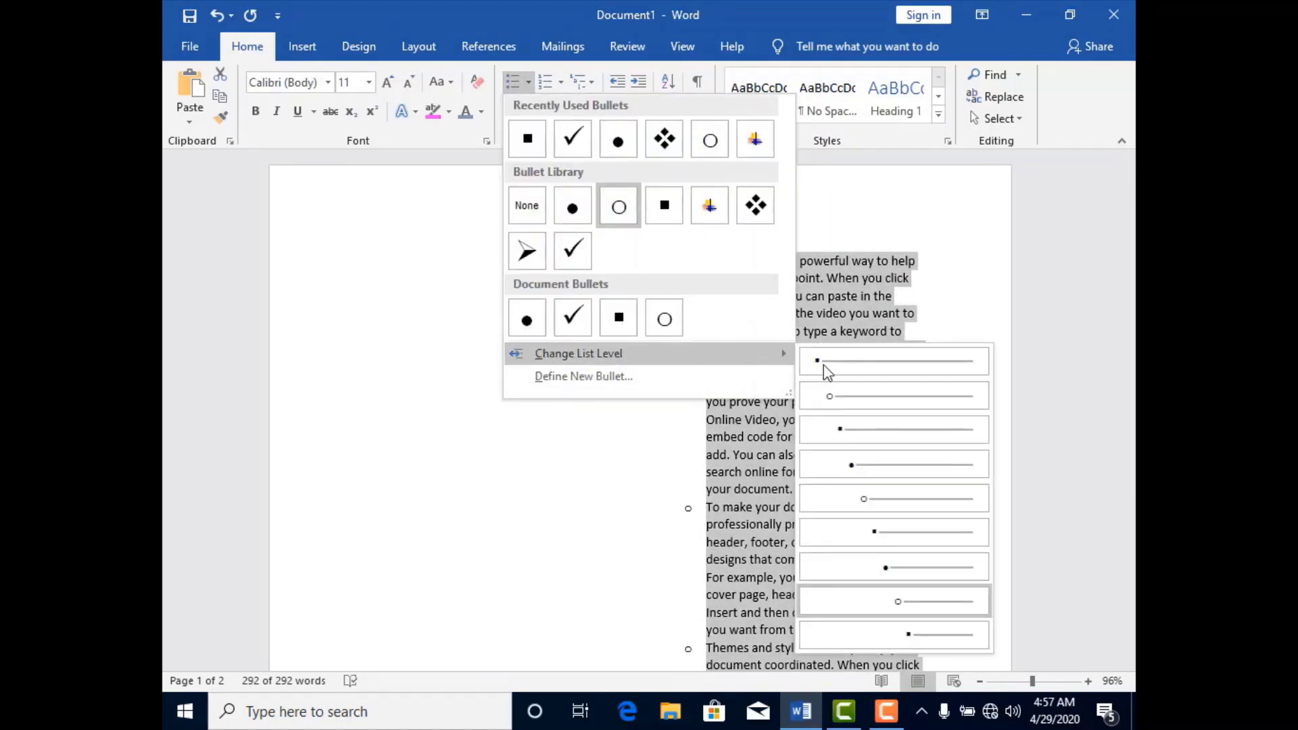
{"action": "left_click", "coordinate": [903, 604]}
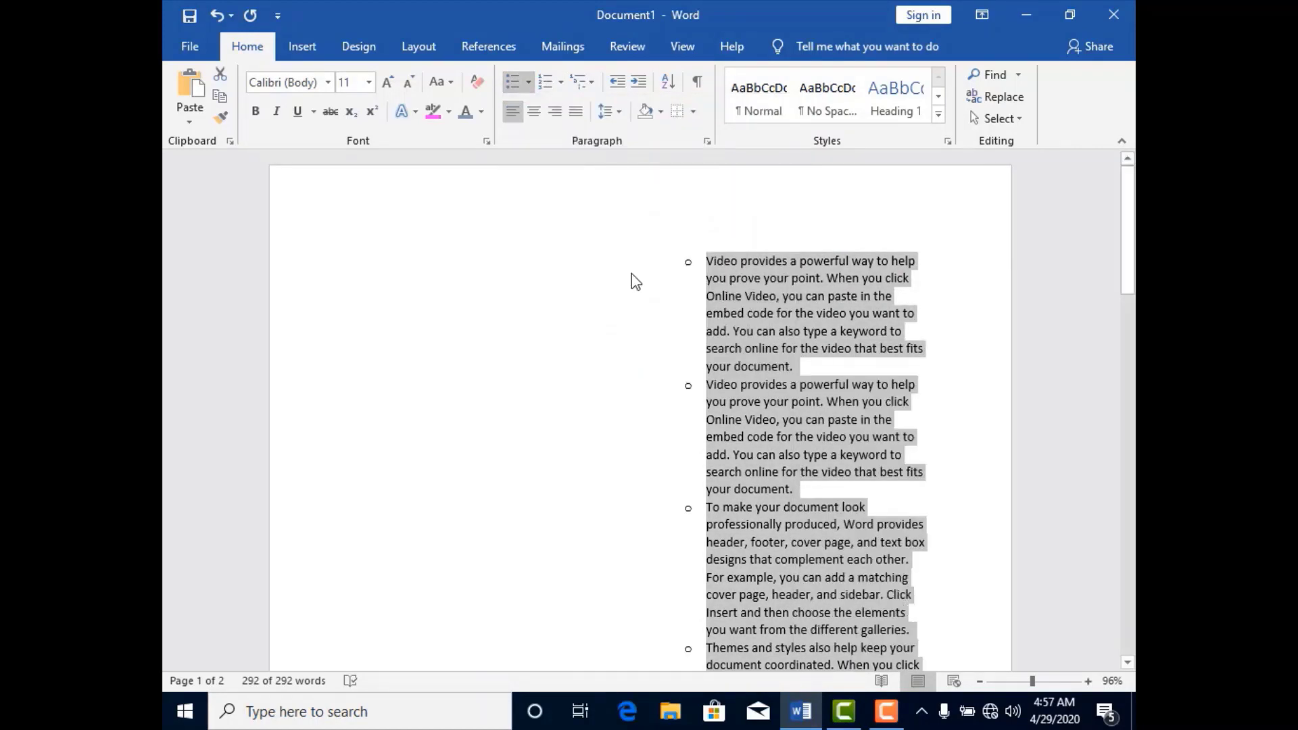
Return the whole bulleted list to the first list level with square bullets.
{"action": "left_click", "coordinate": [529, 82]}
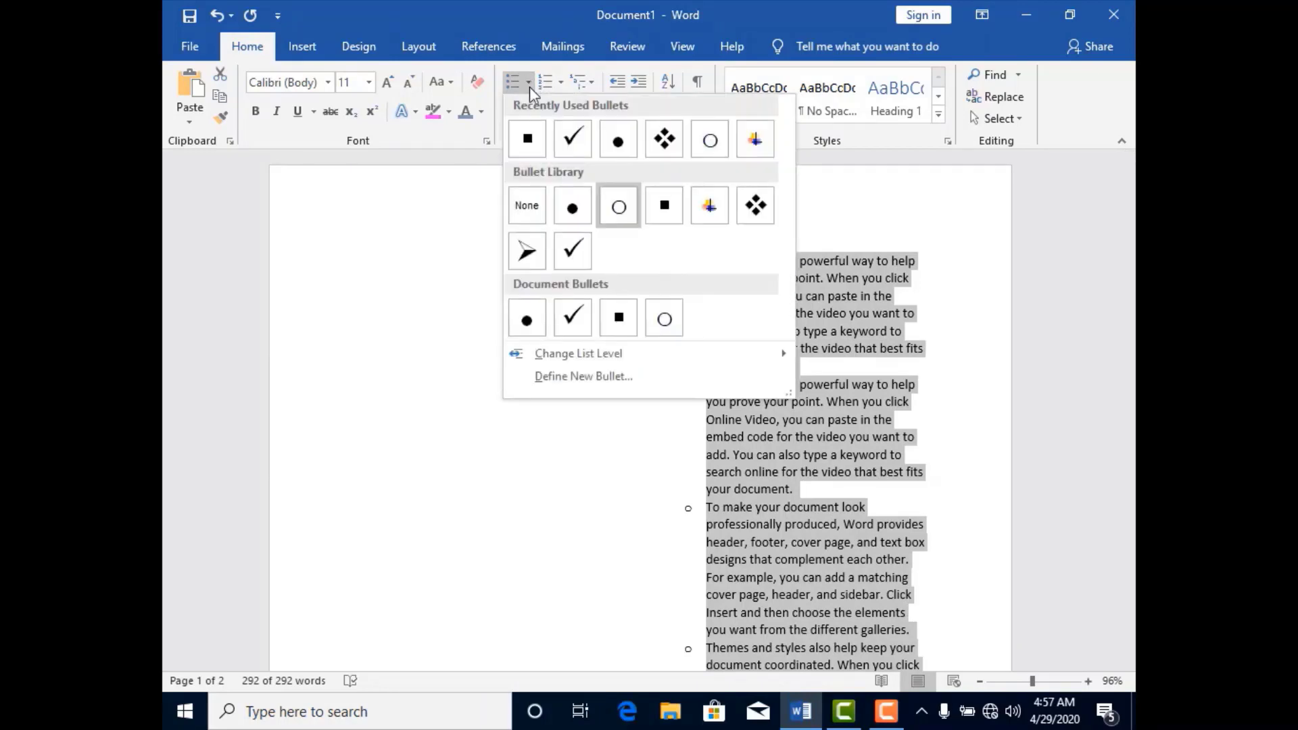
{"action": "mouse_move", "coordinate": [574, 356]}
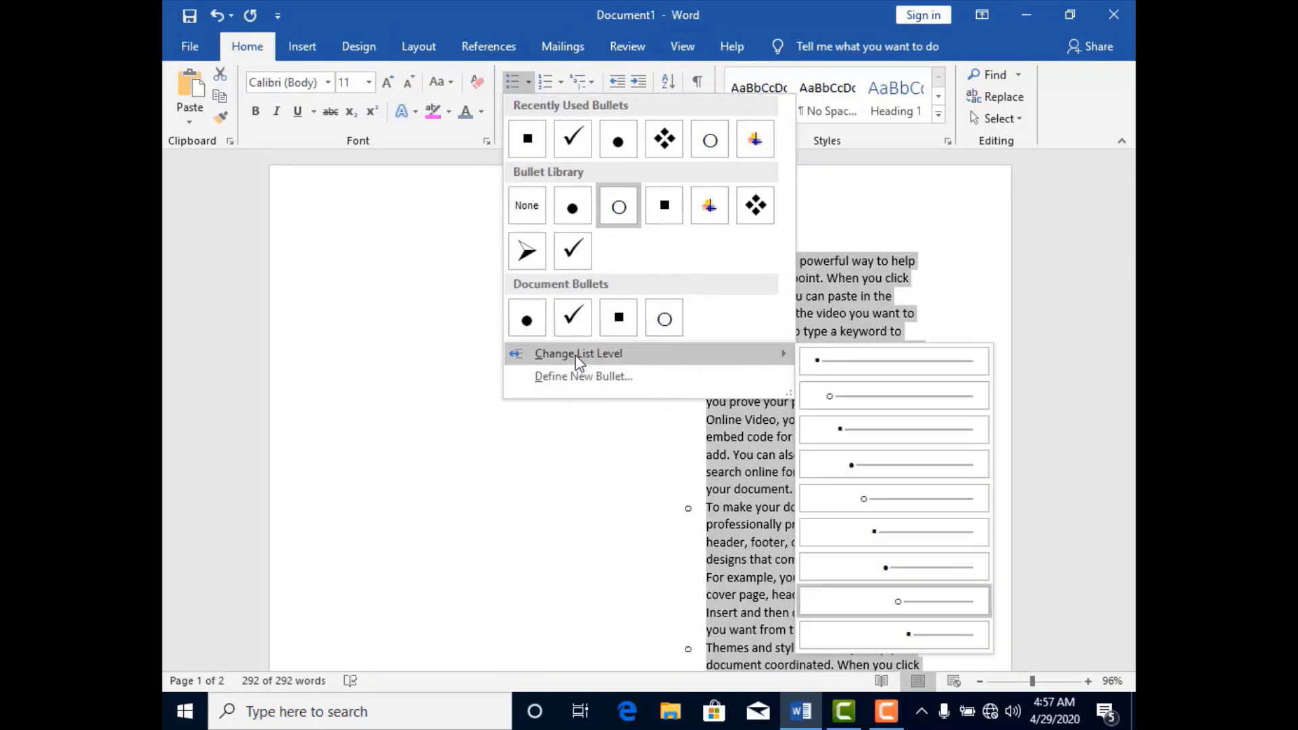
{"action": "key", "text": "shift+Tab"}
{"action": "key", "text": "shift+Tab"}
{"action": "key", "text": "shift+Tab"}
{"action": "key", "text": "shift+Tab"}
{"action": "key", "text": "shift+Tab"}
{"action": "key", "text": "shift+Tab"}
{"action": "key", "text": "shift+Tab"}
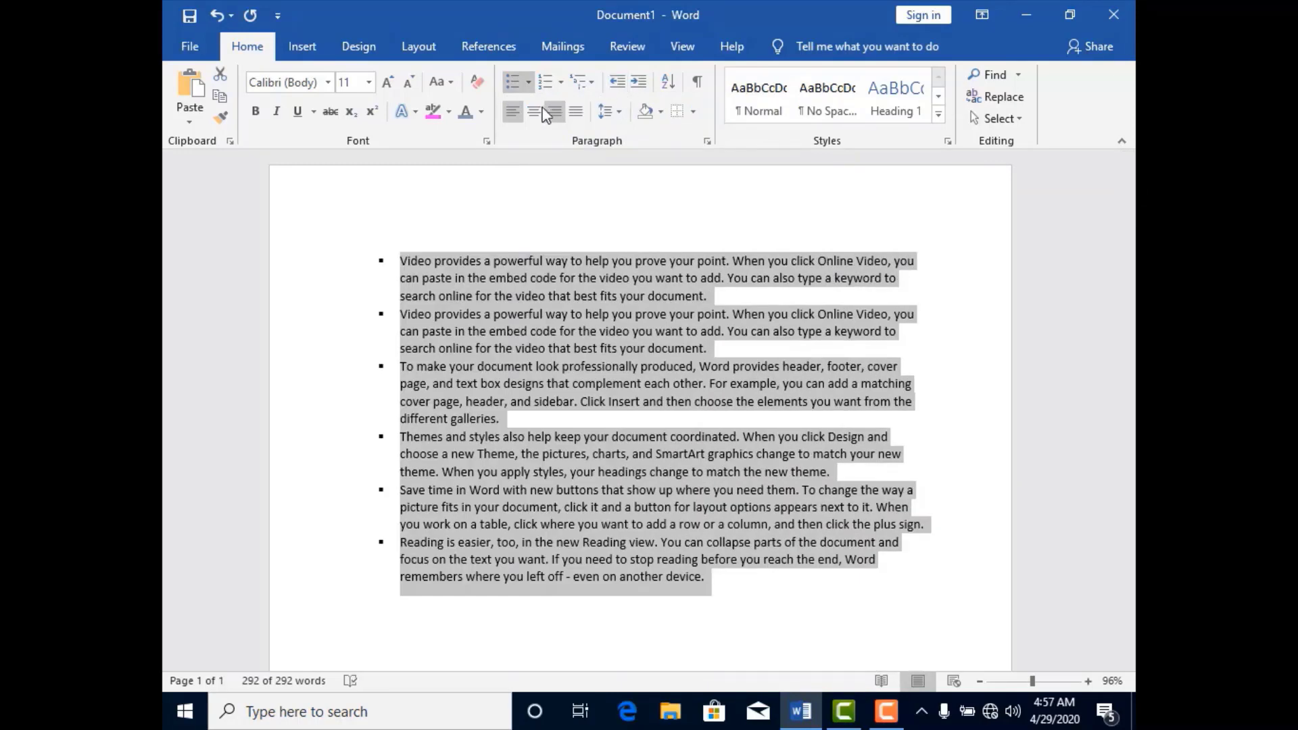
Examine the symbol and picture options for defining a new bullet, and close them without changing the list.
{"action": "left_click", "coordinate": [528, 84]}
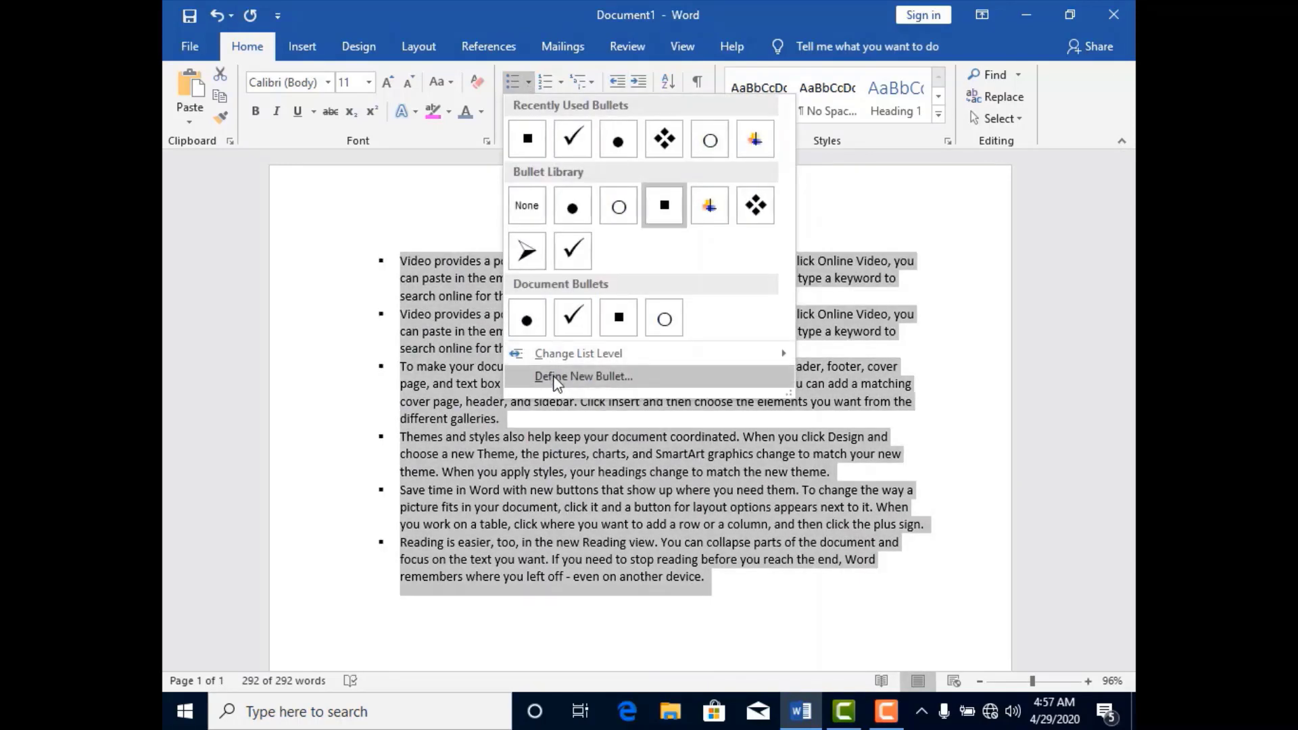
{"action": "left_click", "coordinate": [548, 376]}
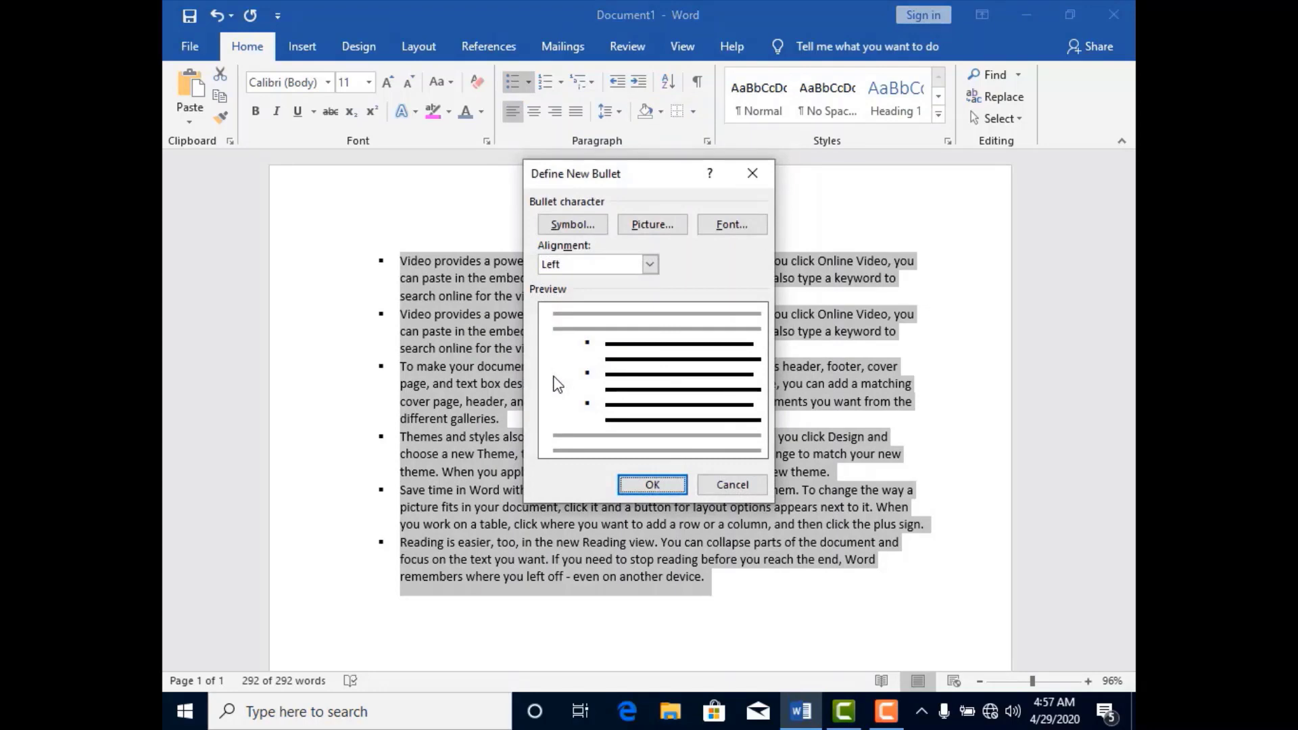
{"action": "left_click", "coordinate": [583, 225]}
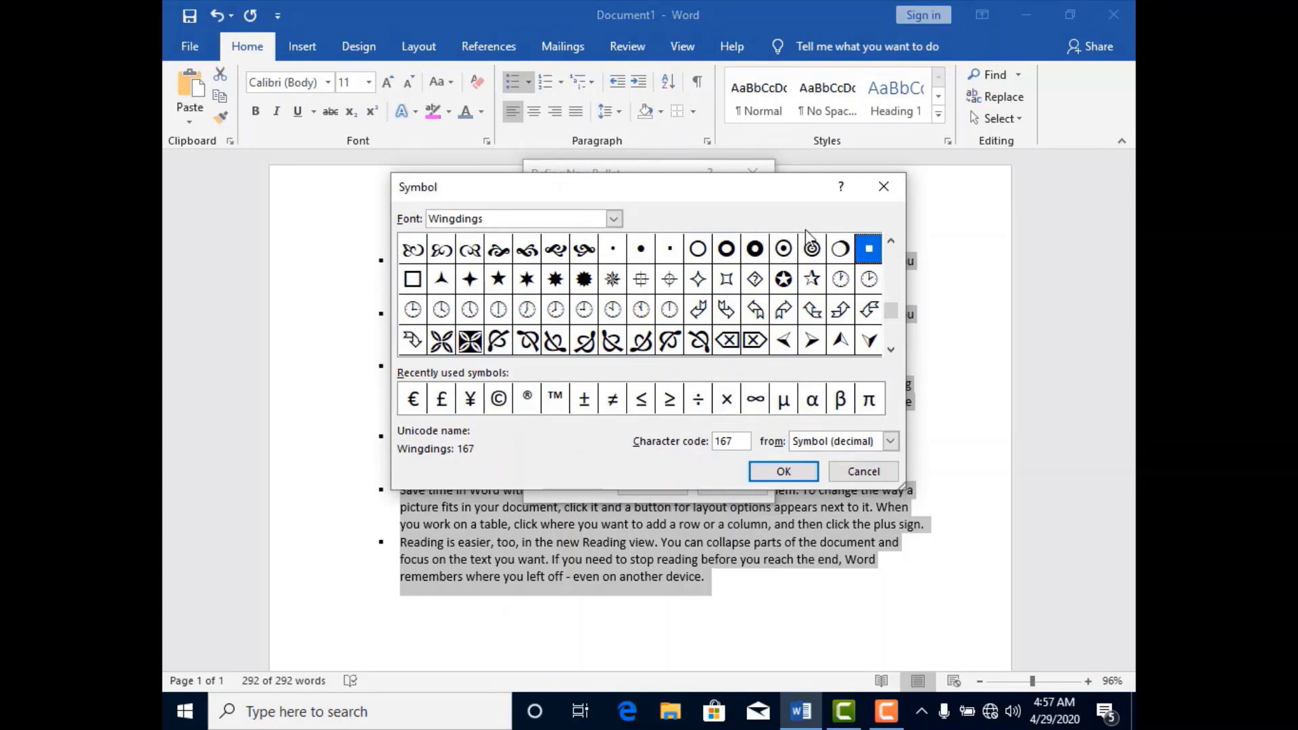
{"action": "left_click", "coordinate": [883, 187]}
{"action": "left_click", "coordinate": [653, 231]}
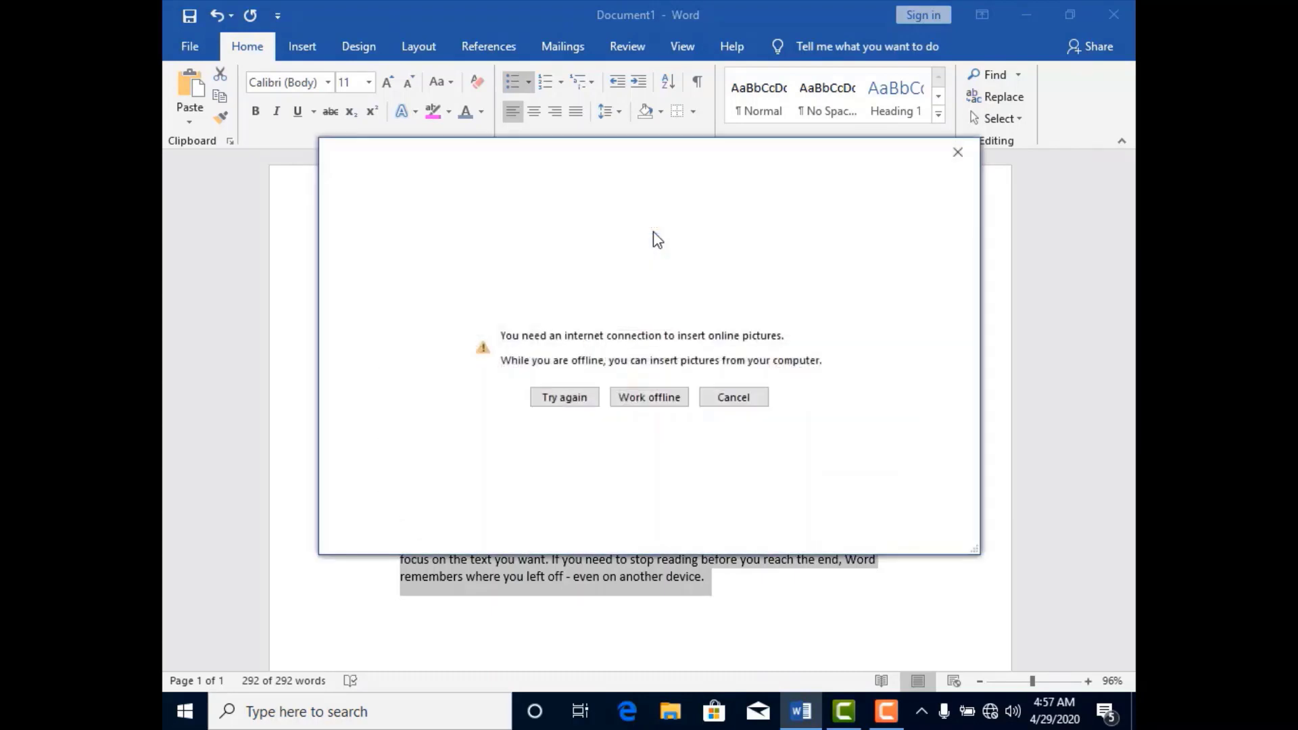
{"action": "left_click", "coordinate": [958, 154]}
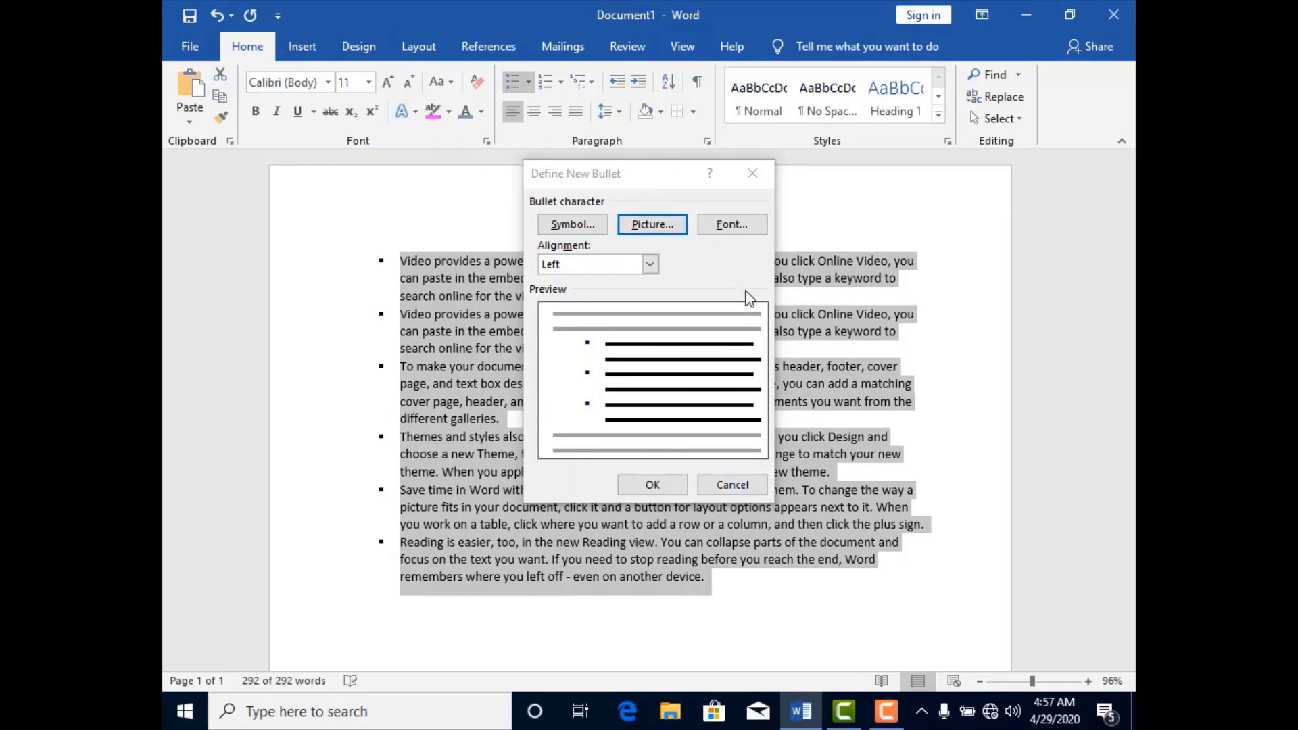
{"action": "left_click", "coordinate": [753, 173]}
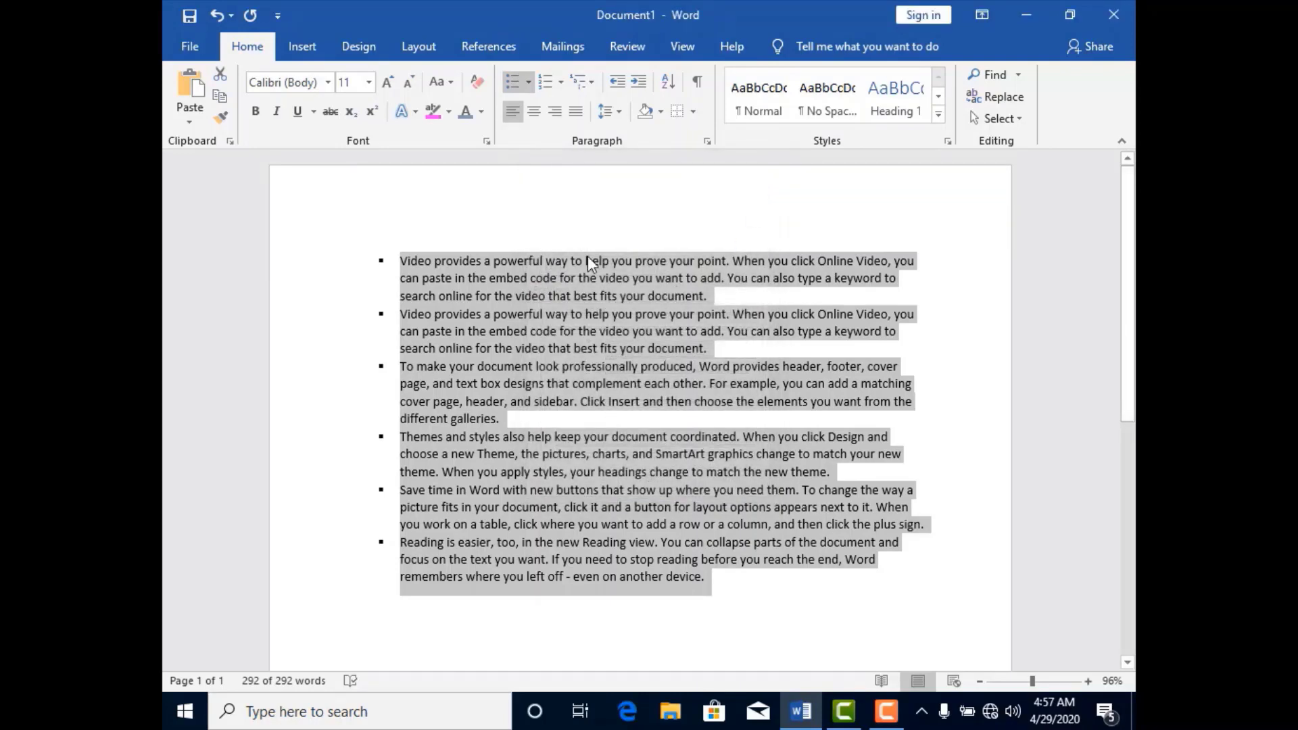
Change the selected square-bulleted list to a numbered list in the 1. 2. 3. format.
{"action": "left_click", "coordinate": [559, 86]}
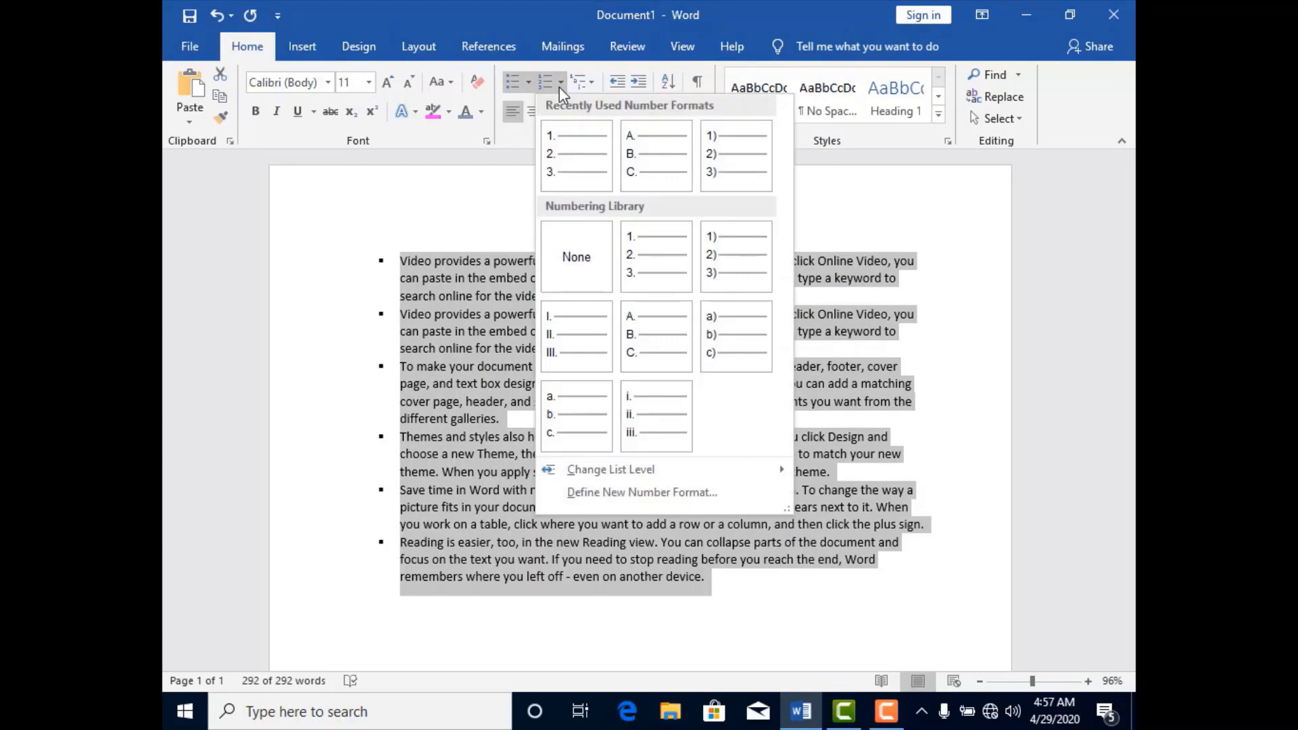
{"action": "left_click", "coordinate": [573, 145]}
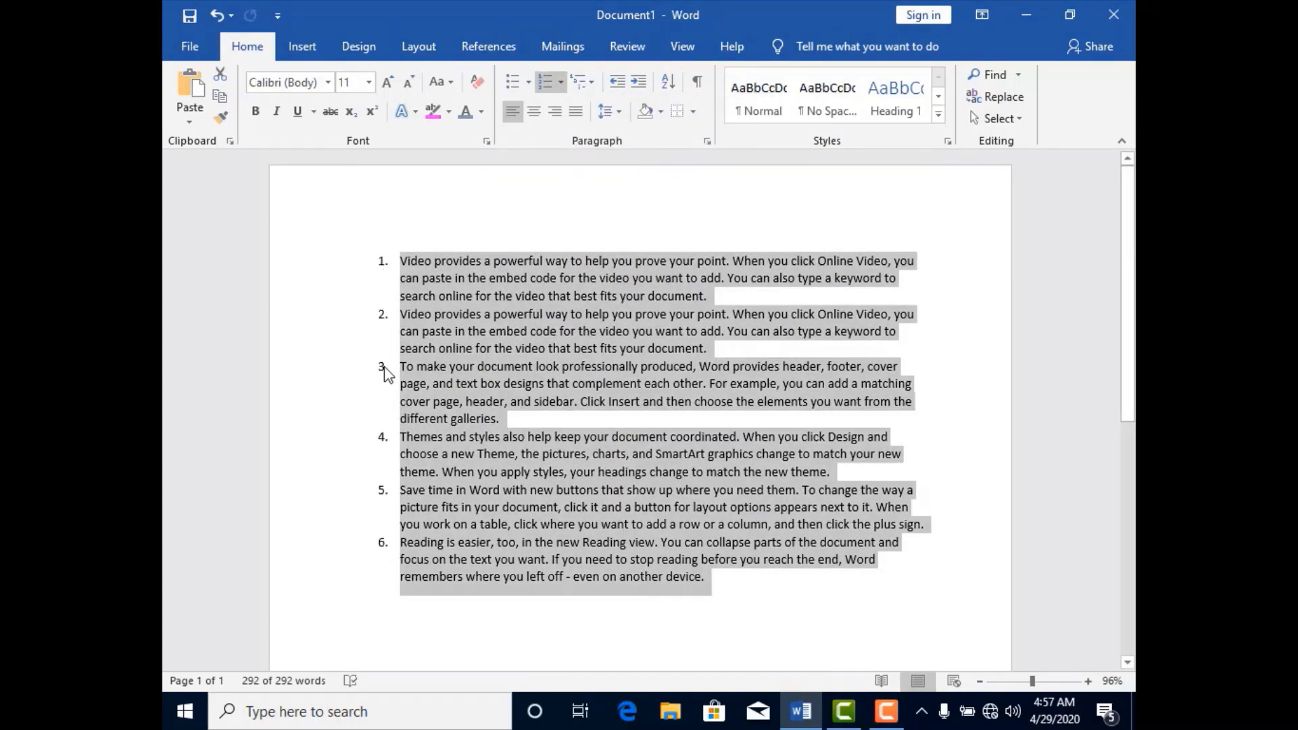
Demote the whole numbered list to the seventh list level, and return it to the first level.
{"action": "left_click", "coordinate": [561, 84]}
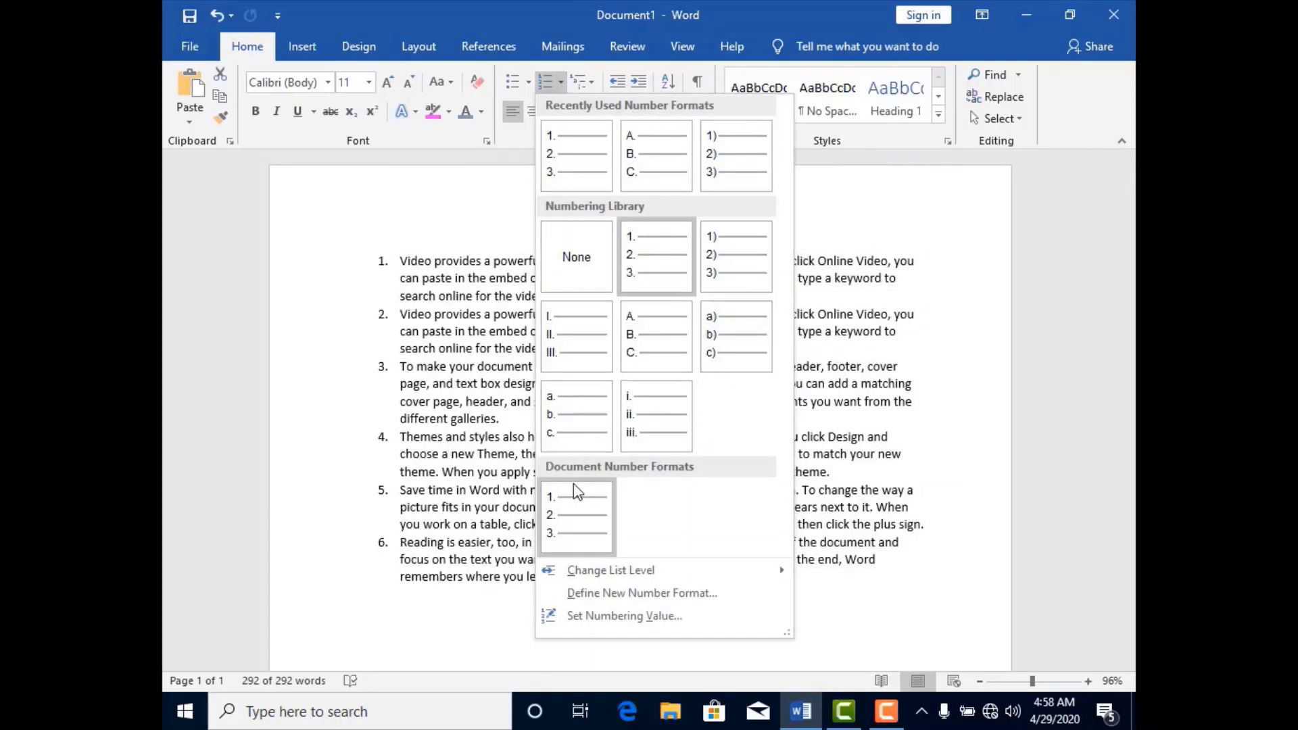
{"action": "mouse_move", "coordinate": [608, 574]}
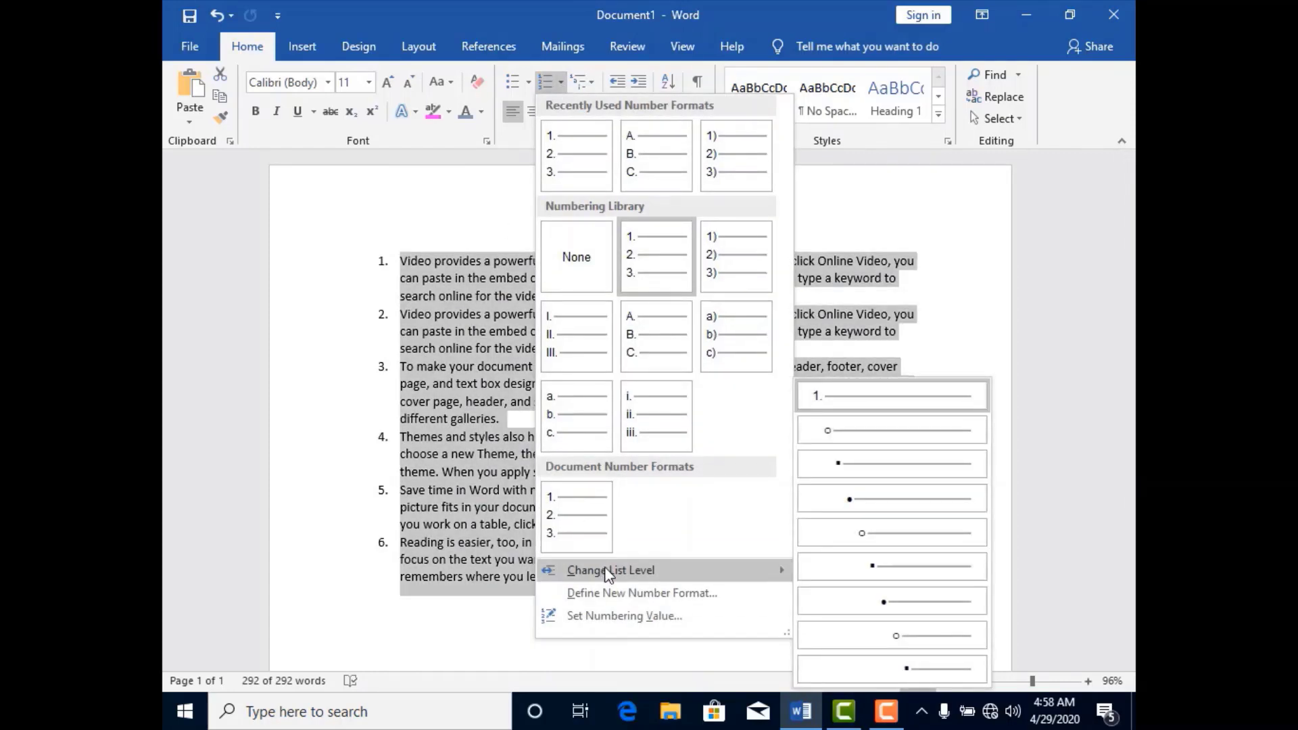
{"action": "left_click", "coordinate": [880, 606]}
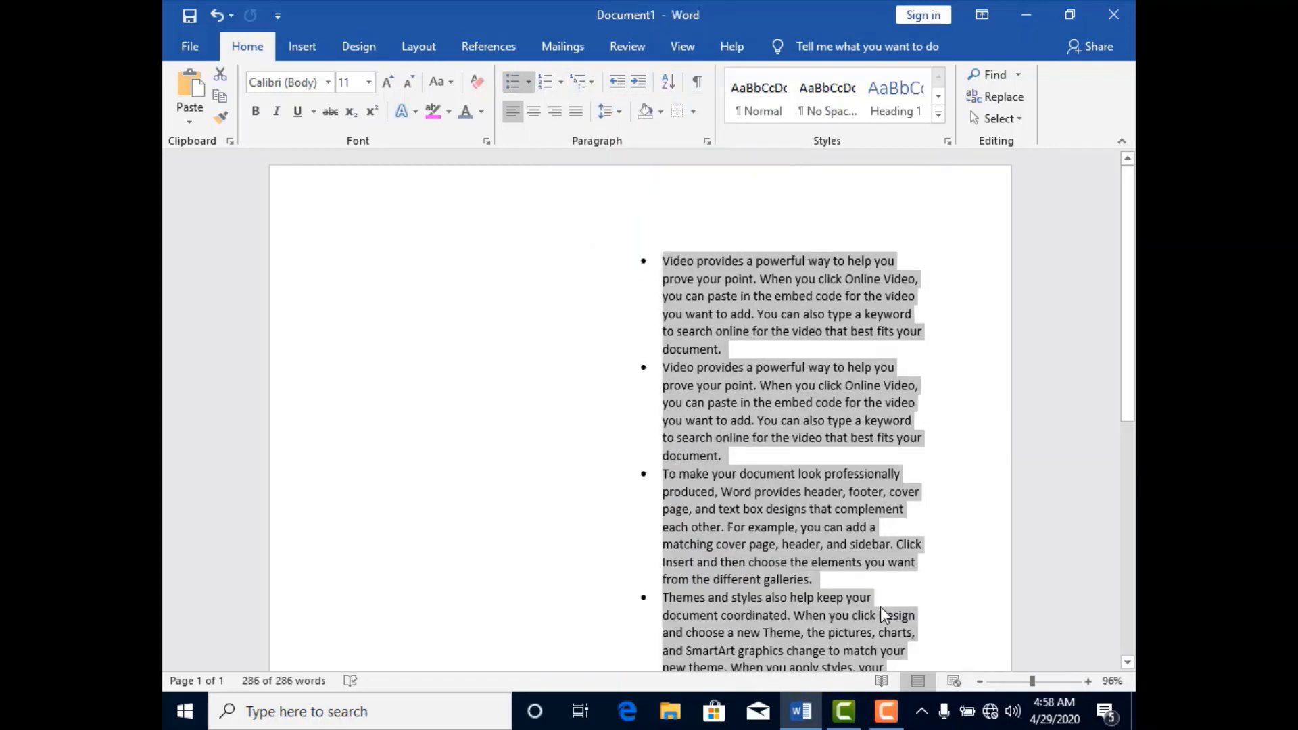
{"action": "left_click", "coordinate": [562, 86]}
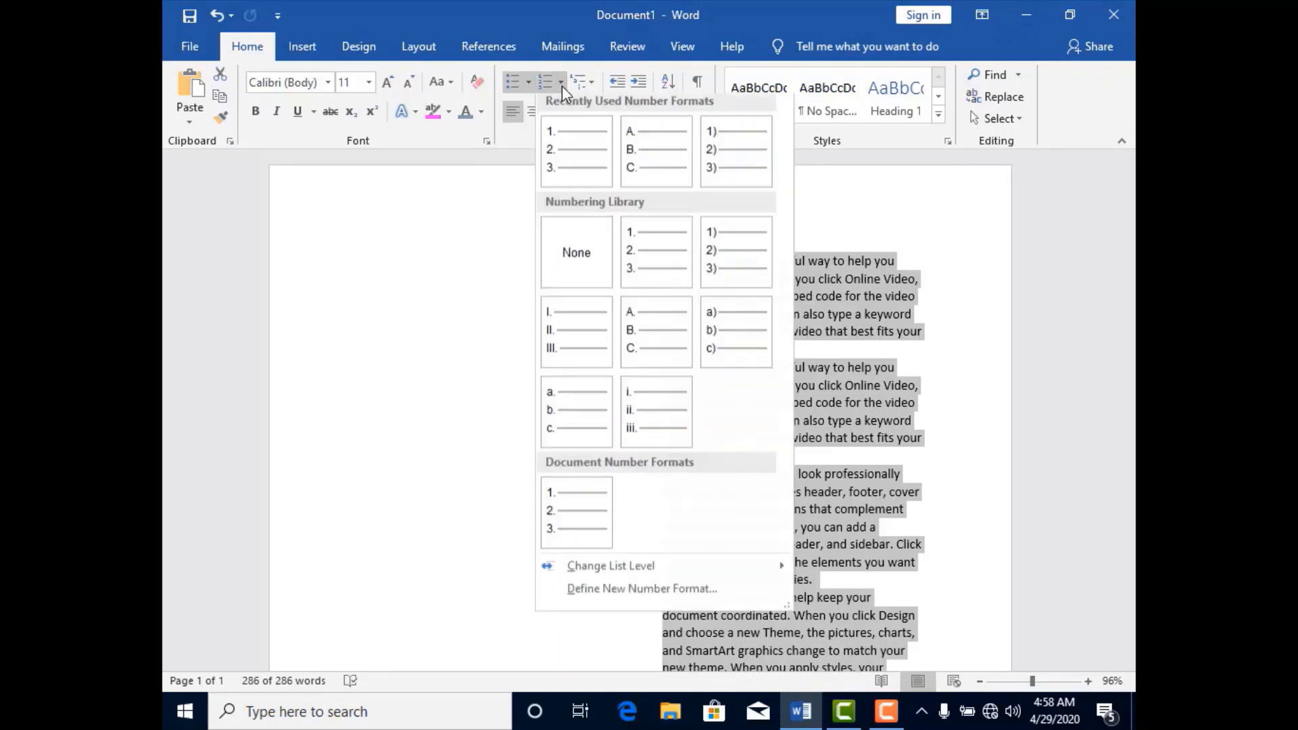
{"action": "mouse_move", "coordinate": [619, 571]}
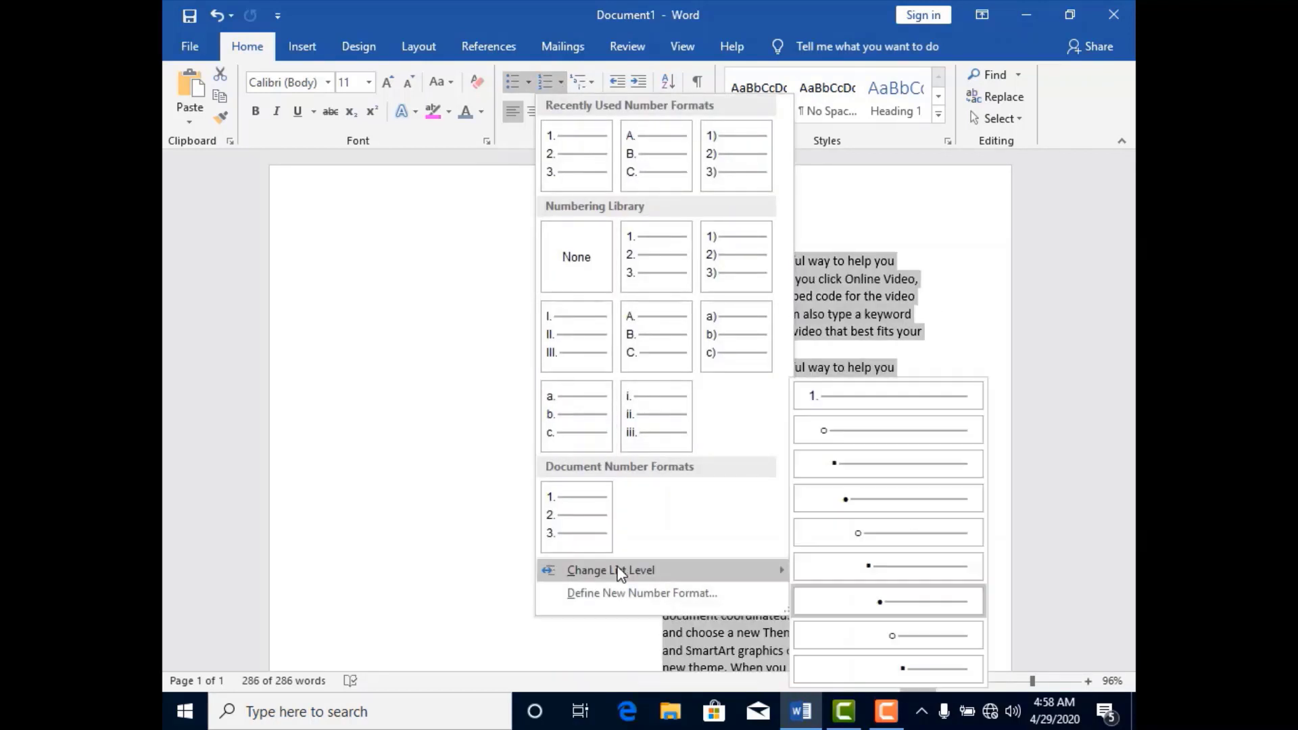
{"action": "left_click", "coordinate": [843, 410]}
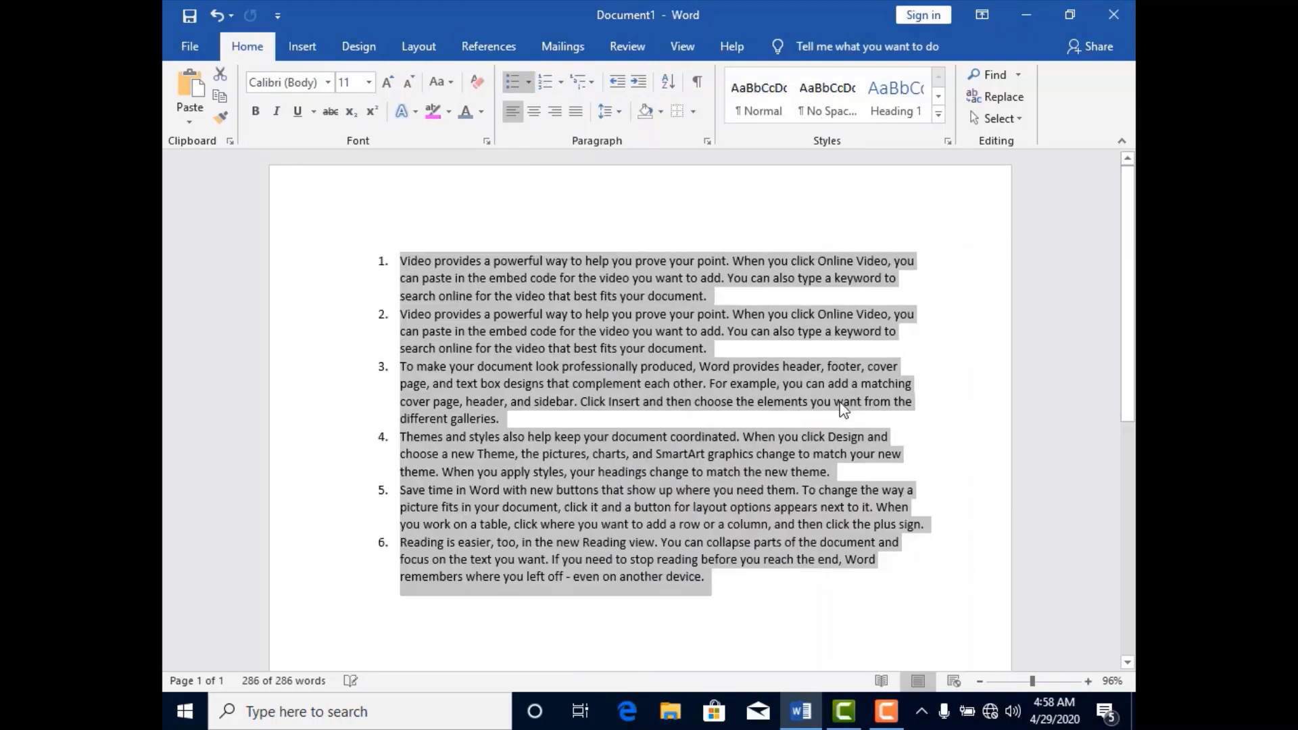
Try the 1st, 2nd, 3rd number style and view the font options for a new number format, and close without applying it.
{"action": "left_click", "coordinate": [562, 84]}
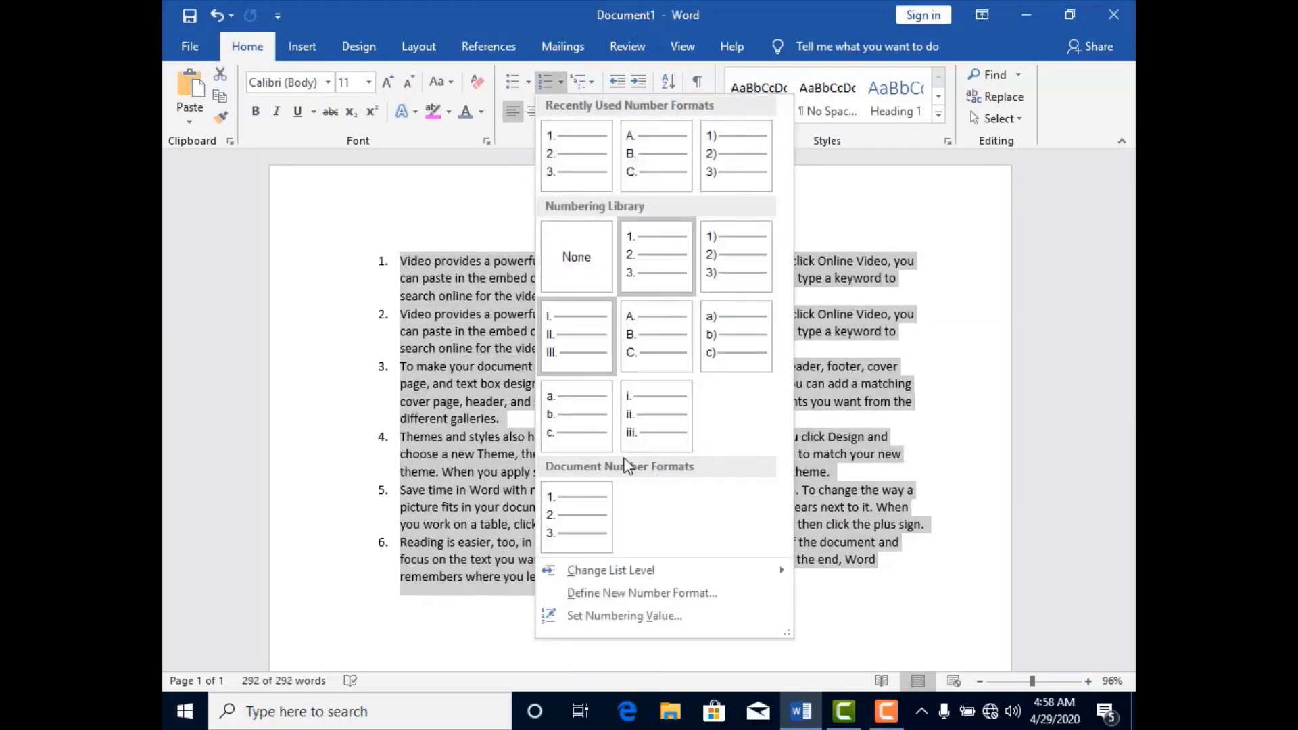
{"action": "left_click", "coordinate": [644, 601]}
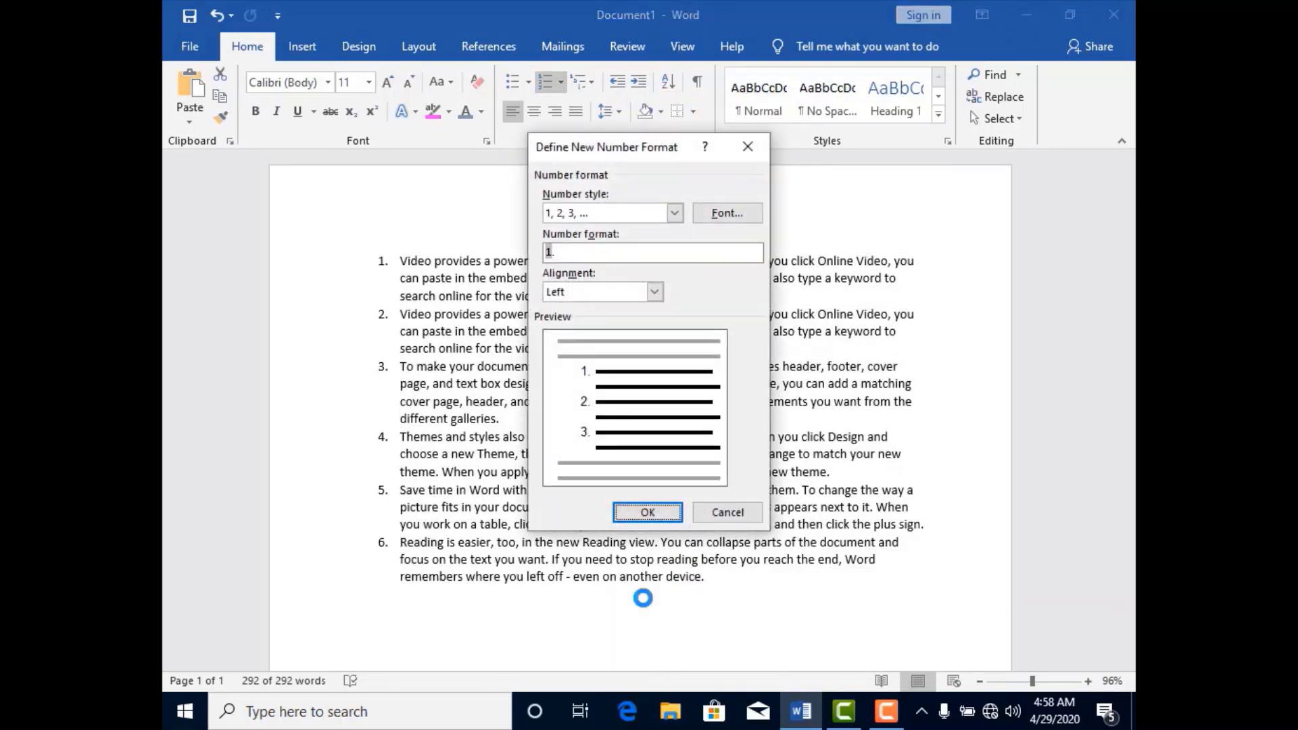
{"action": "left_click", "coordinate": [674, 213]}
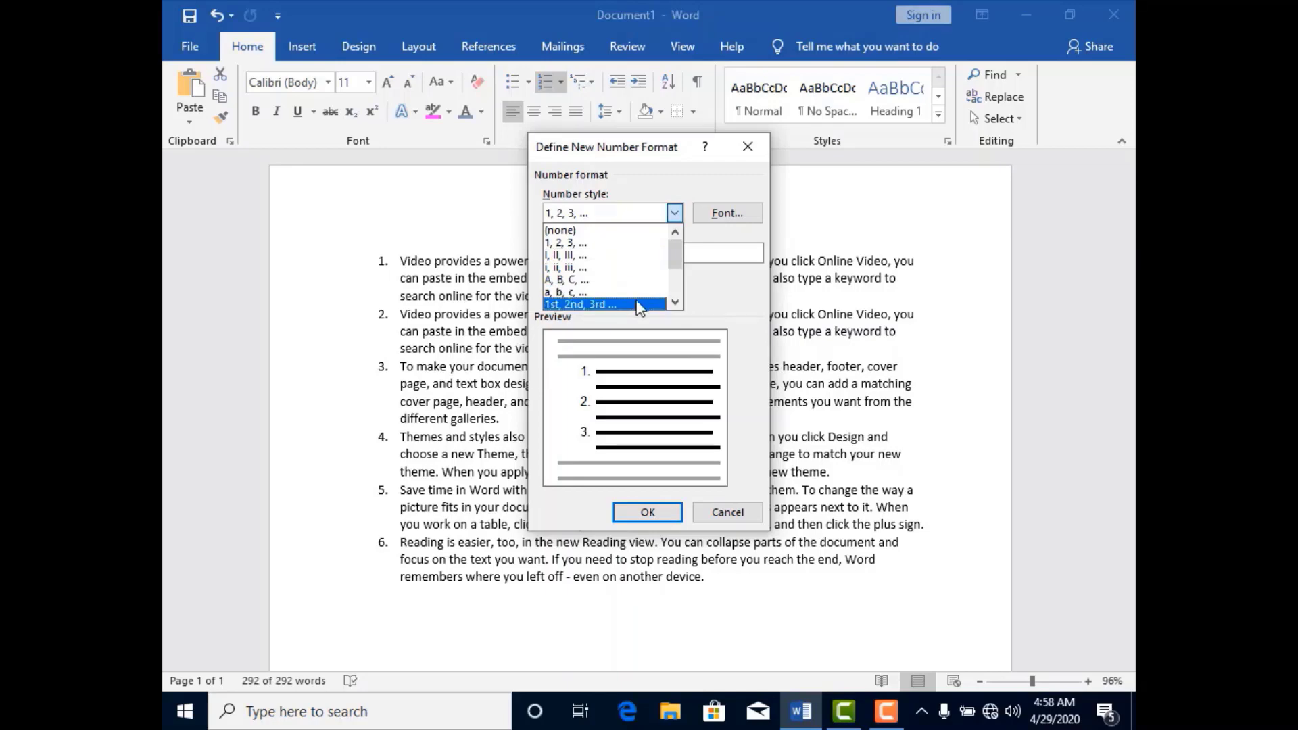
{"action": "left_click", "coordinate": [608, 305]}
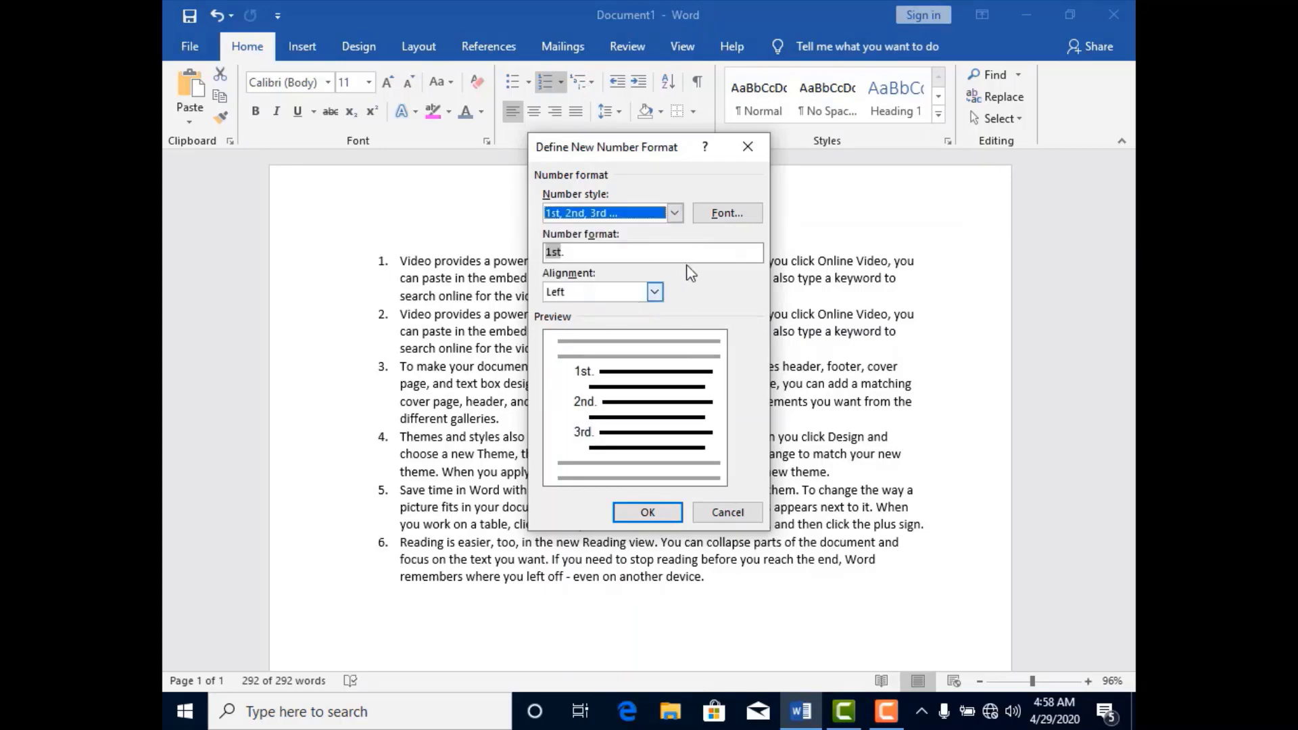
{"action": "left_click", "coordinate": [732, 214]}
{"action": "left_click", "coordinate": [776, 114]}
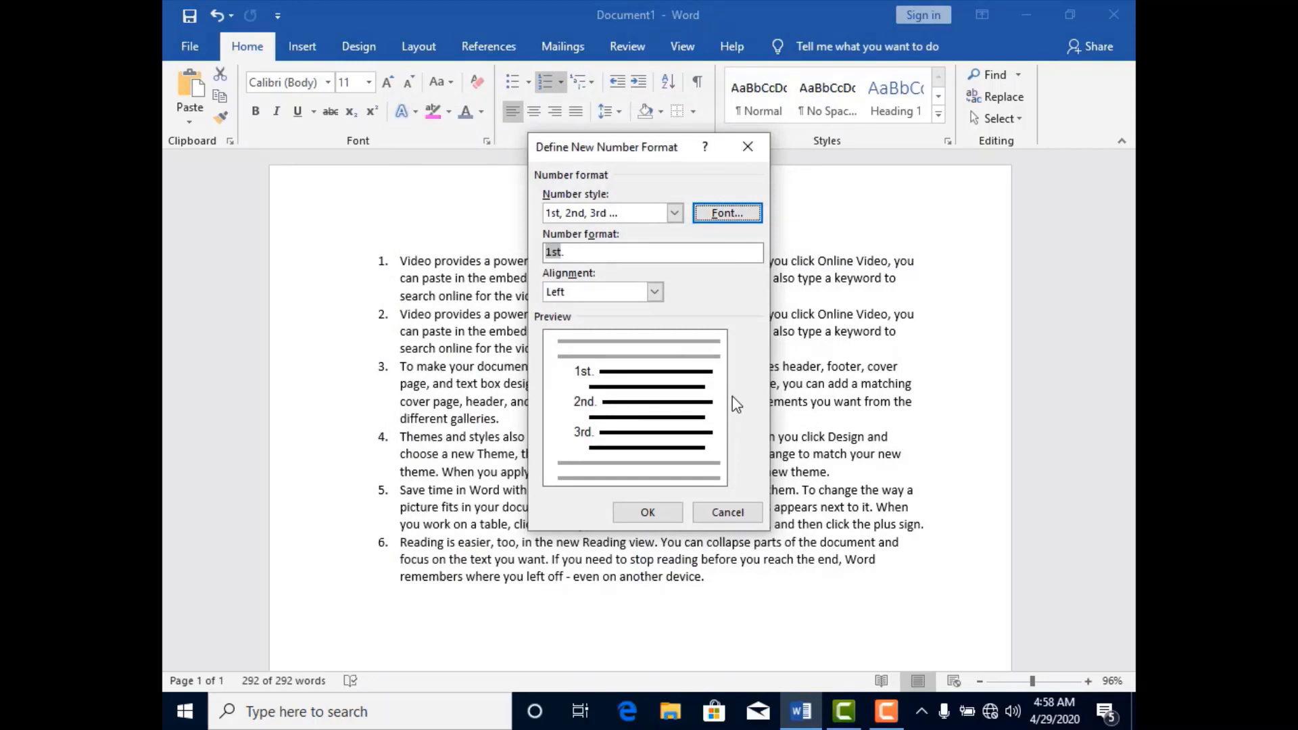
{"action": "left_click", "coordinate": [748, 148]}
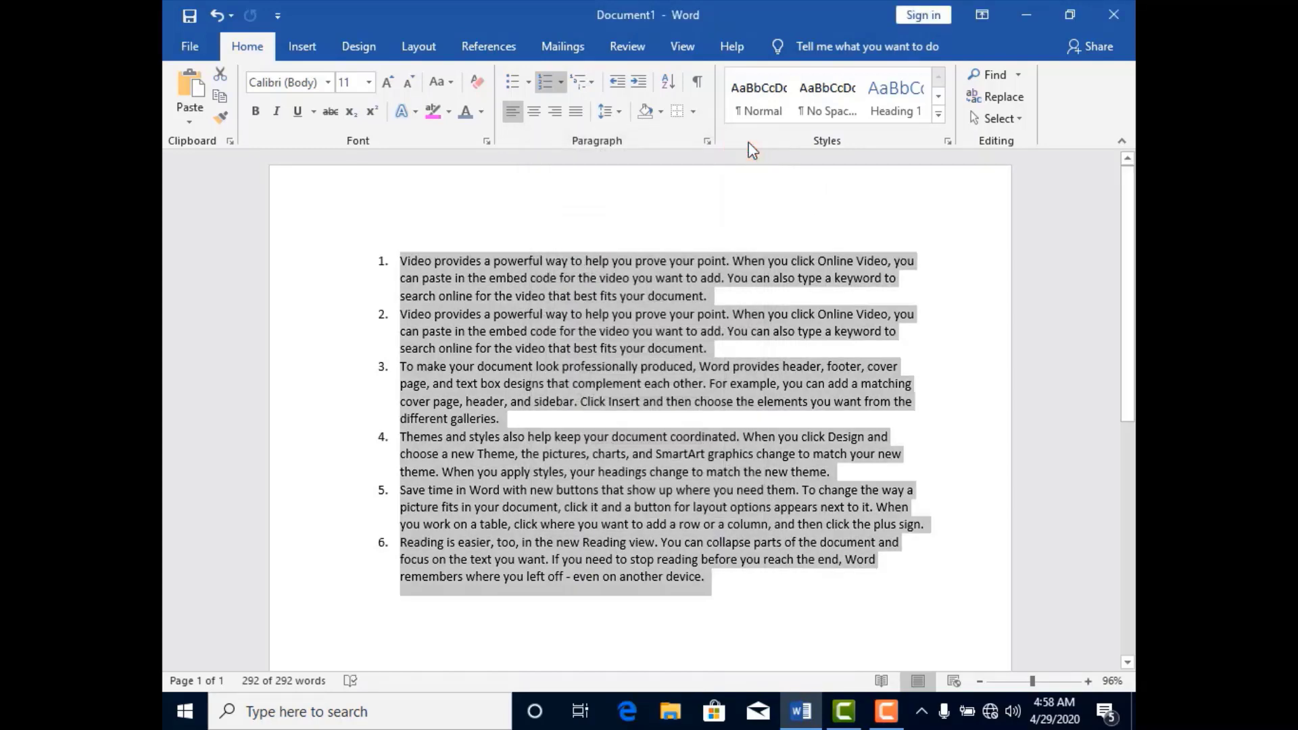
Try the 1) a) i) multilevel list format on the first numbered paragraph, and undo it.
{"action": "left_click", "coordinate": [638, 221]}
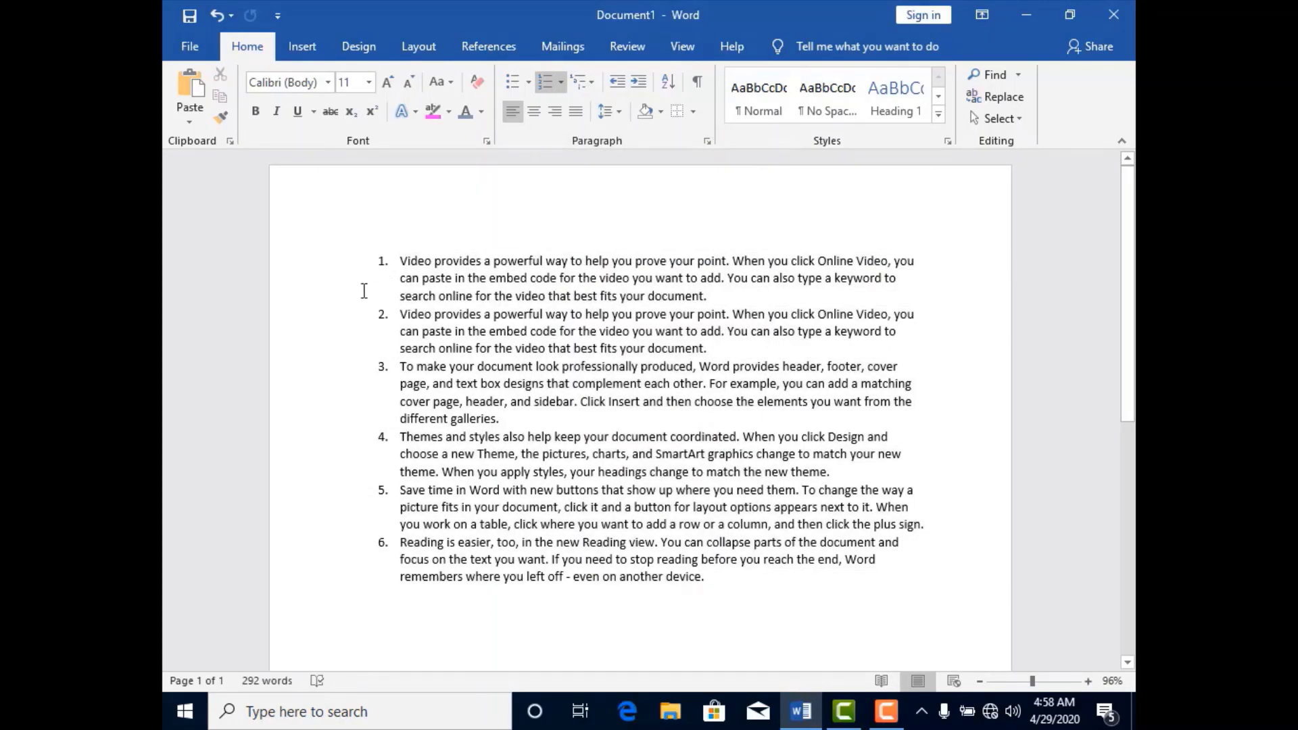
{"action": "left_click_drag", "start_coordinate": [381, 264], "coordinate": [720, 286]}
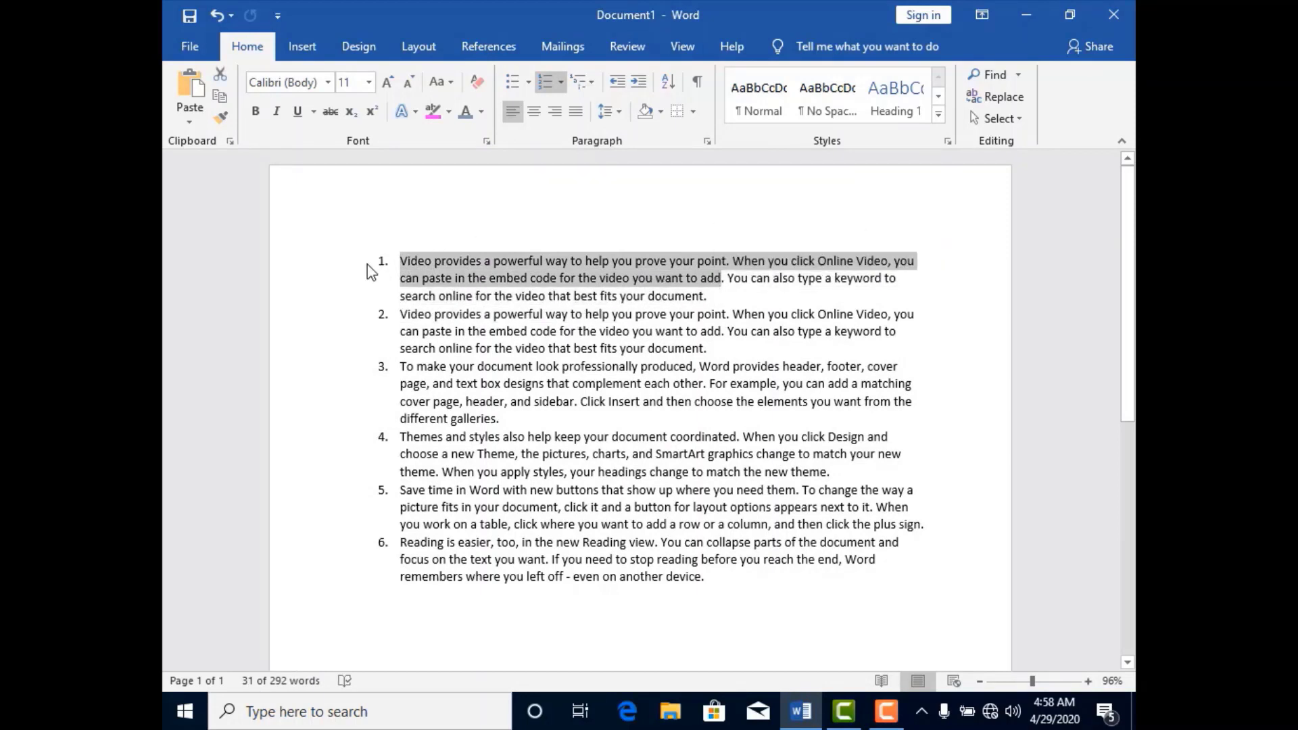
{"action": "left_click_drag", "start_coordinate": [373, 263], "coordinate": [532, 278]}
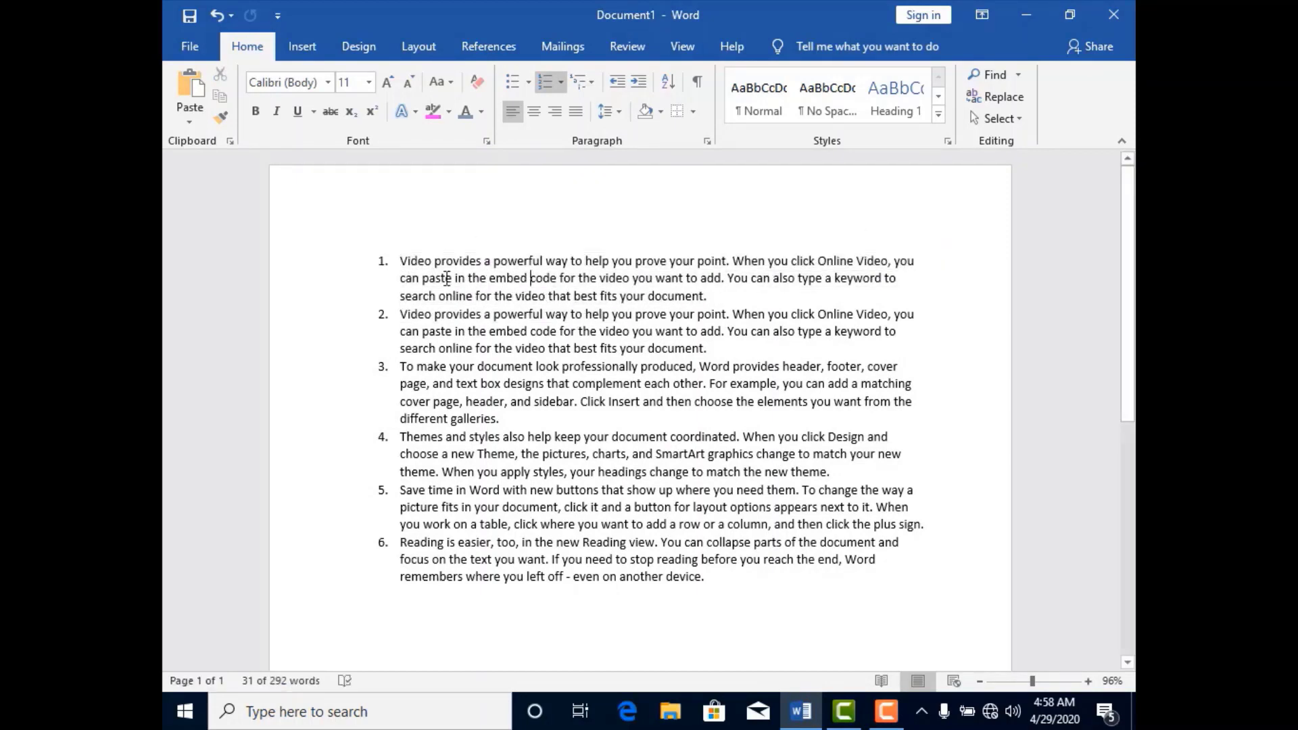
{"action": "left_click_drag", "start_coordinate": [376, 257], "coordinate": [714, 295]}
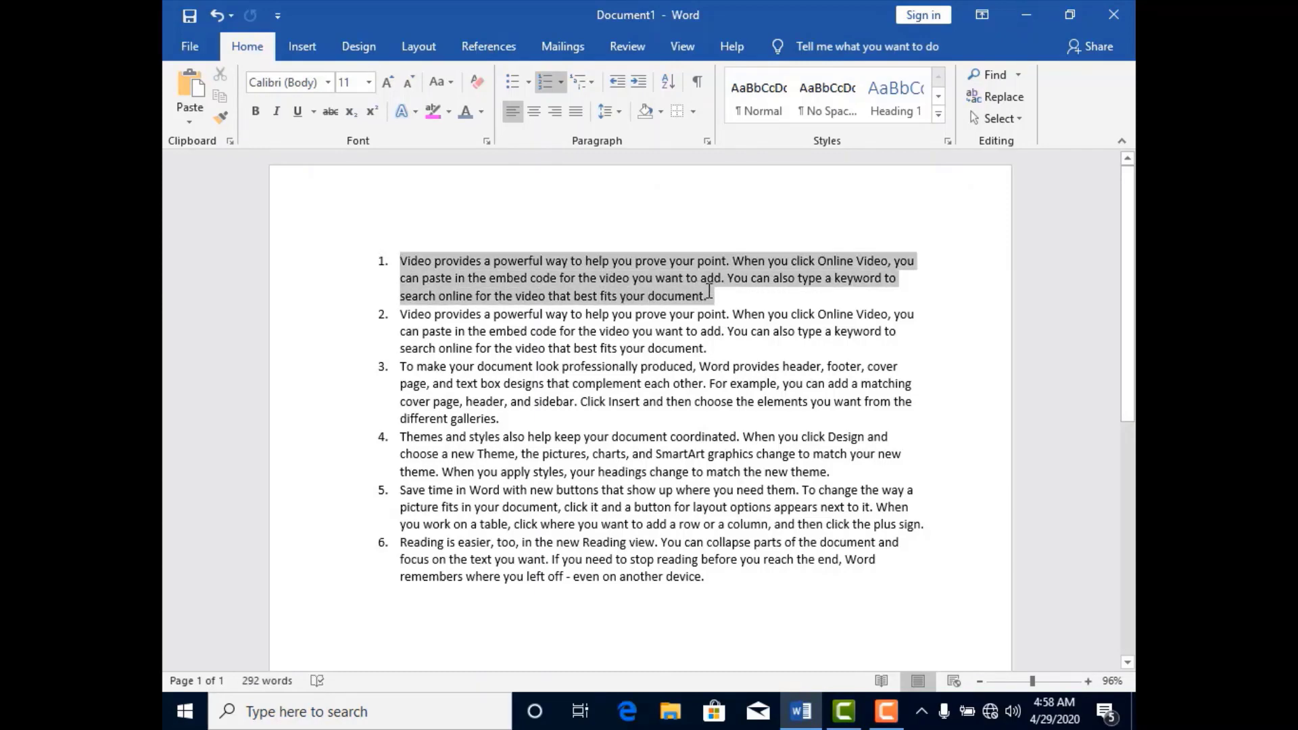
{"action": "left_click", "coordinate": [591, 84]}
{"action": "left_click", "coordinate": [629, 186]}
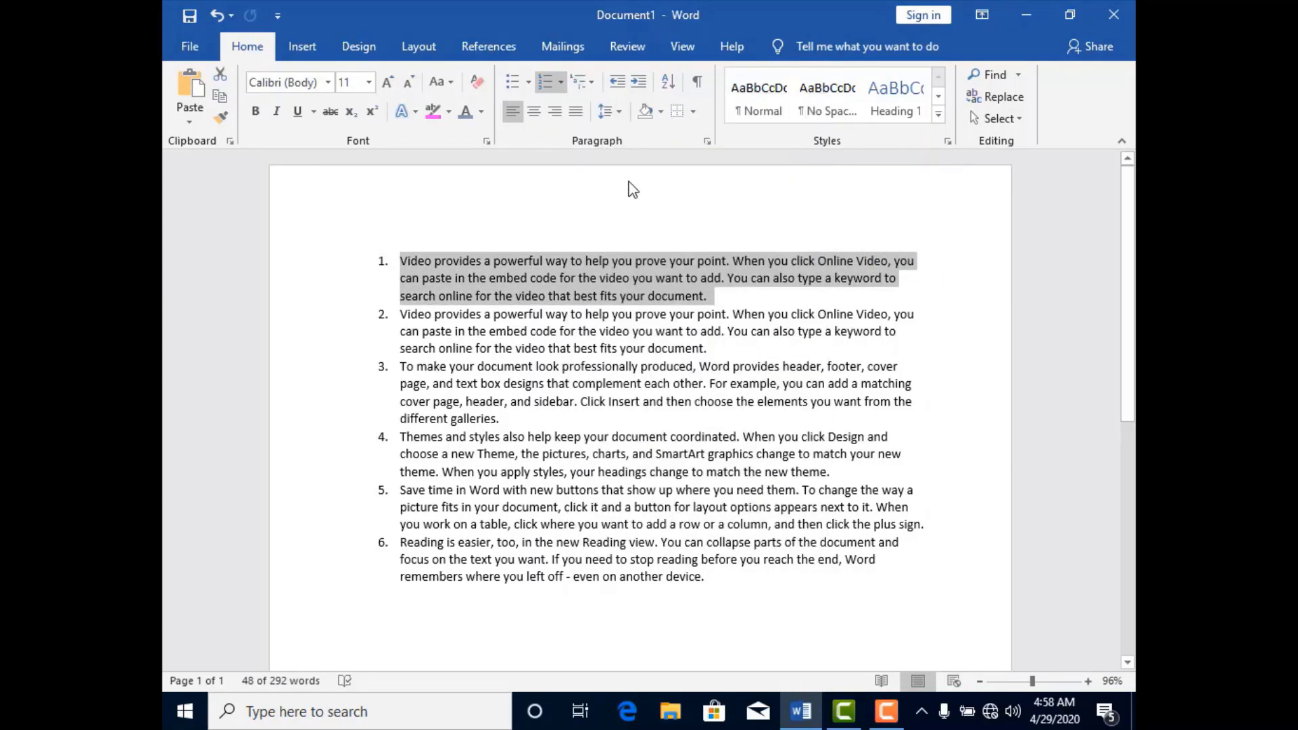
{"action": "left_click", "coordinate": [589, 87]}
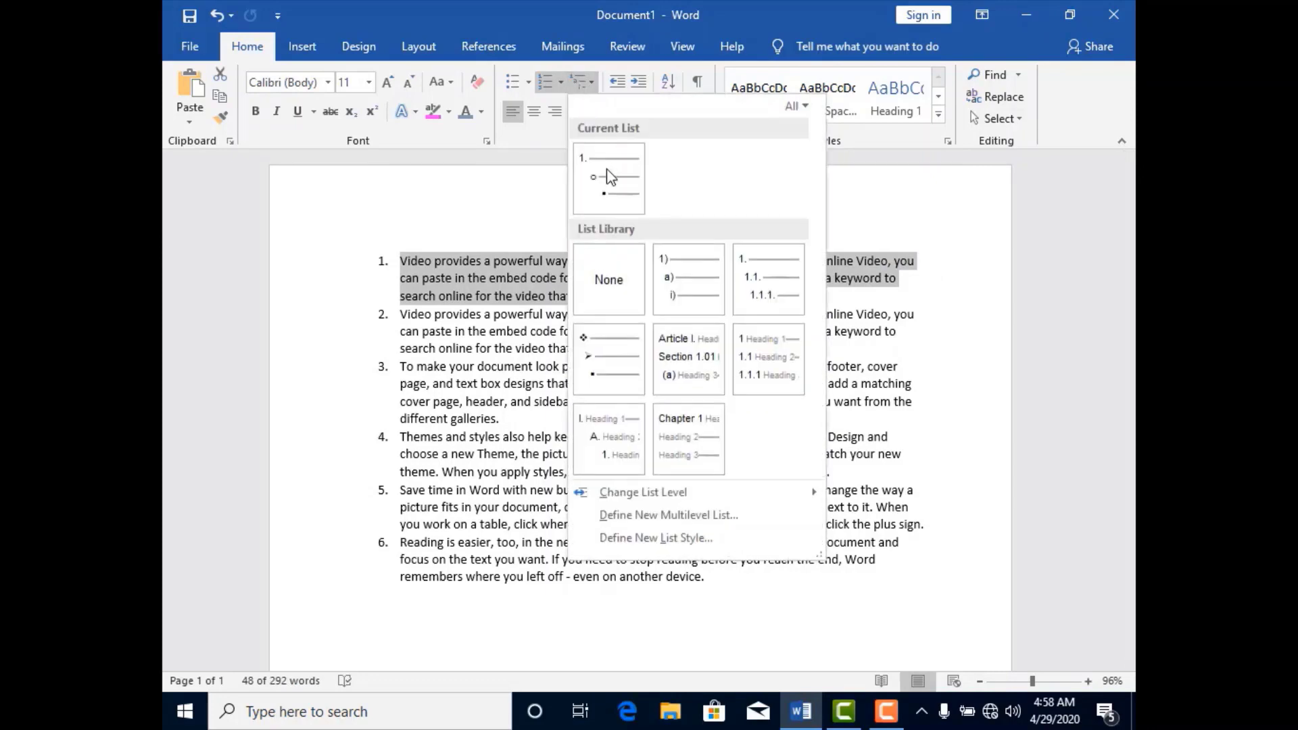
{"action": "left_click", "coordinate": [679, 272]}
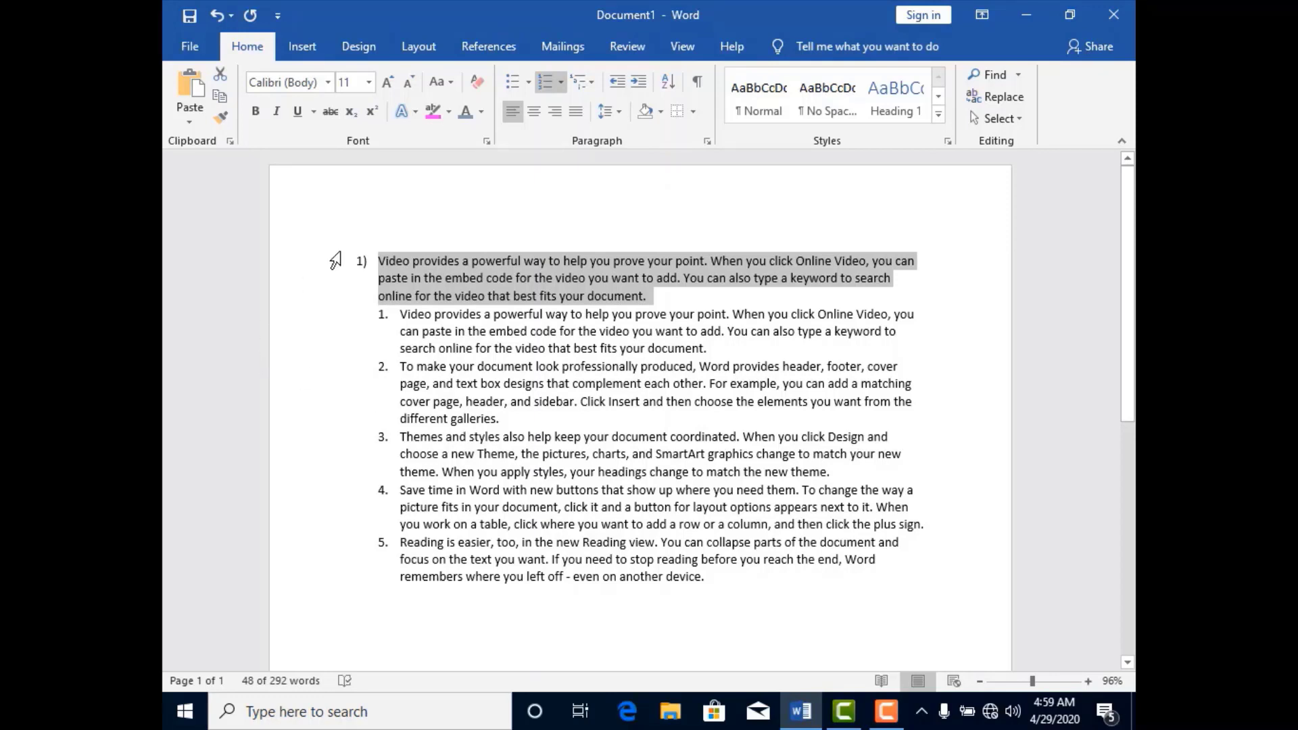
{"action": "key", "text": "ctrl+z"}
Insert an unnumbered line at the left margin above the numbered list with the text "Title".
{"action": "left_click", "coordinate": [400, 240]}
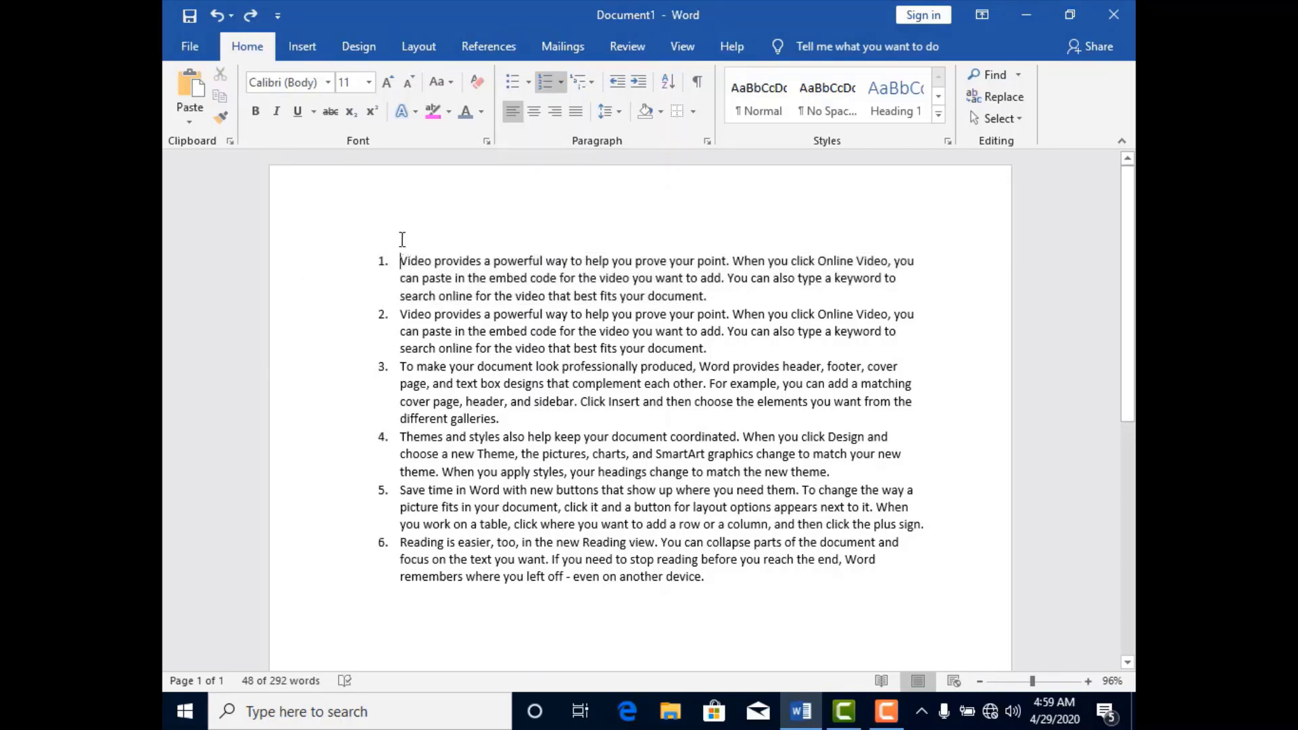
{"action": "key", "text": "Return"}
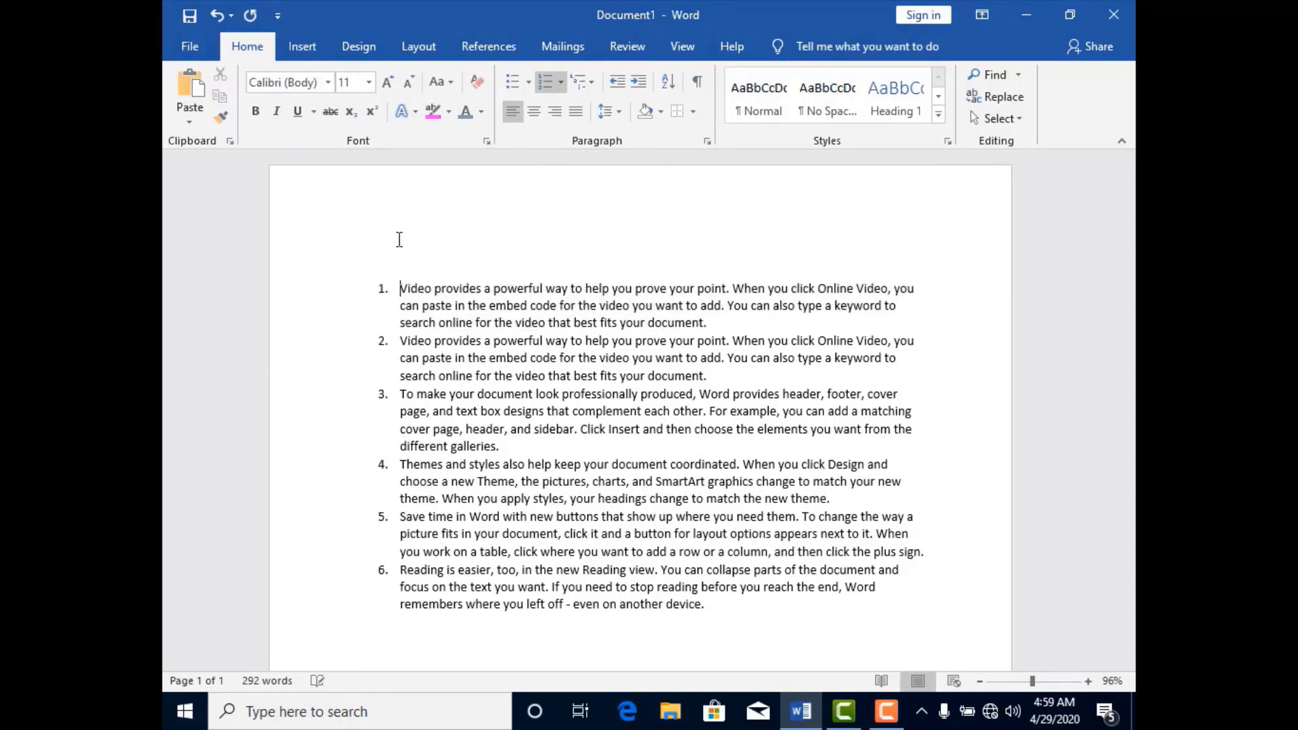
{"action": "left_click", "coordinate": [411, 290]}
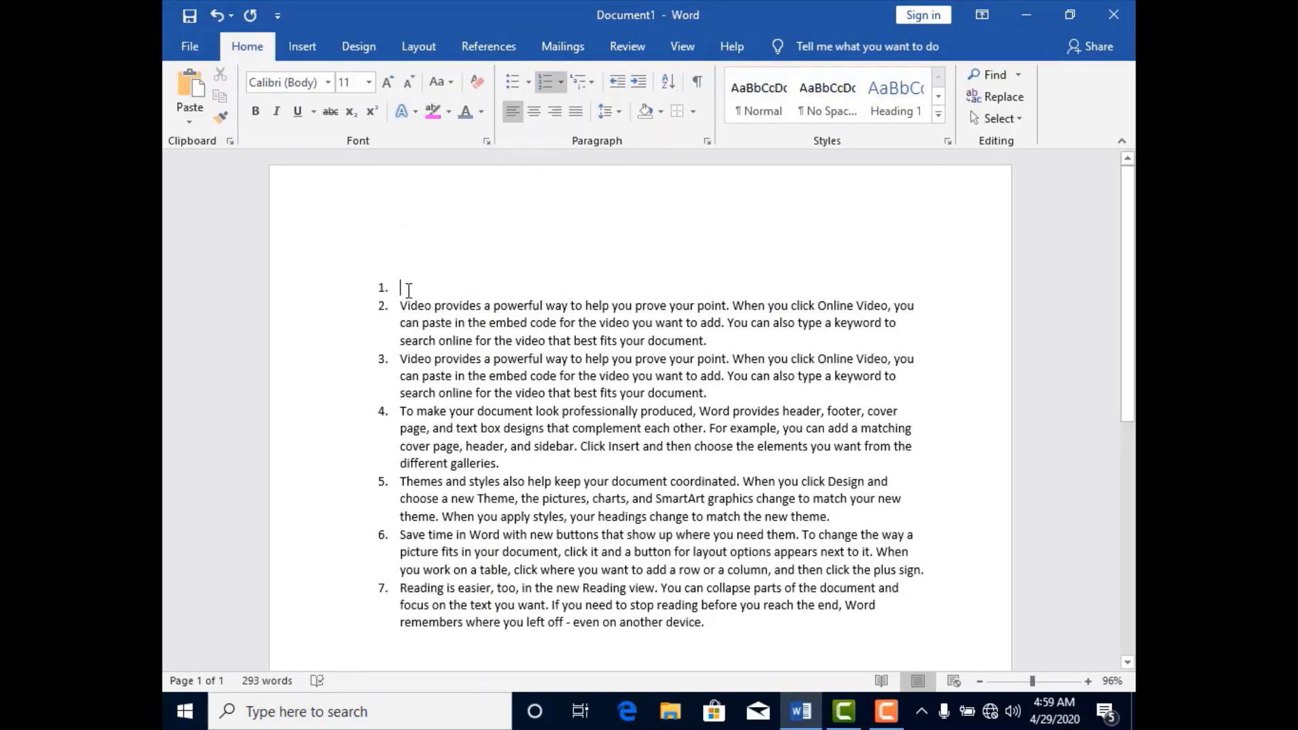
{"action": "key", "text": "BackSpace"}
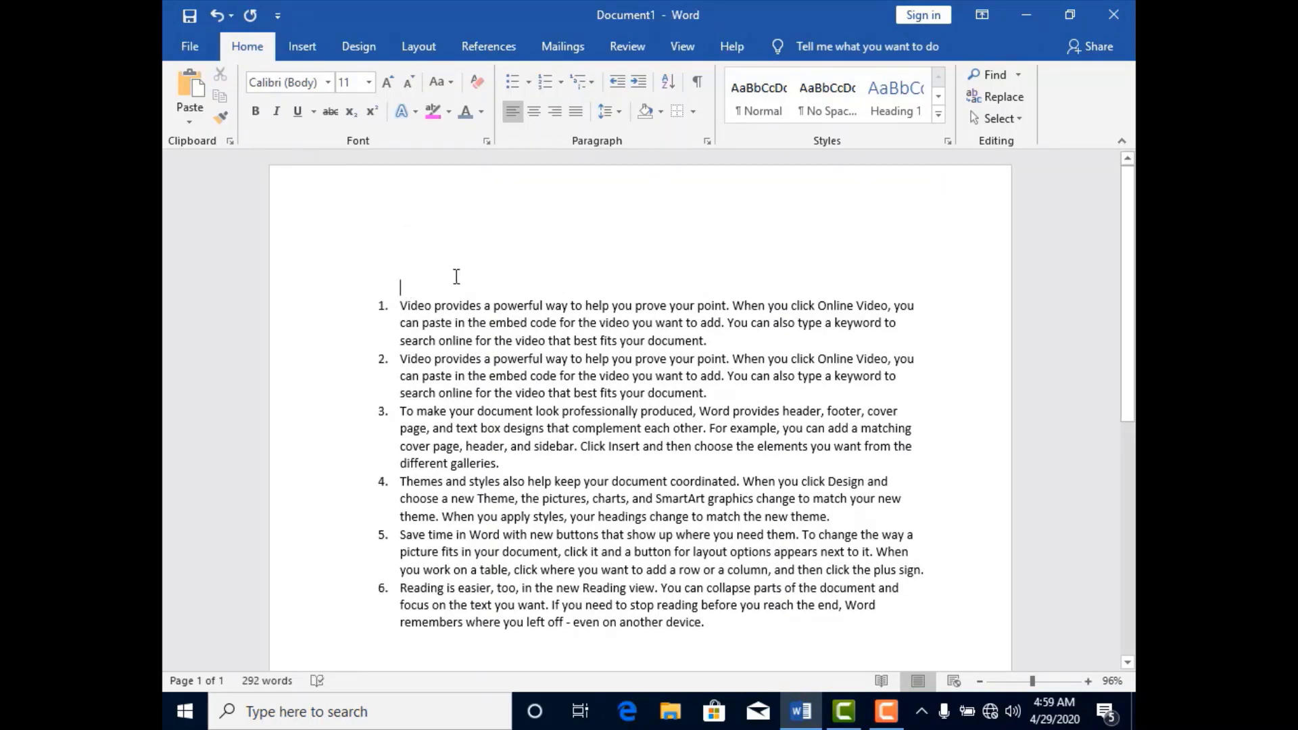
{"action": "key", "text": "BackSpace"}
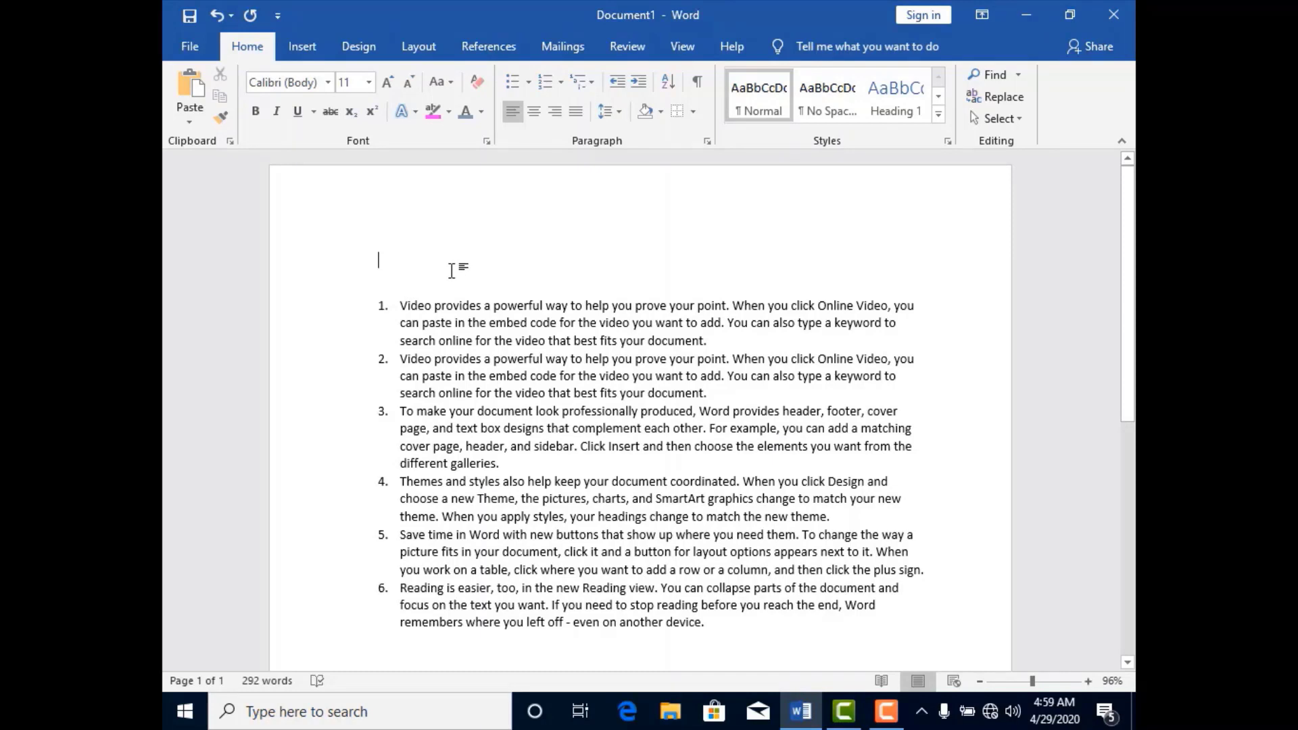
{"action": "type", "text": "Ti"}
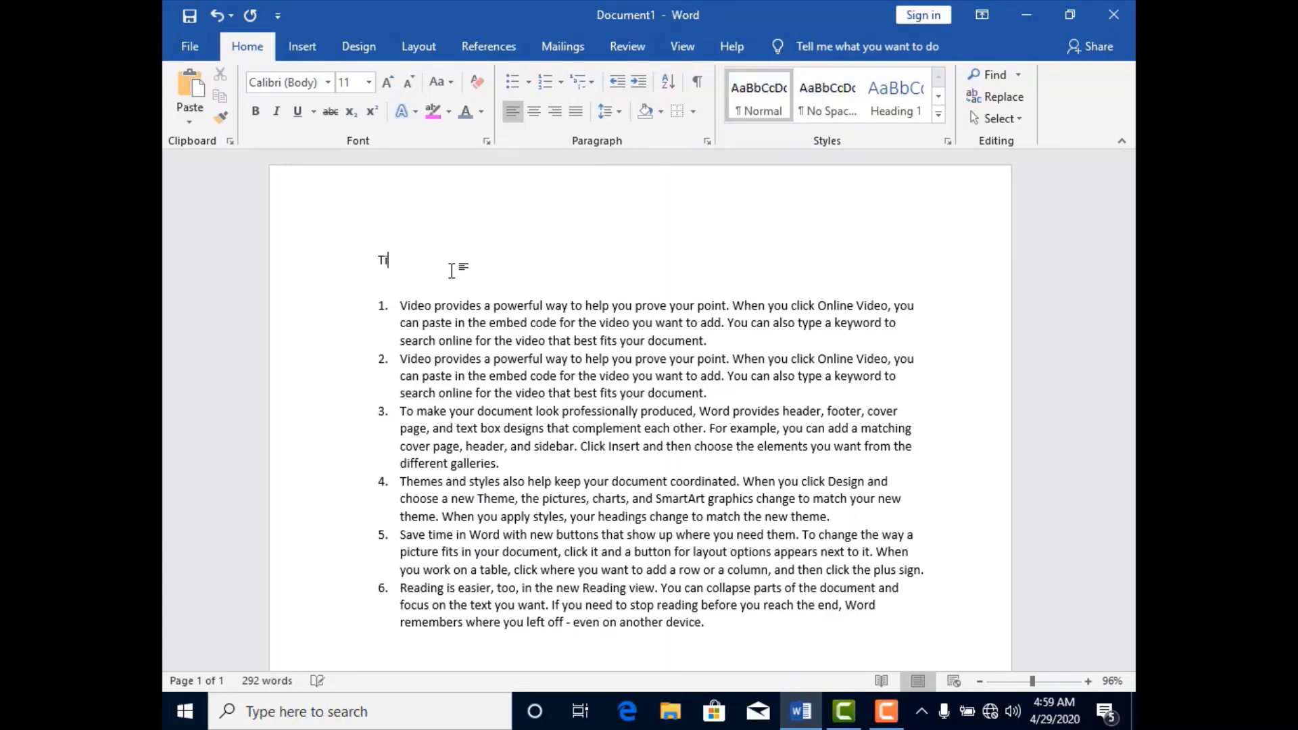
{"action": "type", "text": "tlr"}
{"action": "key", "text": "BackSpace"}
{"action": "type", "text": "e"}
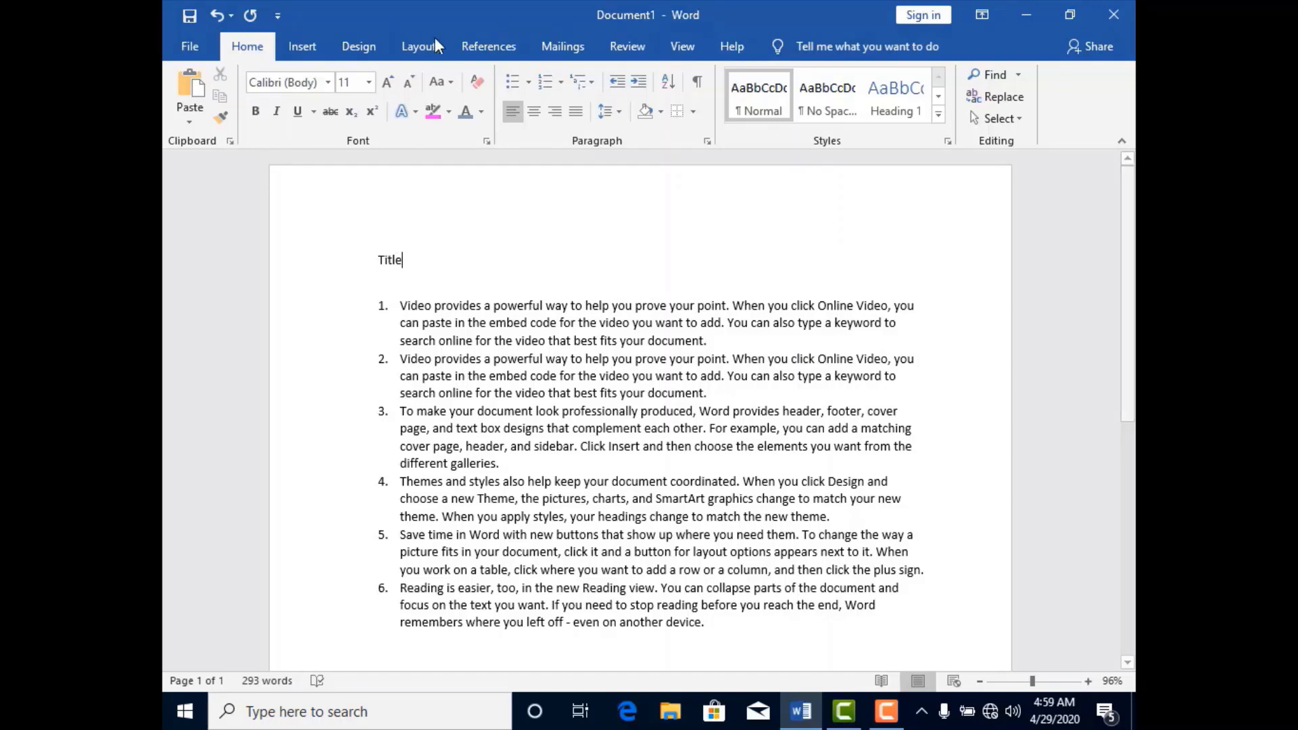
Try left, centre and right alignment on the Title line, and settle on justified alignment.
{"action": "left_click", "coordinate": [517, 114]}
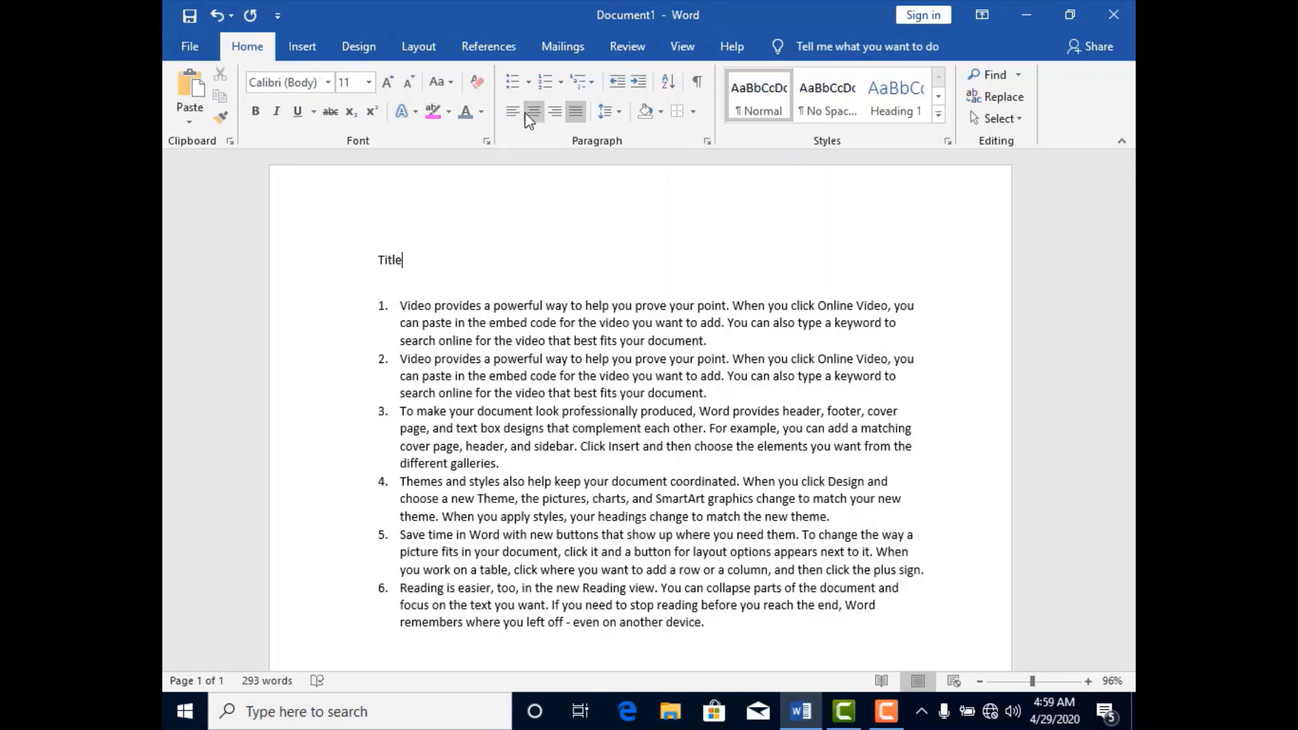
{"action": "left_click", "coordinate": [527, 112]}
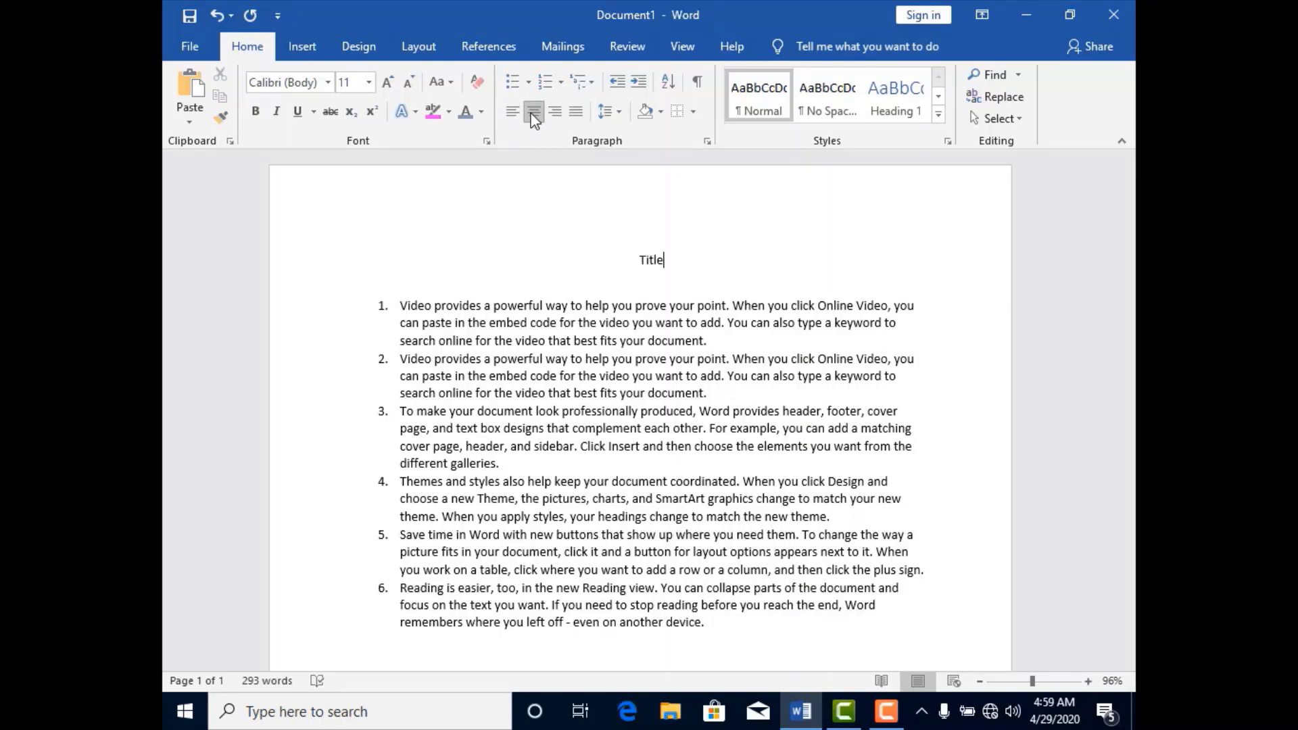
{"action": "left_click", "coordinate": [553, 112]}
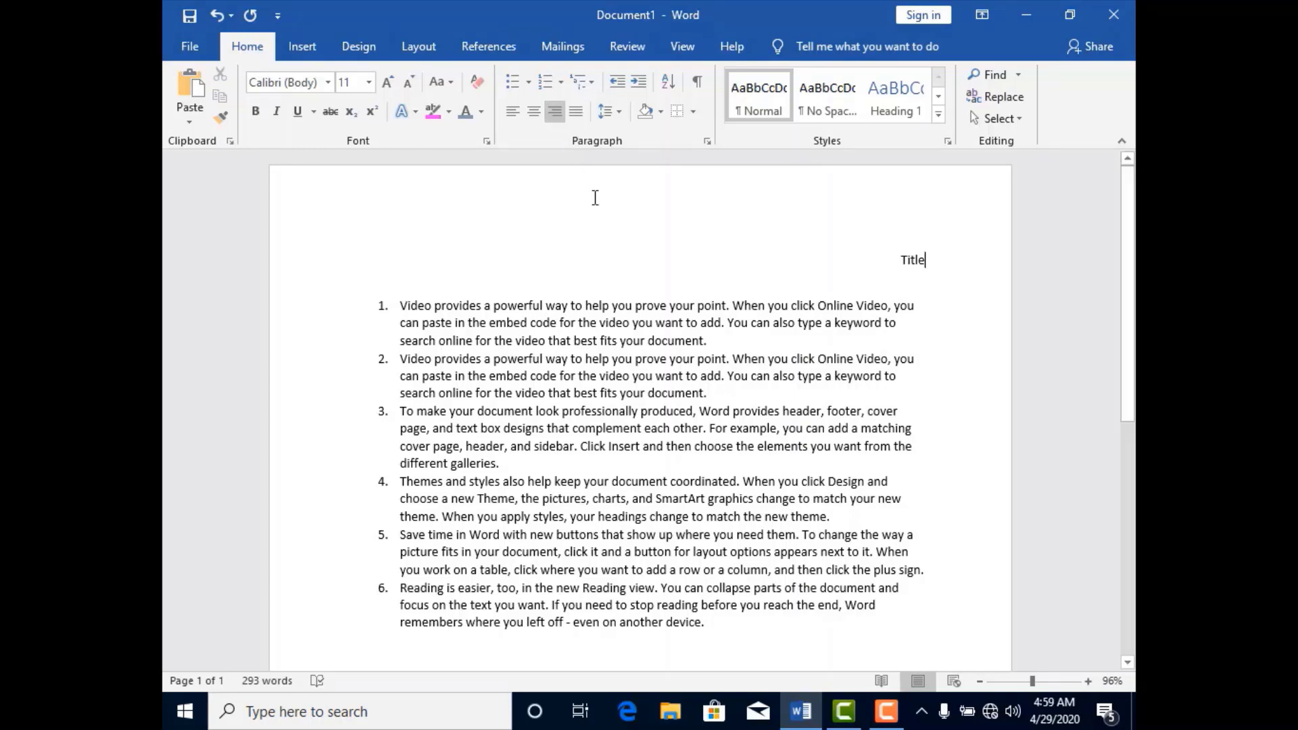
{"action": "left_click", "coordinate": [576, 113]}
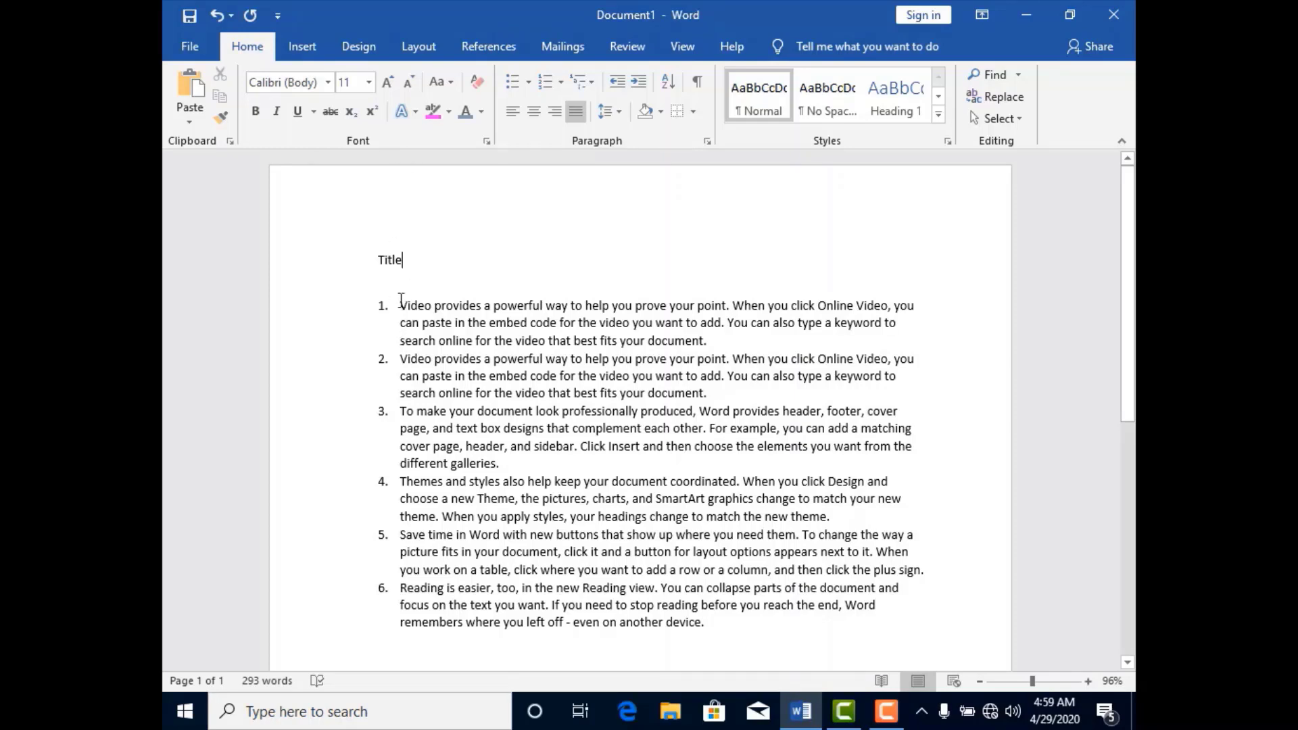
Justify all six paragraphs of the numbered list, and clear the selection.
{"action": "left_click_drag", "start_coordinate": [401, 299], "coordinate": [727, 629]}
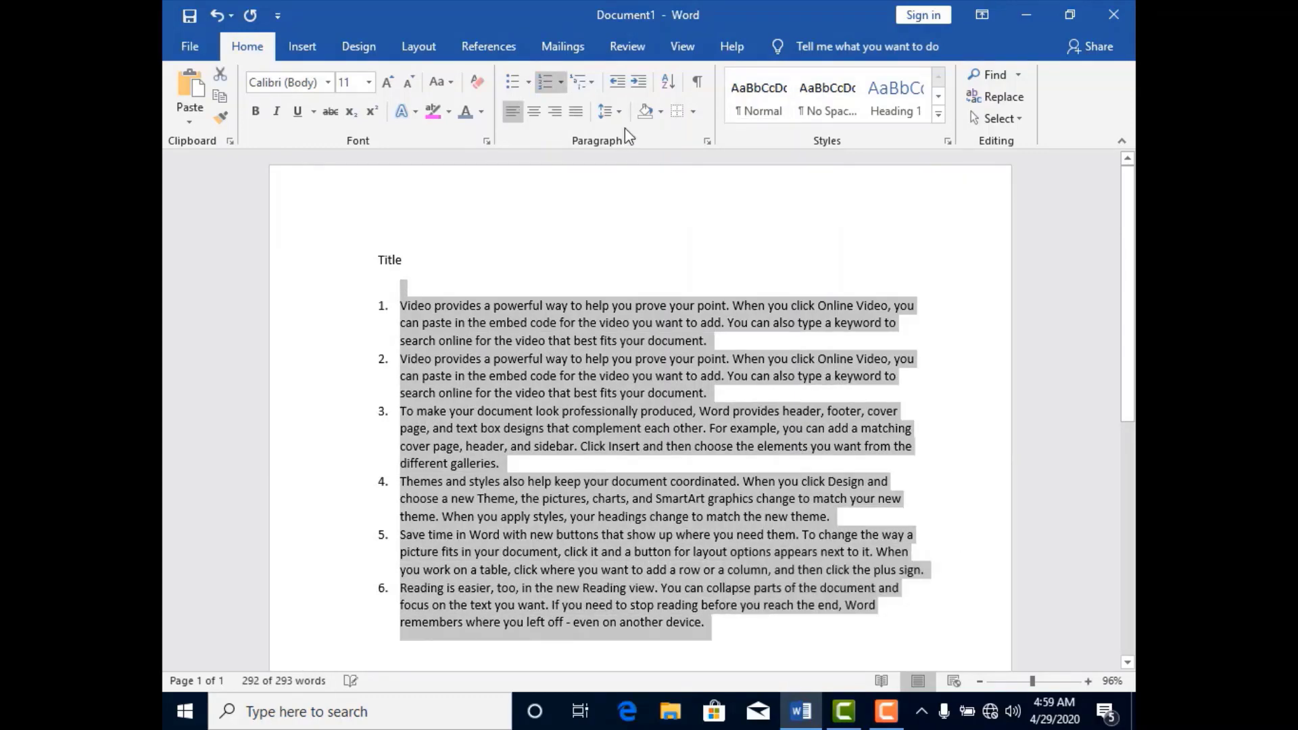
{"action": "left_click", "coordinate": [576, 110]}
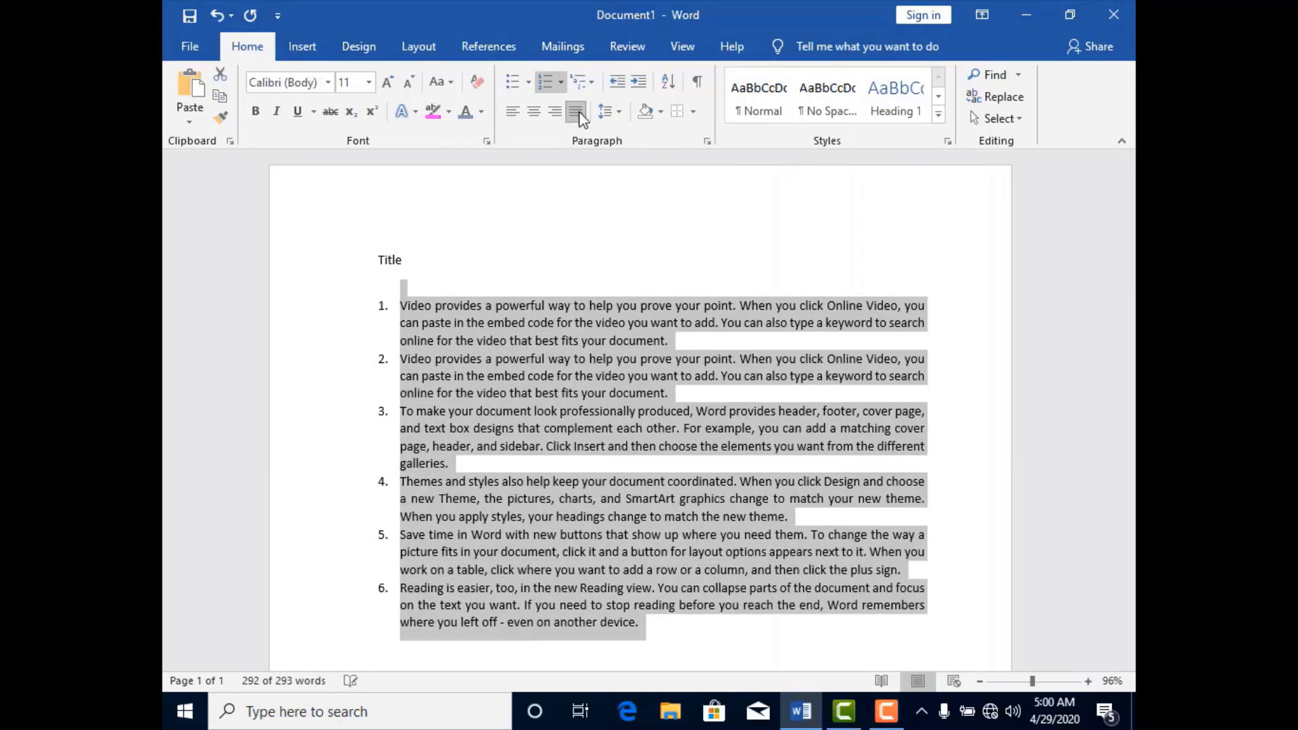
{"action": "left_click", "coordinate": [743, 247]}
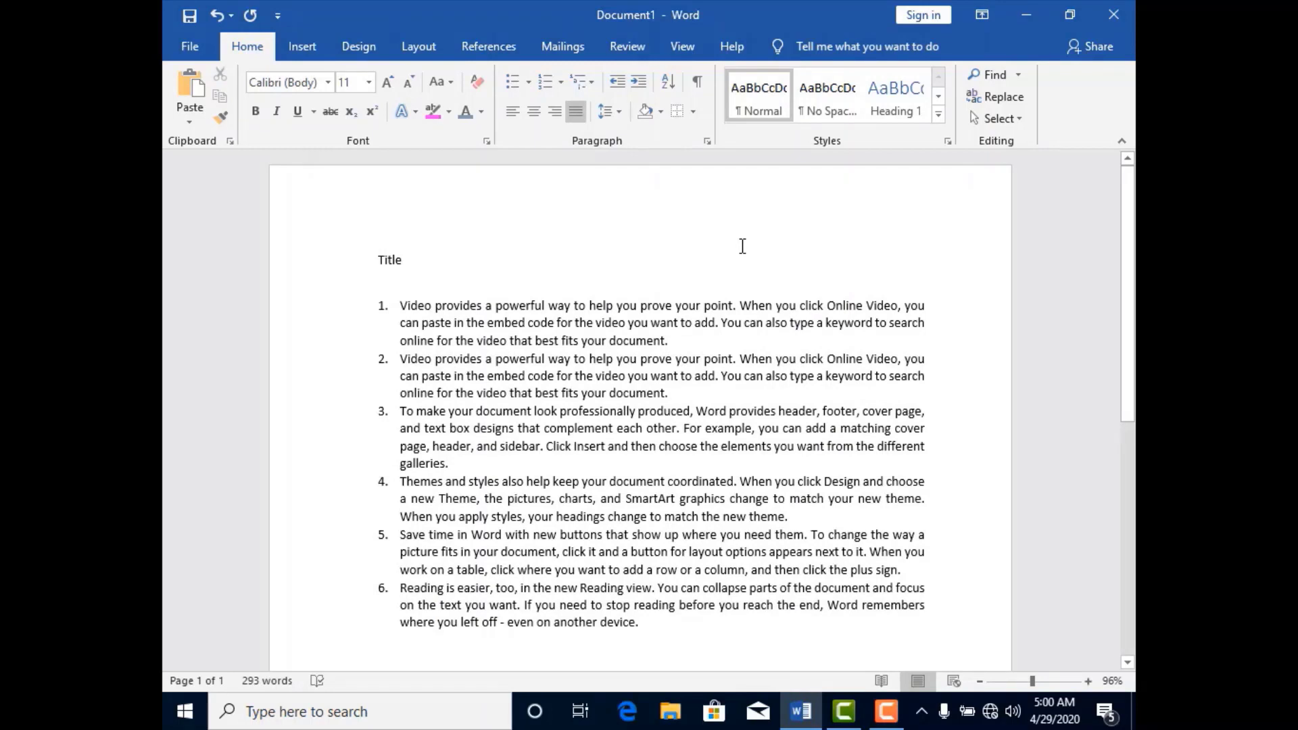
Decrease the Title line's indent by one level, and increase it by five levels.
{"action": "left_click", "coordinate": [618, 84]}
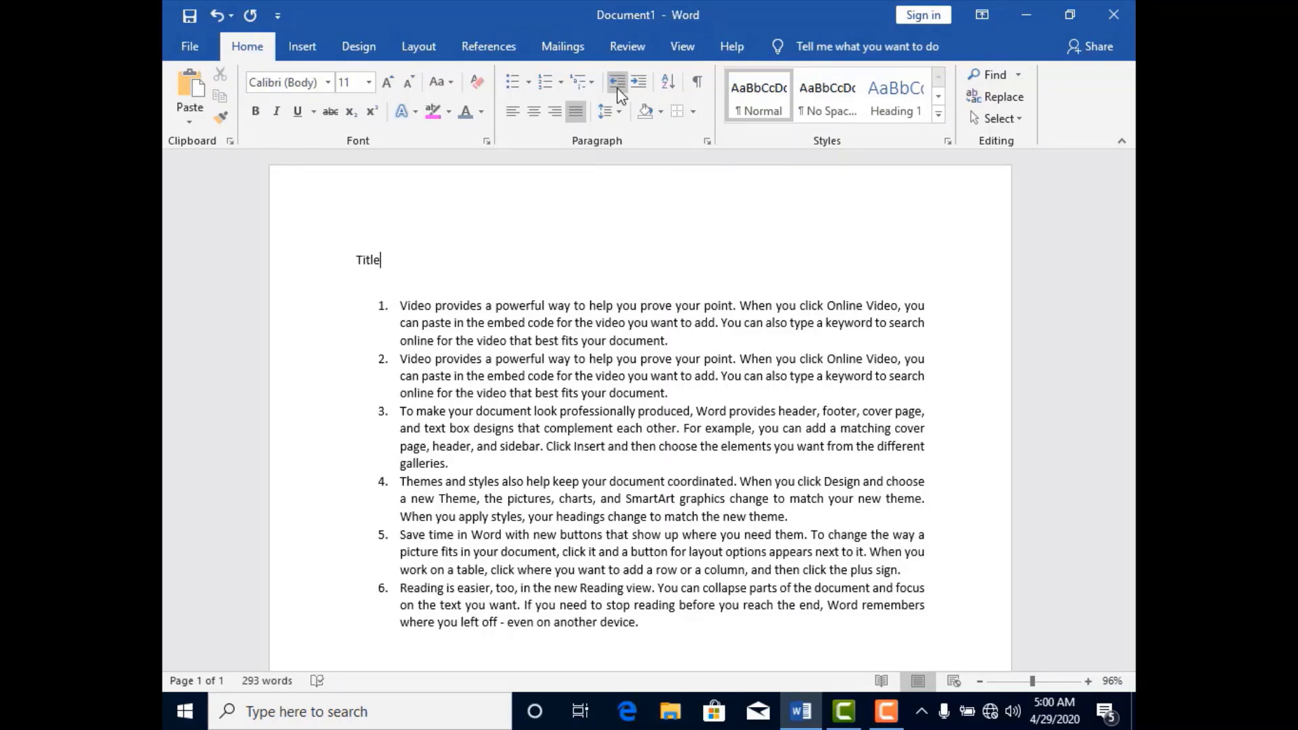
{"action": "mouse_move", "coordinate": [277, 278]}
{"action": "left_mouse_down"}
{"action": "mouse_move", "coordinate": [355, 351]}
{"action": "mouse_move", "coordinate": [349, 559]}
{"action": "left_mouse_up"}
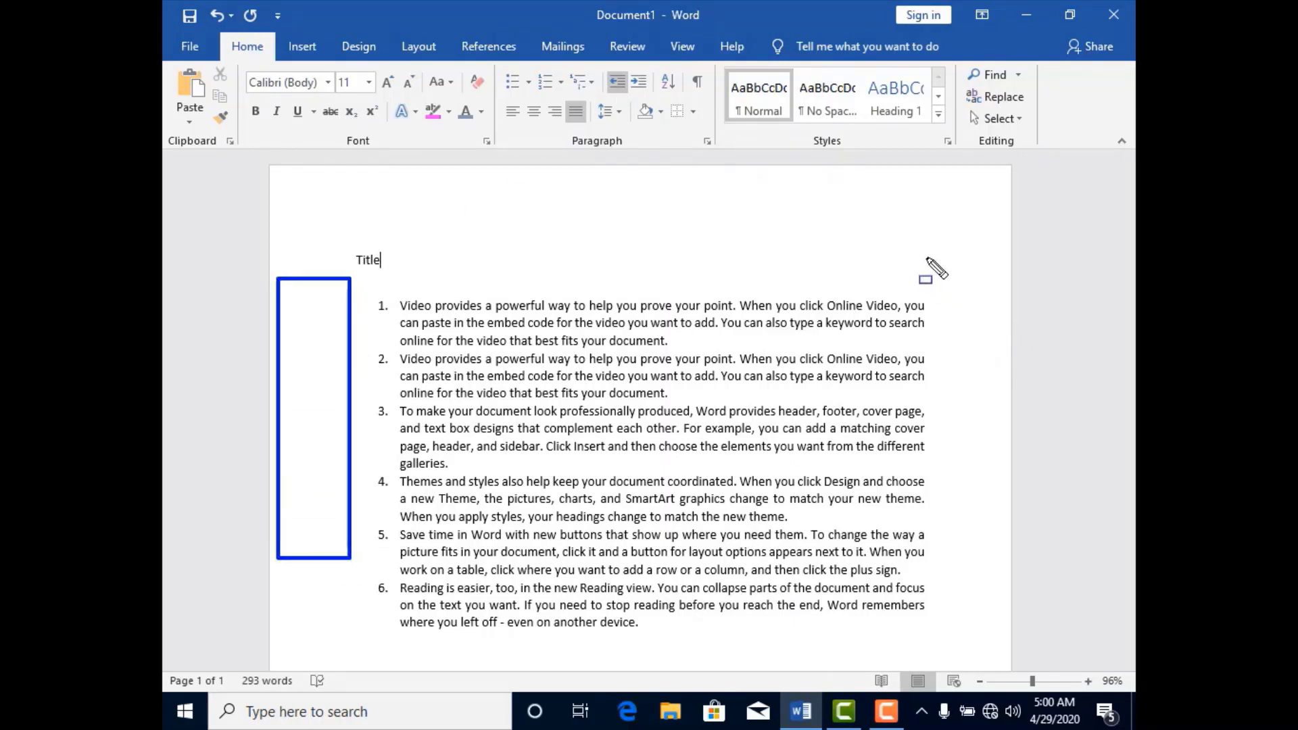
{"action": "mouse_move", "coordinate": [926, 257]}
{"action": "left_mouse_down"}
{"action": "mouse_move", "coordinate": [971, 512]}
{"action": "mouse_move", "coordinate": [1009, 631]}
{"action": "left_mouse_up"}
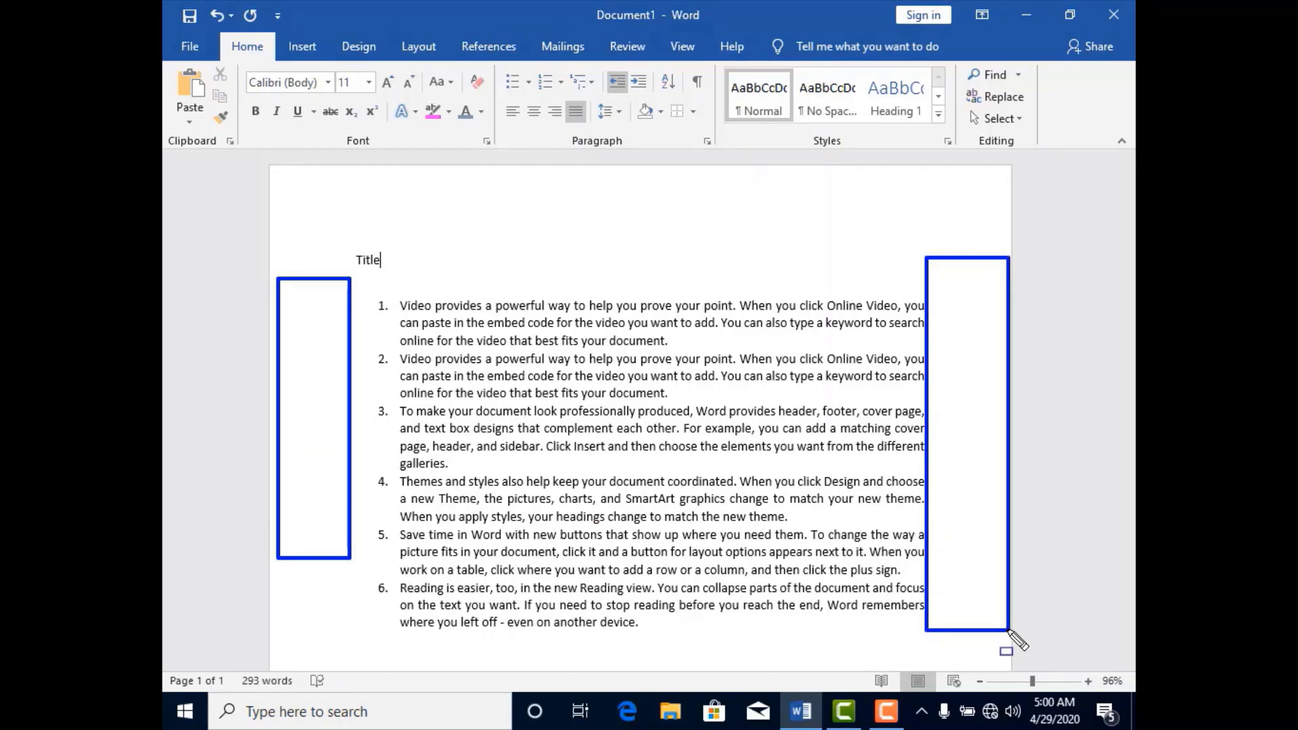
{"action": "key", "text": "Escape"}
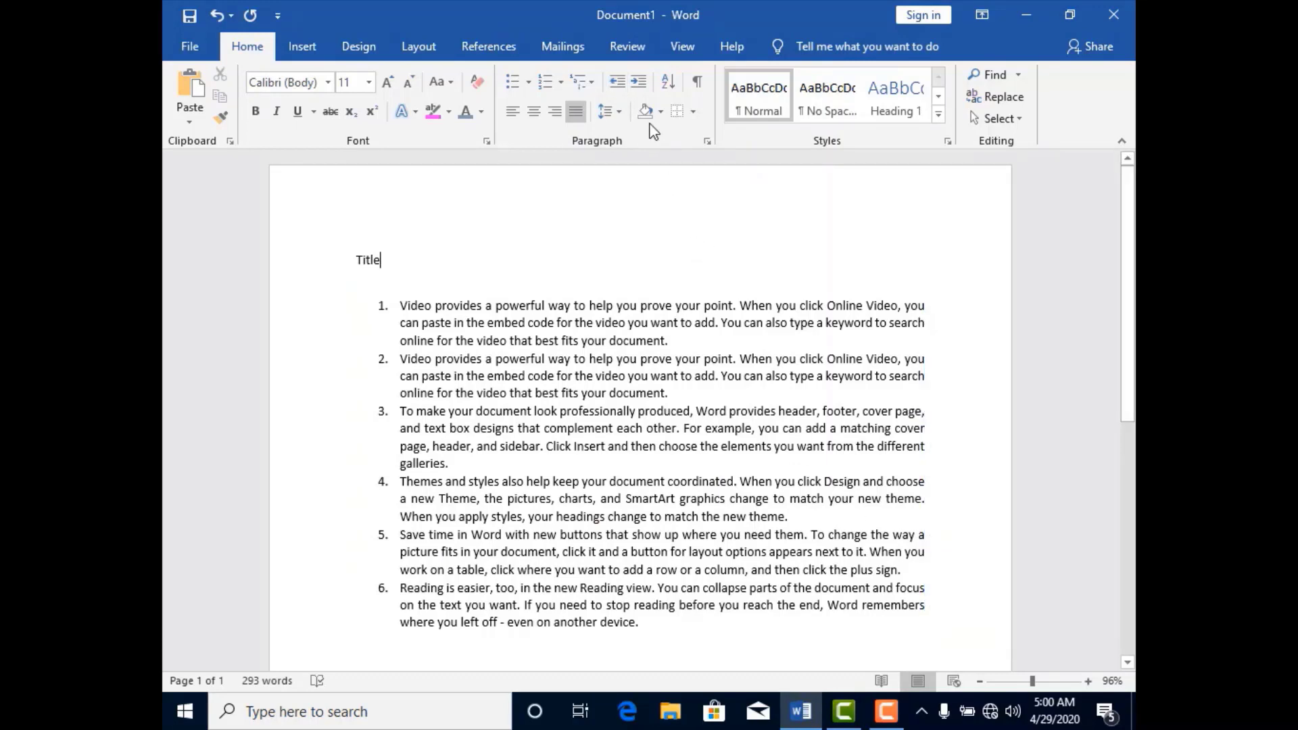
{"action": "left_click", "coordinate": [639, 87]}
{"action": "left_click", "coordinate": [640, 87]}
{"action": "left_click", "coordinate": [640, 87]}
{"action": "left_click", "coordinate": [640, 87]}
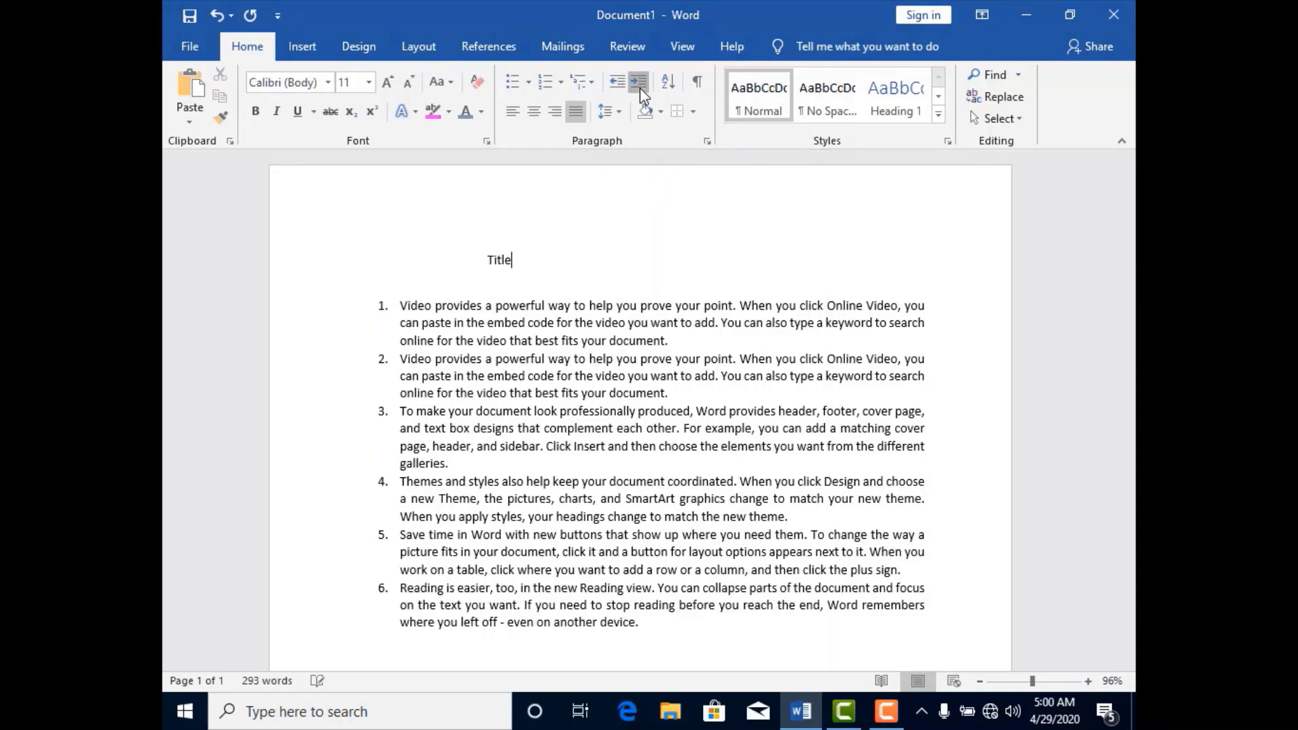
{"action": "left_click", "coordinate": [640, 87]}
{"action": "left_click", "coordinate": [639, 87]}
Try larger indents on the six-paragraph numbered list, and settle on a reduced indent with its text at the page's left margin.
{"action": "left_click_drag", "start_coordinate": [389, 303], "coordinate": [470, 508]}
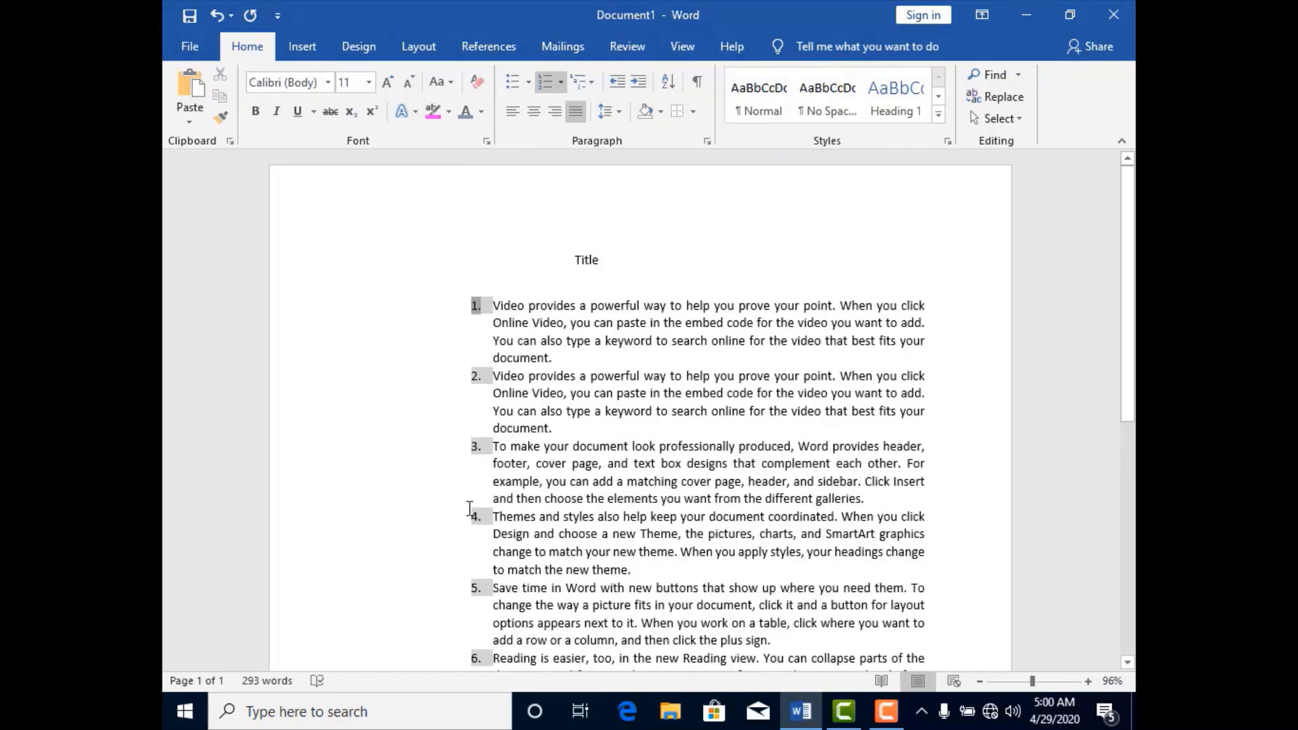
{"action": "key", "text": "ctrl+z"}
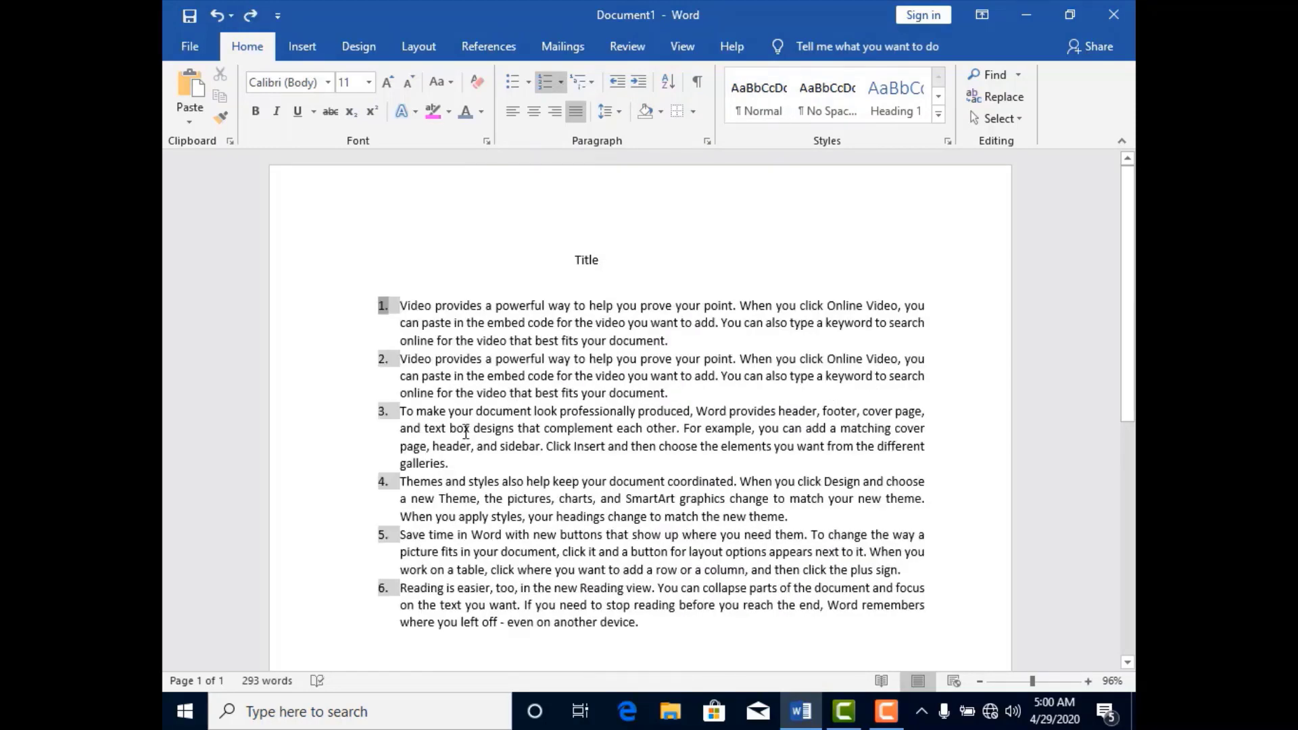
{"action": "left_click_drag", "start_coordinate": [641, 627], "coordinate": [403, 271]}
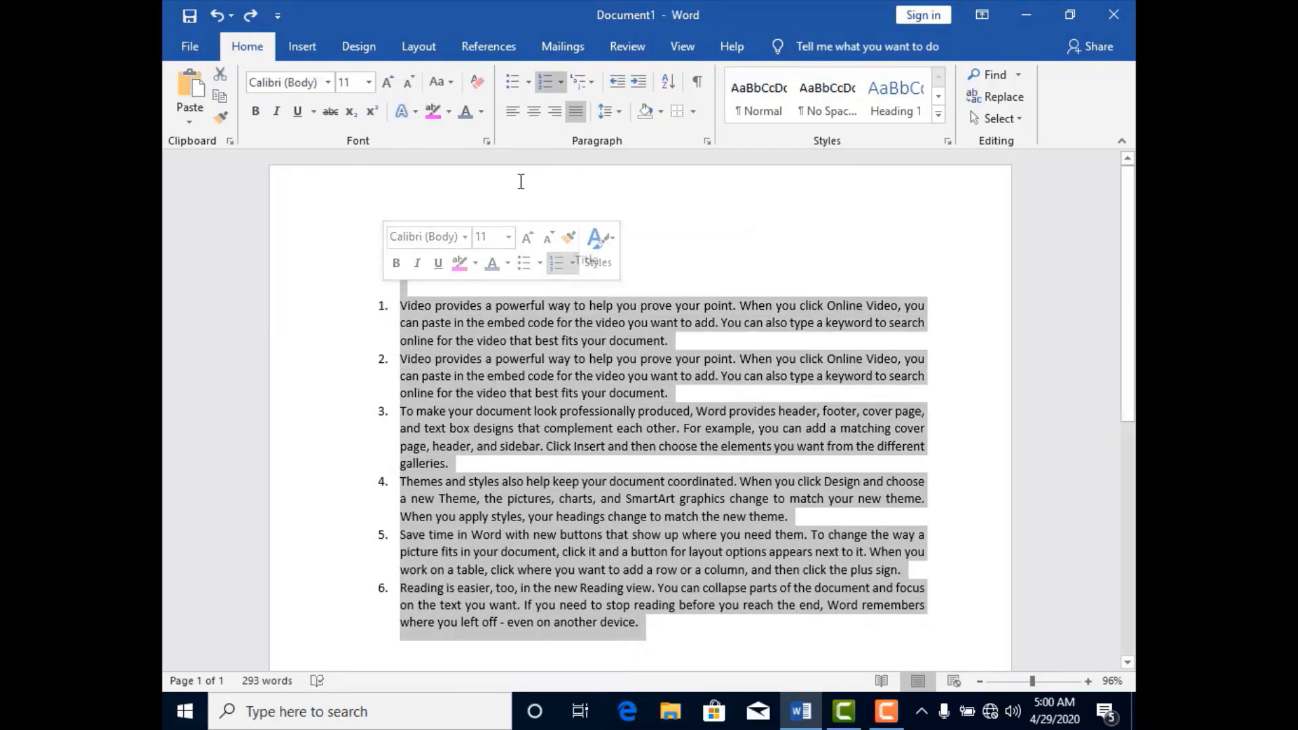
{"action": "left_click", "coordinate": [639, 81]}
{"action": "left_click", "coordinate": [638, 81]}
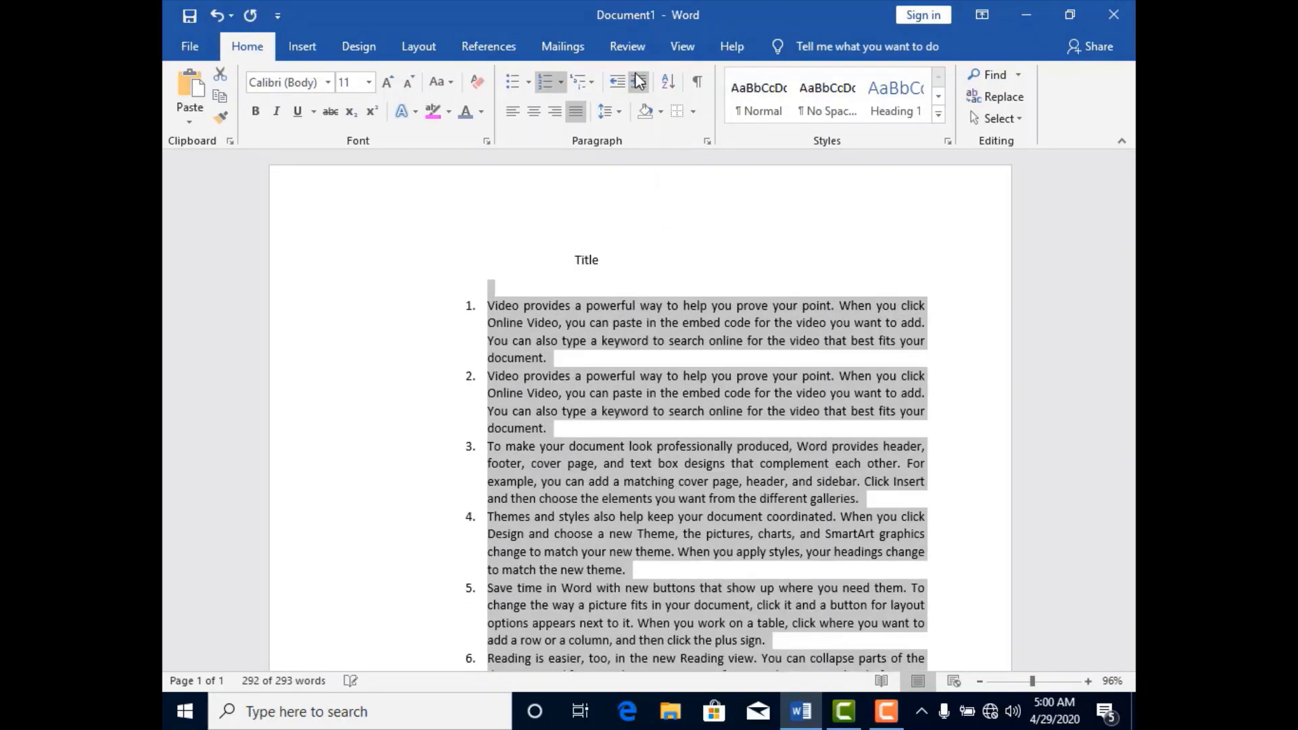
{"action": "left_click", "coordinate": [638, 81]}
{"action": "left_click", "coordinate": [614, 86]}
{"action": "left_click", "coordinate": [614, 86]}
{"action": "left_click", "coordinate": [614, 87]}
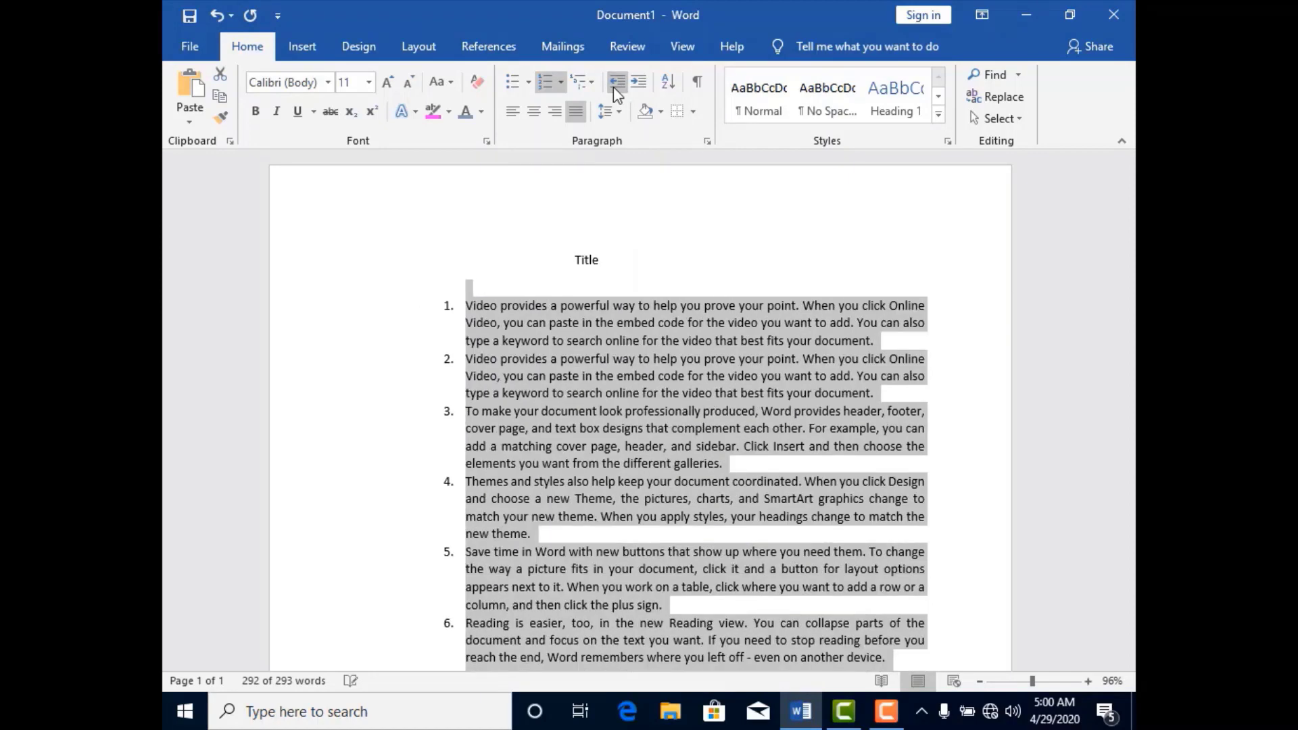
{"action": "left_click", "coordinate": [613, 87]}
{"action": "left_click", "coordinate": [614, 86]}
{"action": "left_click", "coordinate": [614, 87]}
{"action": "left_click", "coordinate": [614, 86]}
{"action": "left_click", "coordinate": [613, 87]}
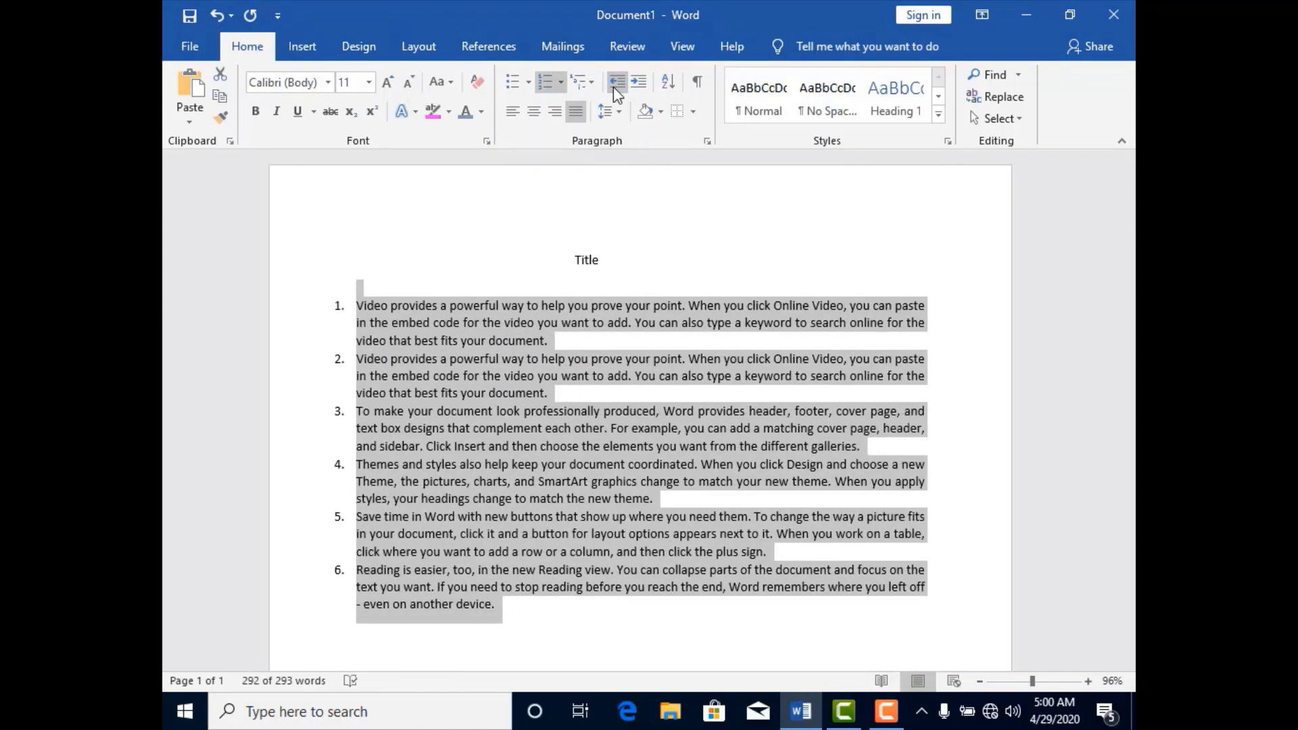
Examine the Sort Text settings and the sort-by choices for the numbered list, and cancel without sorting.
{"action": "left_click", "coordinate": [671, 87]}
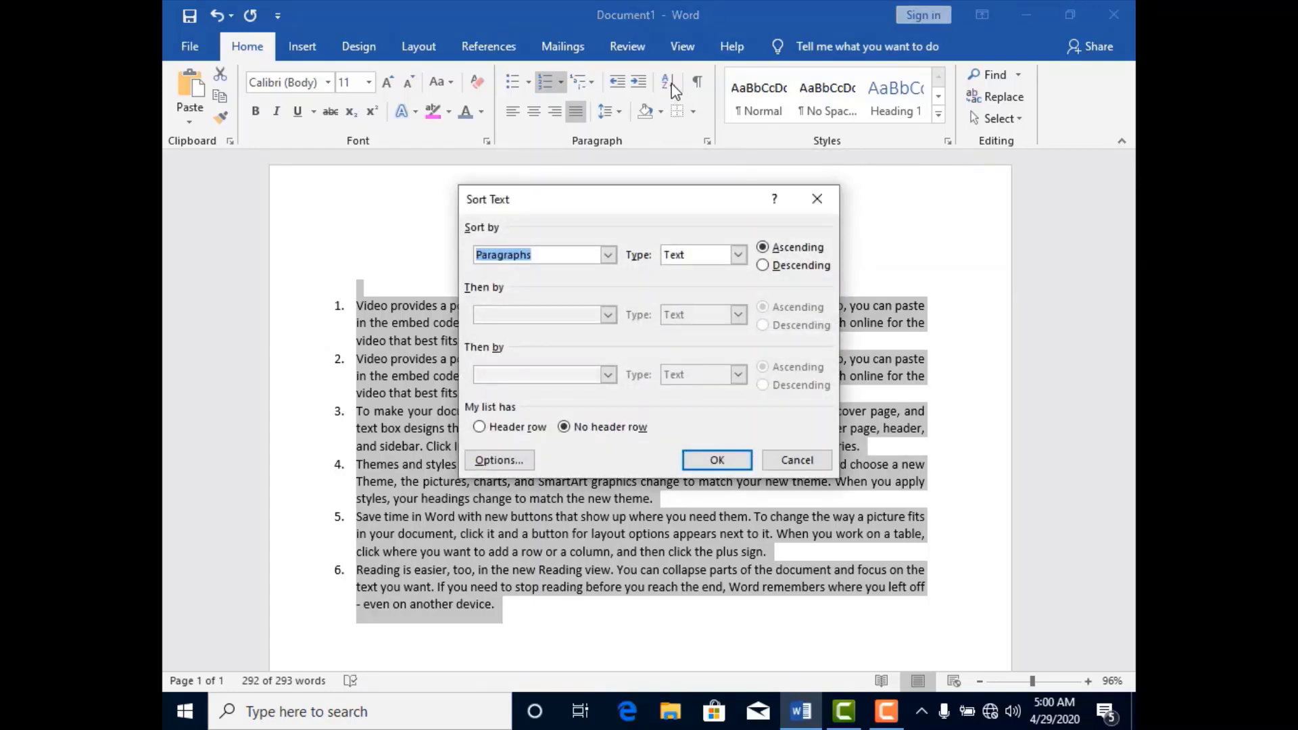
{"action": "left_click", "coordinate": [608, 260]}
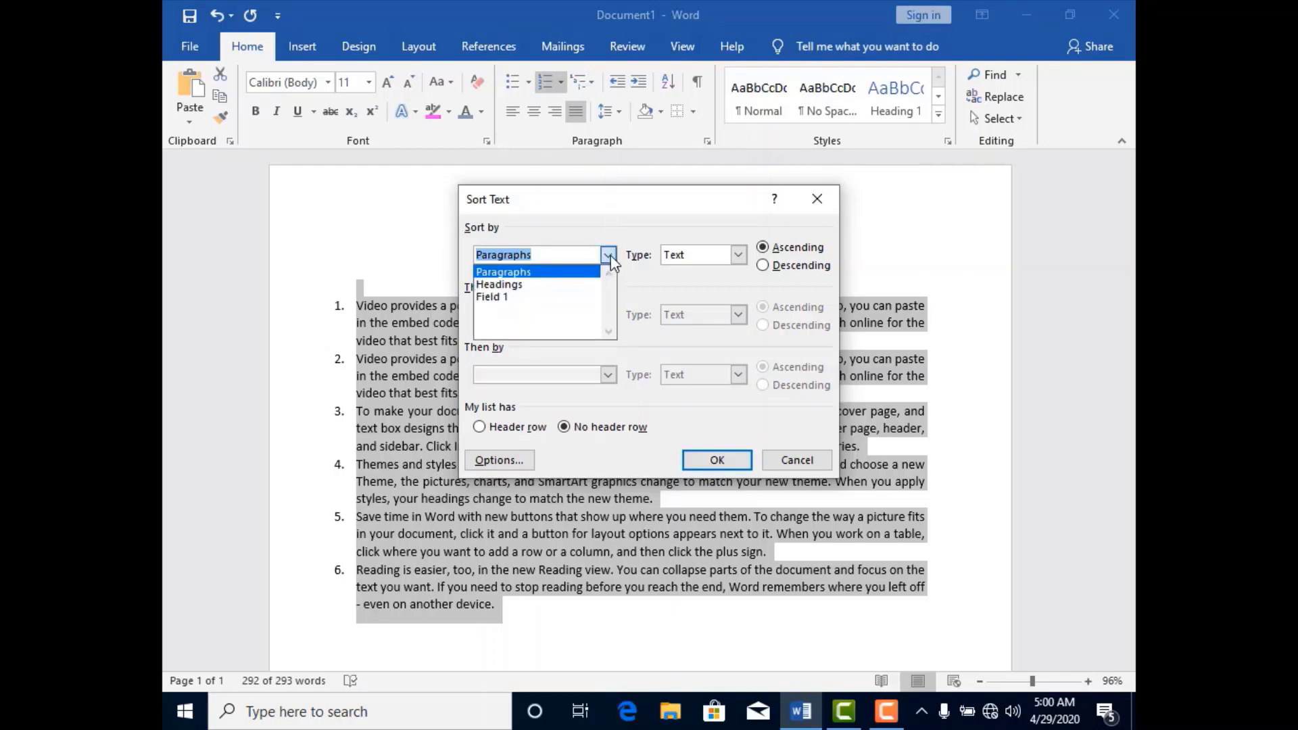
{"action": "left_click", "coordinate": [609, 260]}
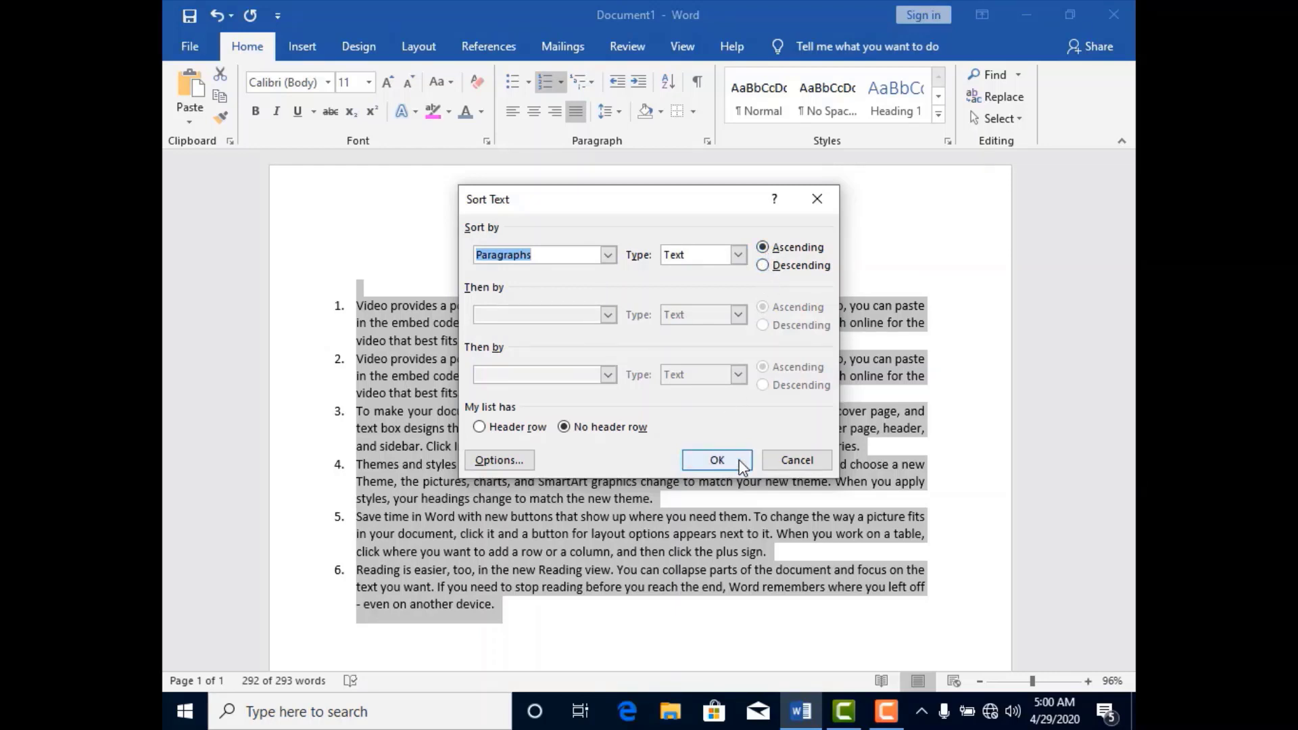
{"action": "left_click", "coordinate": [785, 460]}
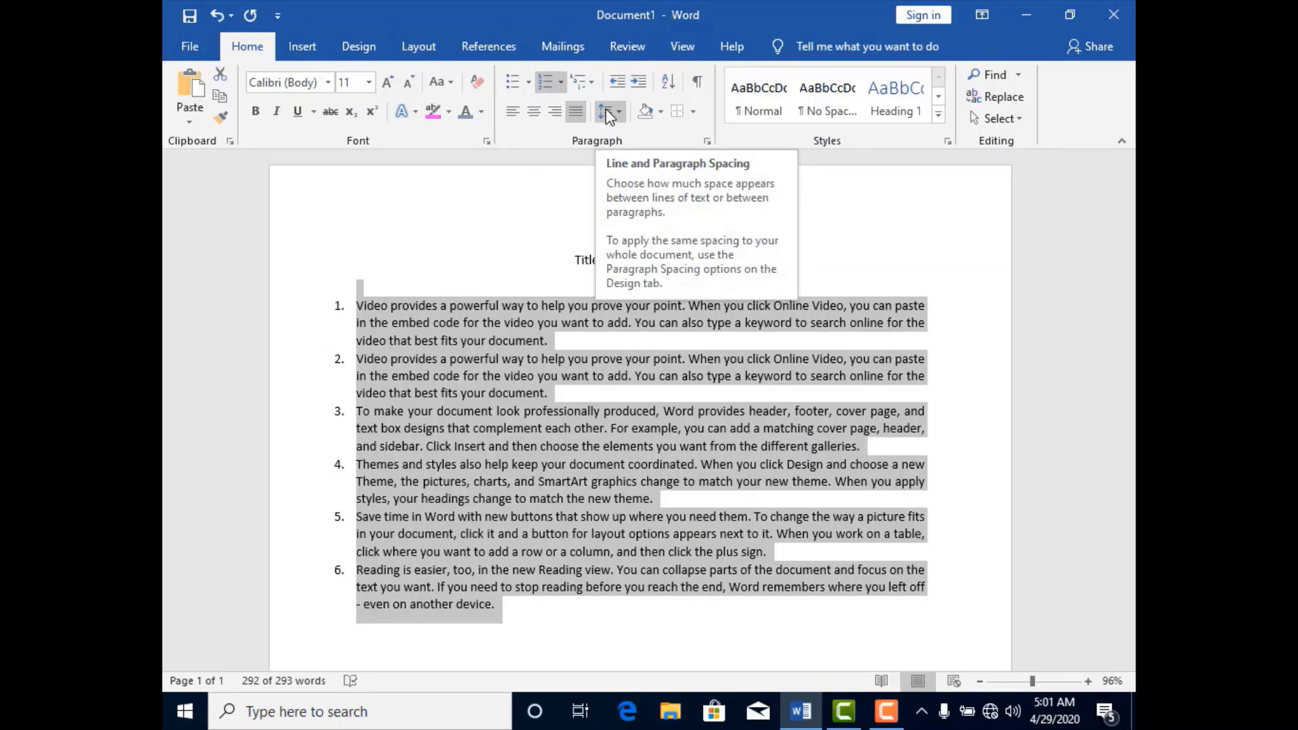
Try 1.0 line spacing and Green, Accent 6, Lighter 40% shading on the numbered list, and undo both.
{"action": "left_click", "coordinate": [609, 114]}
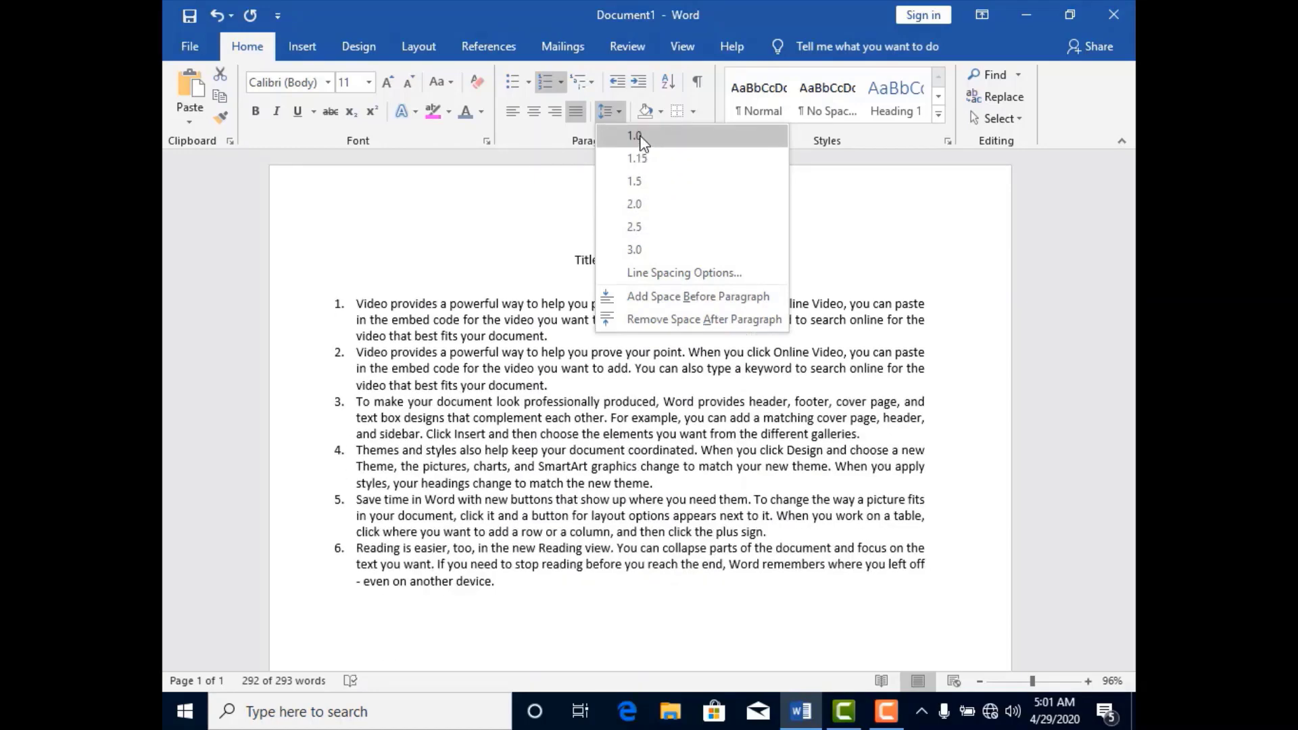
{"action": "left_click", "coordinate": [639, 137]}
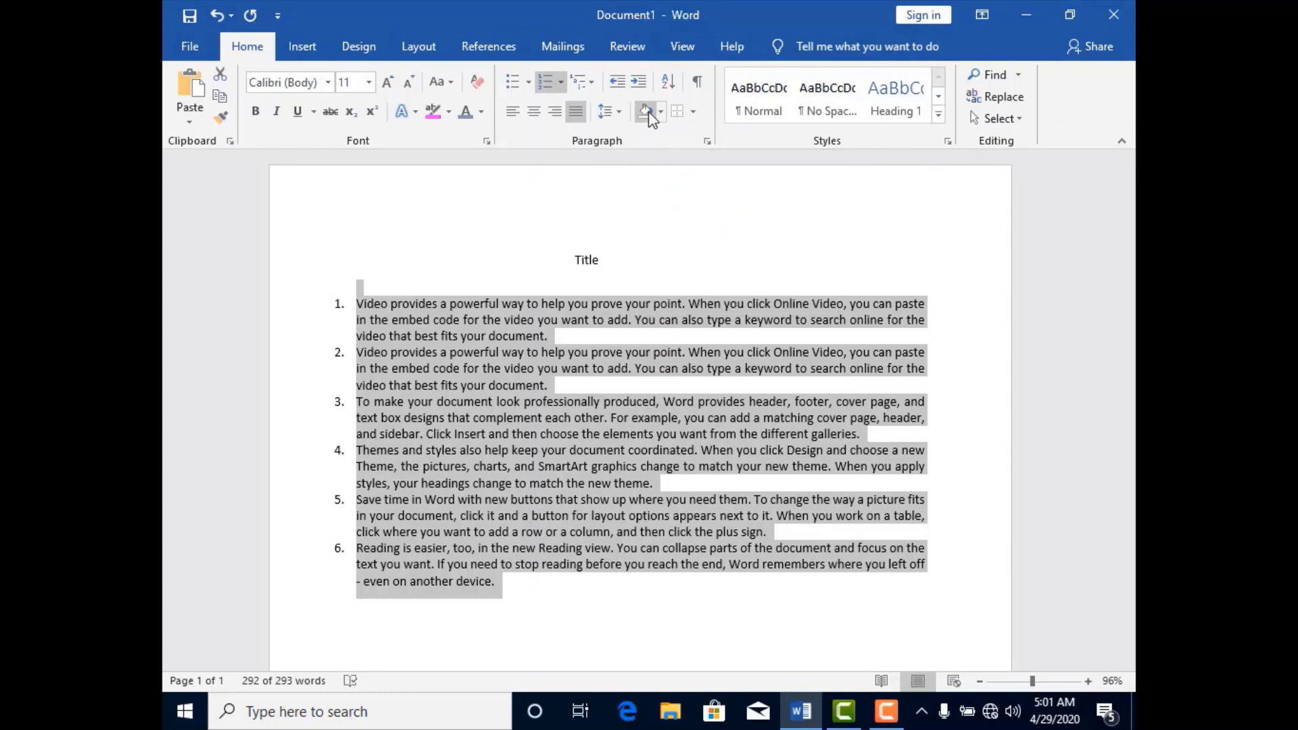
{"action": "left_click", "coordinate": [661, 113]}
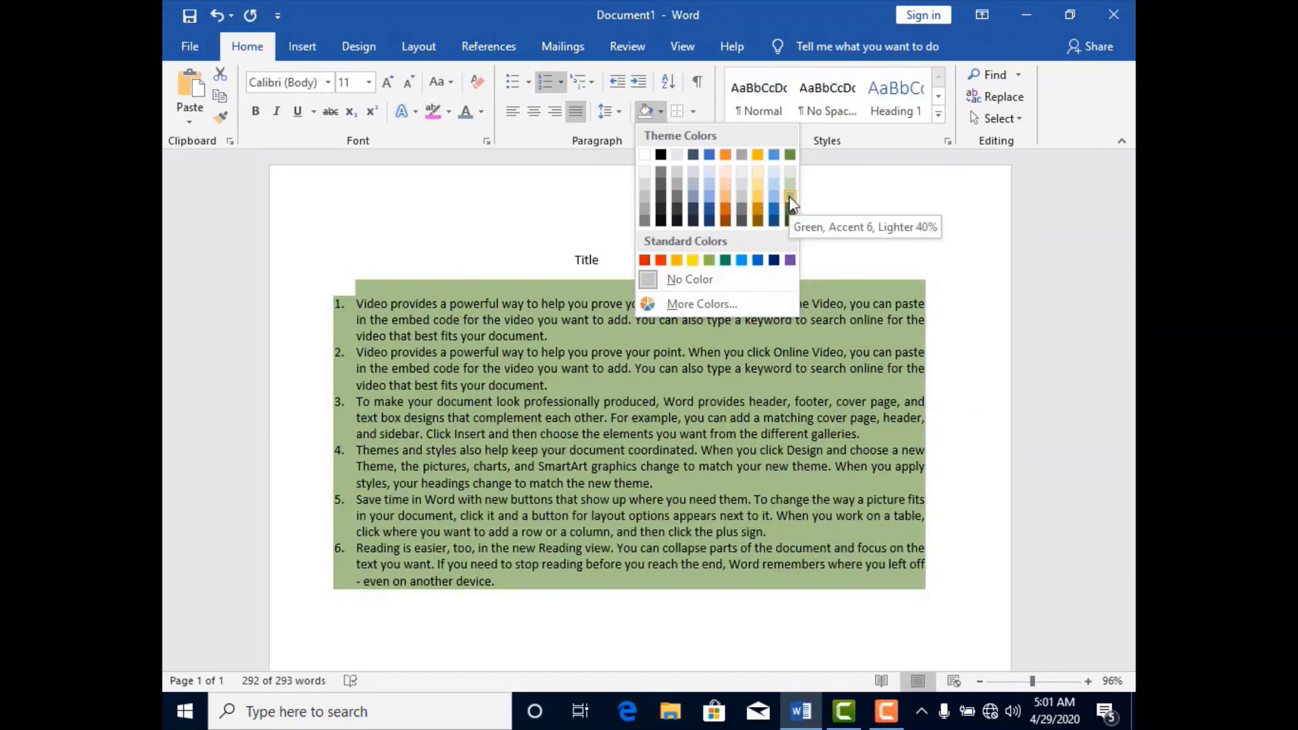
{"action": "left_click", "coordinate": [789, 196]}
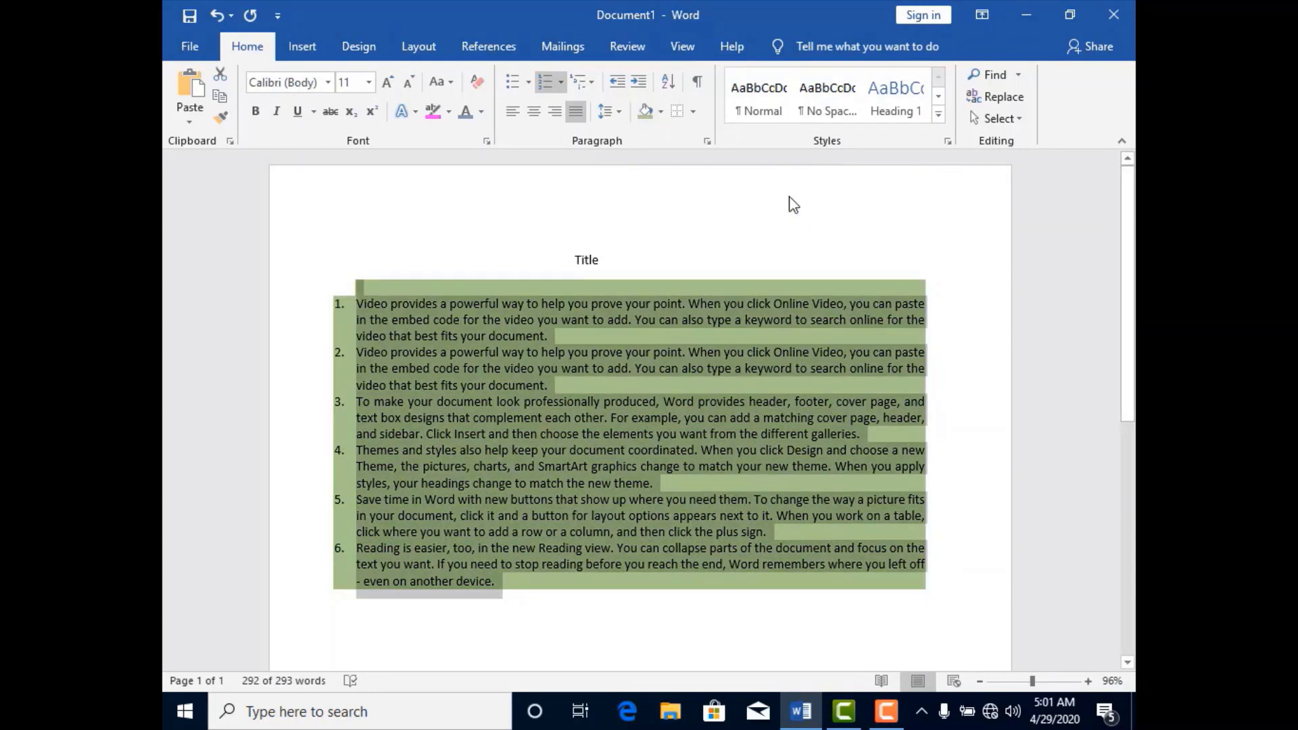
{"action": "left_click", "coordinate": [733, 249]}
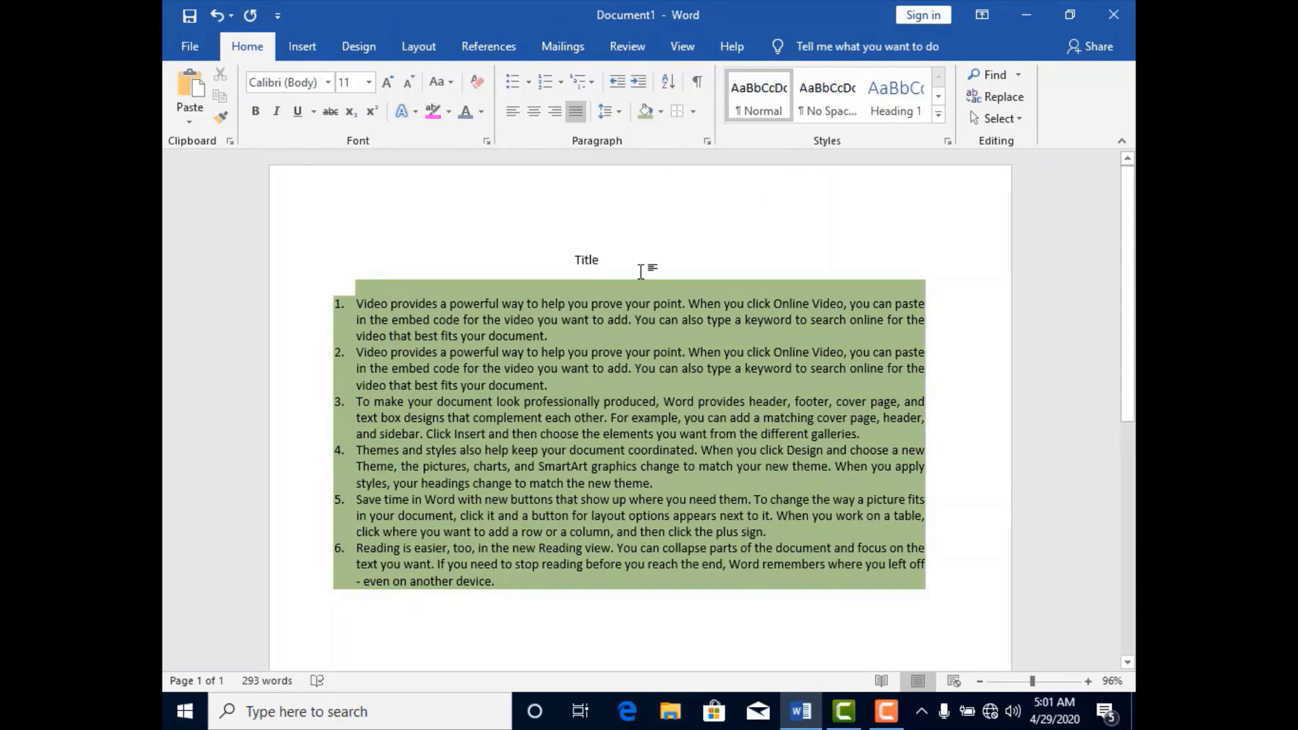
{"action": "left_click", "coordinate": [339, 304]}
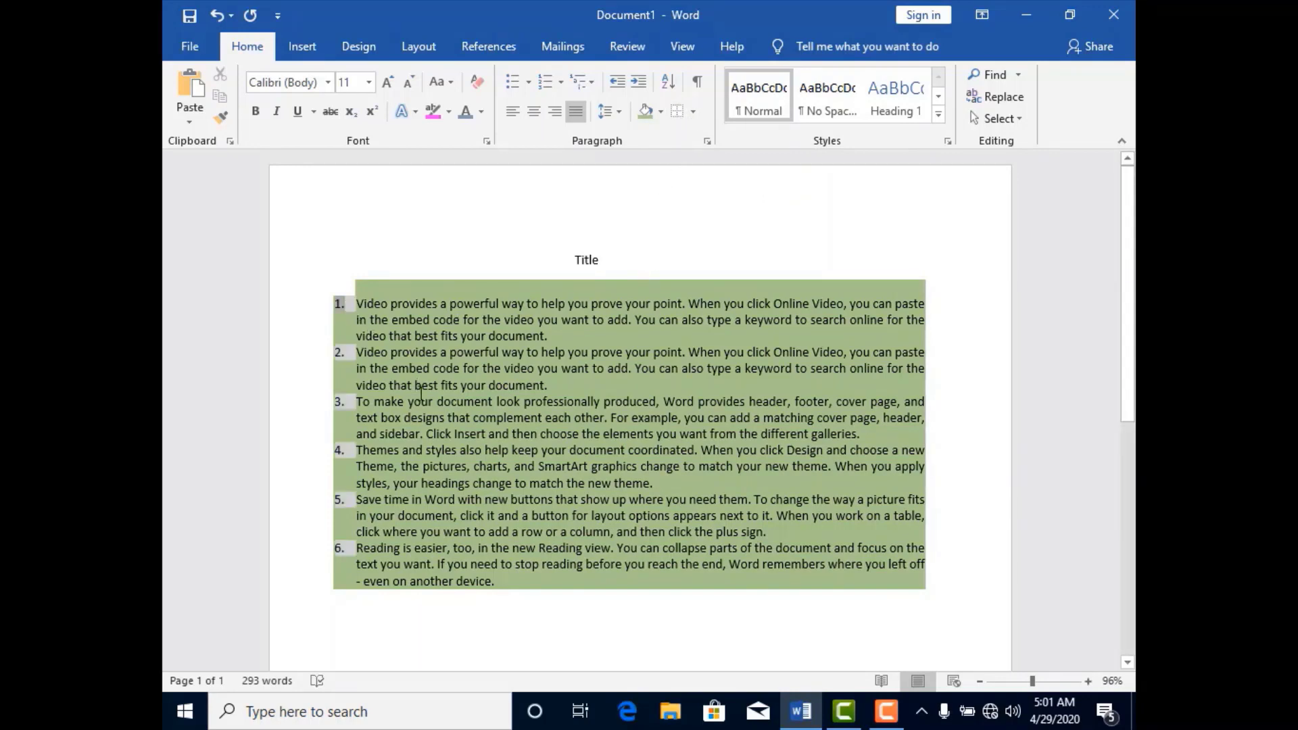
{"action": "key", "text": "ctrl+z"}
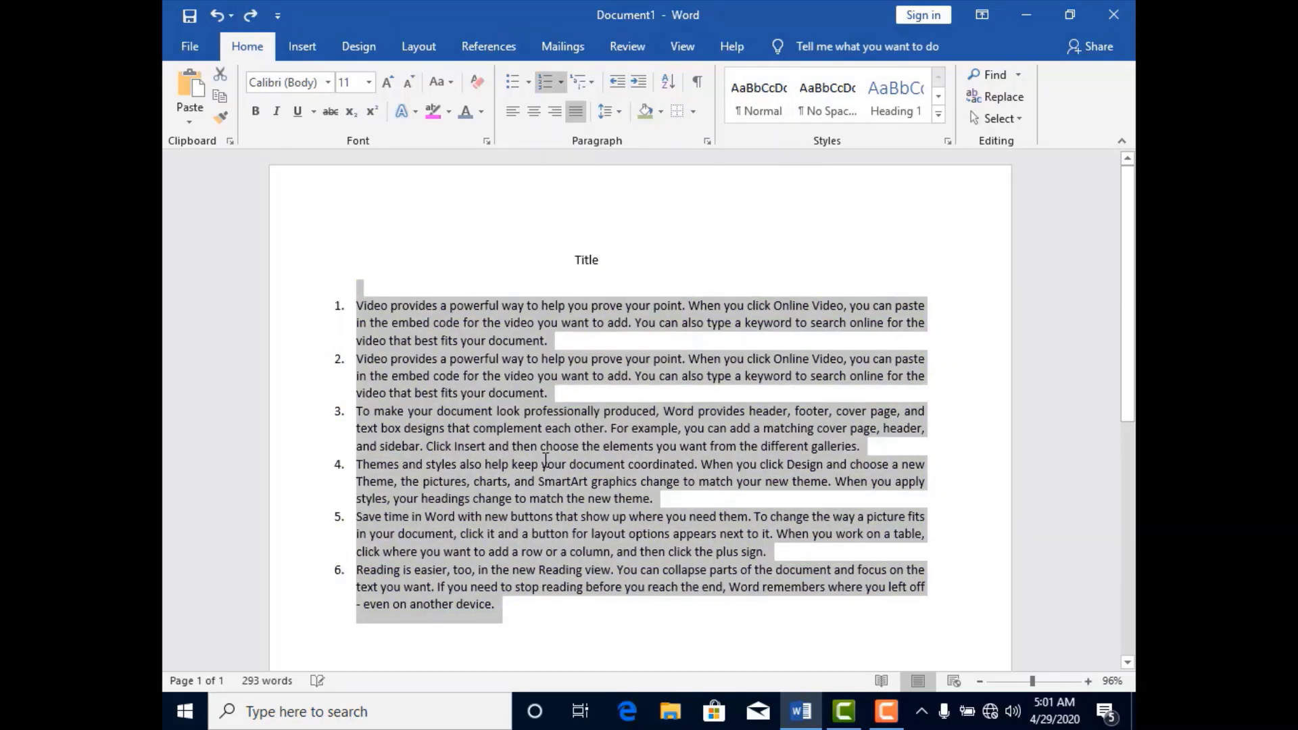
Preview All Borders on the numbered list without applying it, and toggle the display of formatting marks.
{"action": "left_click", "coordinate": [693, 112]}
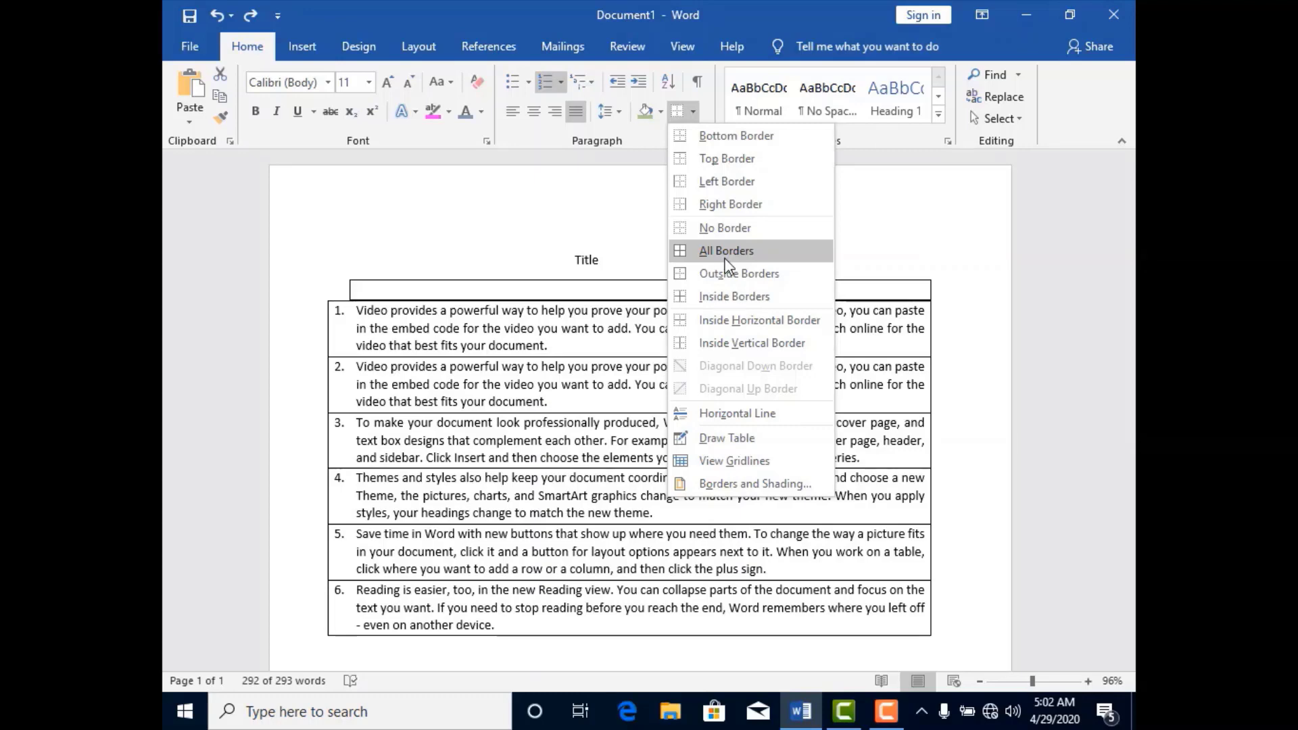
{"action": "key", "text": "Escape"}
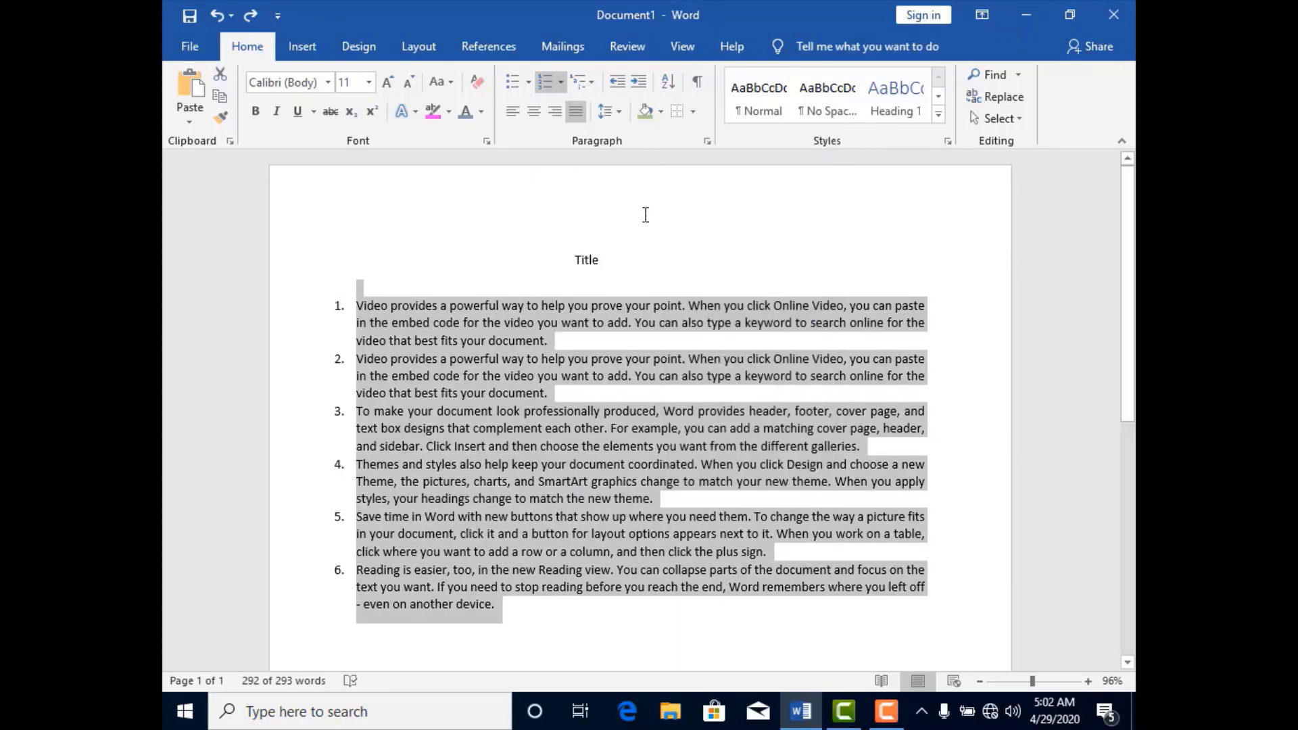
{"action": "left_click", "coordinate": [697, 88]}
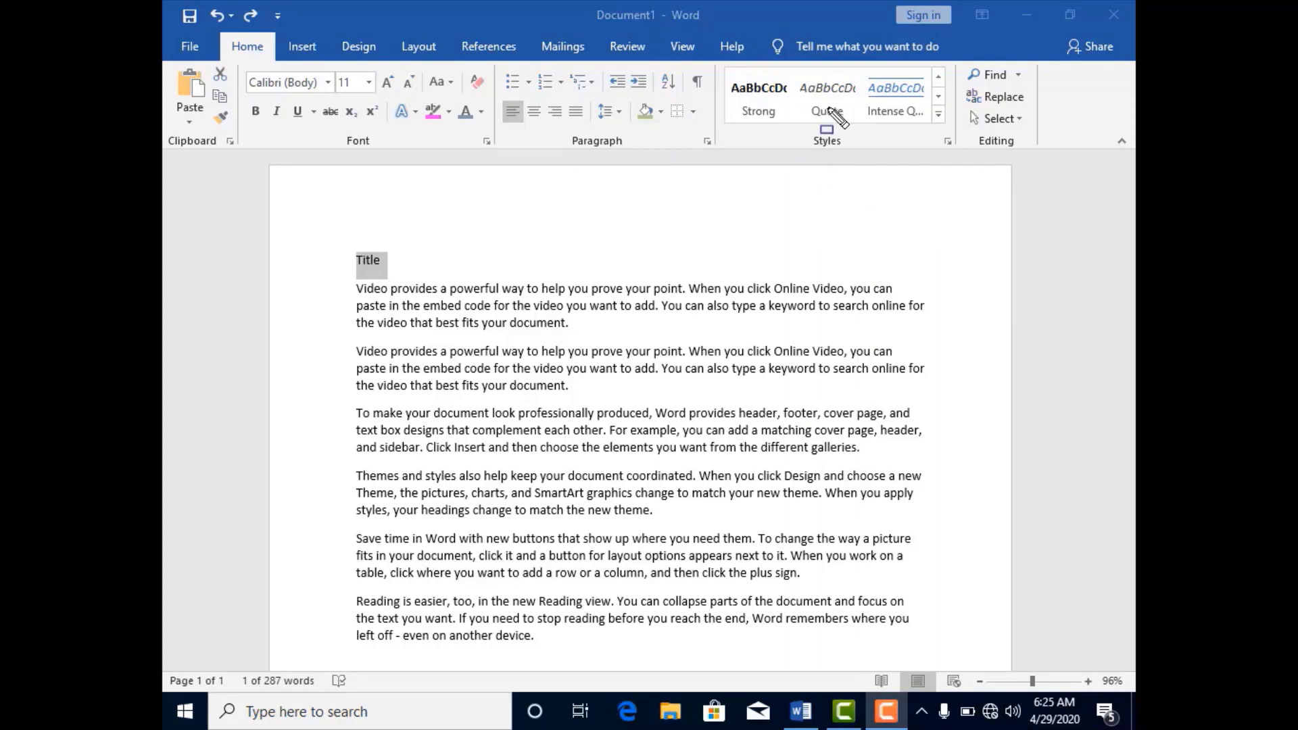
Apply the Intense Quote style to the selected Title line, followed by the orange "my style" and Strong styles.
{"action": "left_click_drag", "start_coordinate": [797, 132], "coordinate": [877, 161]}
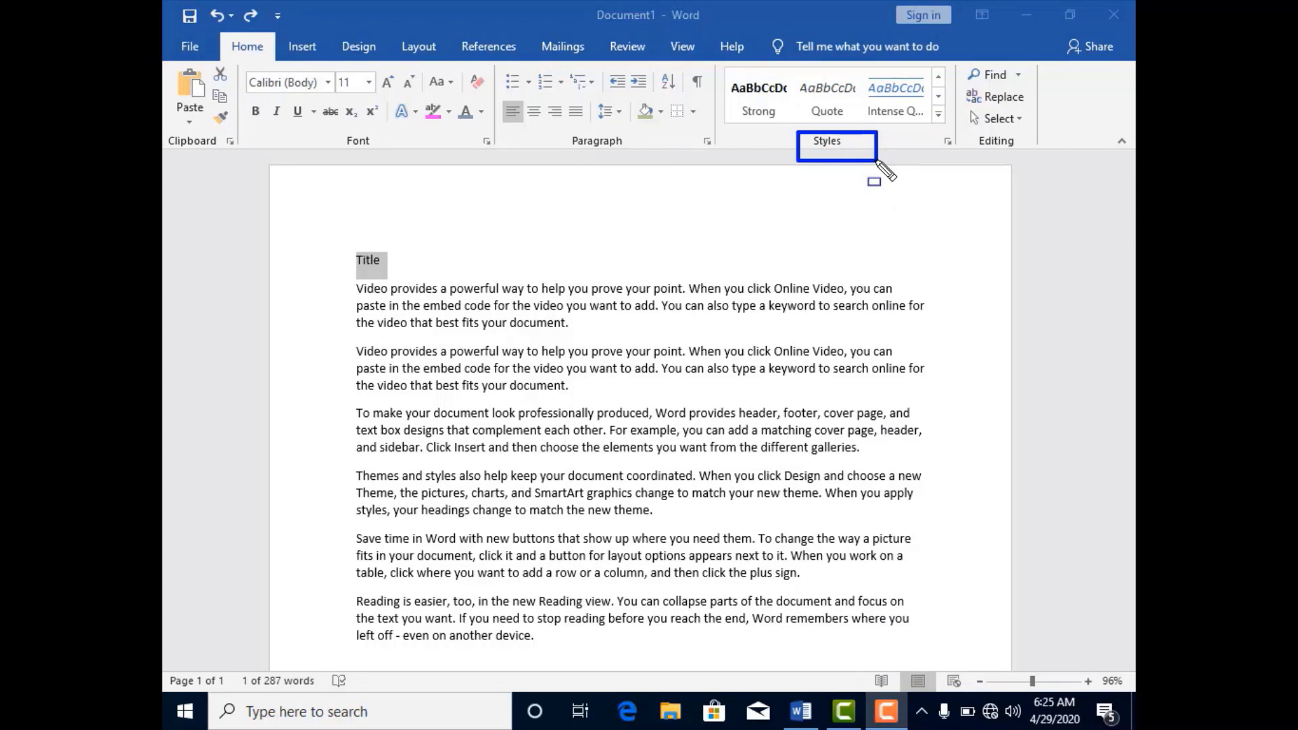
{"action": "left_click", "coordinate": [895, 91]}
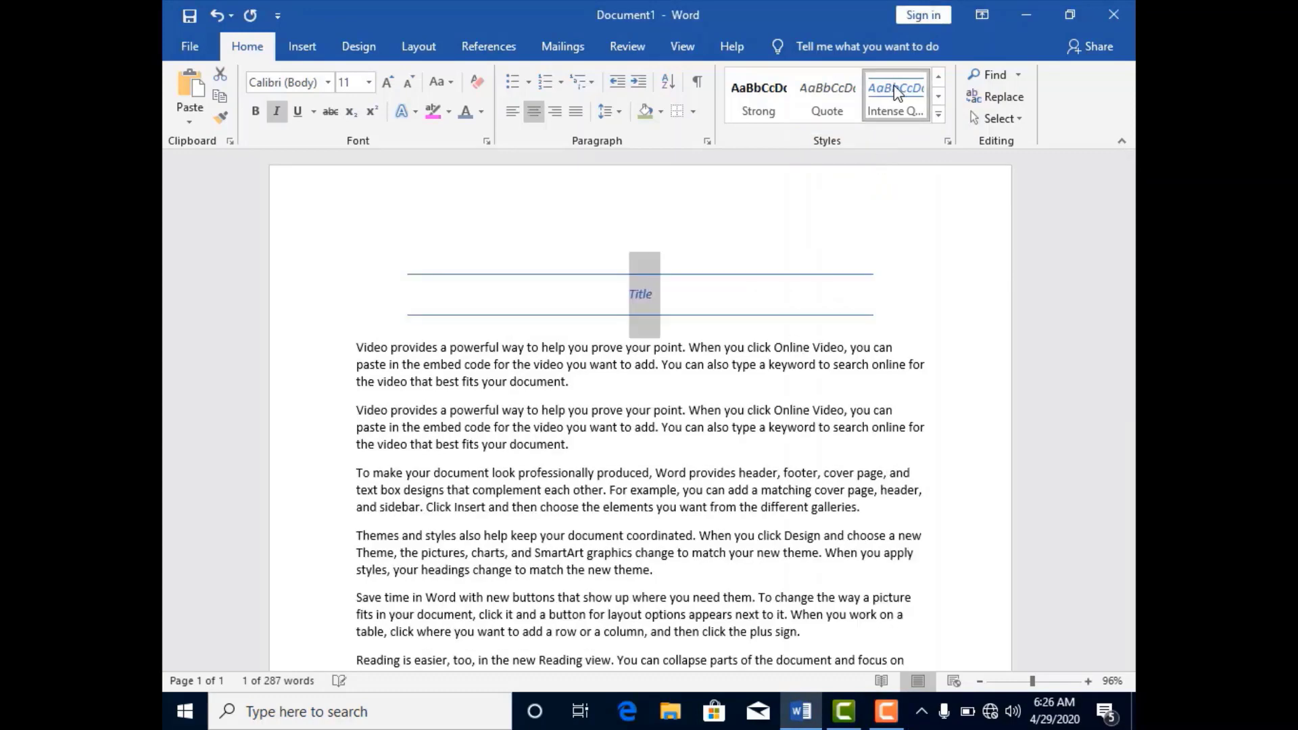
{"action": "left_click", "coordinate": [937, 115]}
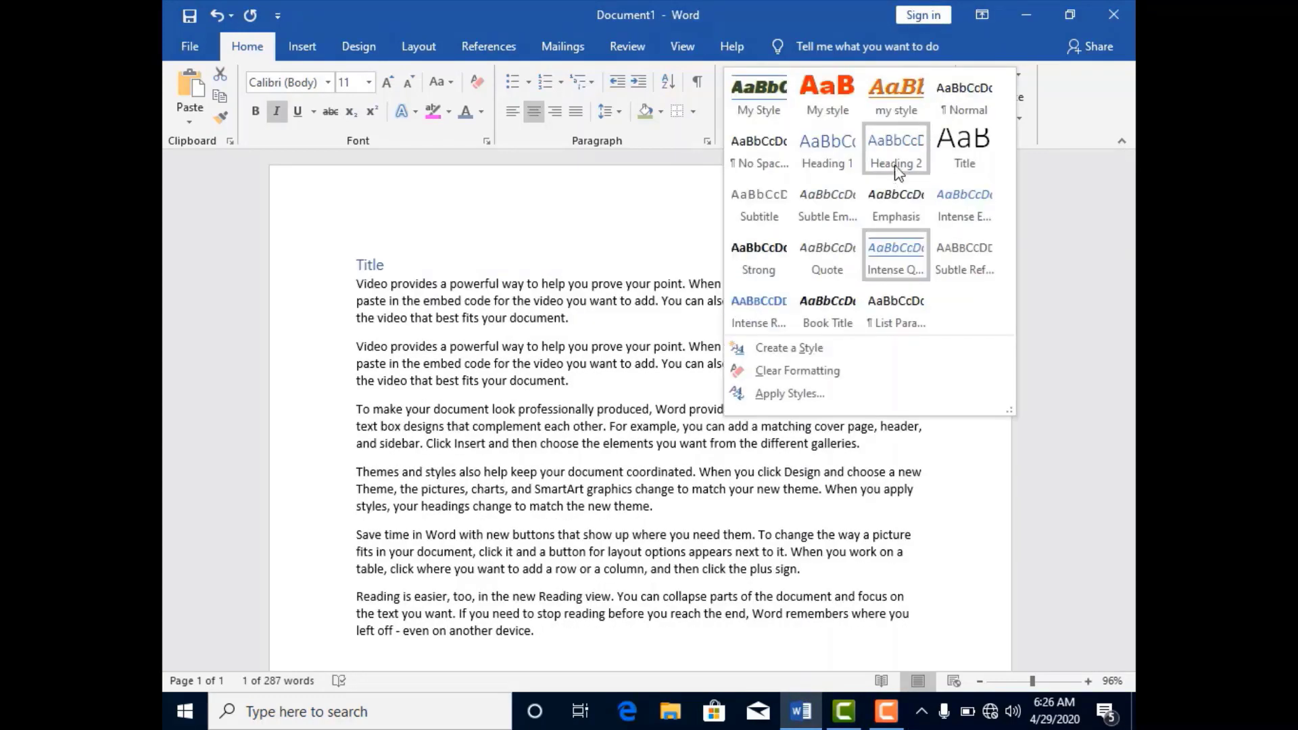
{"action": "left_click", "coordinate": [914, 107]}
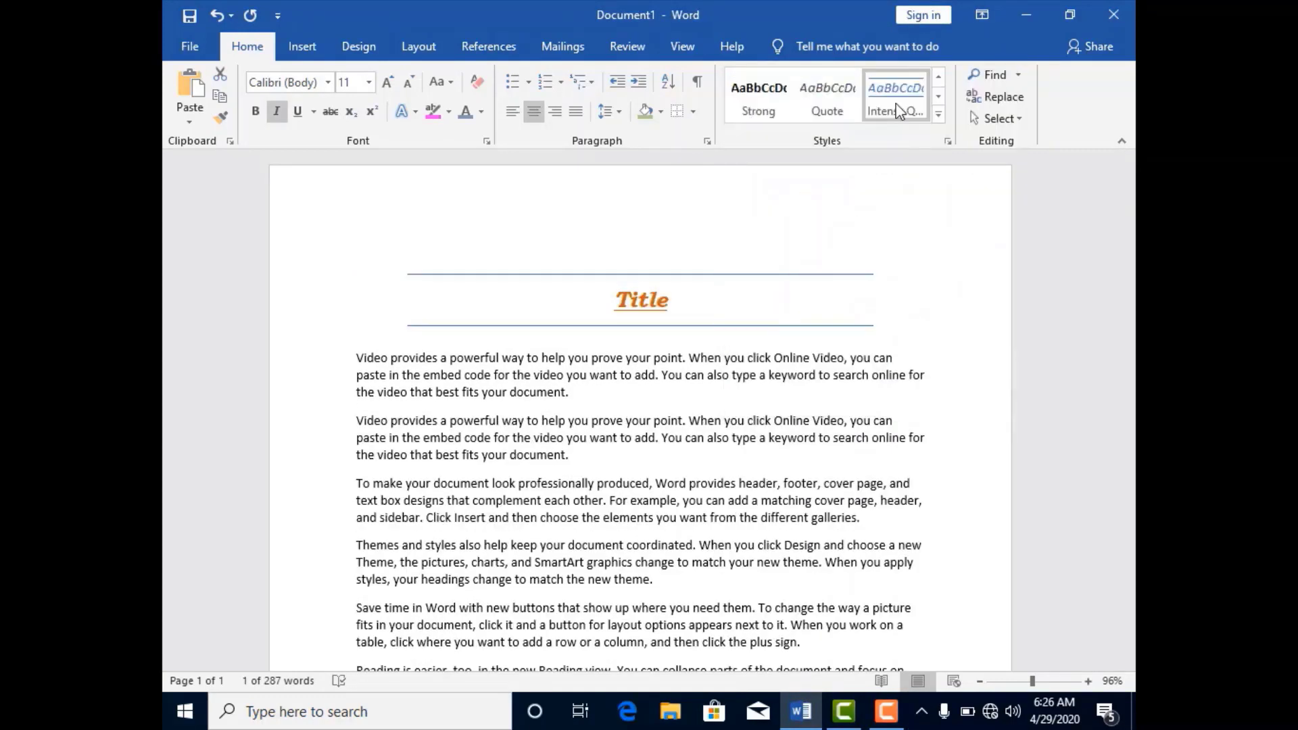
{"action": "left_click", "coordinate": [938, 115]}
{"action": "left_click", "coordinate": [759, 254]}
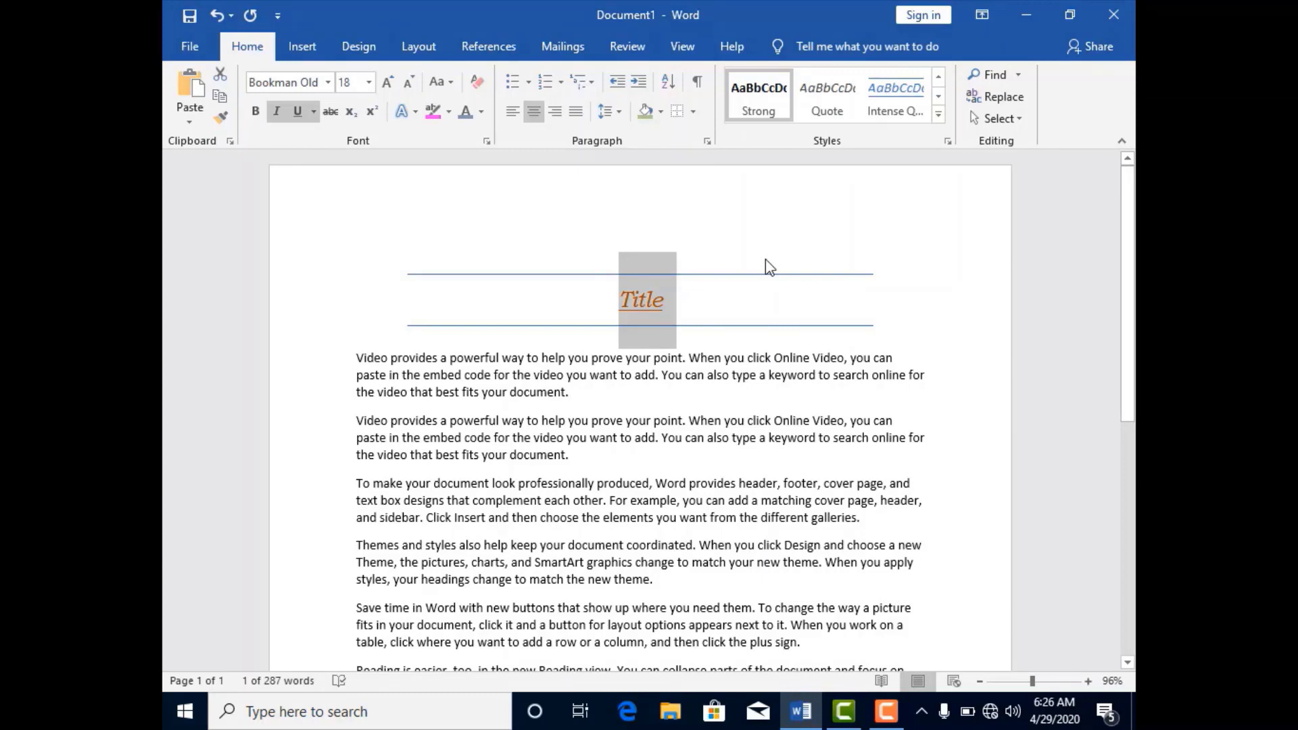
Start creating a style from the Title line's formatting and name it "new style".
{"action": "left_click", "coordinate": [939, 115]}
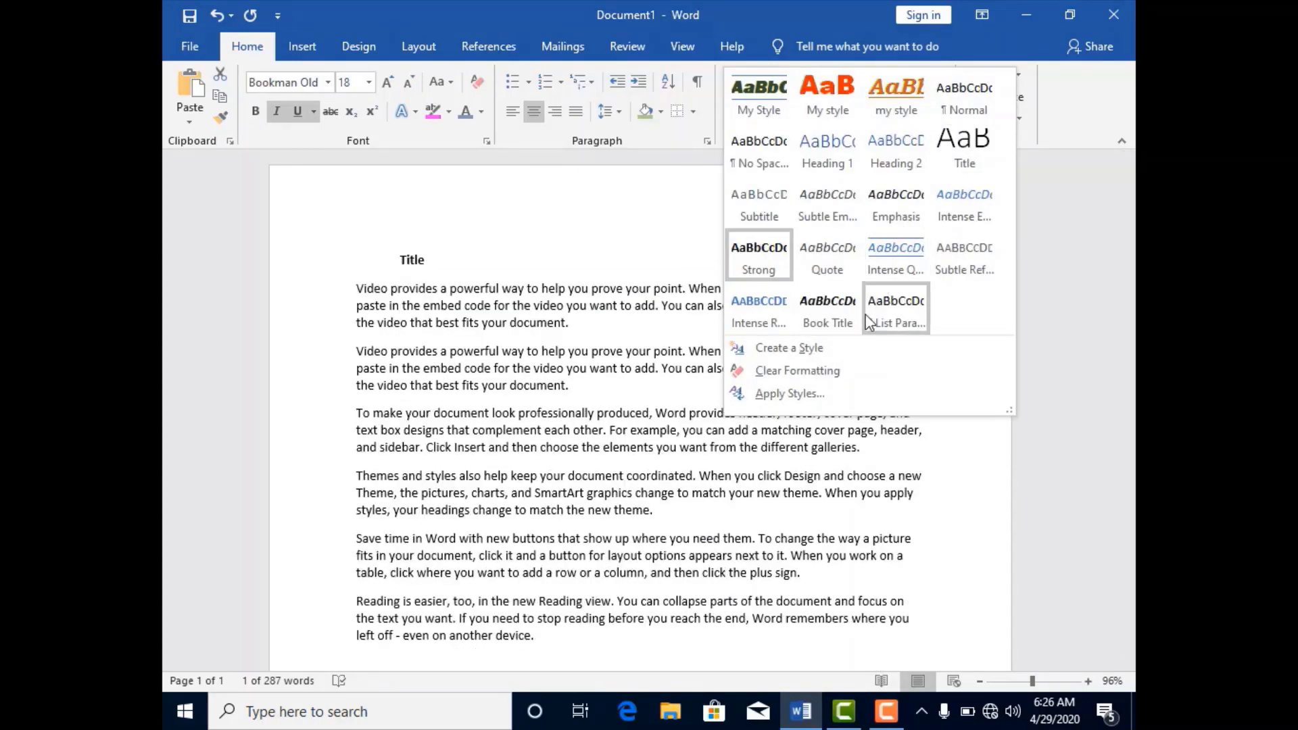
{"action": "left_click", "coordinate": [853, 348]}
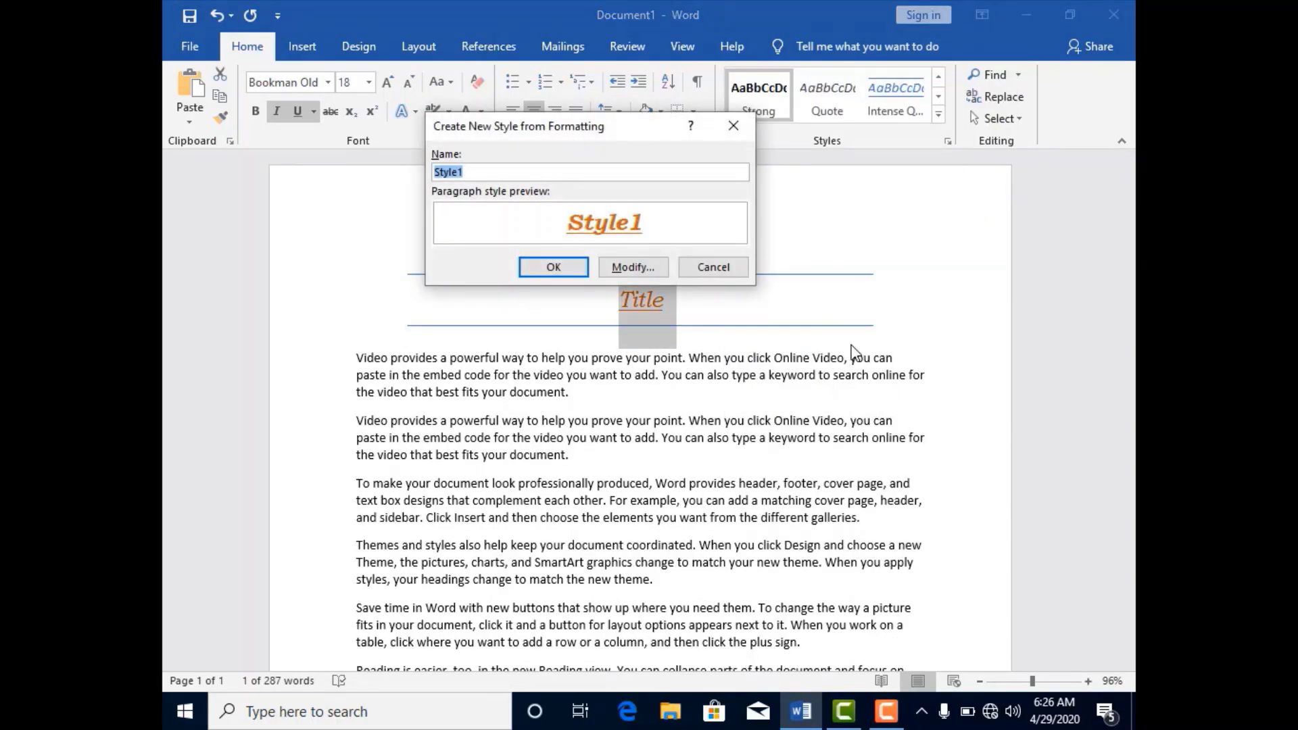
{"action": "type", "text": "new style"}
Open the full formatting options for "new style" and set its font to Bahnschrift at 16 pt.
{"action": "left_click", "coordinate": [633, 267]}
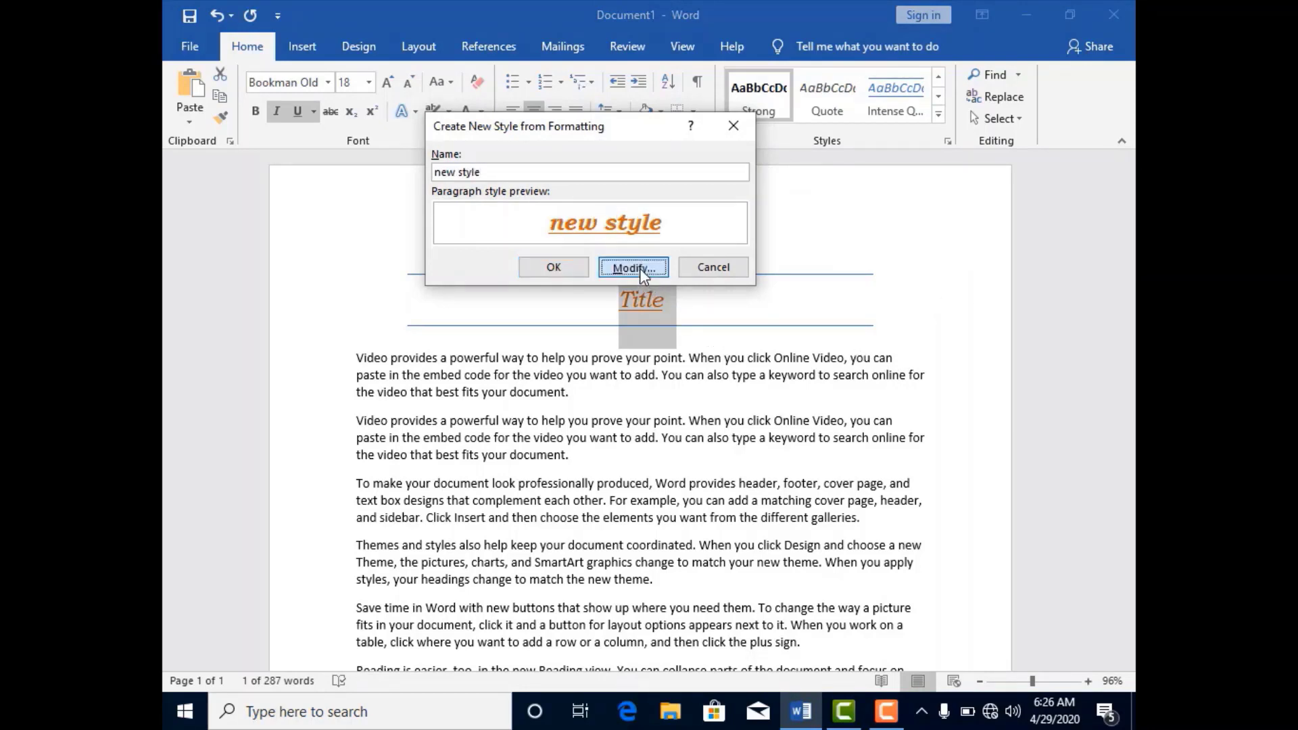
{"action": "left_click", "coordinate": [538, 292]}
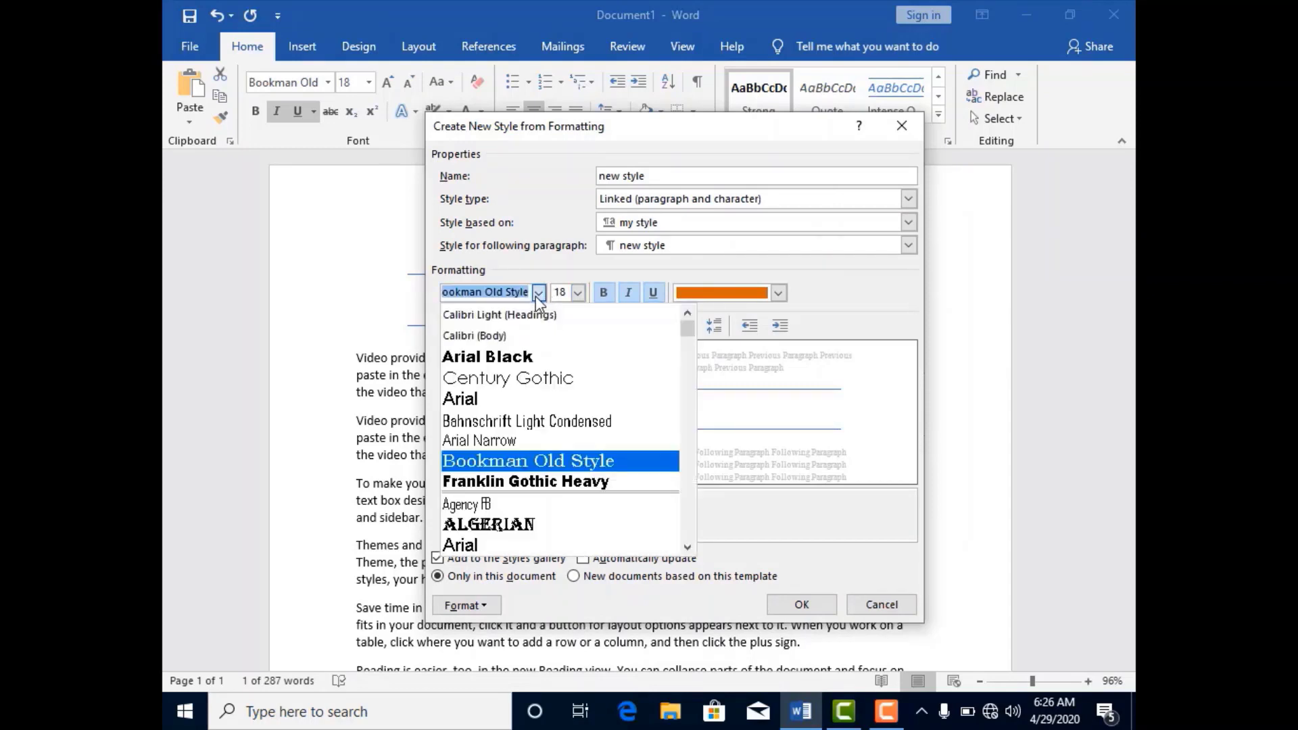
{"action": "left_click", "coordinate": [690, 347]}
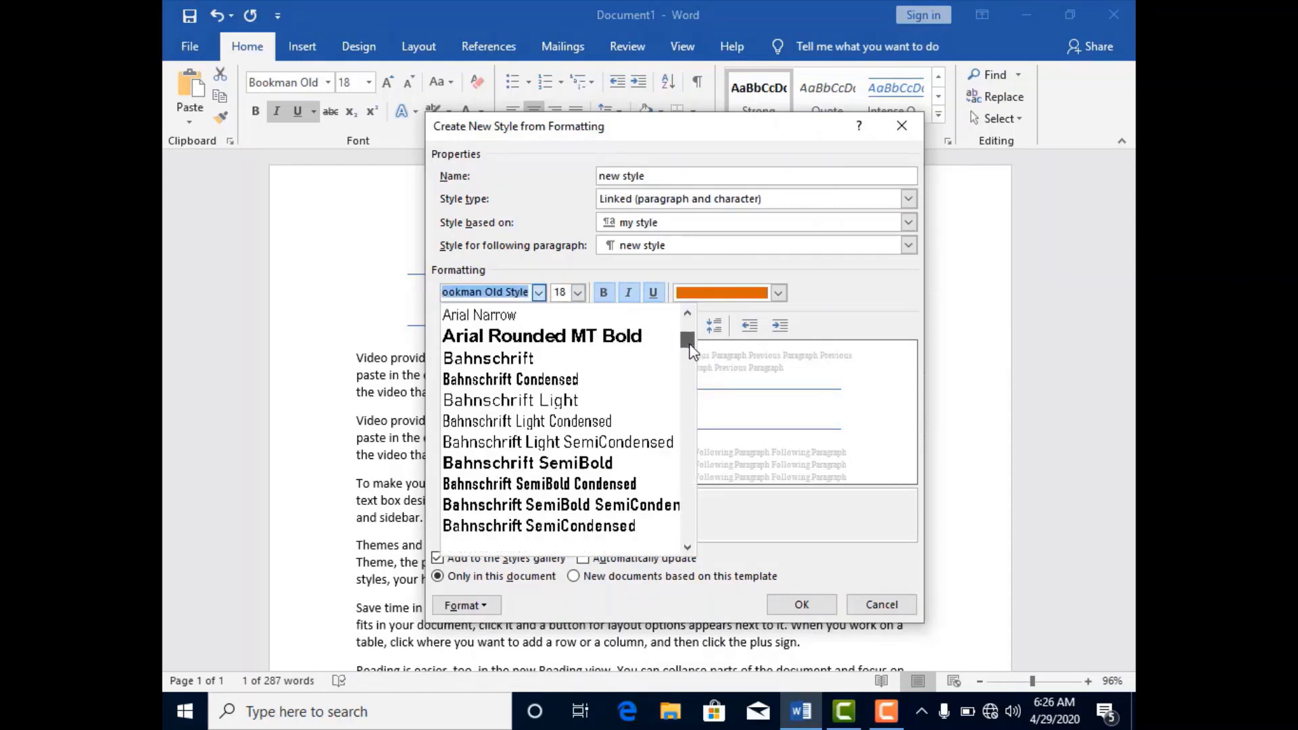
{"action": "left_click", "coordinate": [523, 349]}
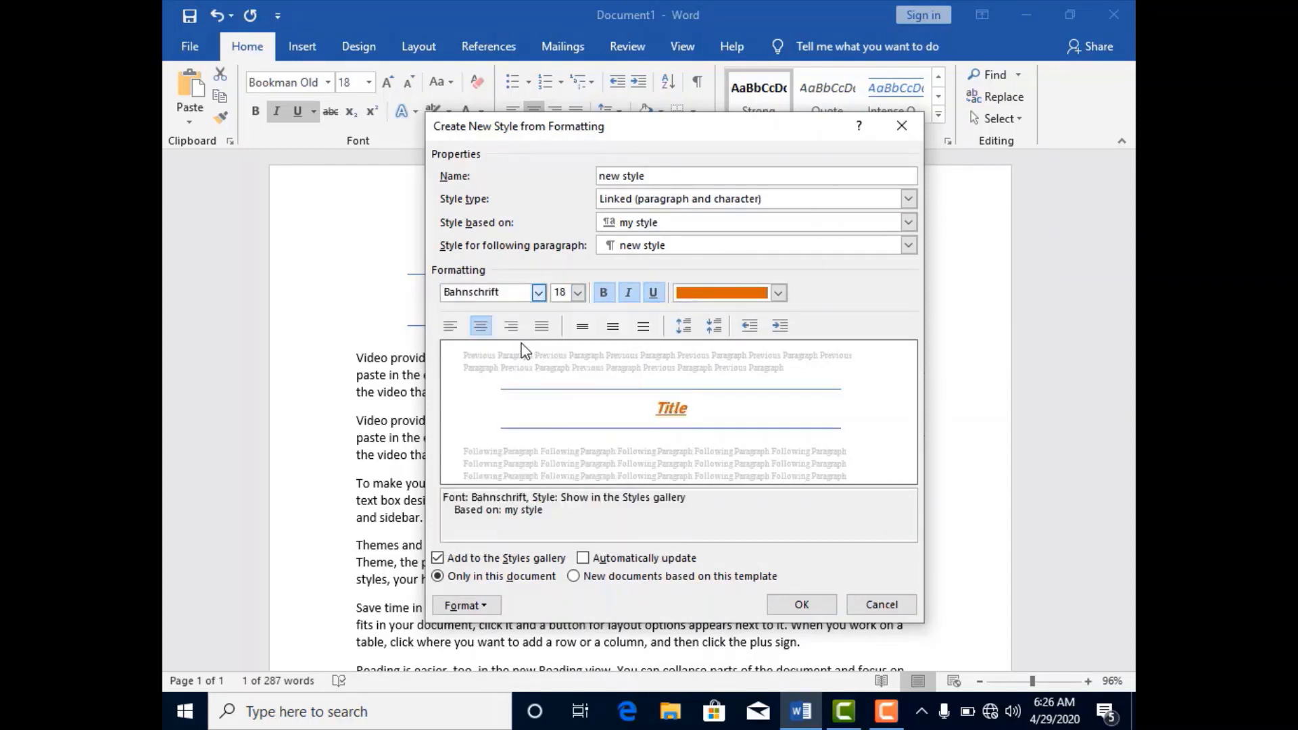
{"action": "left_click", "coordinate": [578, 292]}
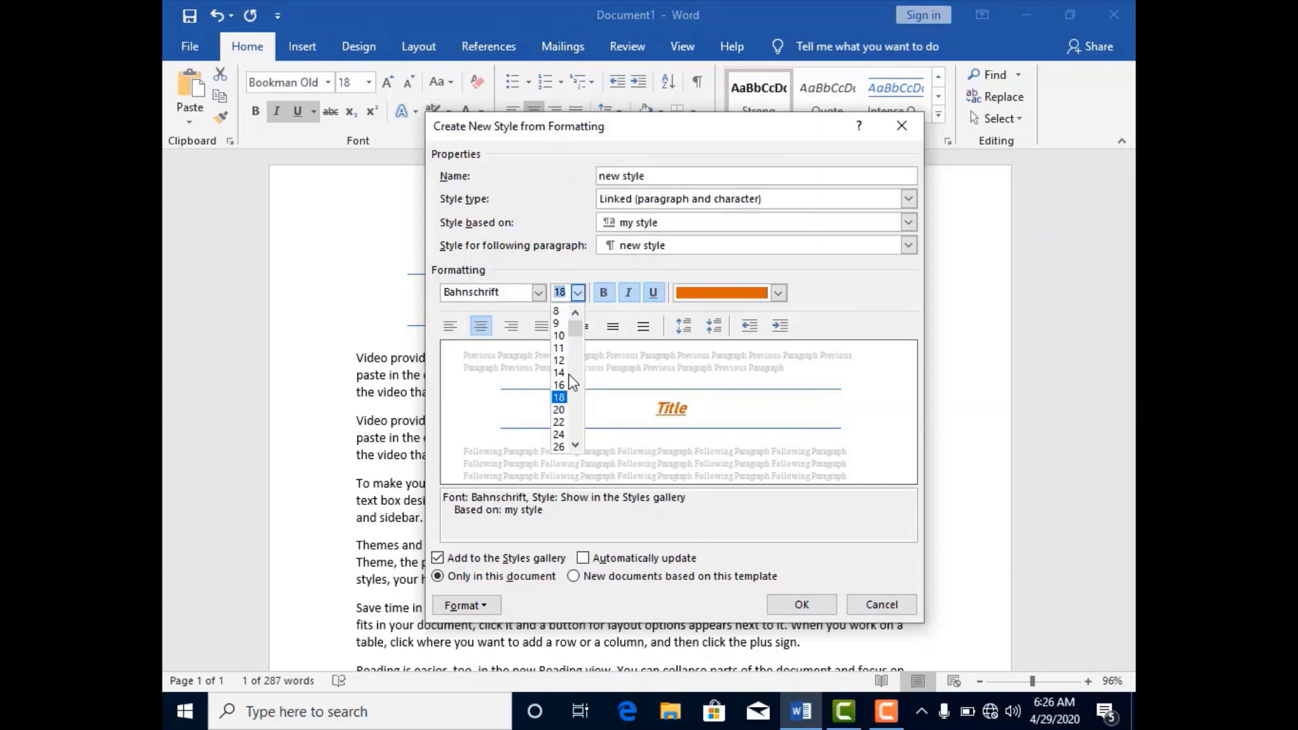
{"action": "left_click", "coordinate": [564, 386]}
Remove bold and italic from "new style", set its font color to a dark blue Accent 5 shade, and save the style.
{"action": "left_click", "coordinate": [606, 295]}
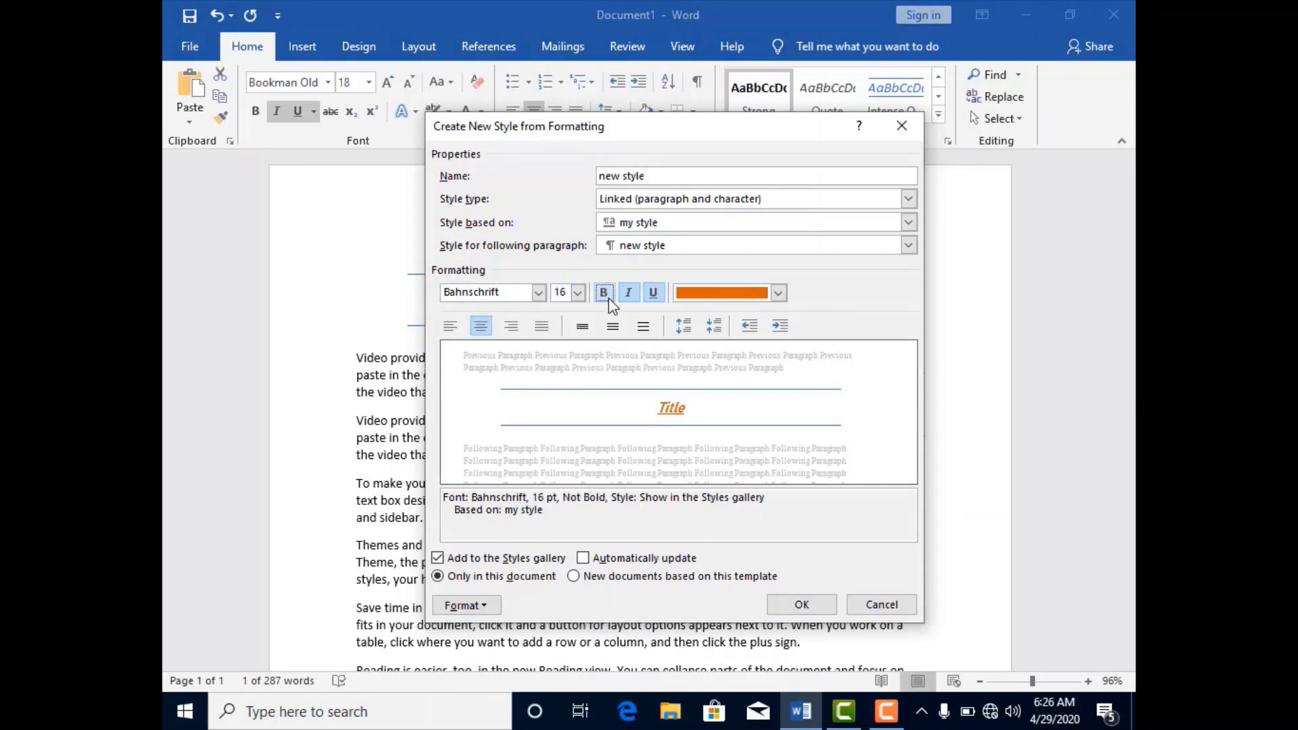
{"action": "left_click", "coordinate": [634, 294]}
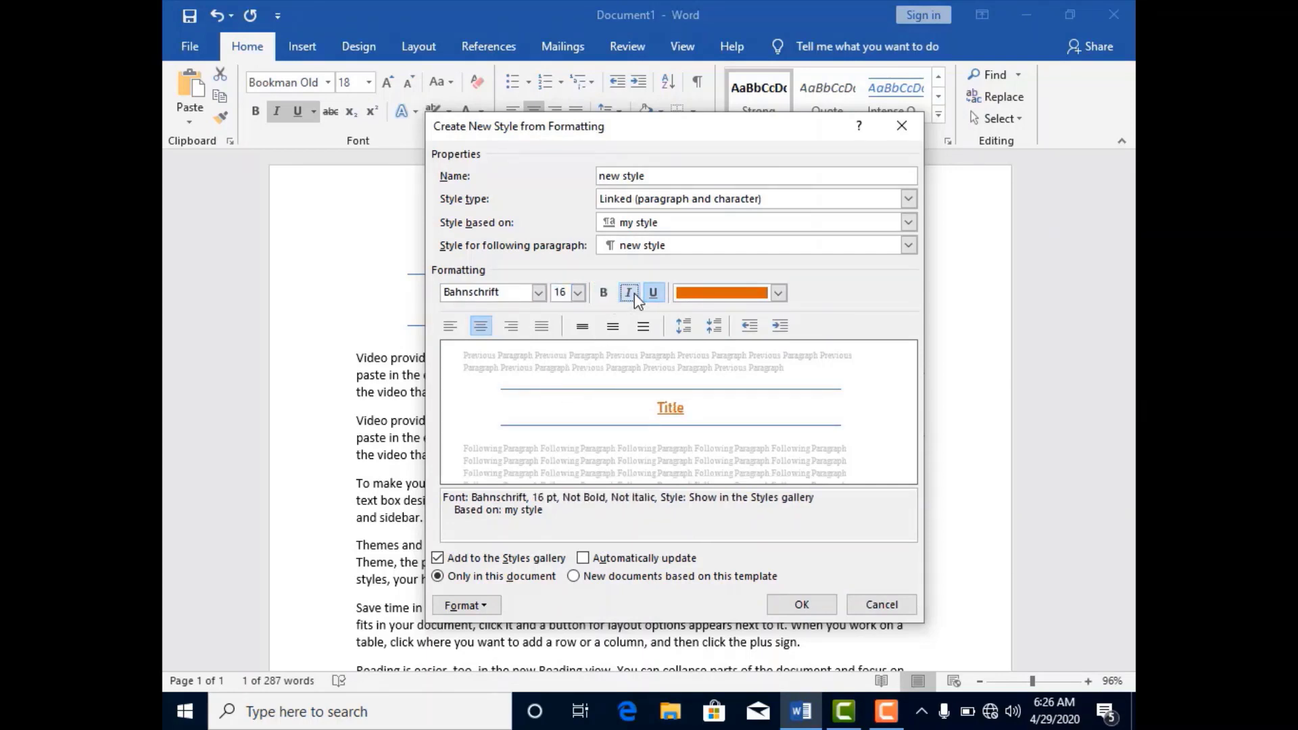
{"action": "left_click", "coordinate": [778, 293]}
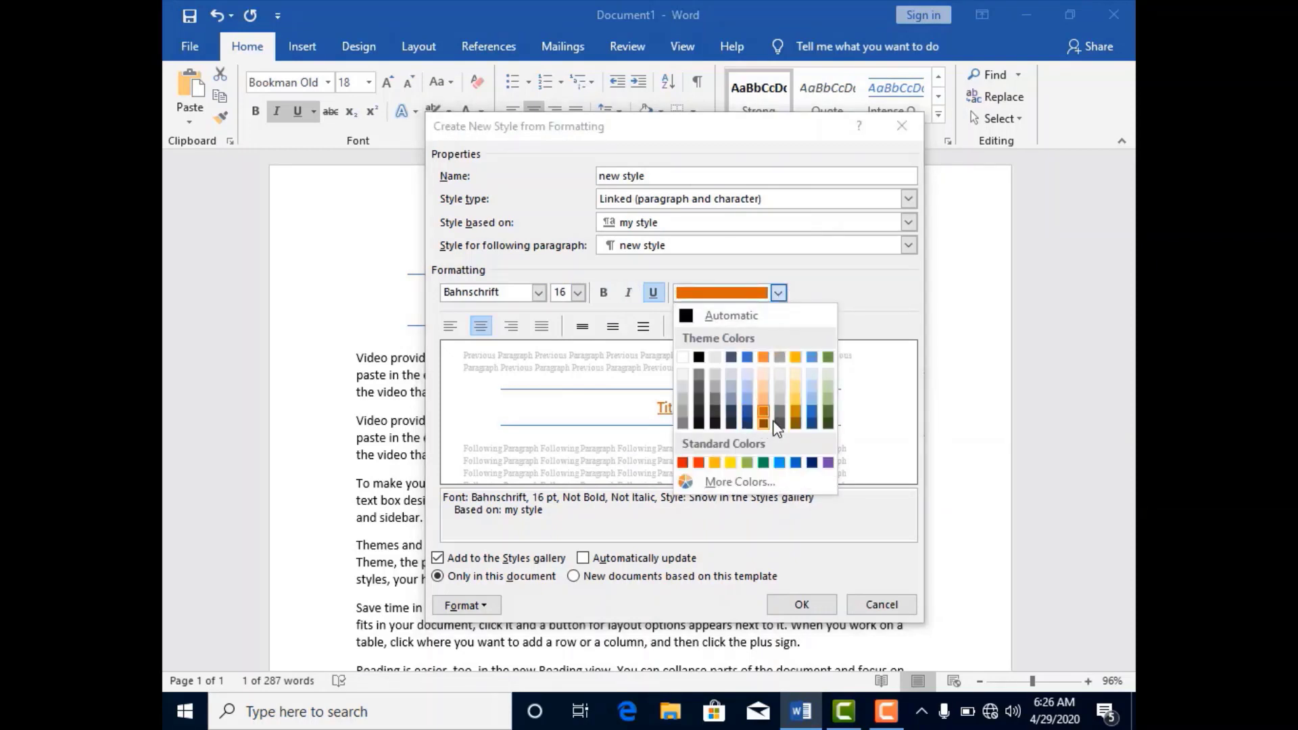
{"action": "left_click", "coordinate": [811, 423]}
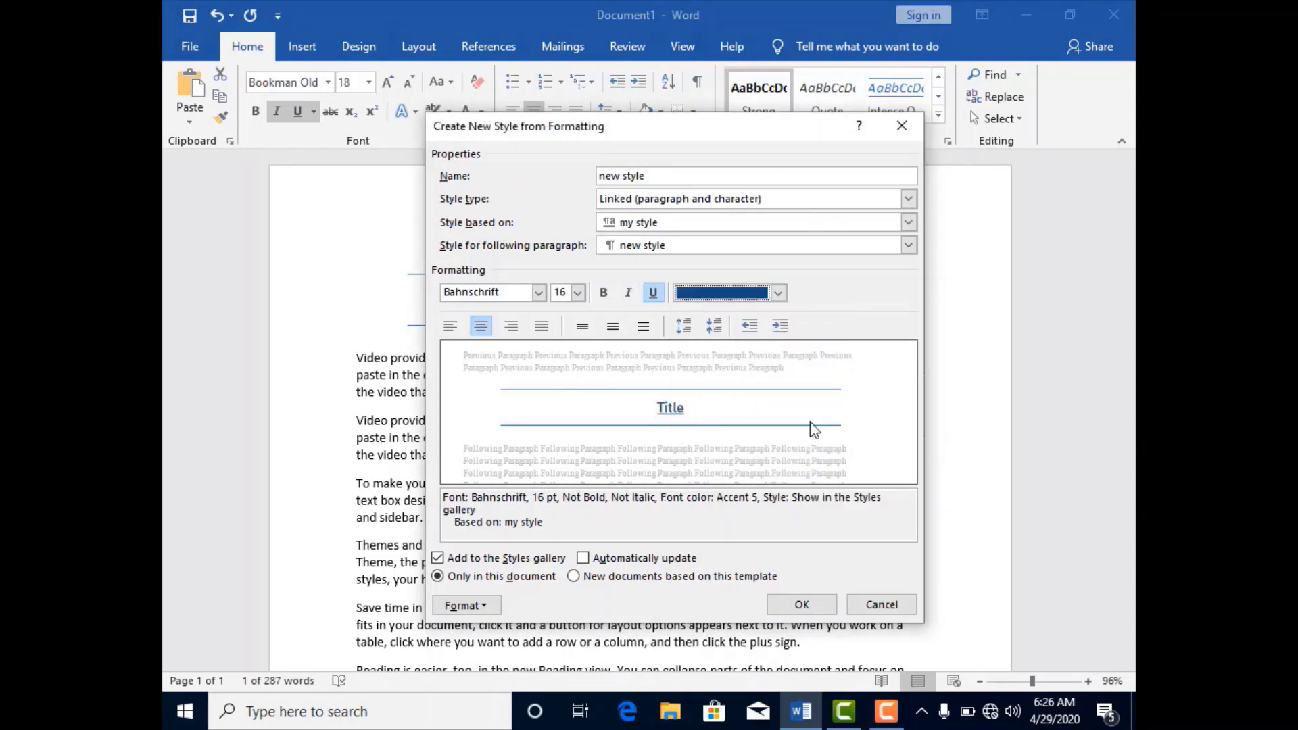
{"action": "left_click", "coordinate": [822, 607]}
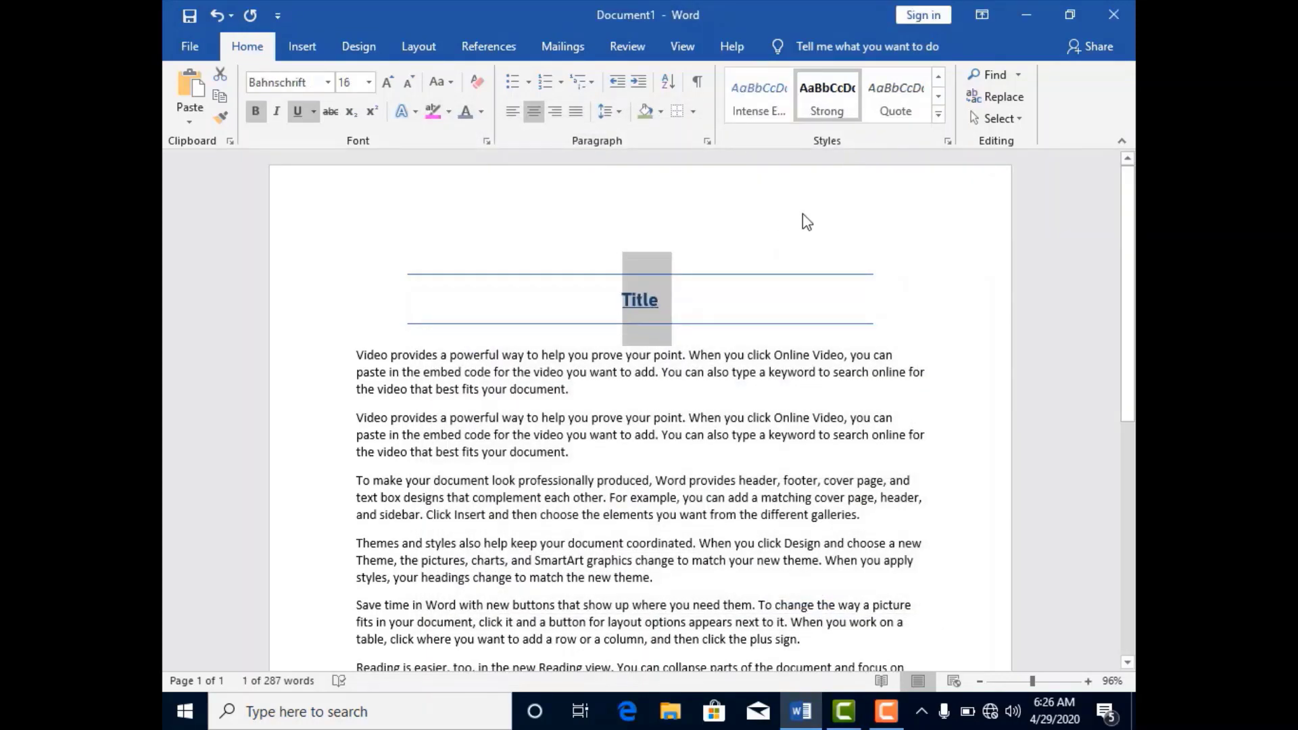
Clear all formatting from the selected Title line and apply "new style" to it by name with Apply Styles.
{"action": "left_click", "coordinate": [939, 117]}
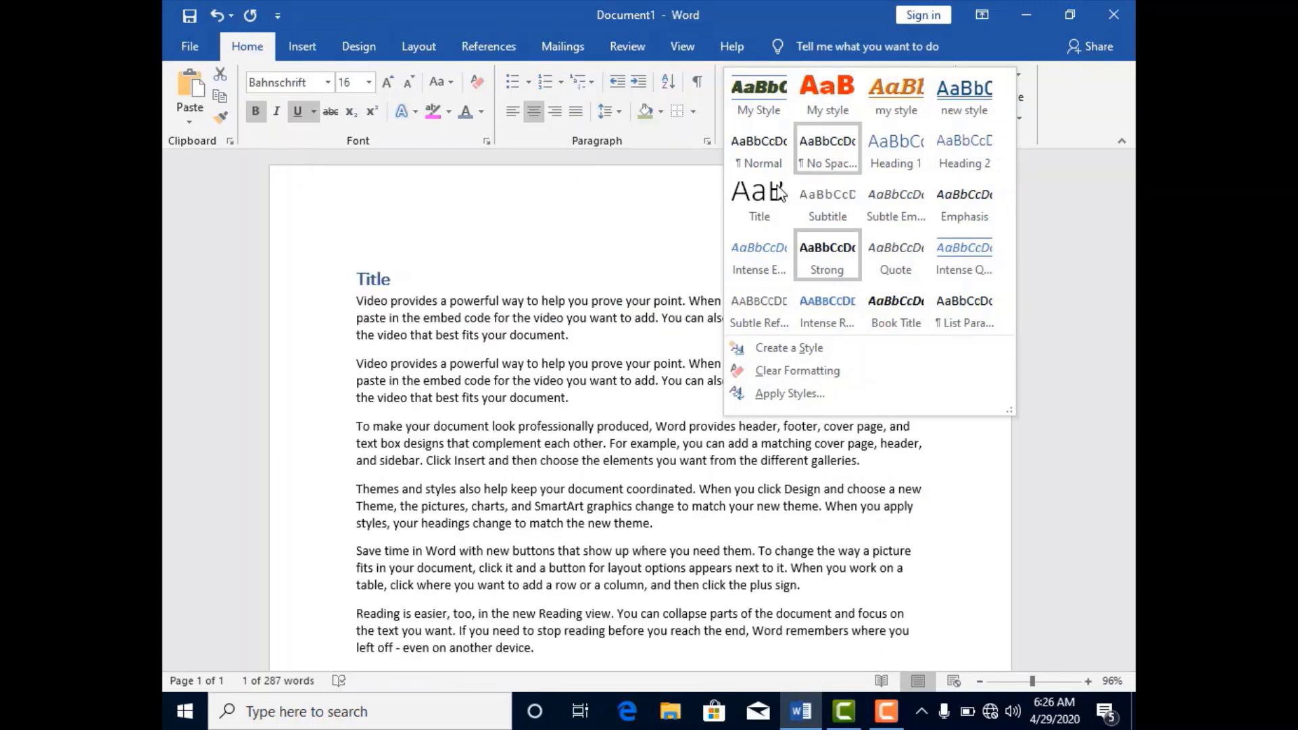
{"action": "left_click", "coordinate": [813, 370]}
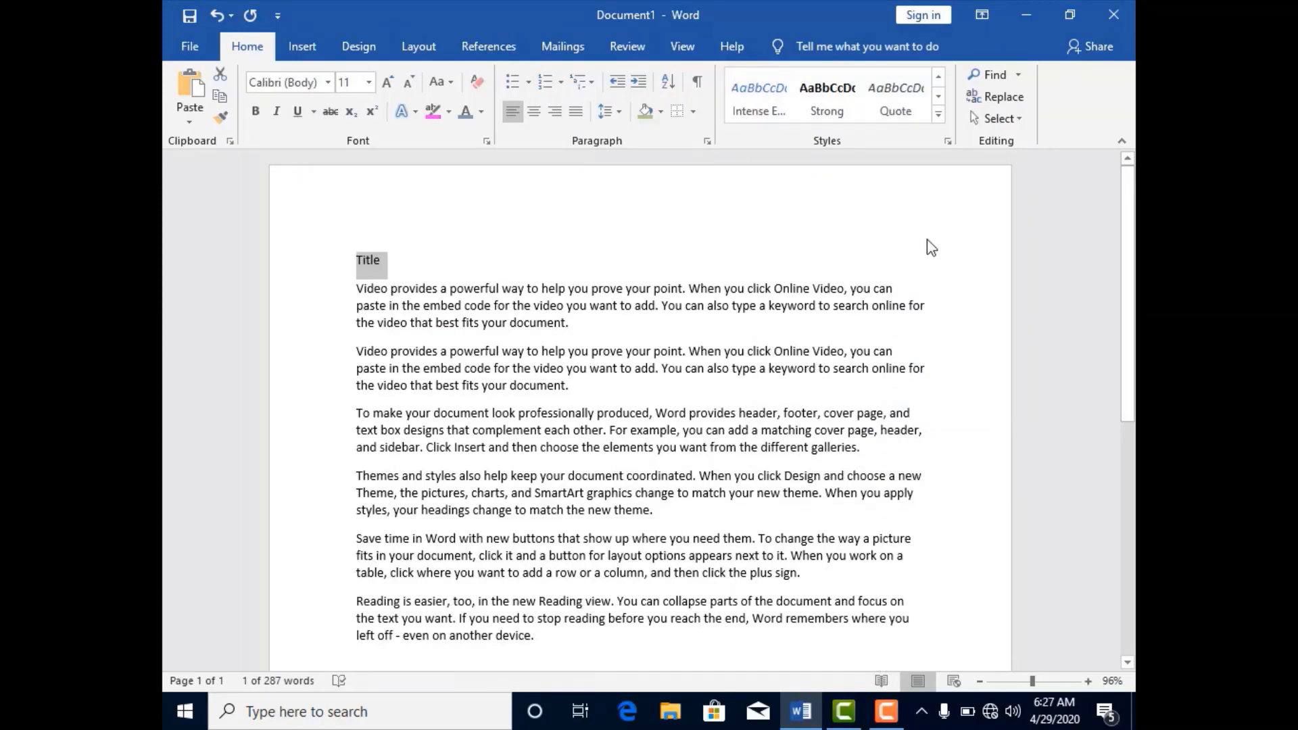
{"action": "left_click", "coordinate": [938, 117]}
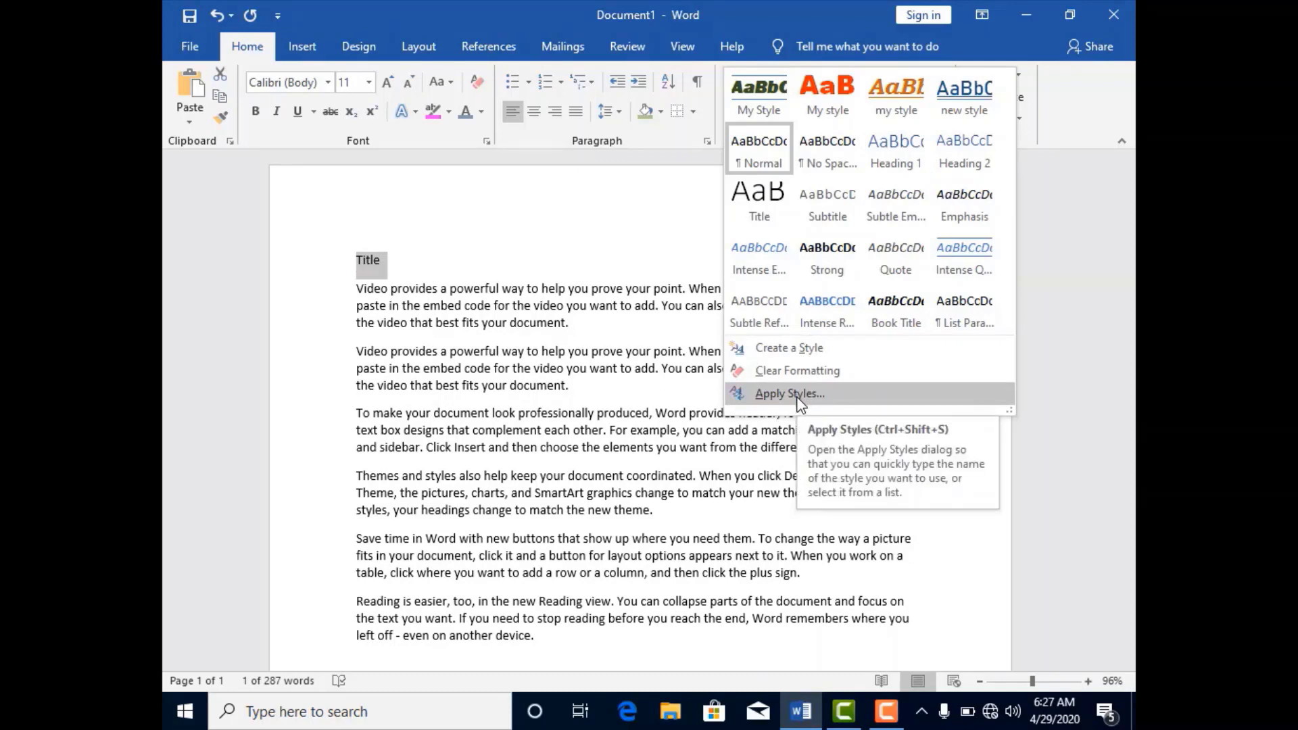
{"action": "left_click", "coordinate": [790, 394]}
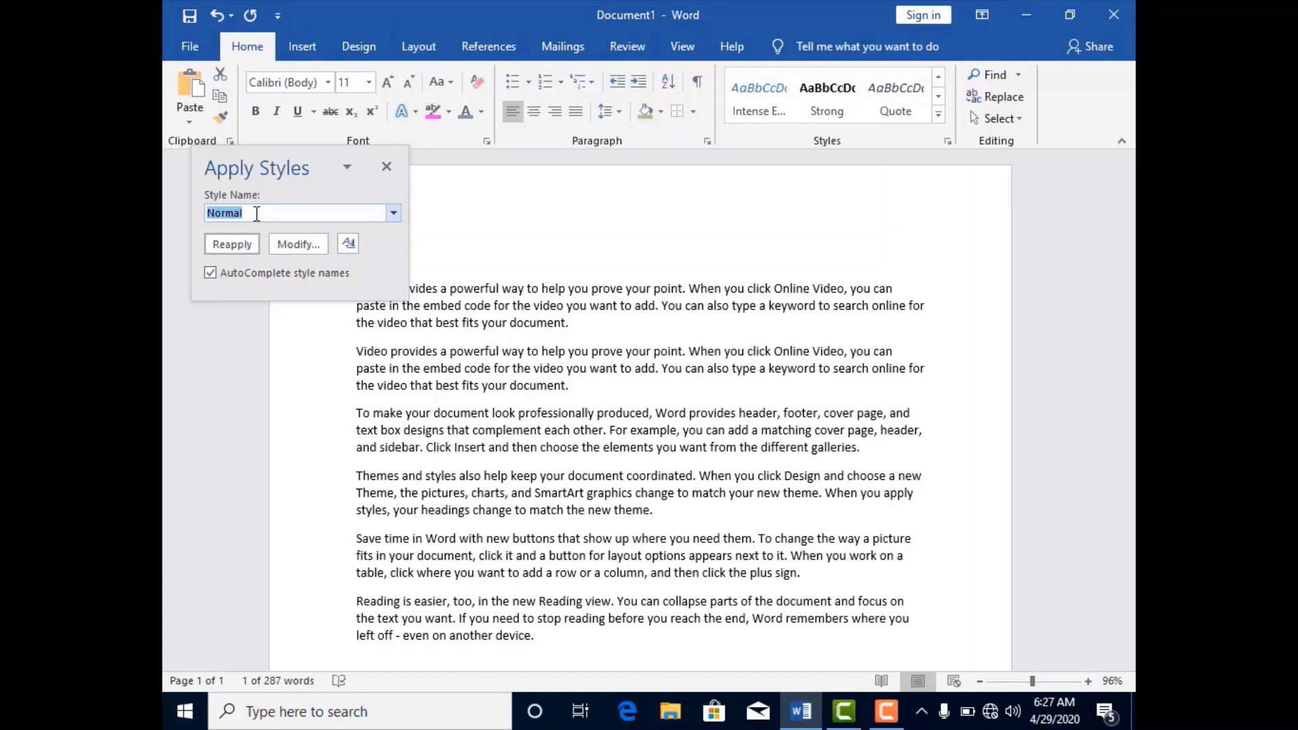
{"action": "type", "text": "new style"}
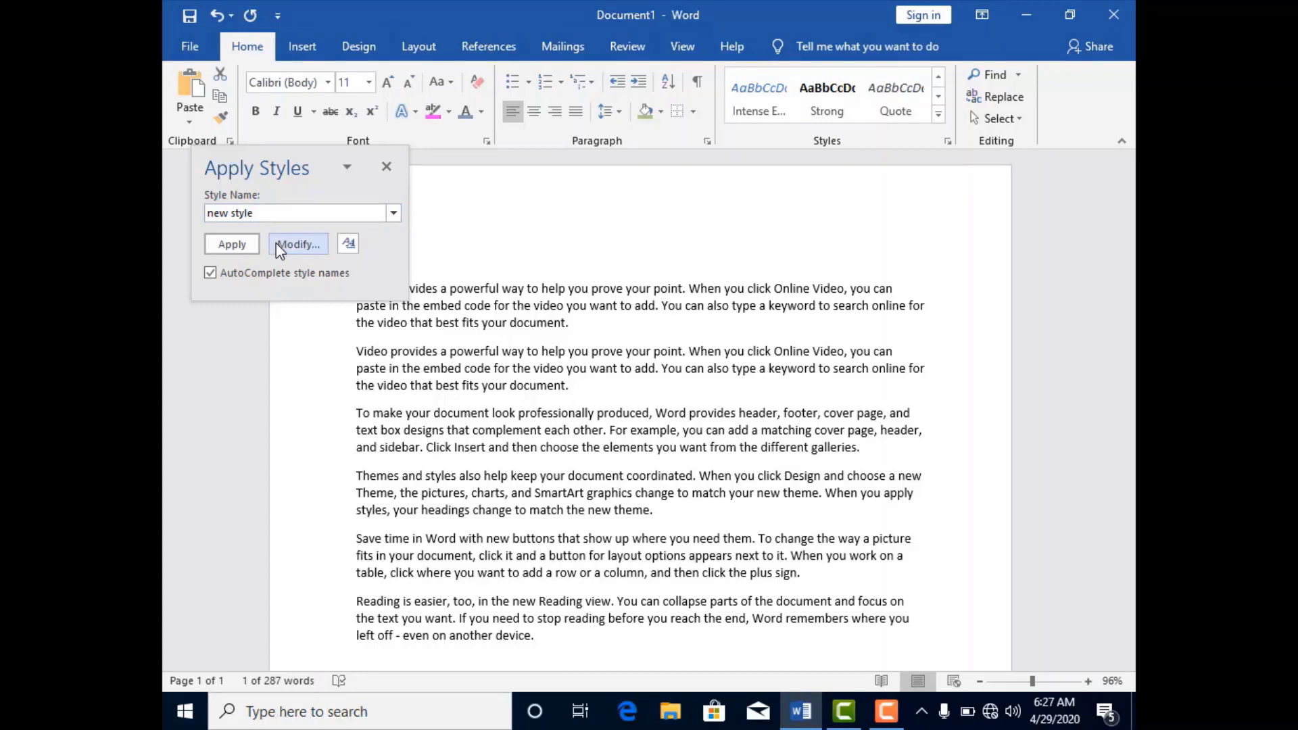
{"action": "left_click", "coordinate": [238, 246]}
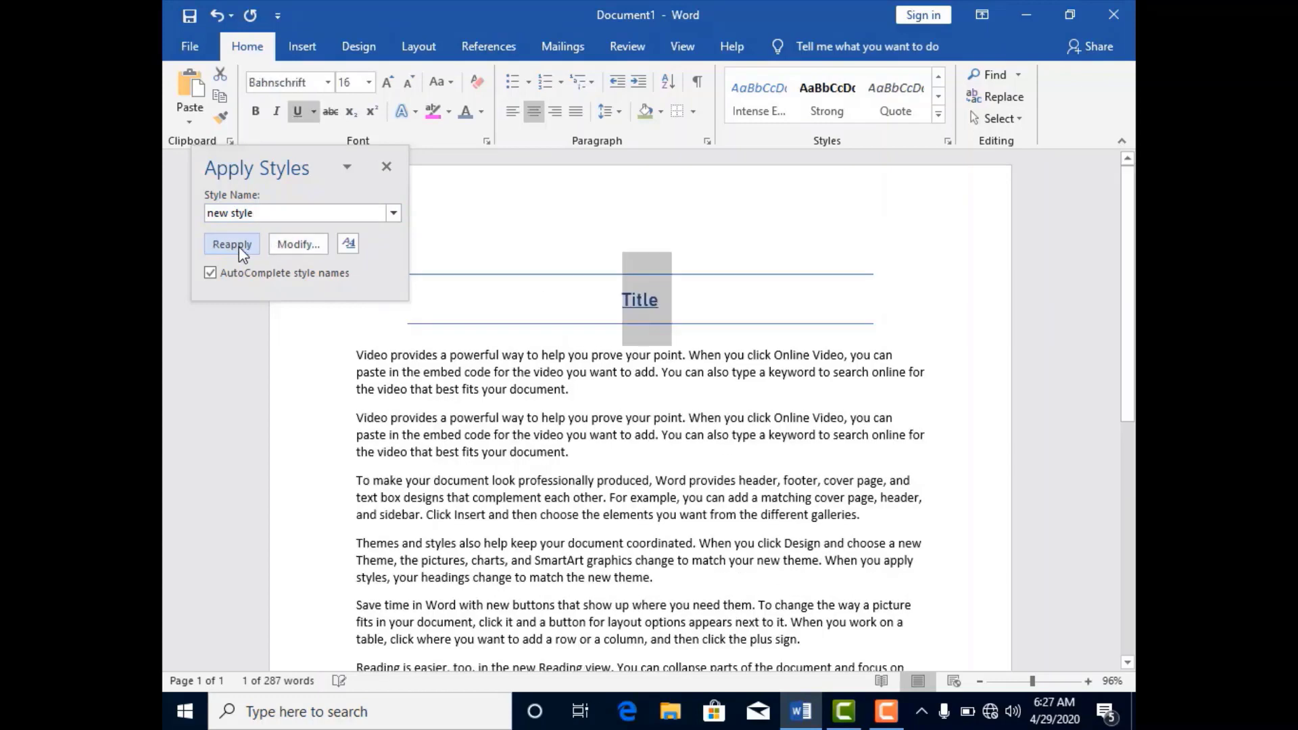
{"action": "left_click", "coordinate": [695, 305]}
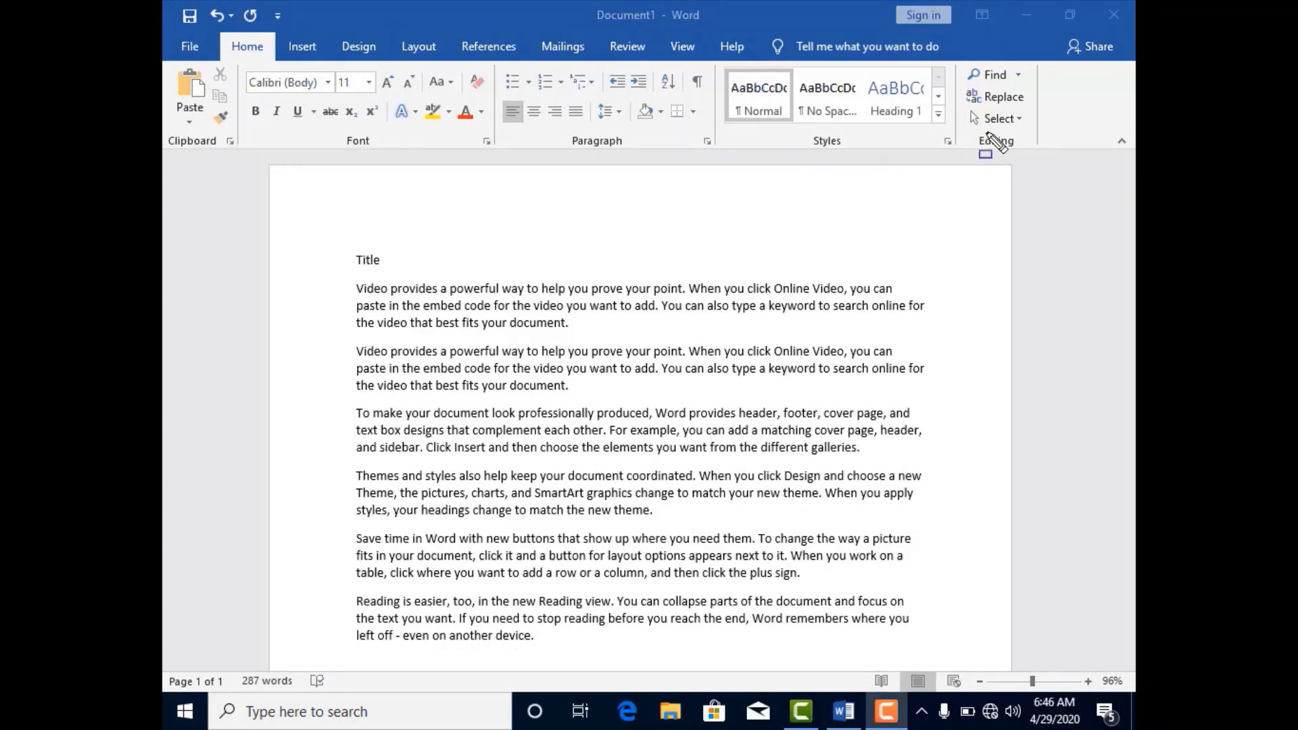
{"action": "left_click_drag", "start_coordinate": [974, 130], "coordinate": [1034, 157]}
{"action": "mouse_move", "coordinate": [967, 60]}
{"action": "left_mouse_down"}
{"action": "mouse_move", "coordinate": [1021, 80]}
{"action": "mouse_move", "coordinate": [1043, 116]}
{"action": "mouse_move", "coordinate": [1033, 105]}
{"action": "mouse_move", "coordinate": [1021, 136]}
{"action": "mouse_move", "coordinate": [1049, 127]}
{"action": "mouse_move", "coordinate": [1033, 130]}
{"action": "left_mouse_up"}
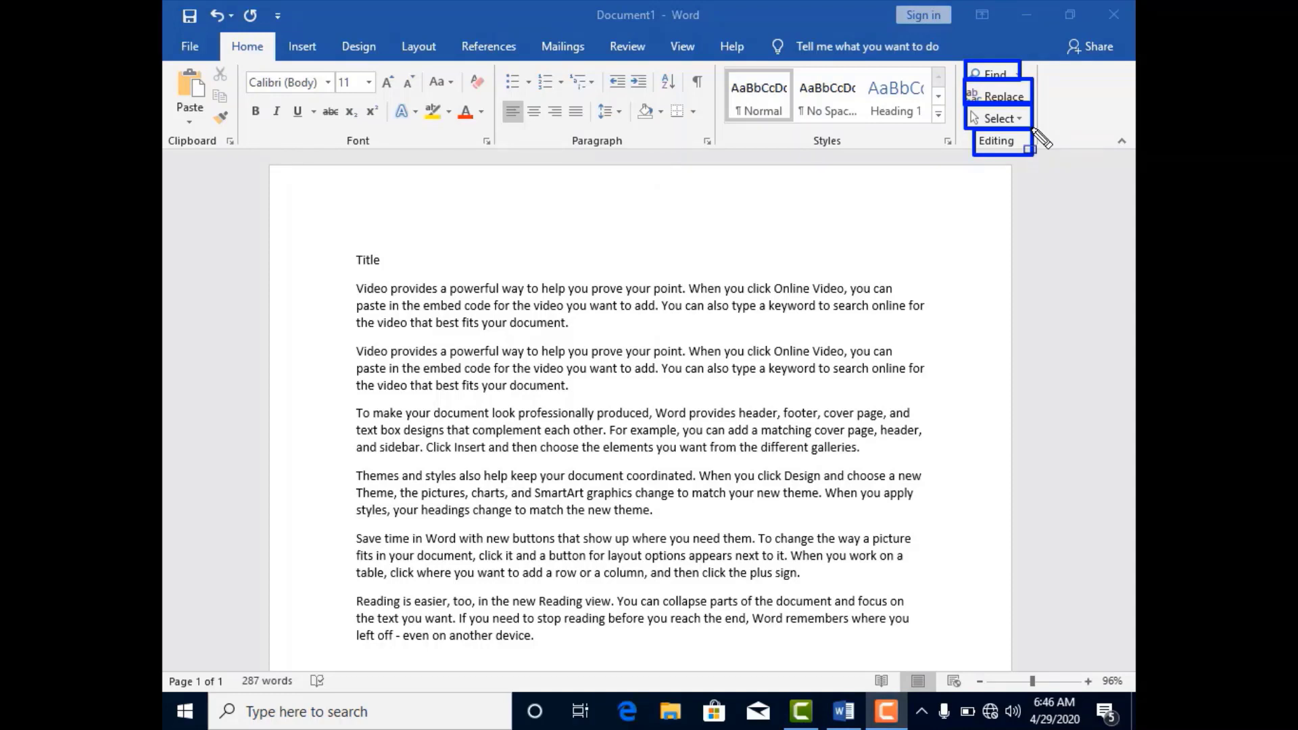
{"action": "key", "text": "Escape"}
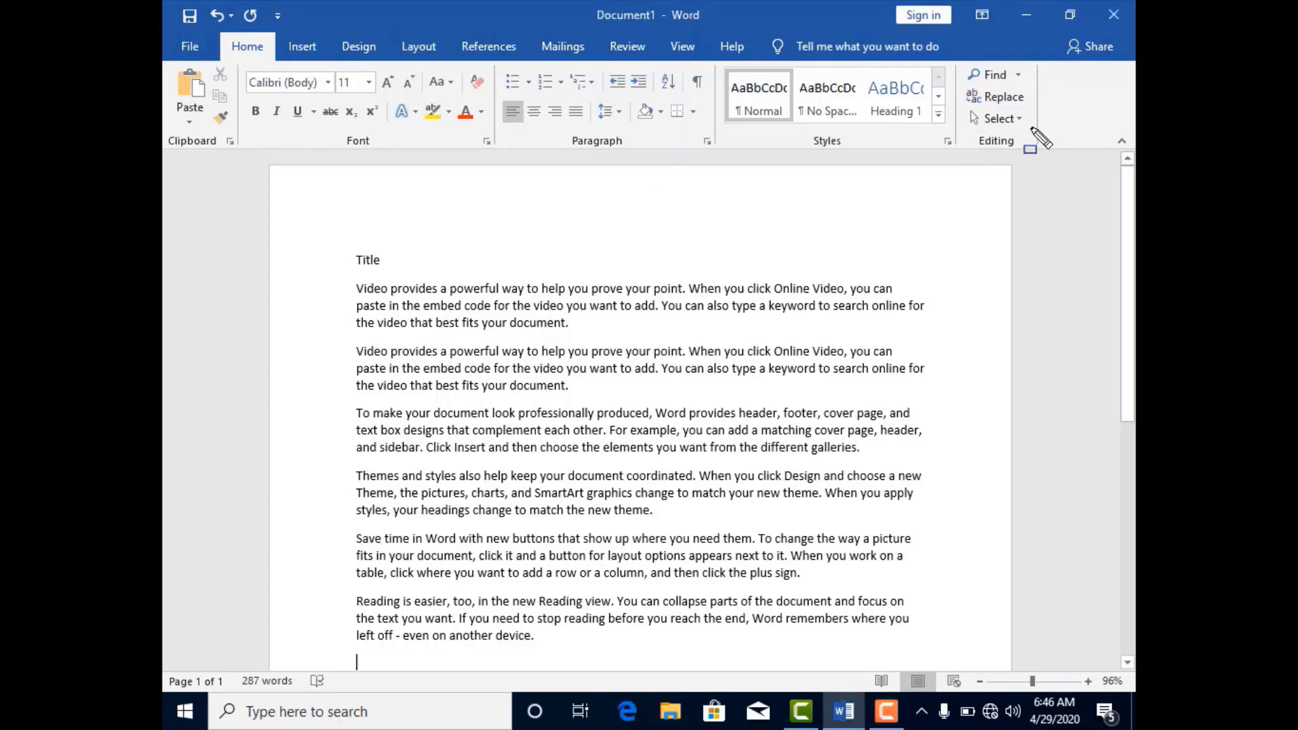
Search the document for "Video" with Find and clear the search.
{"action": "left_click", "coordinate": [1002, 75]}
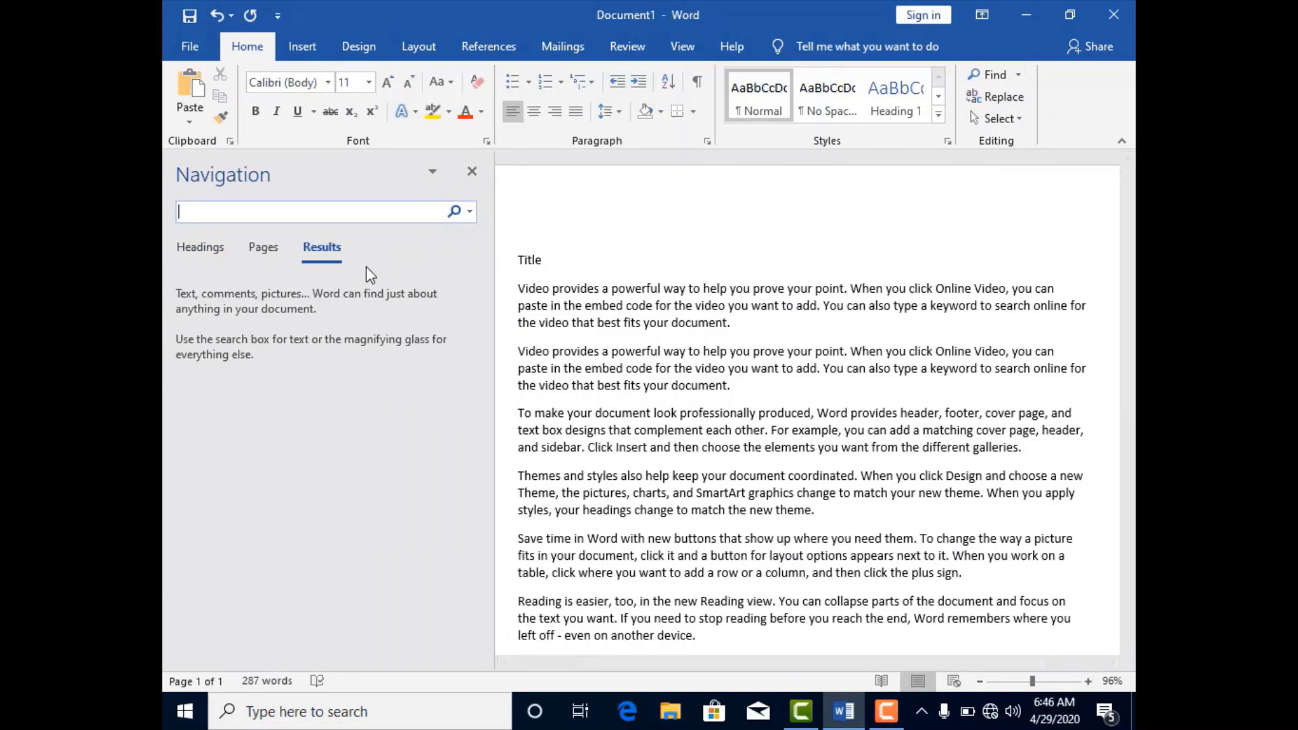
{"action": "type", "text": "Video"}
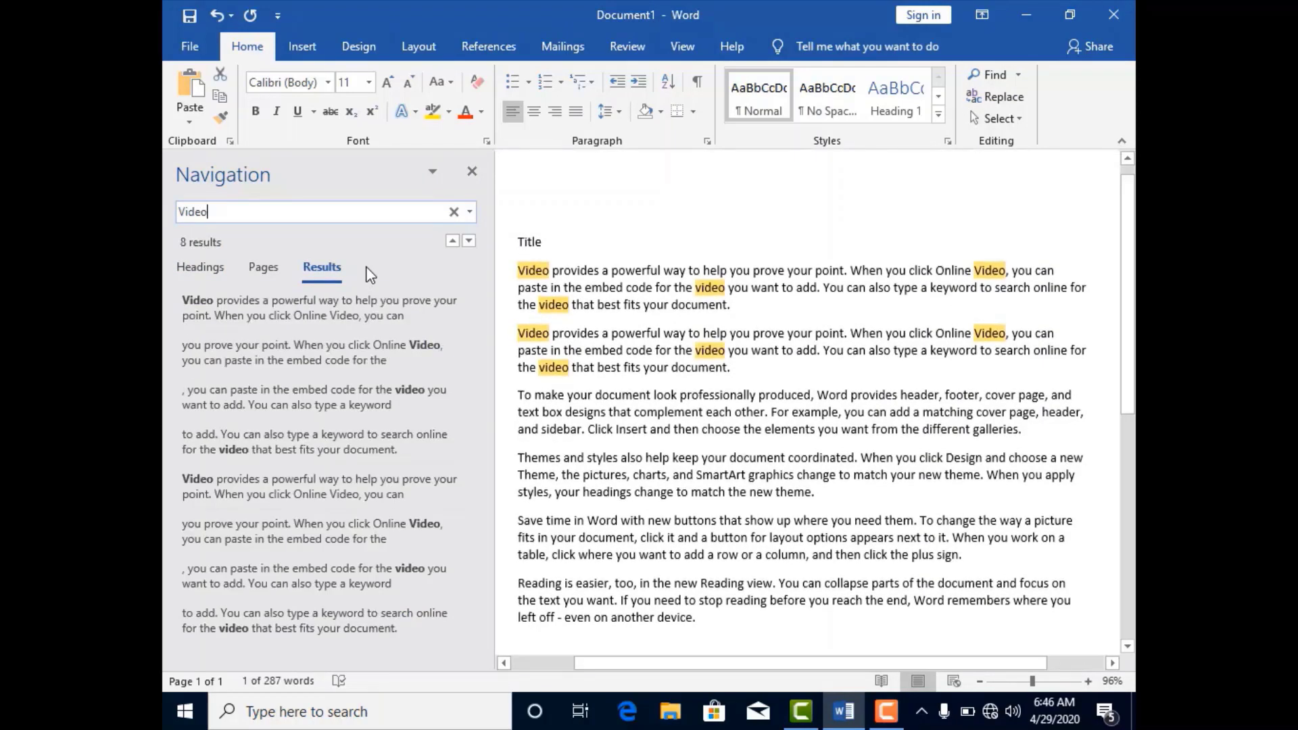
{"action": "left_click", "coordinate": [450, 214]}
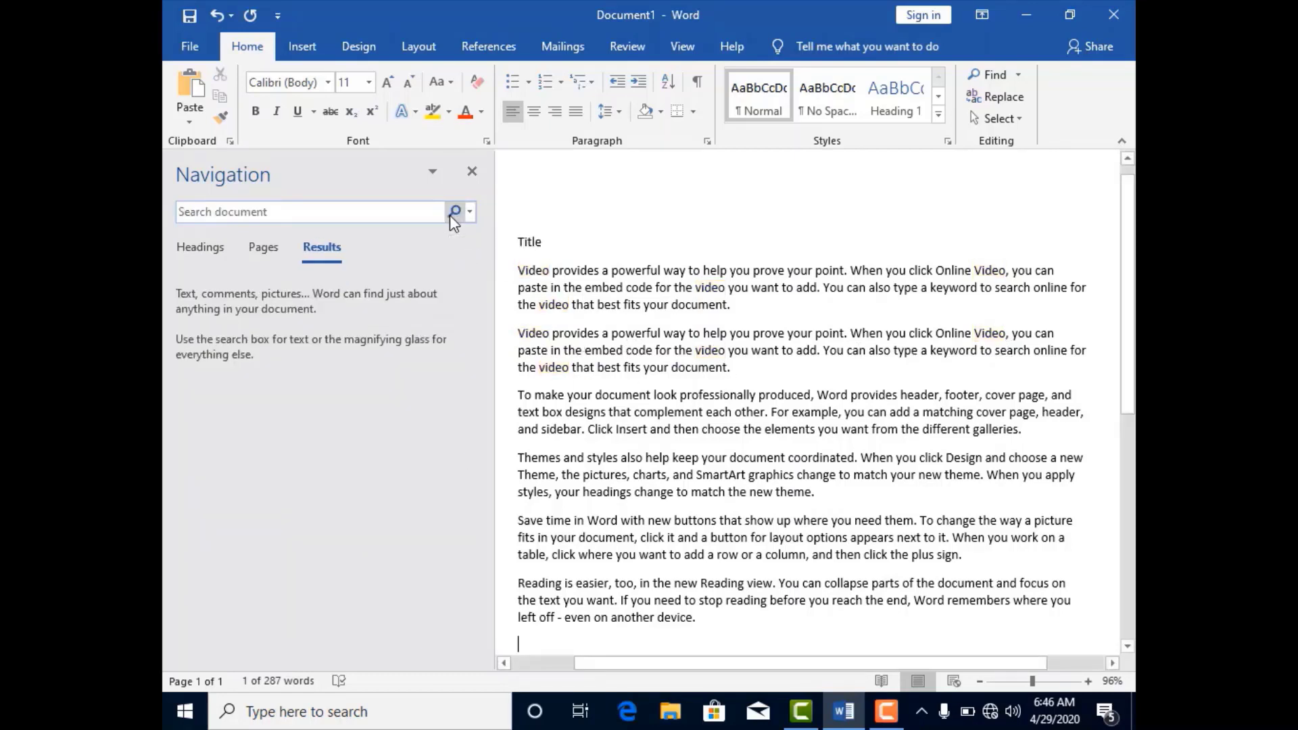
Use Advanced Find to apply reading highlight to every occurrence of "Video", and clear the highlighting.
{"action": "left_click", "coordinate": [1018, 75]}
{"action": "left_click", "coordinate": [1021, 121]}
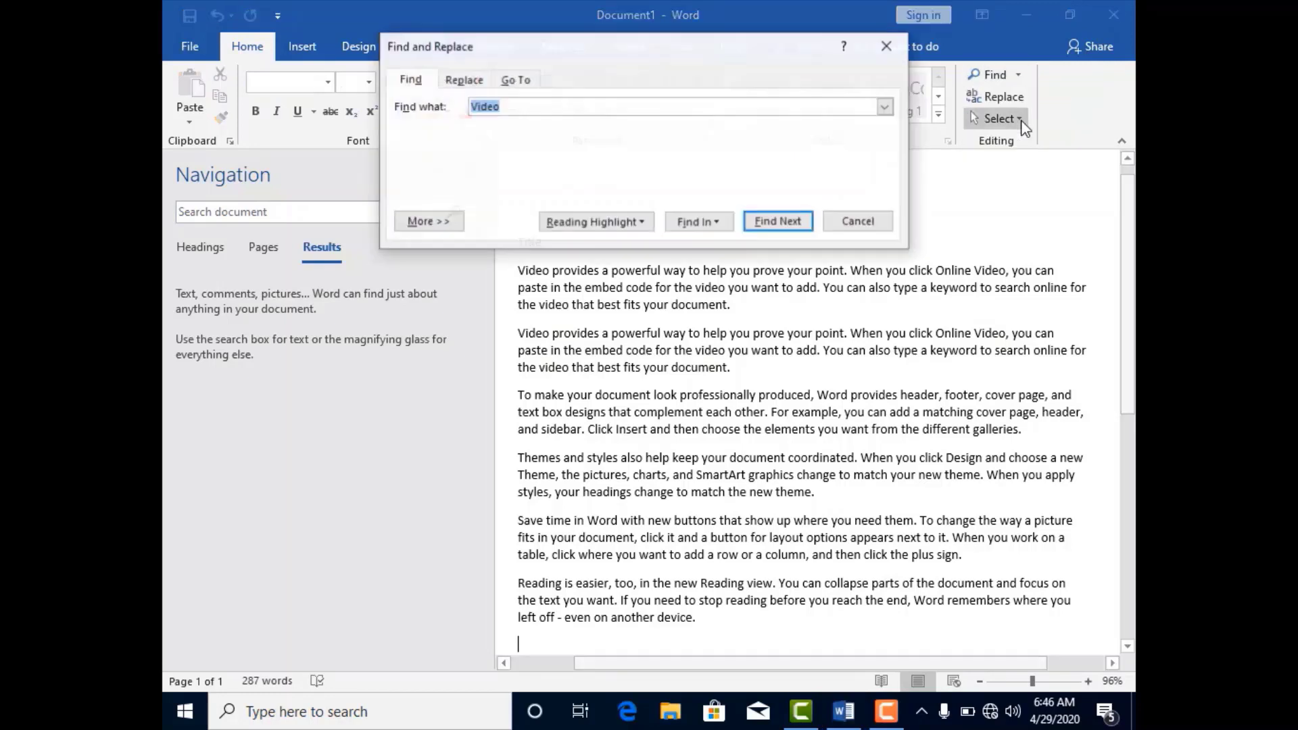
{"action": "left_click", "coordinate": [536, 107]}
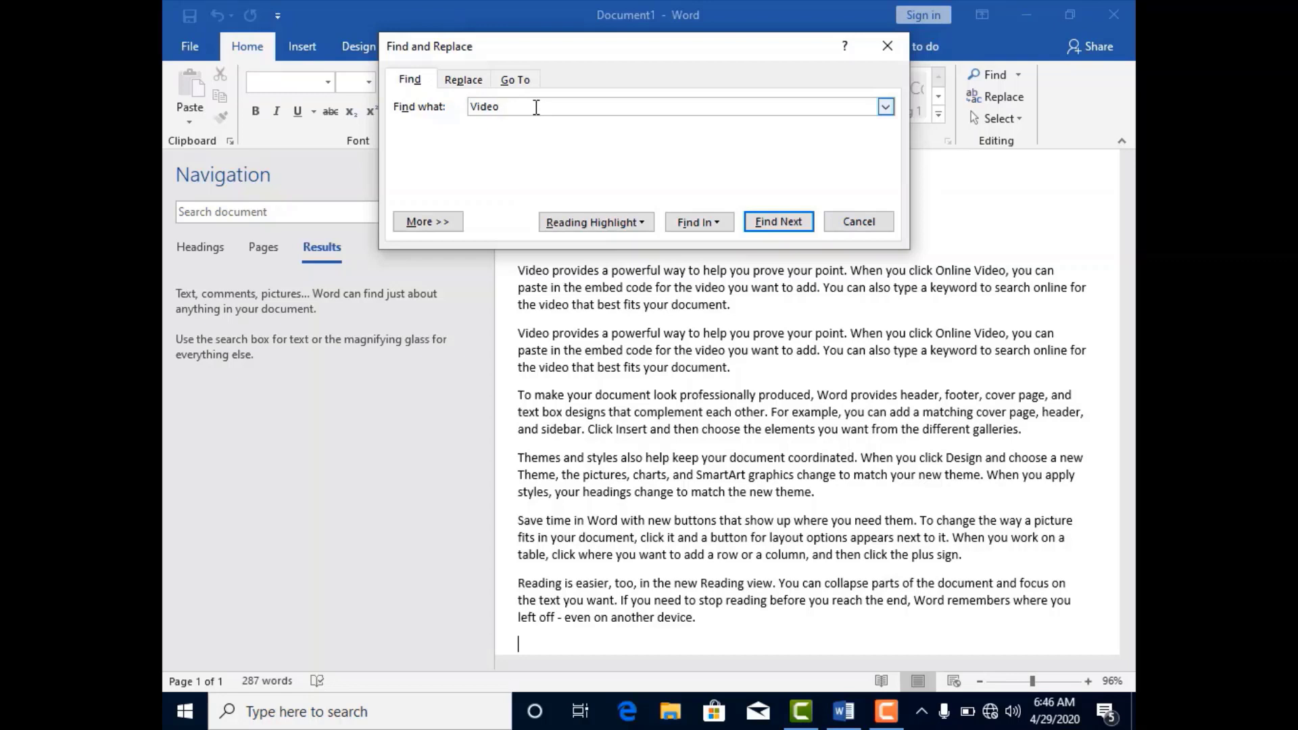
{"action": "left_click", "coordinate": [610, 225]}
{"action": "left_click", "coordinate": [614, 245]}
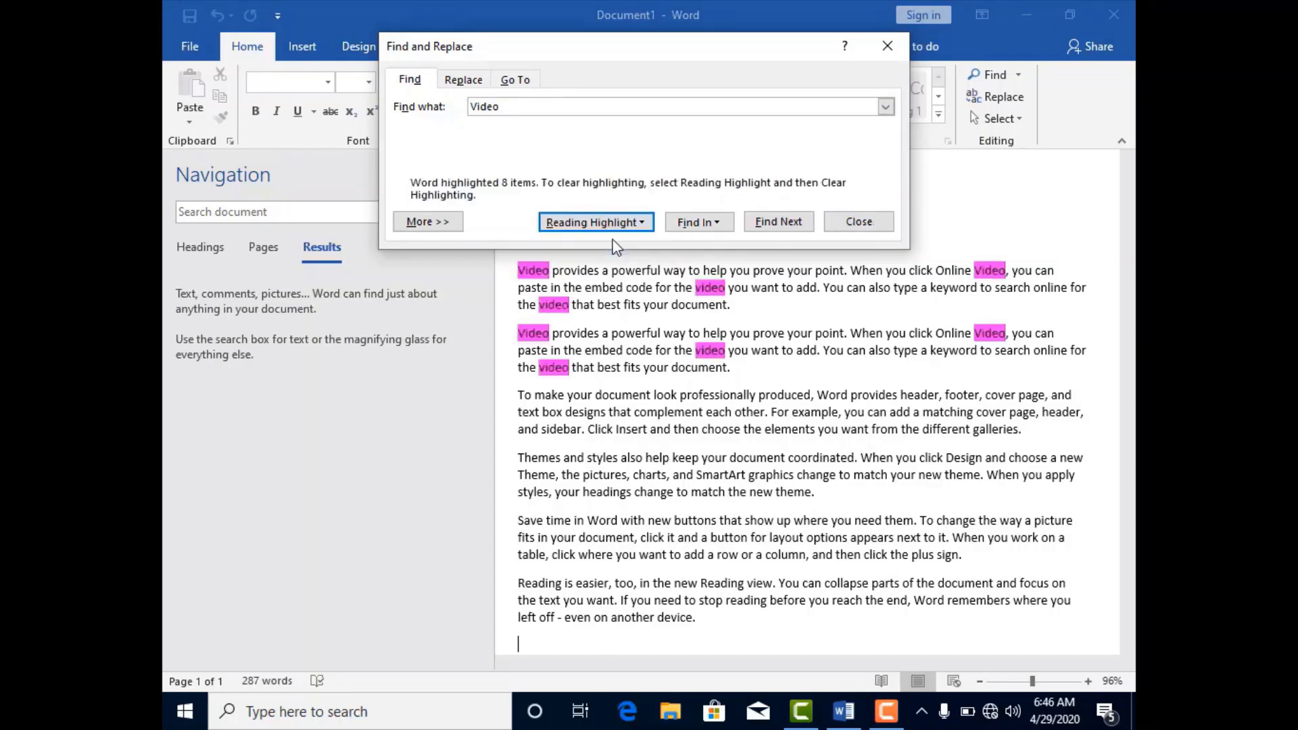
{"action": "left_click", "coordinate": [649, 225]}
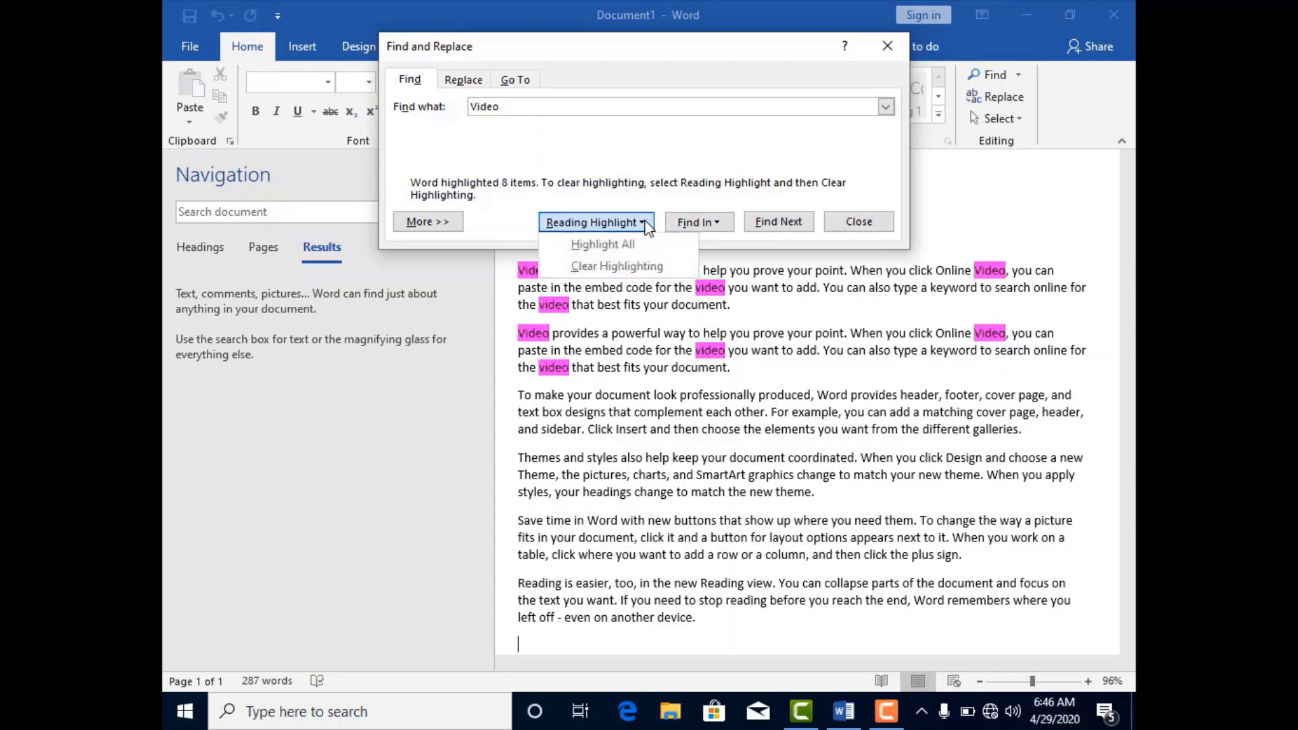
{"action": "left_click", "coordinate": [646, 267]}
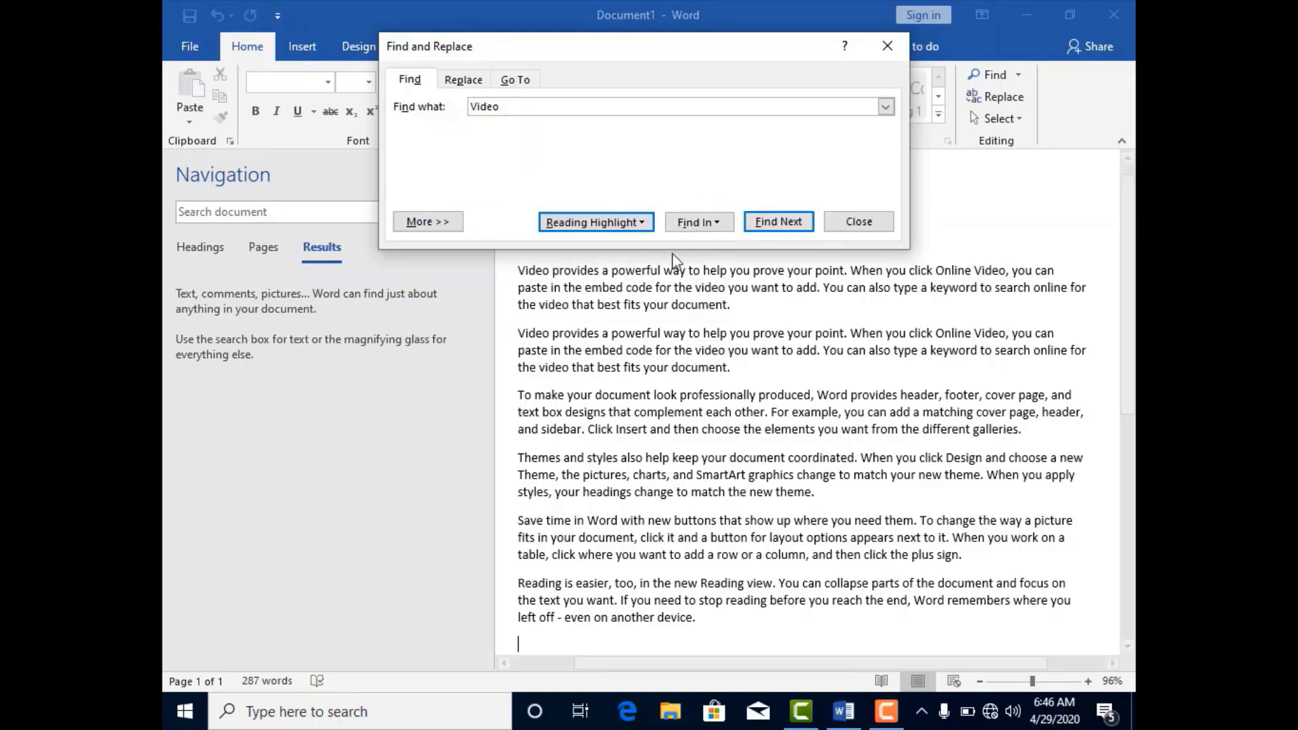
Find all occurrences of "Video" in the main document, go through the next few matches one by one, and close the search.
{"action": "left_click", "coordinate": [702, 227]}
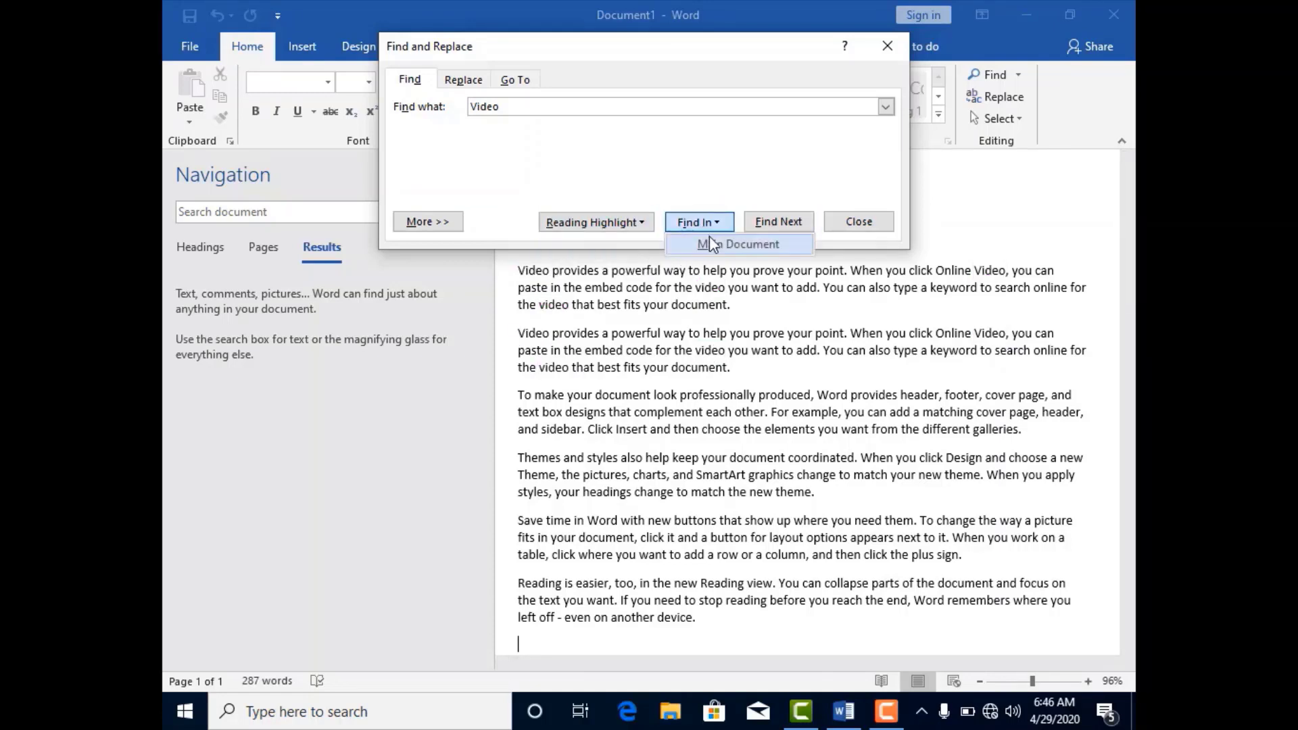
{"action": "left_click", "coordinate": [716, 248]}
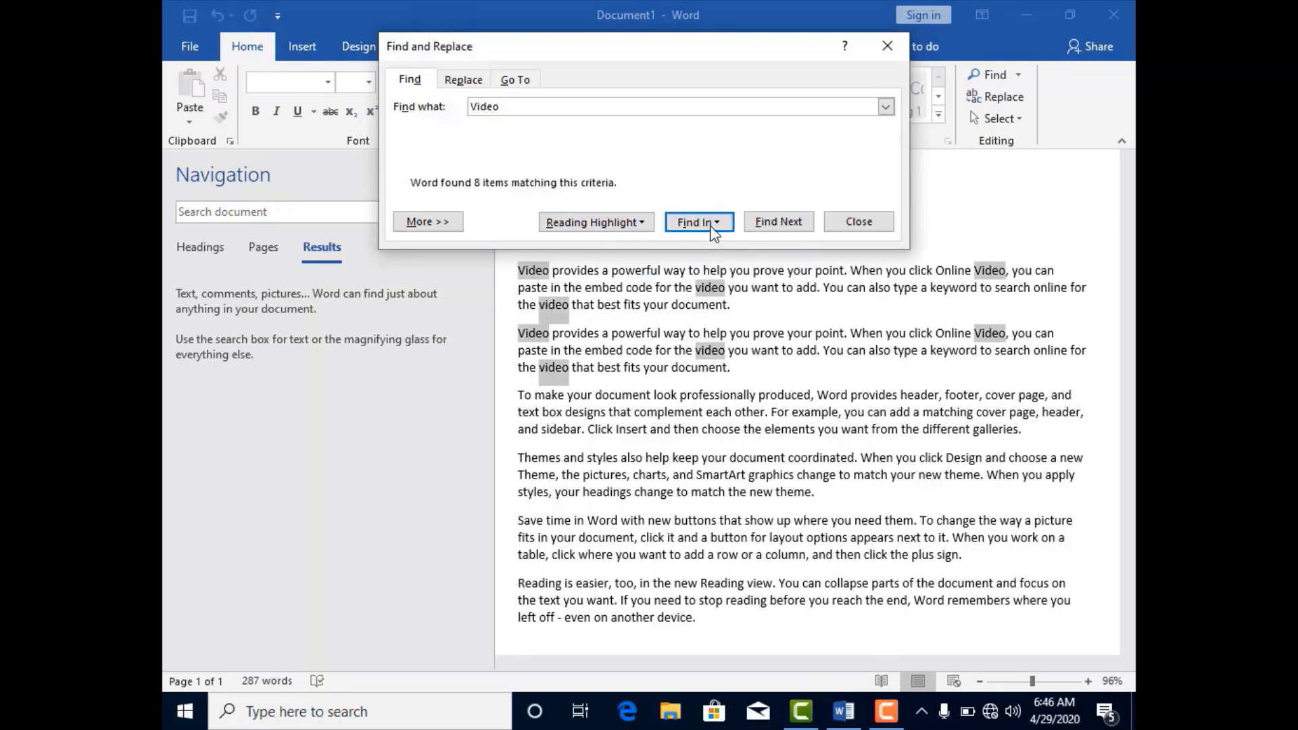
{"action": "left_click", "coordinate": [710, 228]}
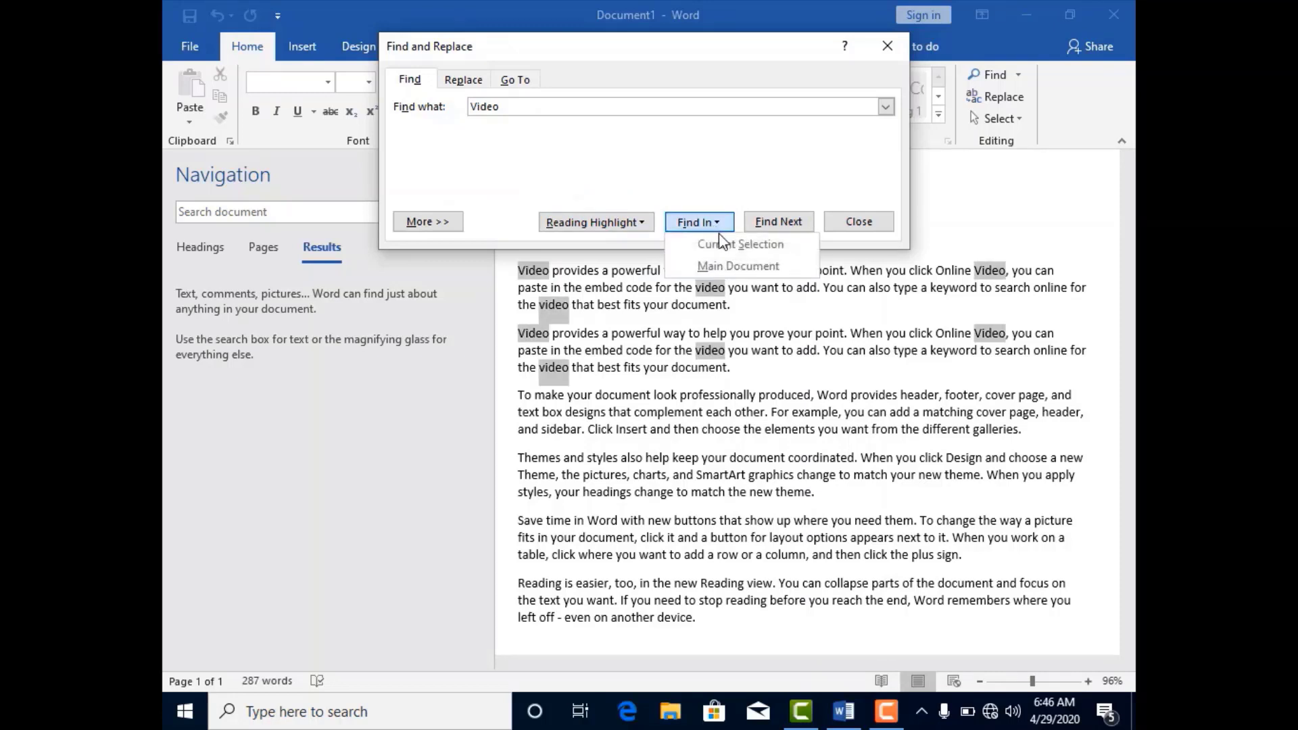
{"action": "left_click", "coordinate": [721, 260]}
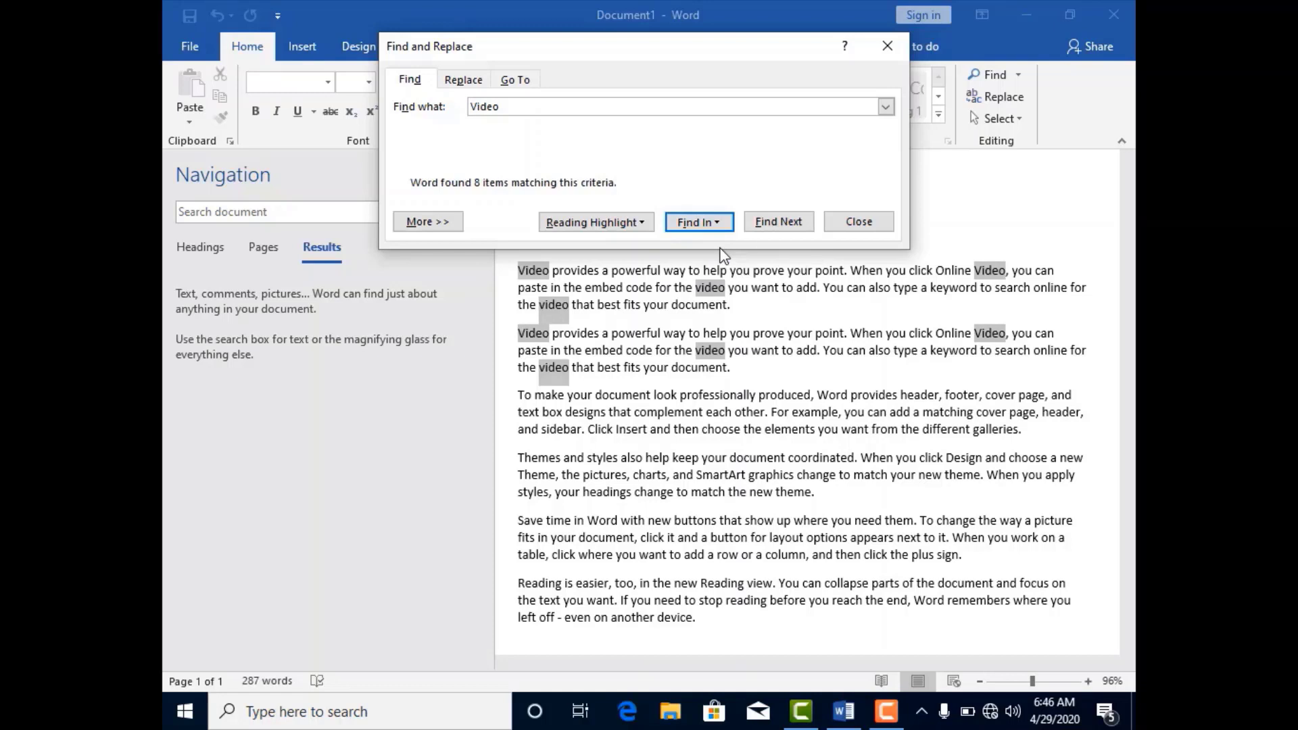
{"action": "left_click", "coordinate": [771, 226]}
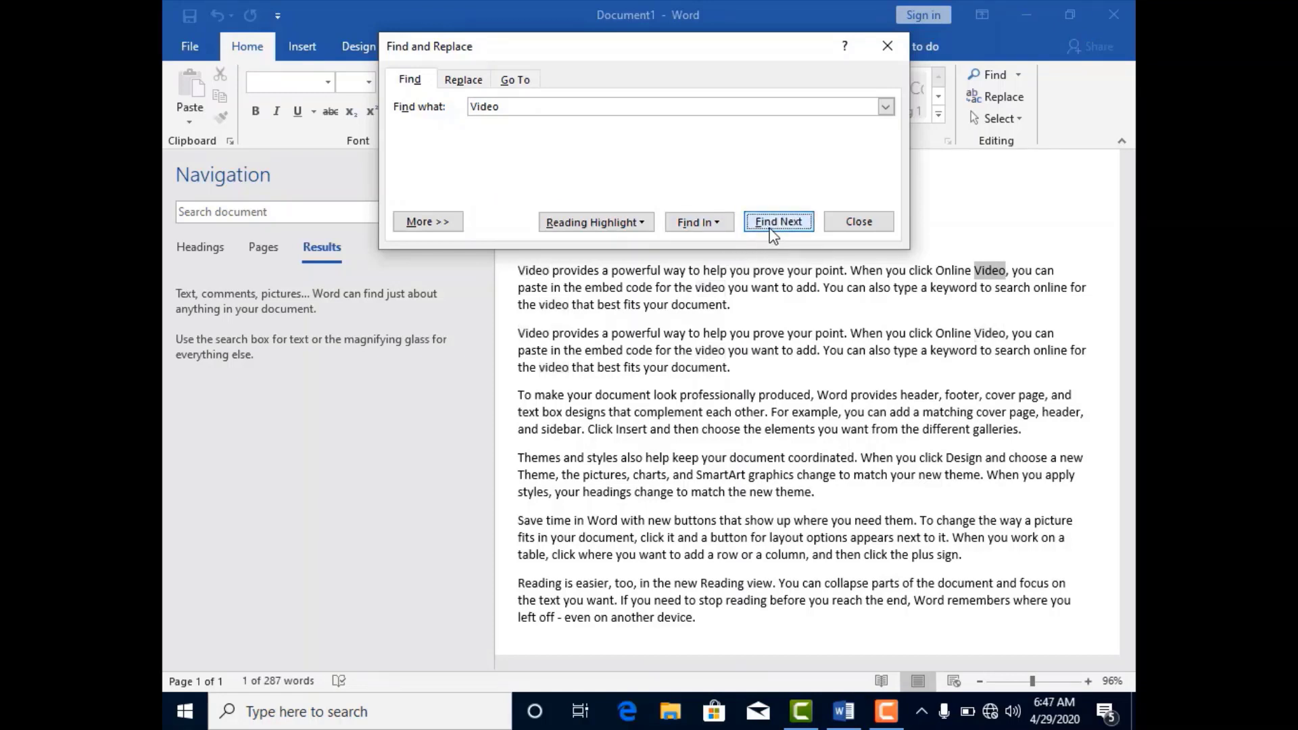
{"action": "left_click", "coordinate": [773, 225]}
{"action": "left_click", "coordinate": [773, 225]}
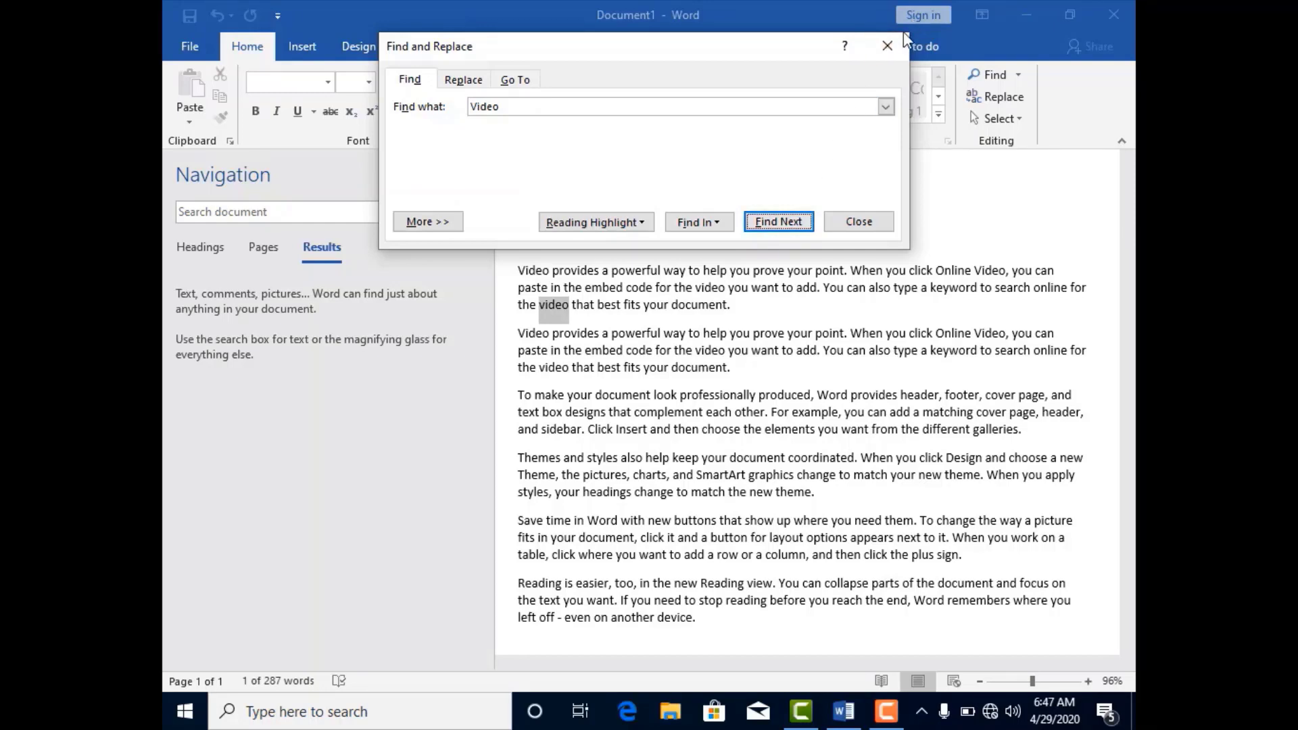
{"action": "left_click", "coordinate": [890, 43]}
Replace every occurrence of "video" with "videos" throughout the document, including from the beginning, and close Find and Replace.
{"action": "left_click", "coordinate": [991, 99]}
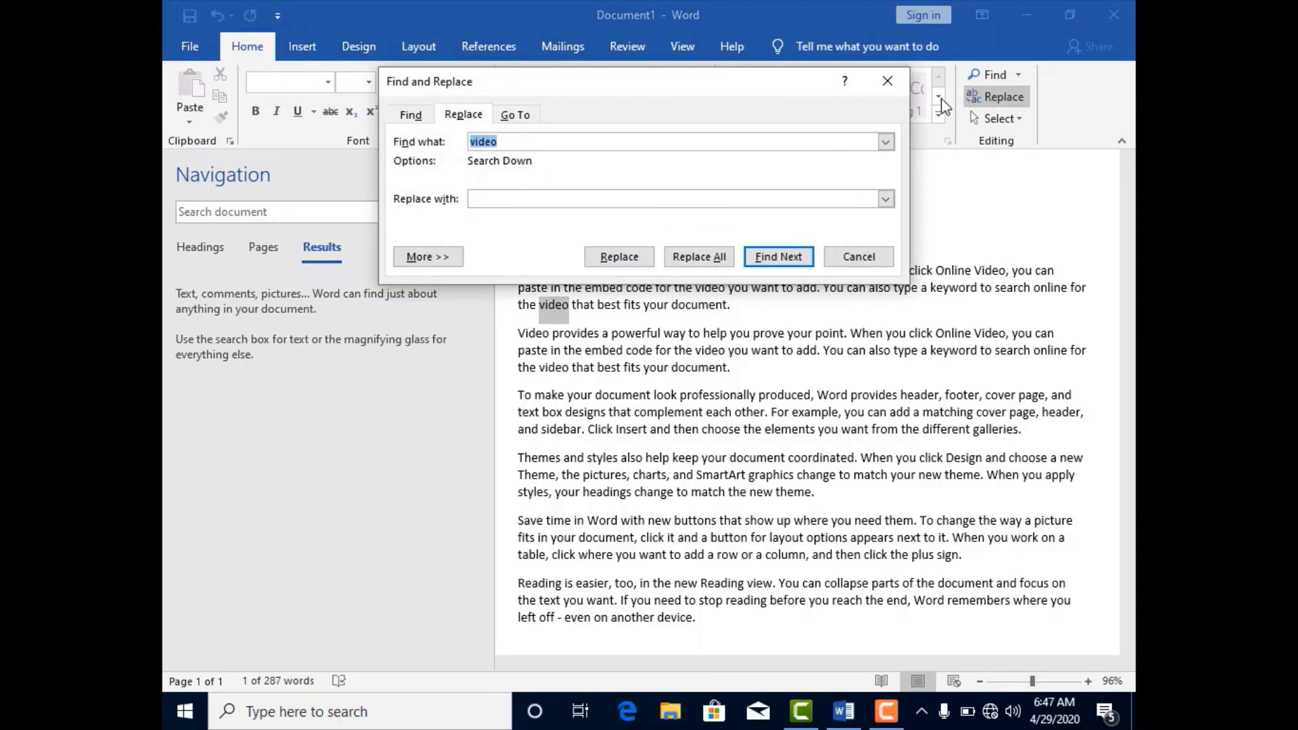
{"action": "left_click", "coordinate": [508, 141]}
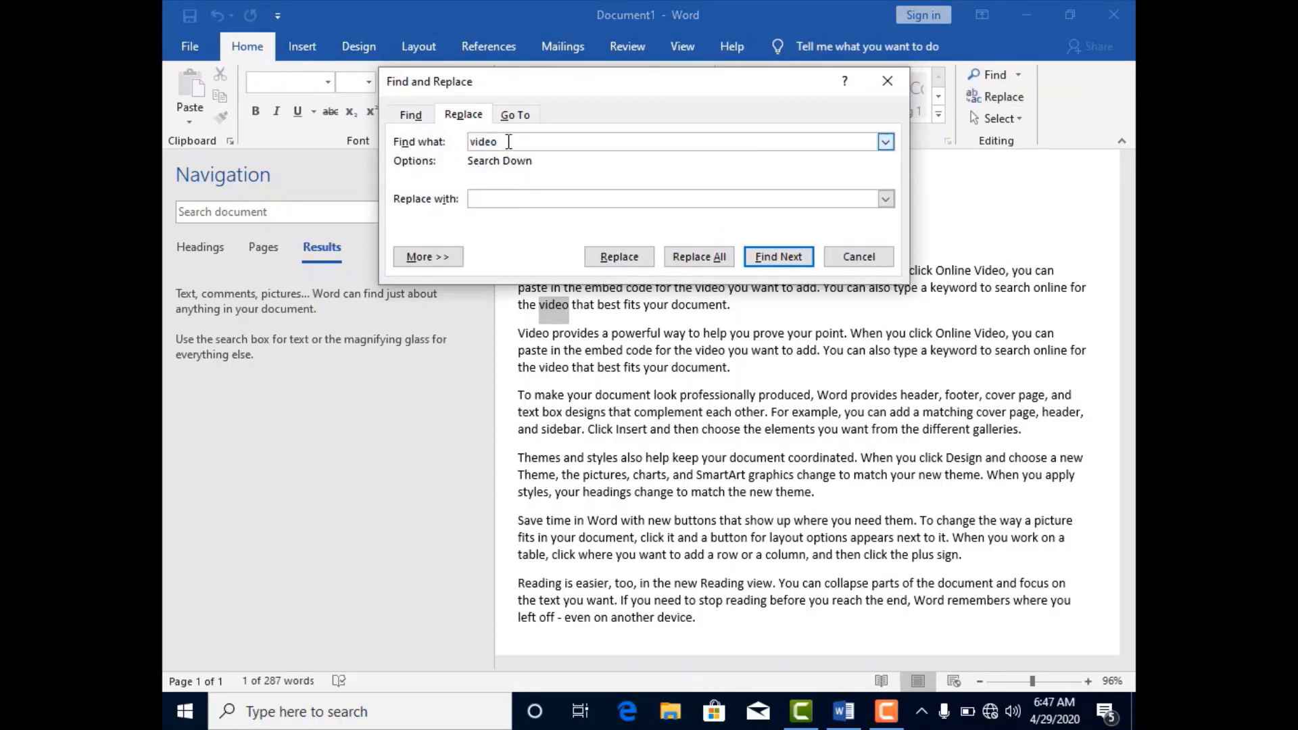
{"action": "left_click", "coordinate": [518, 198]}
{"action": "type", "text": "videos"}
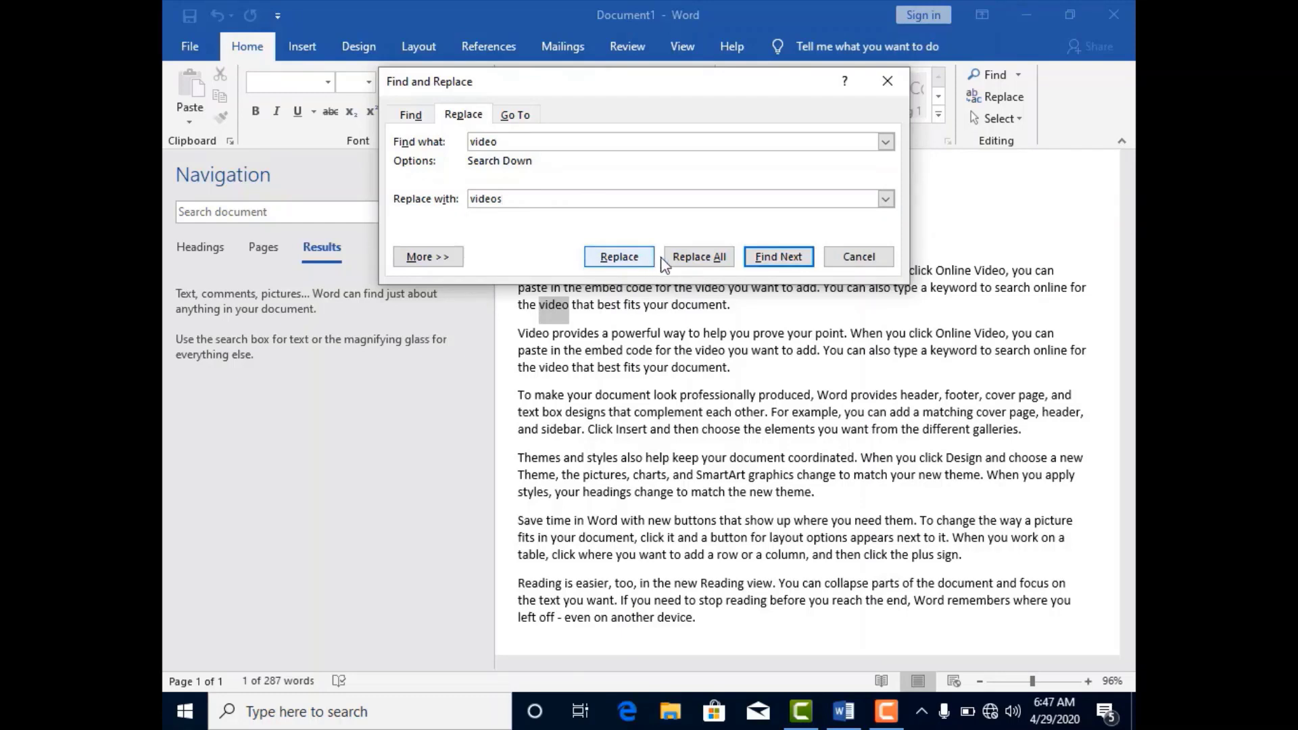
{"action": "left_click", "coordinate": [687, 265]}
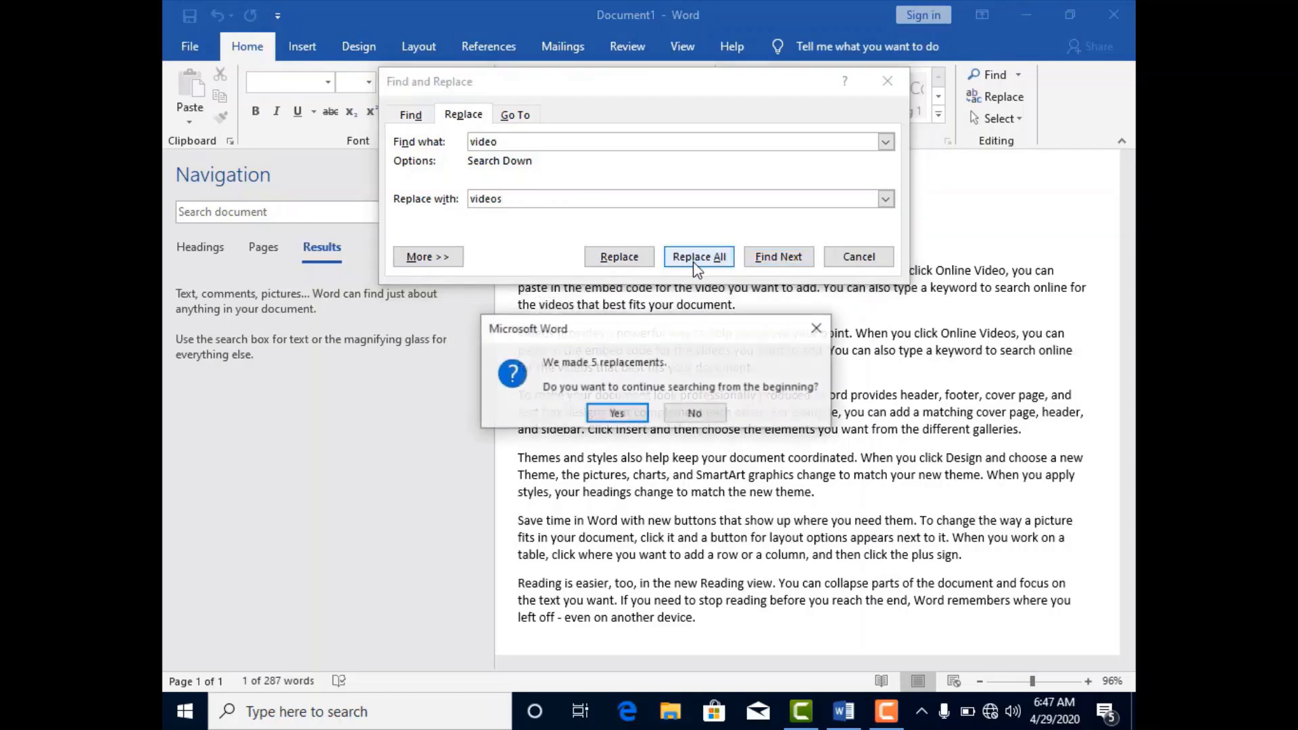
{"action": "left_click", "coordinate": [622, 415]}
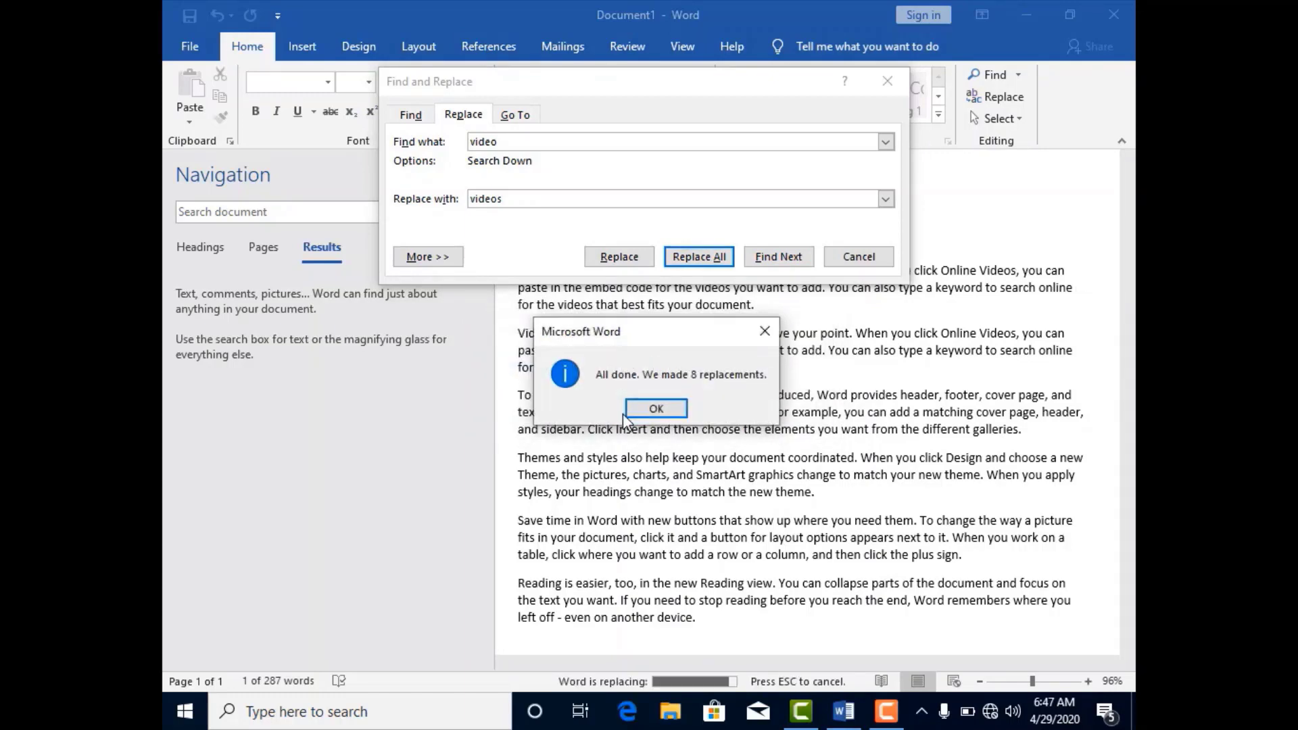
{"action": "left_click", "coordinate": [642, 414]}
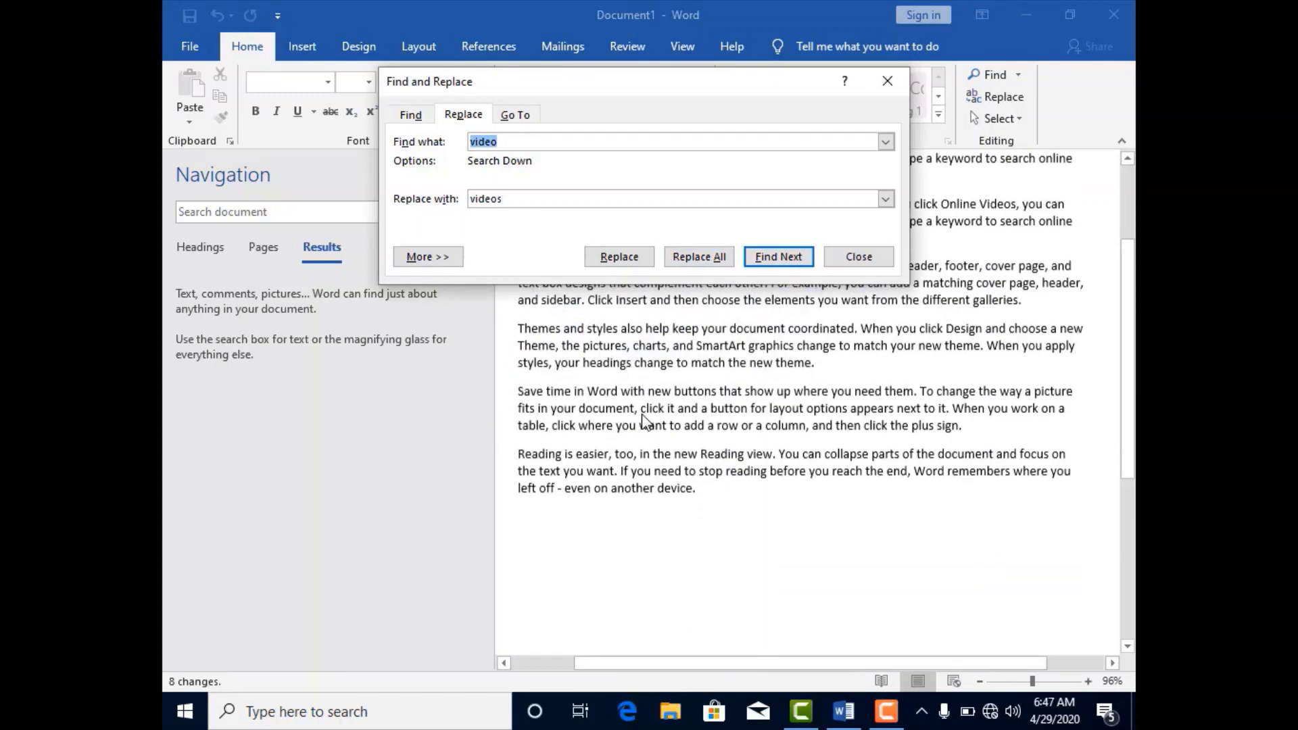
{"action": "left_click", "coordinate": [887, 81]}
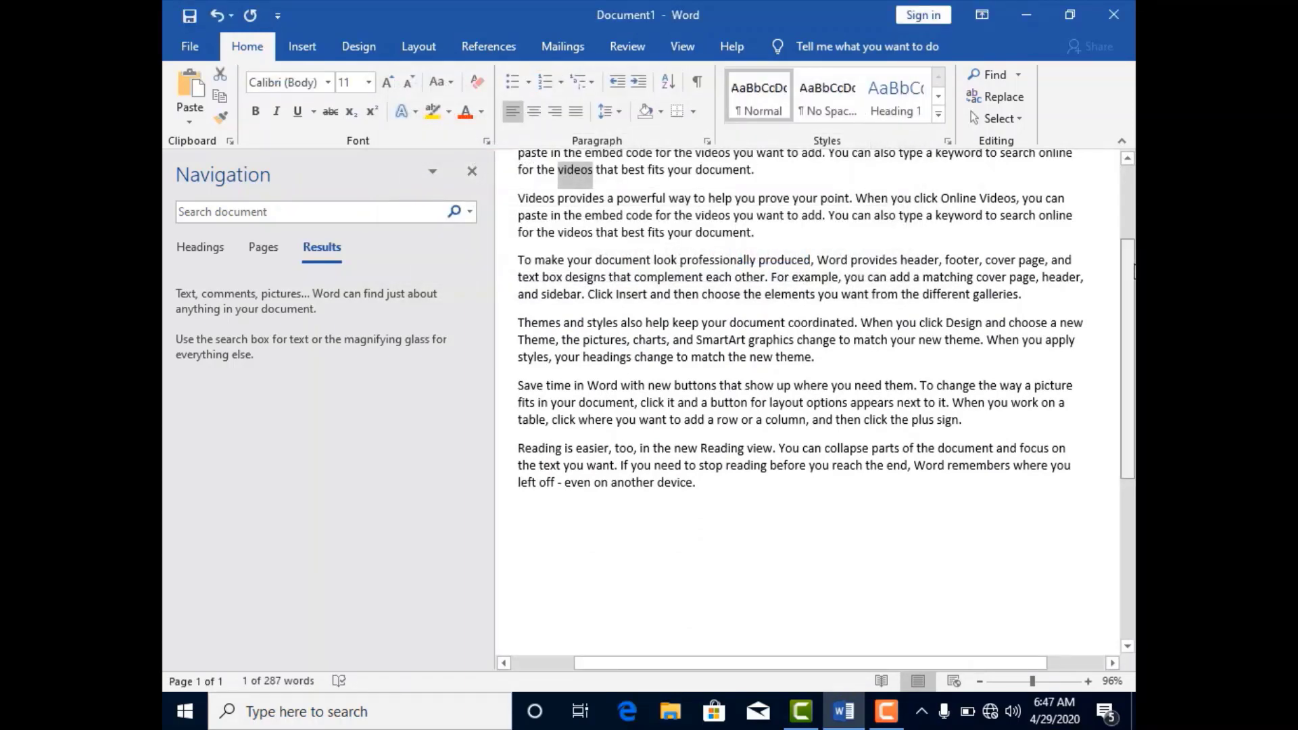
Select all the text in the document with Select All, and turn on Select Objects.
{"action": "scroll", "coordinate": [745, 247], "scroll_direction": "up", "scroll_amount": 3}
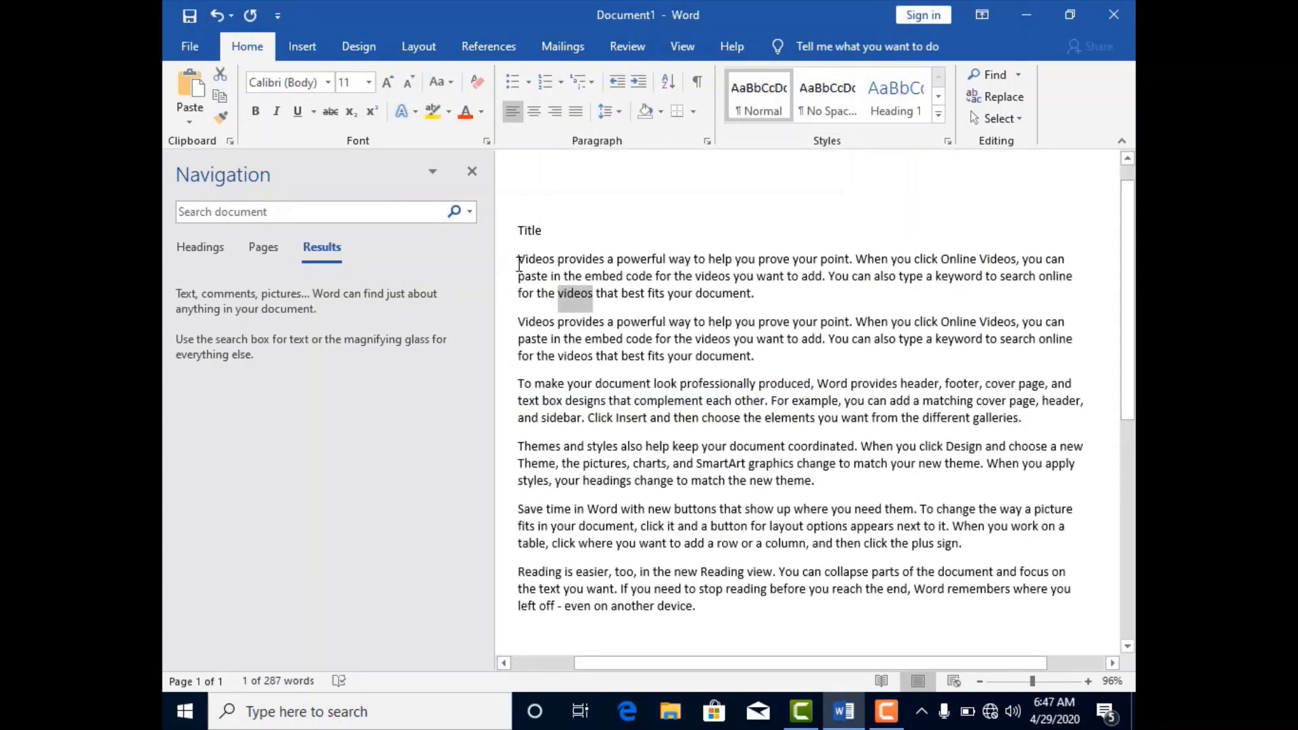
{"action": "left_click_drag", "start_coordinate": [518, 259], "coordinate": [594, 296]}
{"action": "left_click", "coordinate": [1020, 122]}
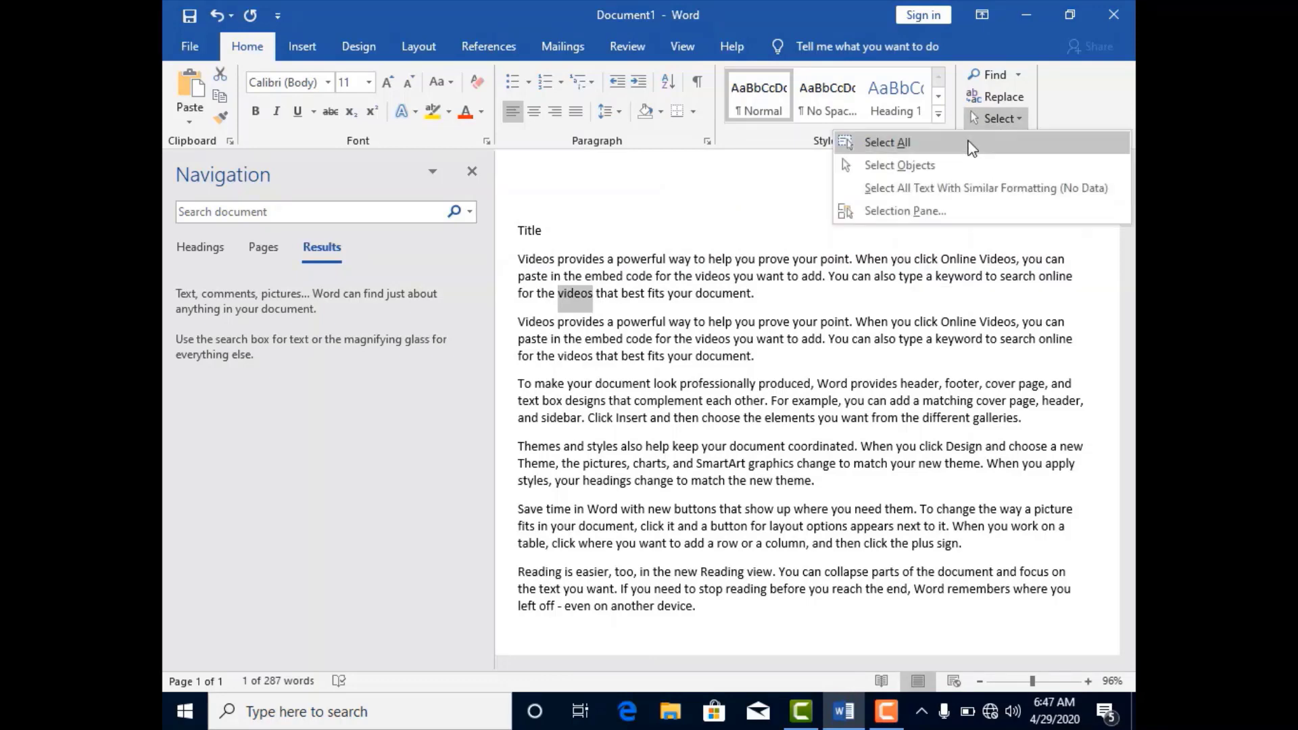
{"action": "left_click", "coordinate": [959, 150]}
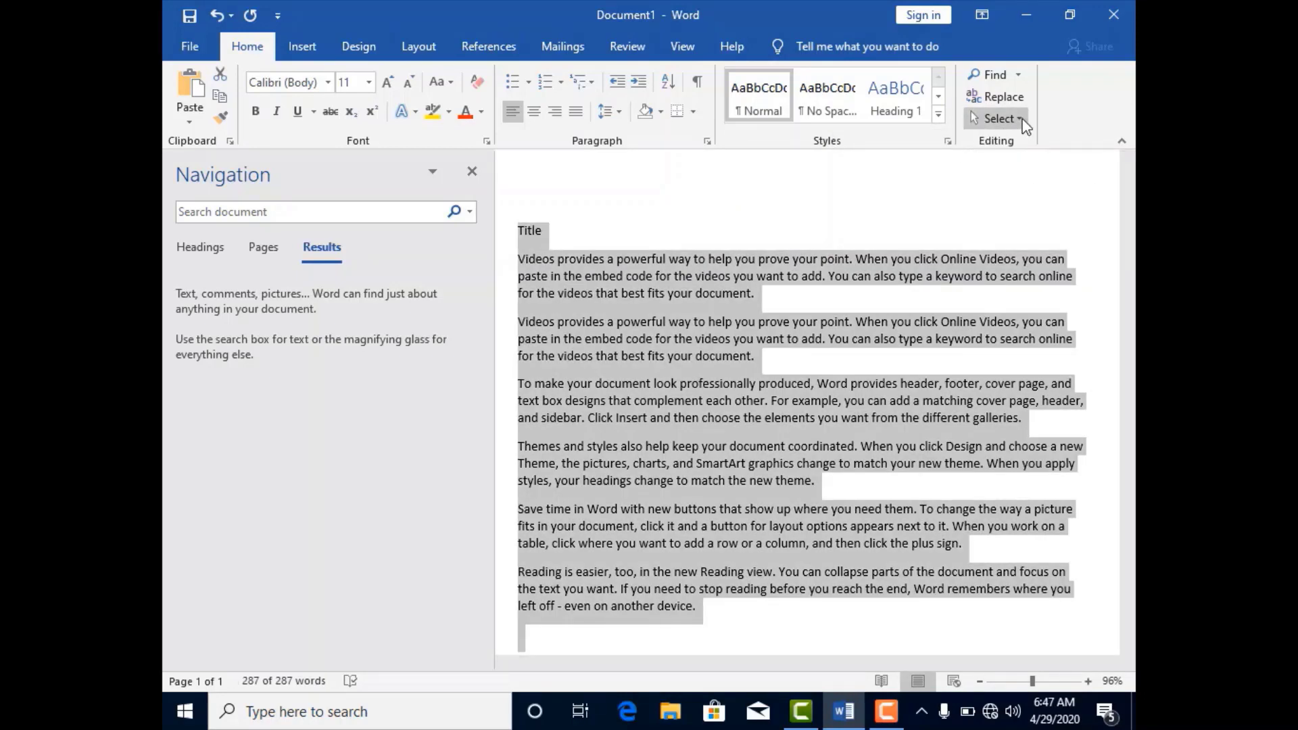
{"action": "left_click", "coordinate": [1021, 122]}
{"action": "left_click", "coordinate": [983, 165]}
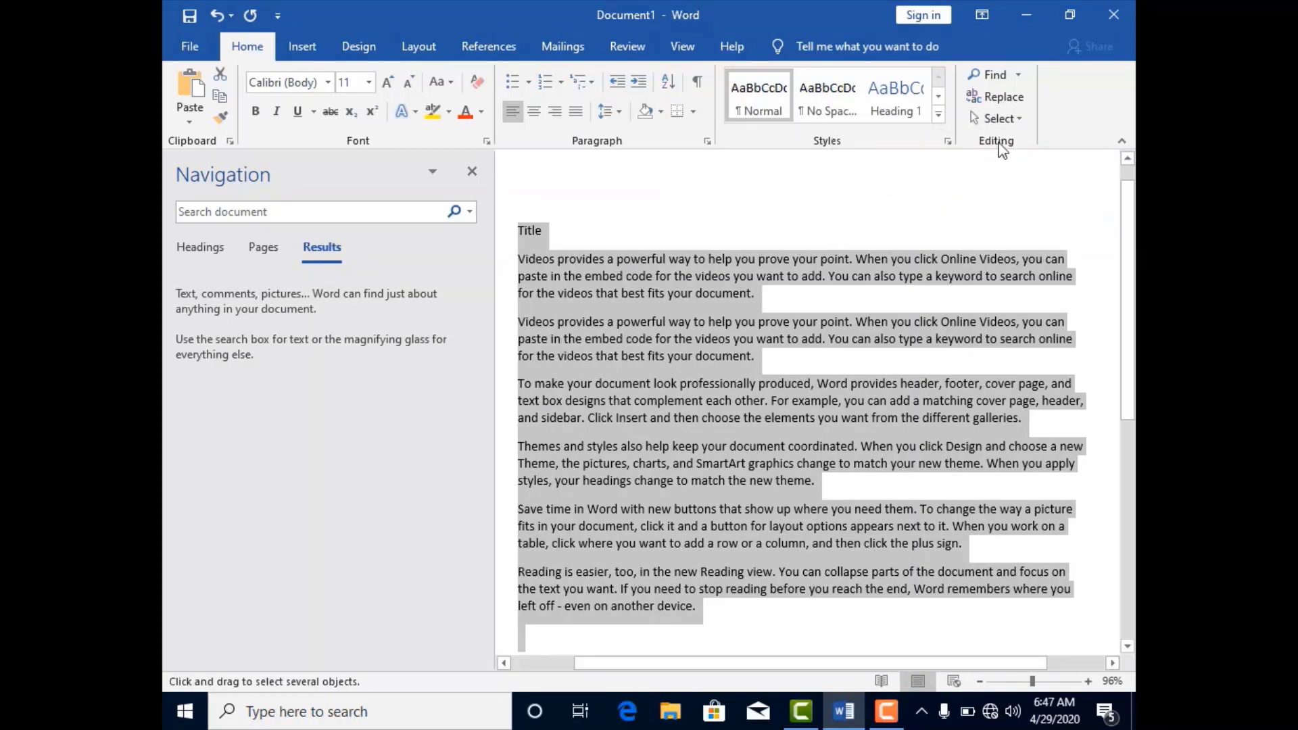
{"action": "left_click", "coordinate": [1024, 113]}
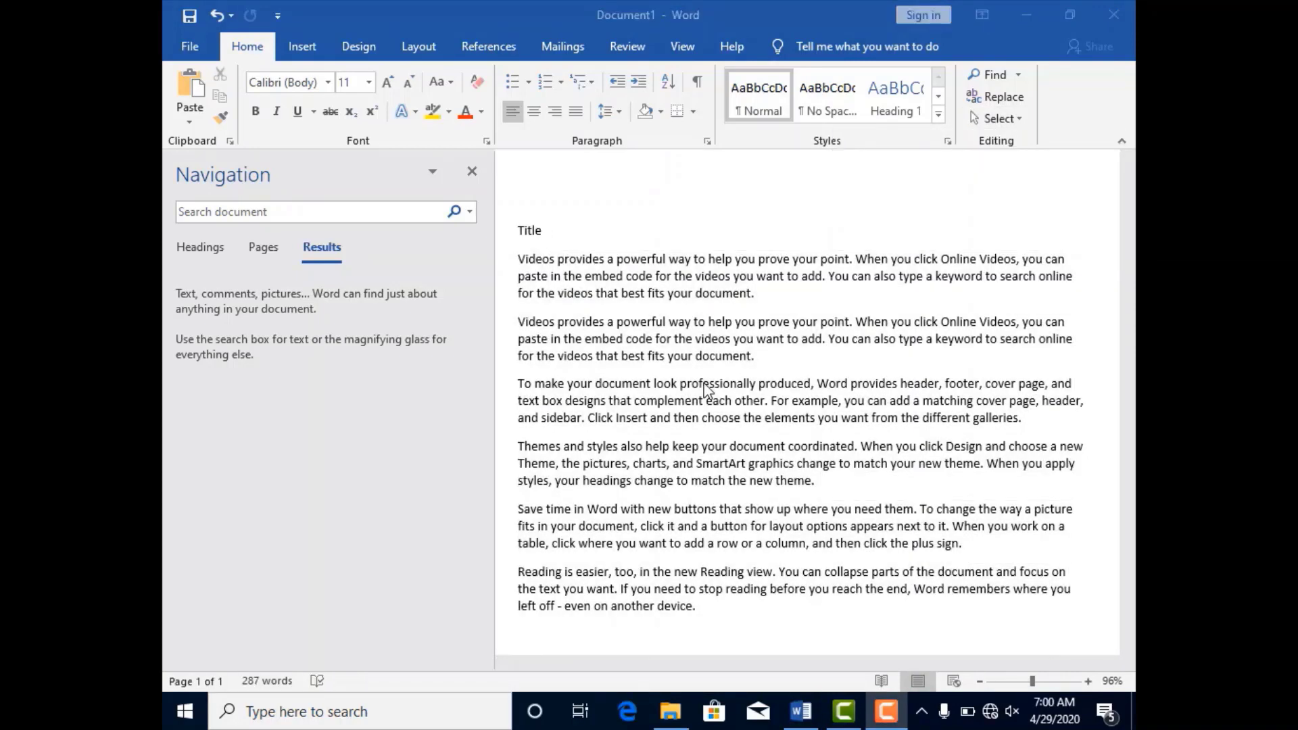